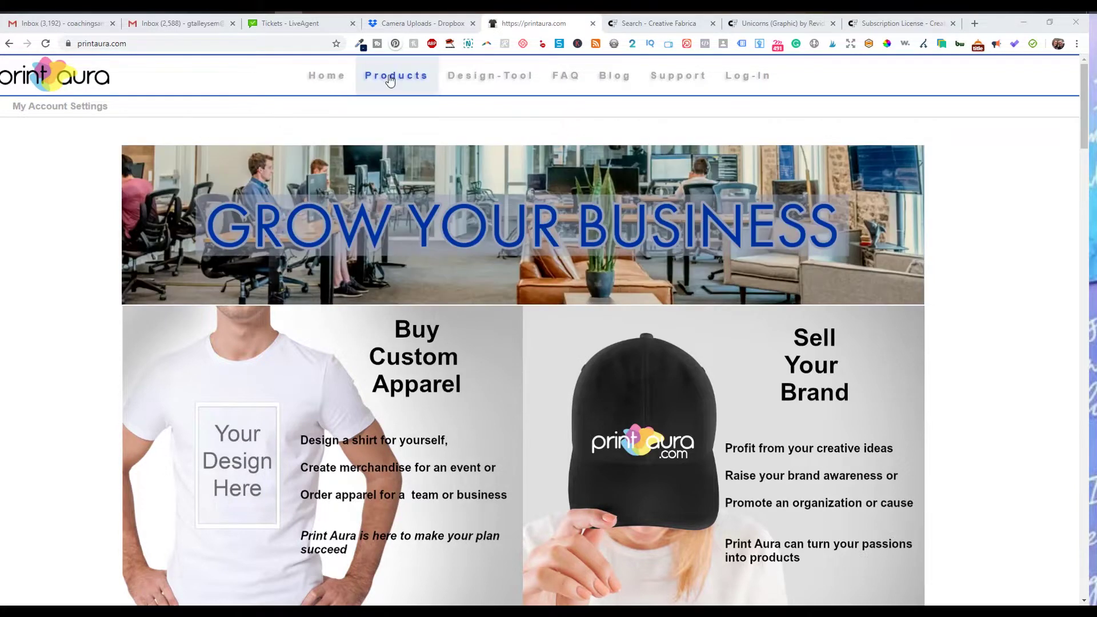
Step: Open the Triblend Face Mask product page from the Accessories category of the product catalogue
left_click(394, 75)
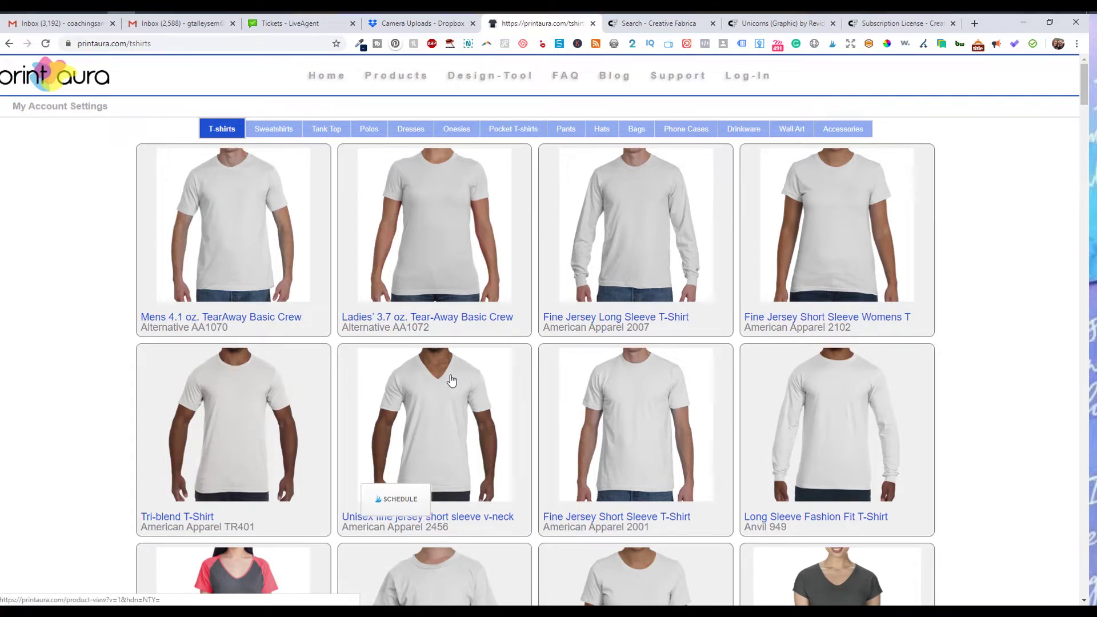
left_click(841, 128)
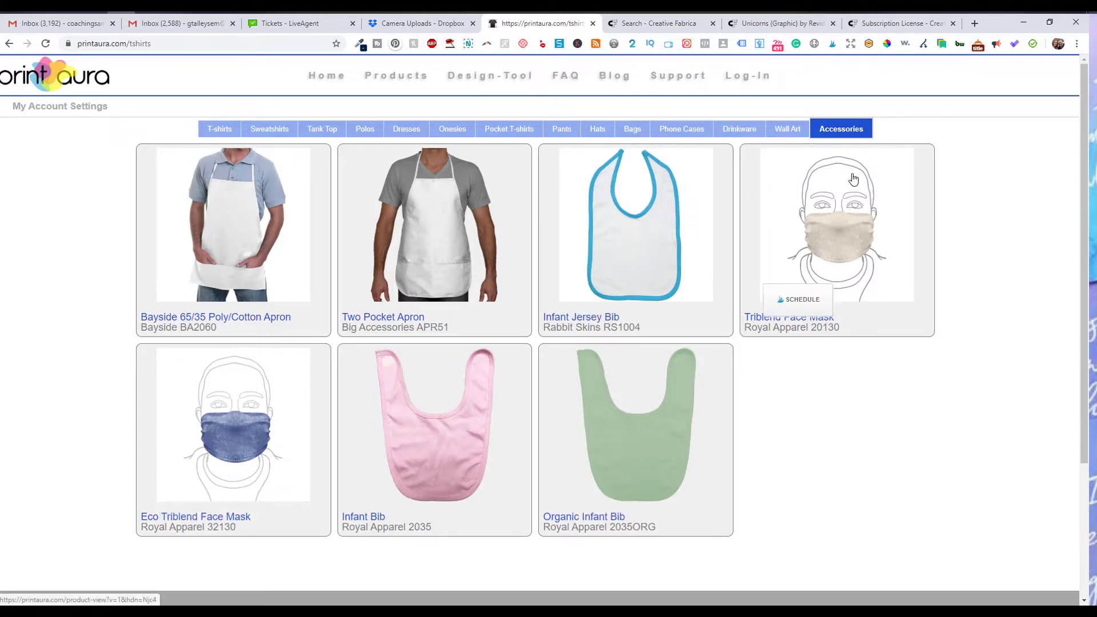
left_click(457, 383)
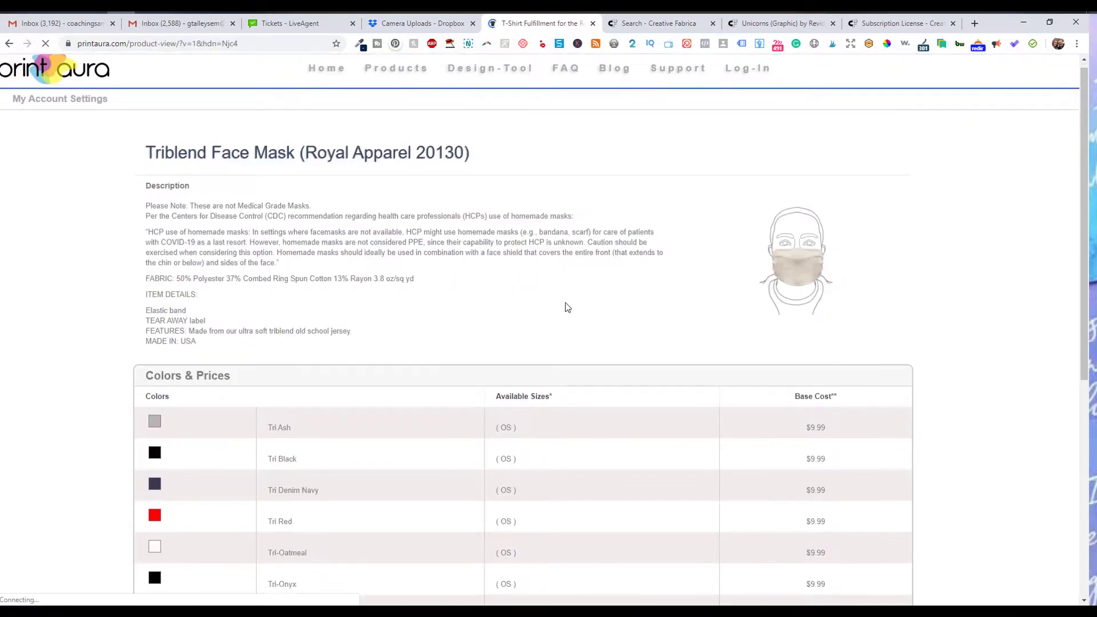
Step: Check the face mask's colours and base costs, and start designing it on the white colour option
scroll(567, 307, "down", 5)
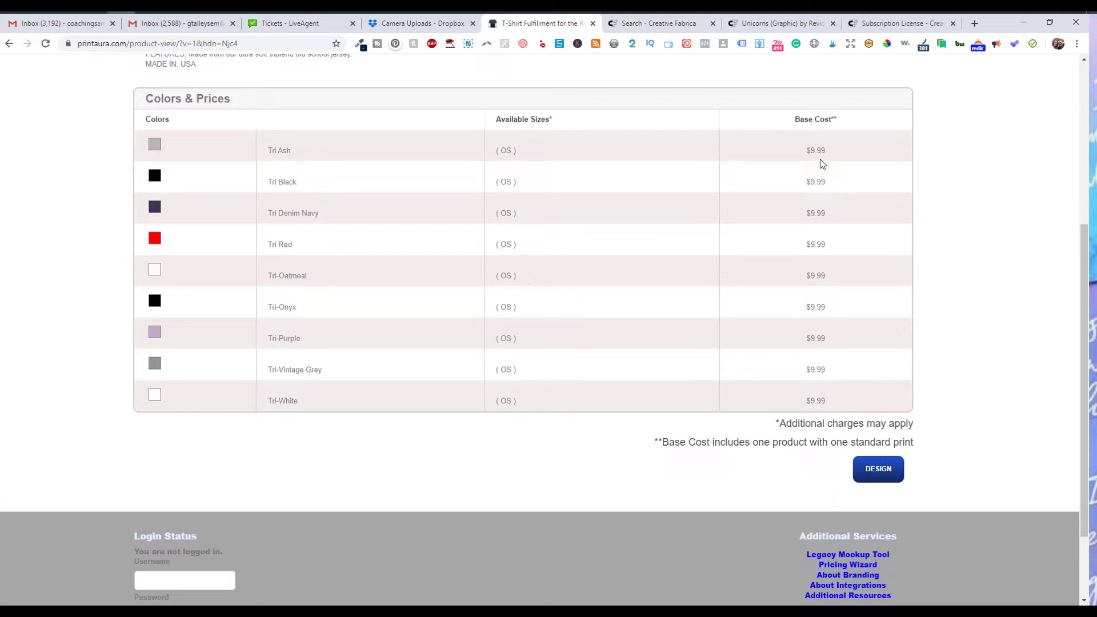
left_click_drag(825, 148, 802, 155)
left_click(884, 471)
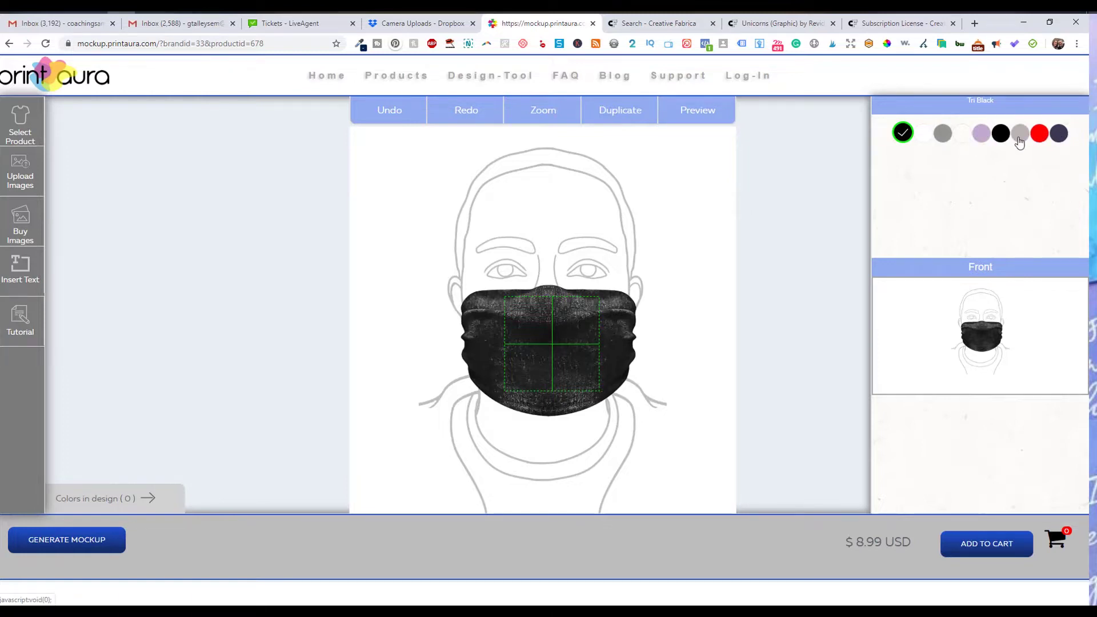
left_click(919, 137)
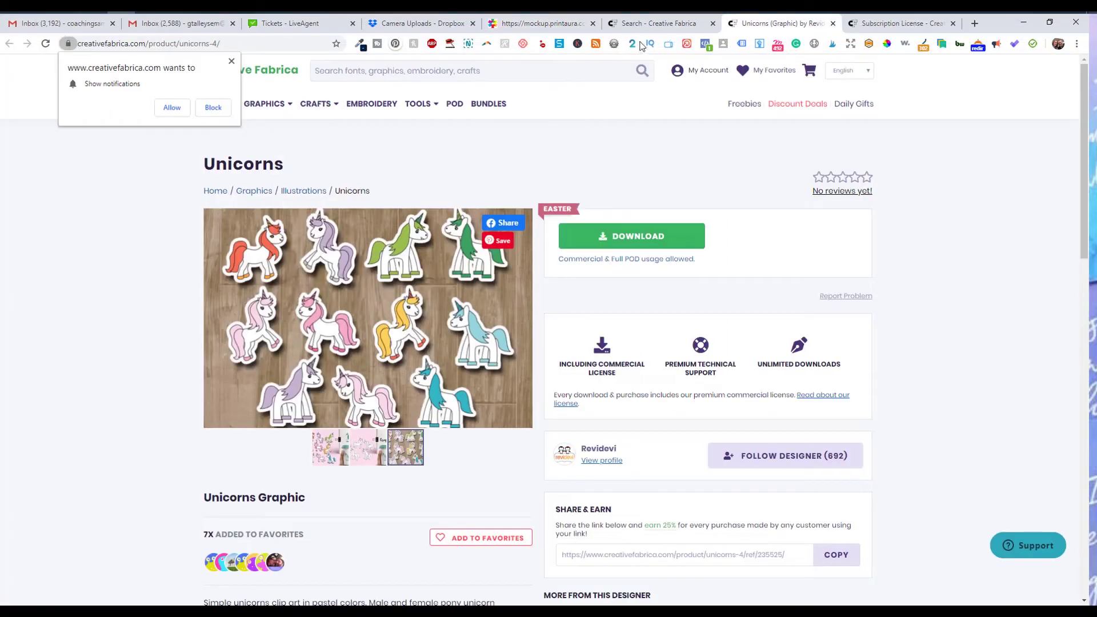
Step: Switch to the Creative Fabrica unicorn search results and open the site's Graphics category in a new tab
left_click(651, 23)
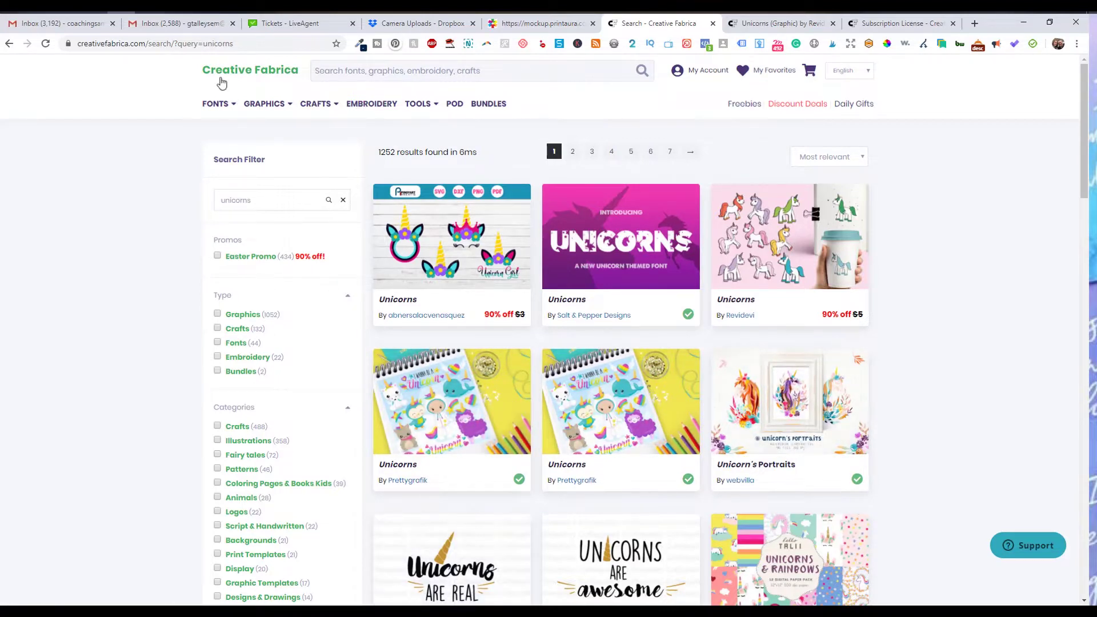
mouse_move(264, 103)
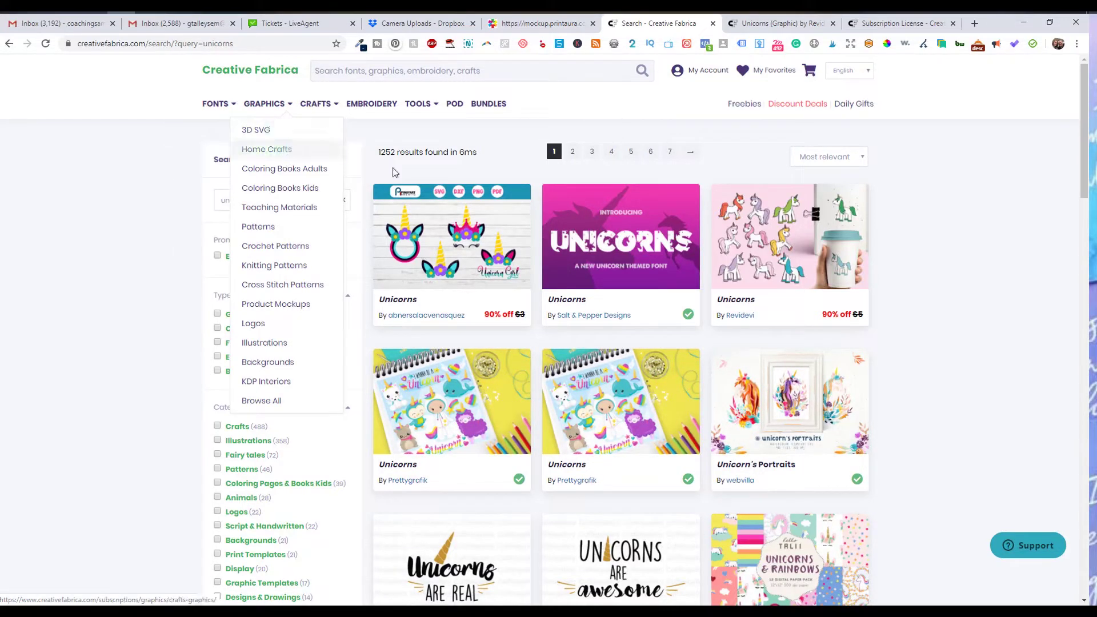
mouse_move(311, 108)
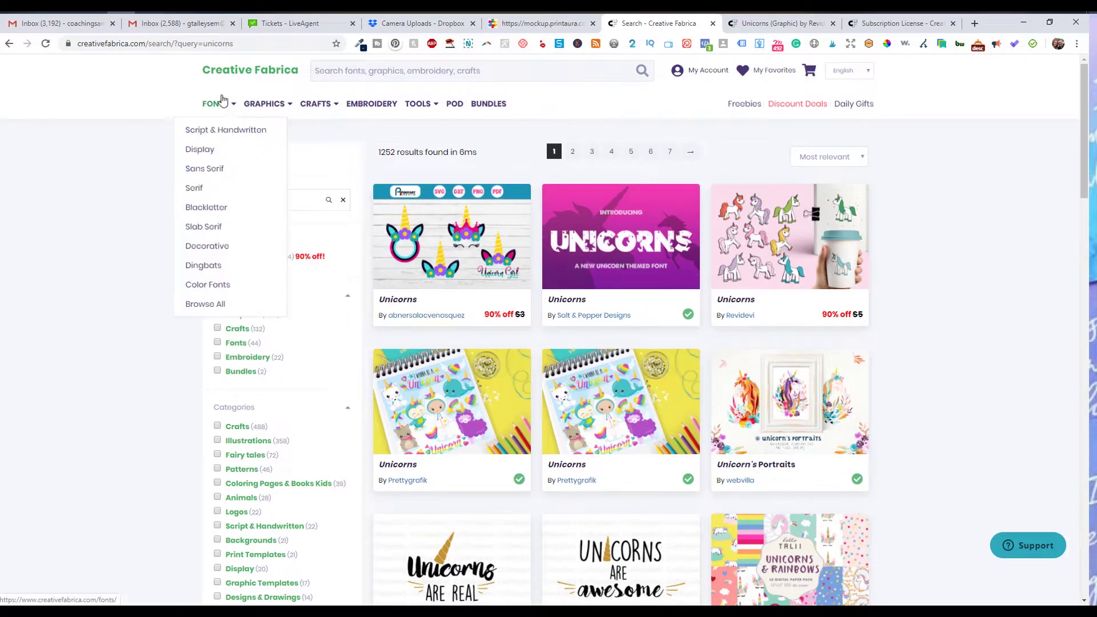
right_click(275, 104)
left_click(303, 109)
left_click(718, 23)
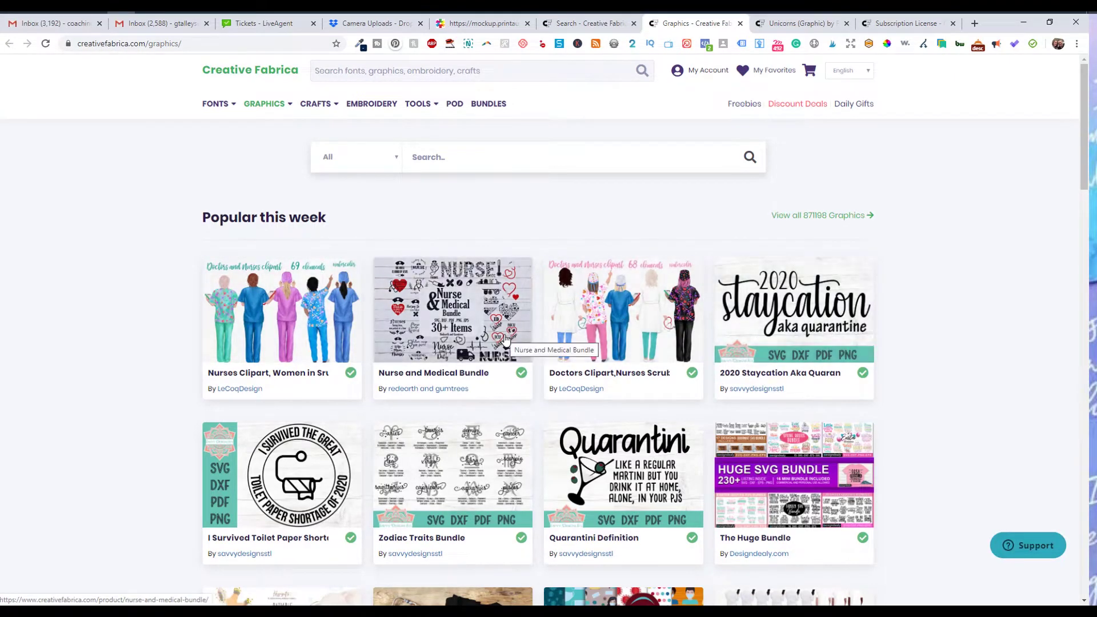
Step: Browse the graphics that are popular this week and the new releases for possible mask designs
scroll(514, 343, "down", 2)
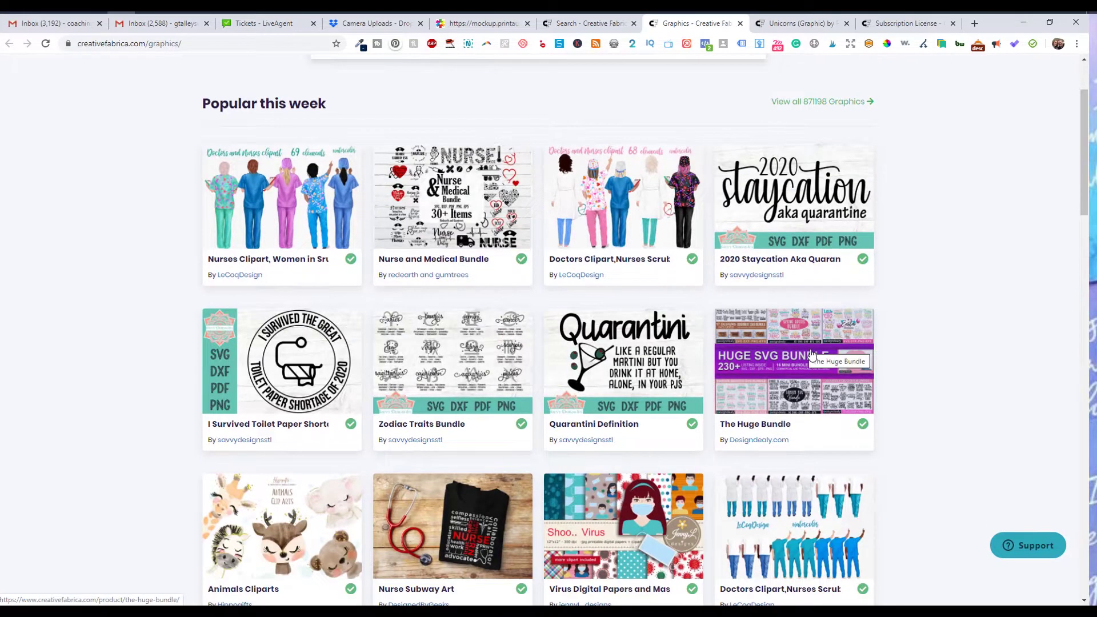
scroll(806, 354, "down", 2)
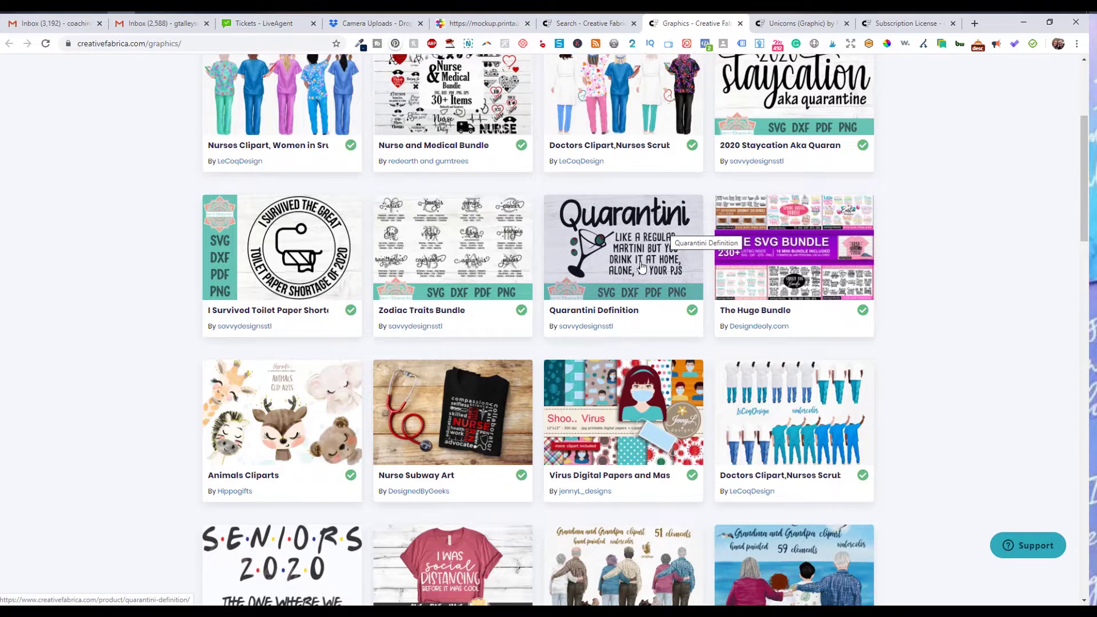
scroll(641, 258, "down", 2)
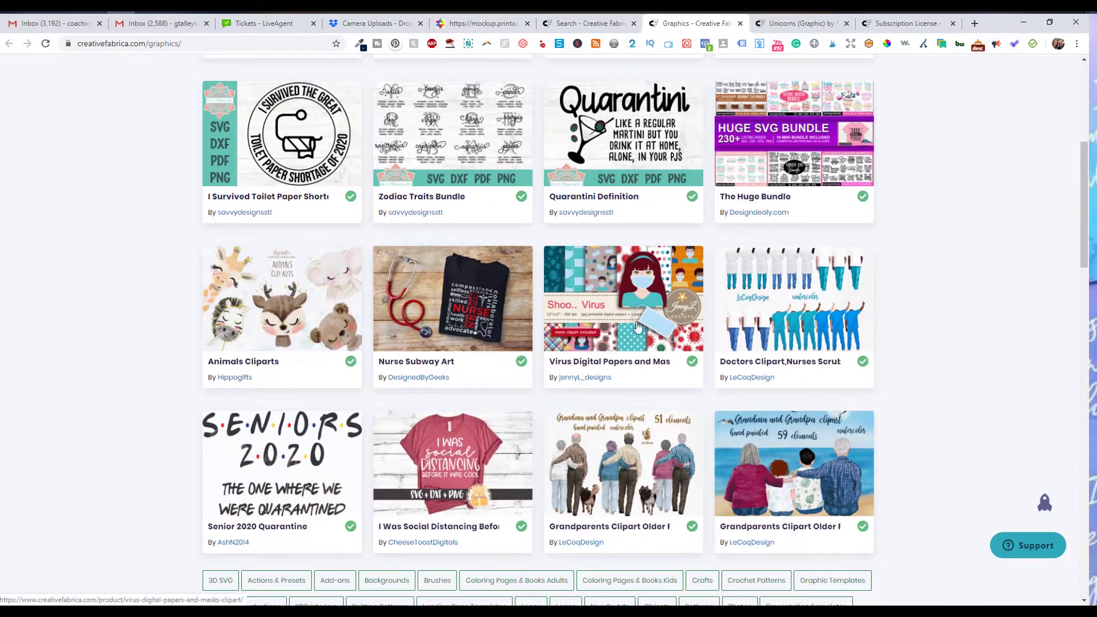
scroll(755, 329, "down", 1)
scroll(755, 328, "down", 2)
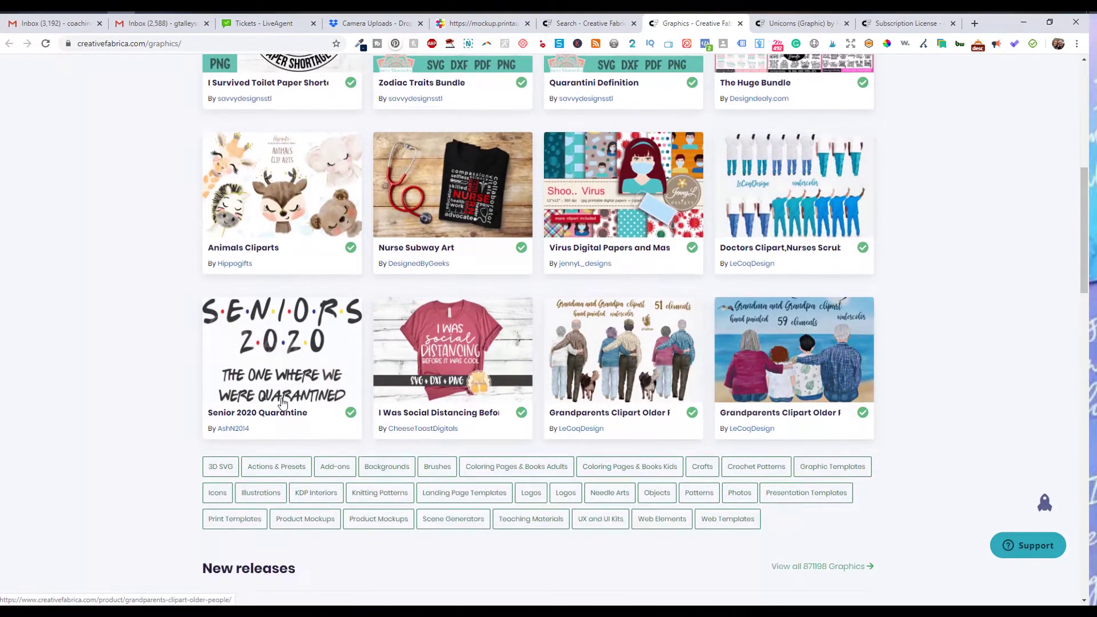
scroll(463, 450, "down", 2)
scroll(464, 451, "down", 4)
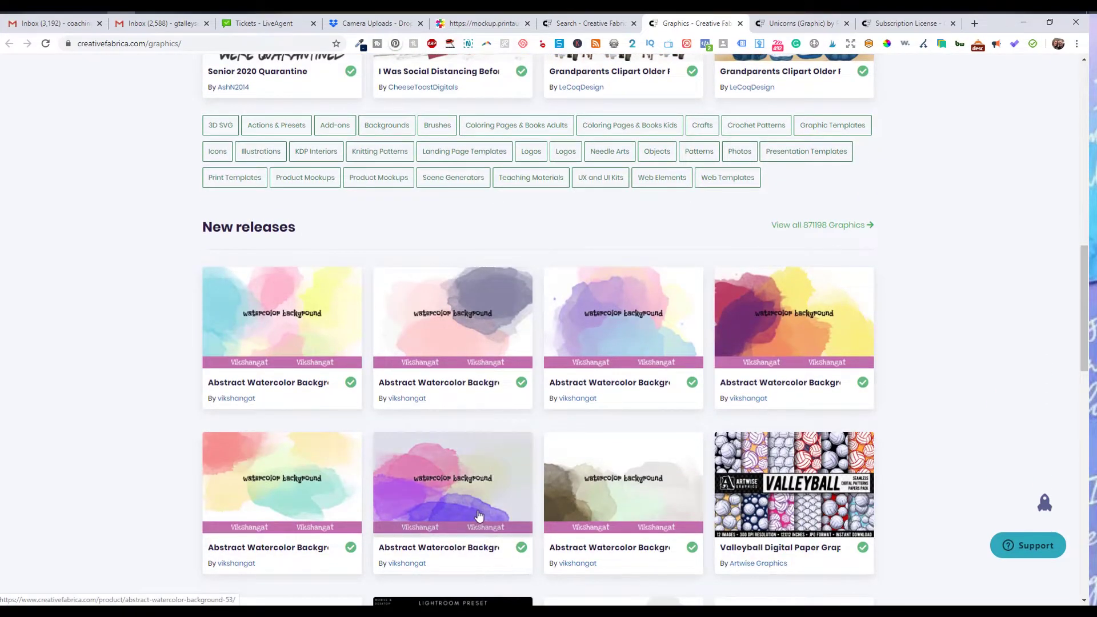
scroll(469, 506, "down", 4)
scroll(465, 505, "down", 1)
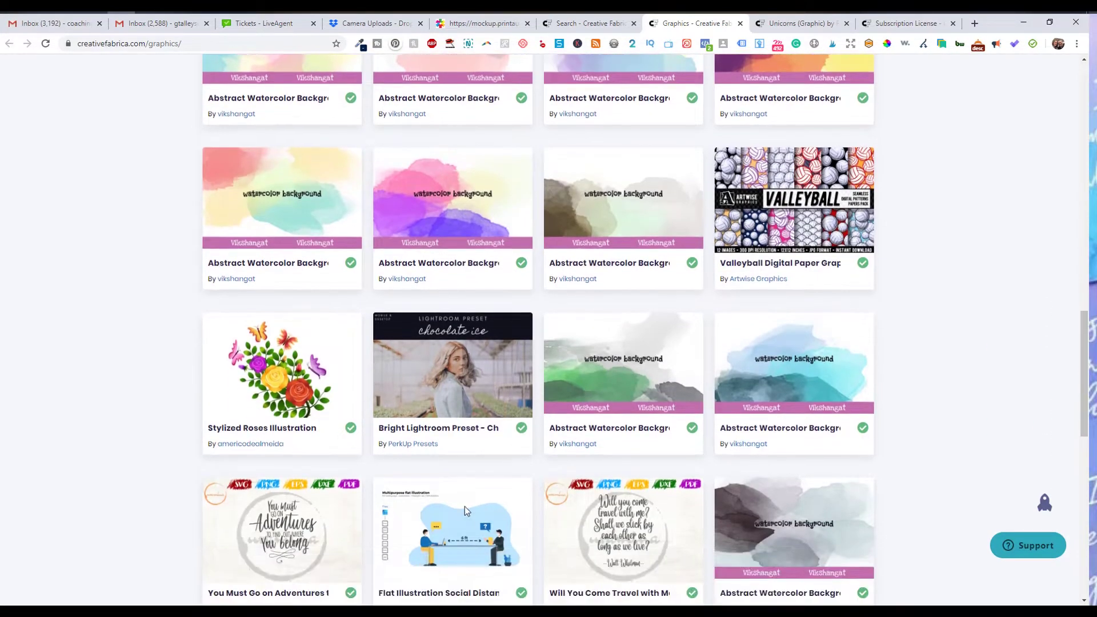
scroll(608, 587, "down", 4)
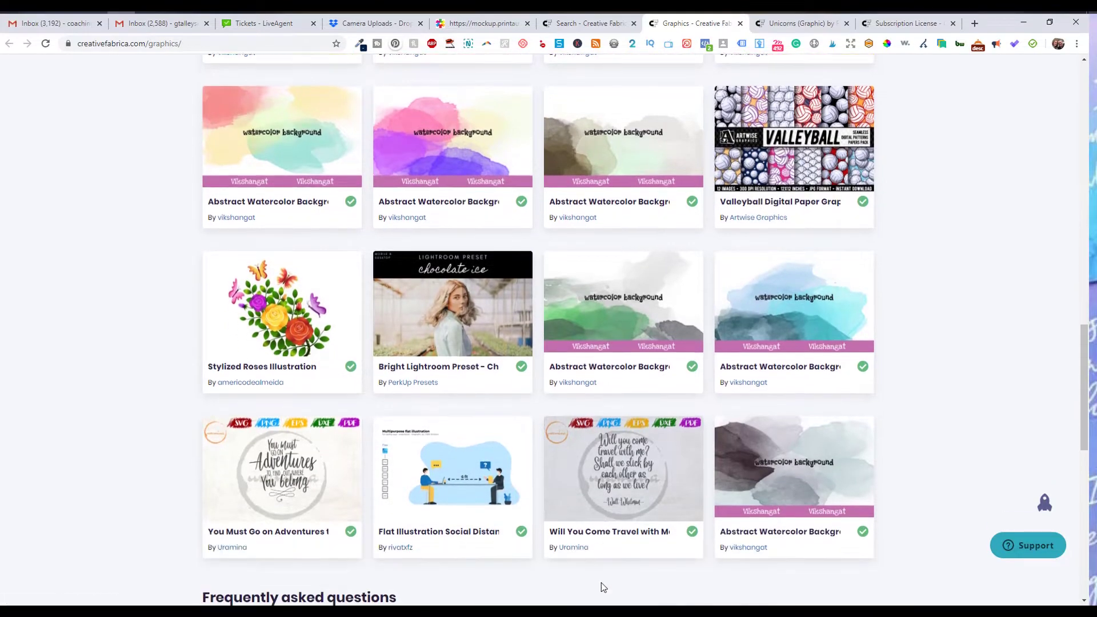
scroll(589, 581, "up", 6)
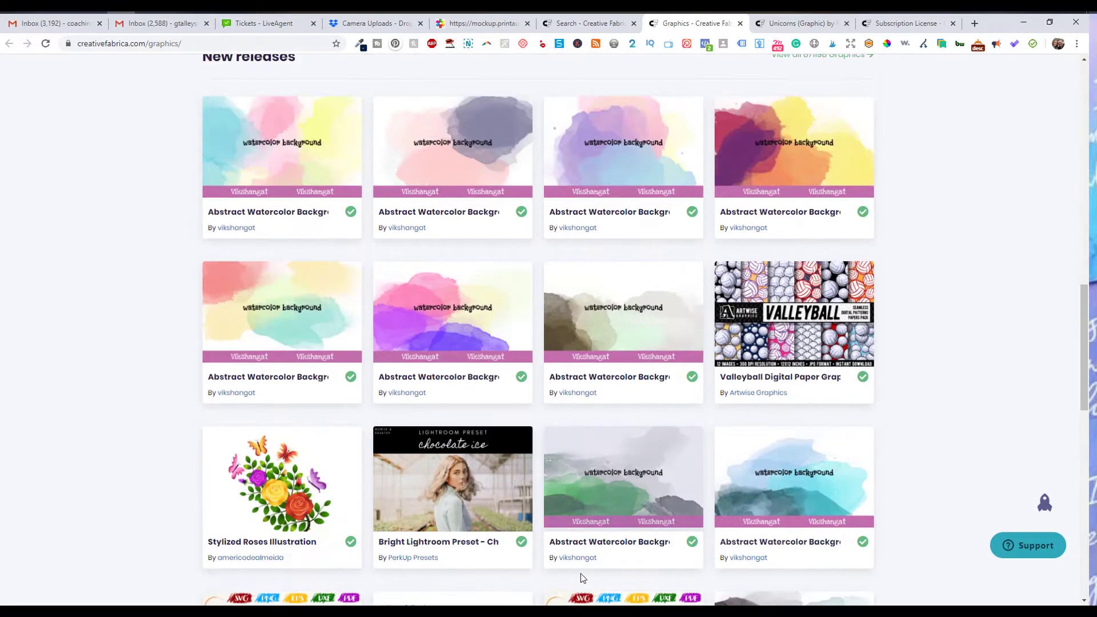
scroll(576, 571, "up", 15)
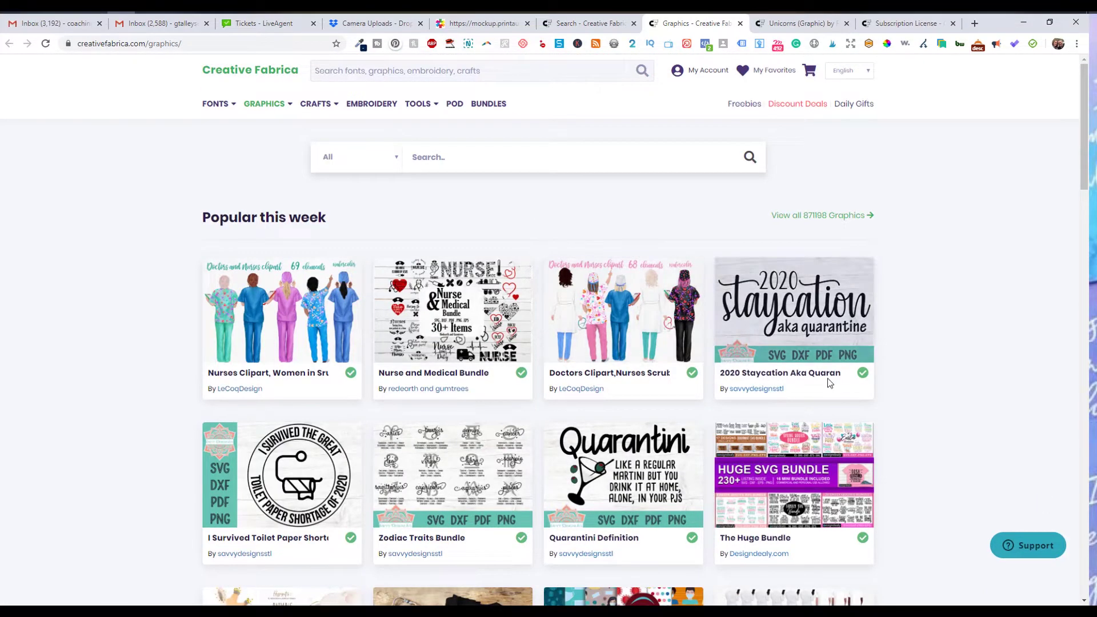
Step: Switch to the Unicorns graphic's product page and review its included commercial license details
left_click(803, 23)
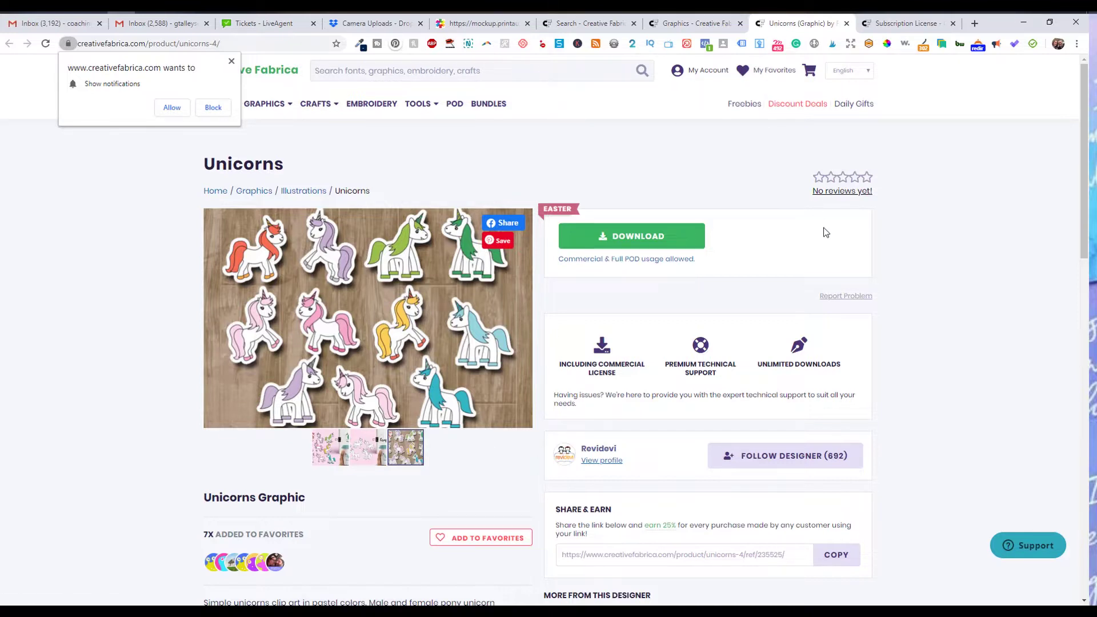
scroll(854, 258, "down", 3)
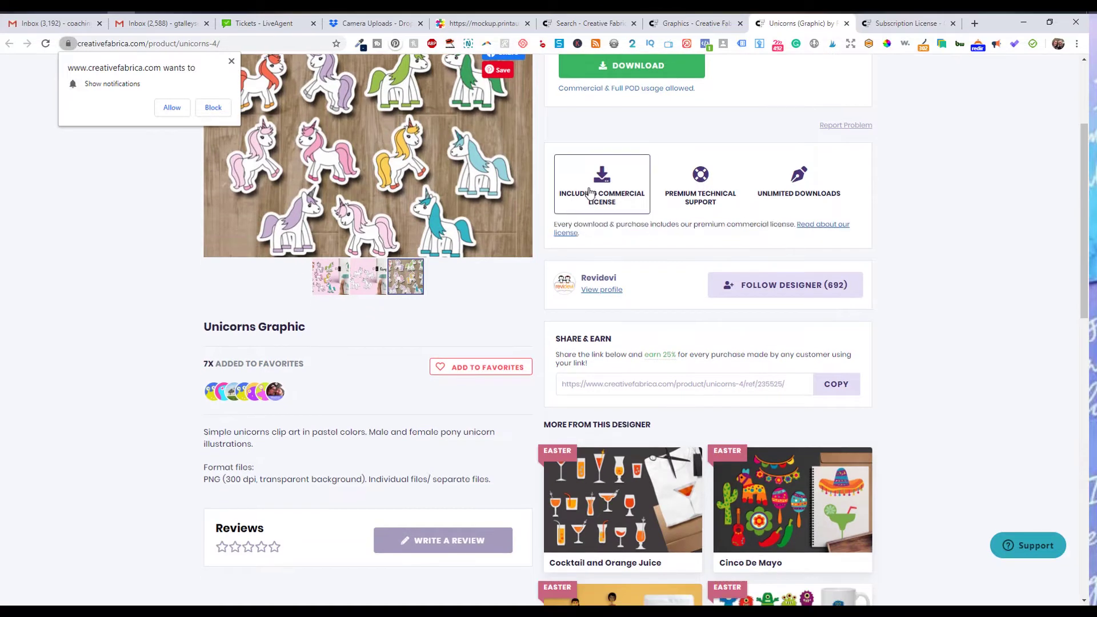
right_click(591, 193)
left_click(967, 218)
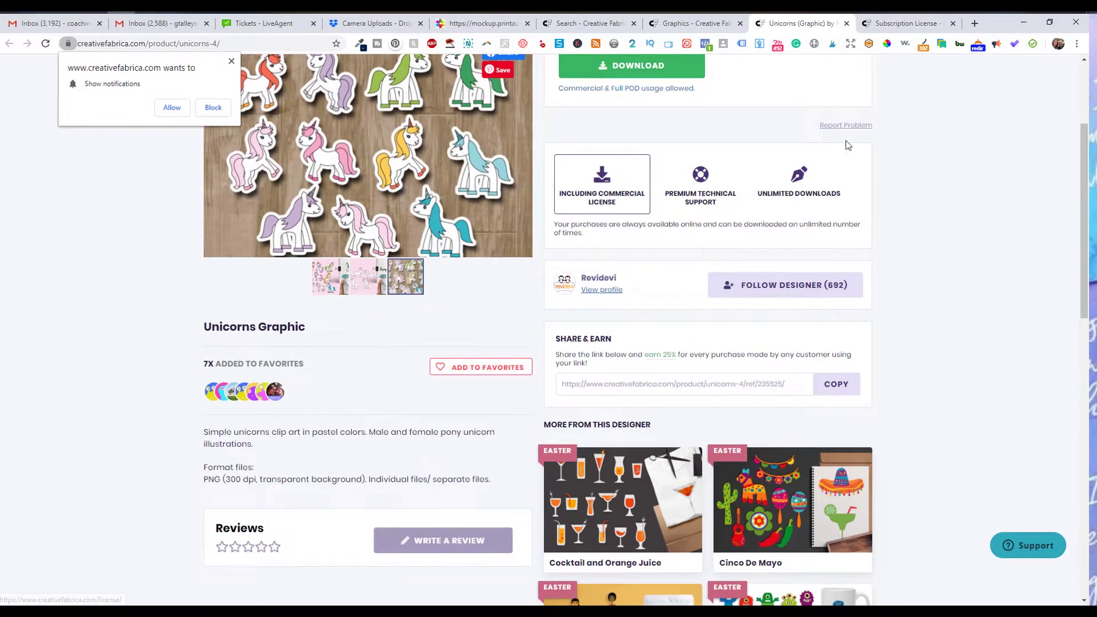
Step: Switch to the Subscription License page and read it from the license summary through the physical and digital end product rules
left_click(900, 24)
scroll(704, 240, "up", 5)
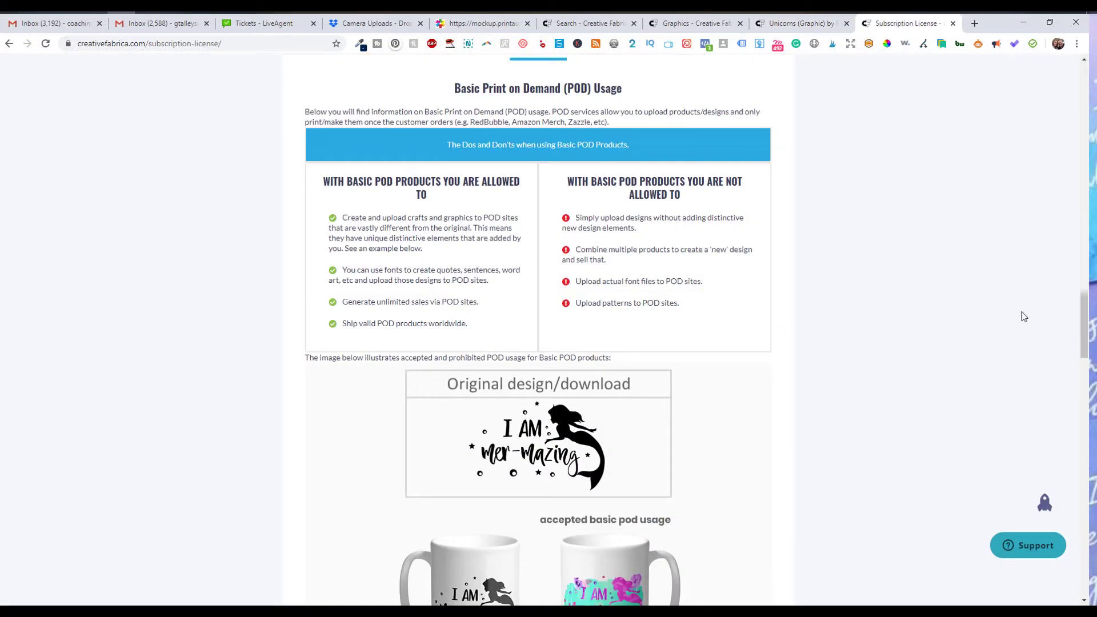
left_click_drag(1084, 325, 1084, 64)
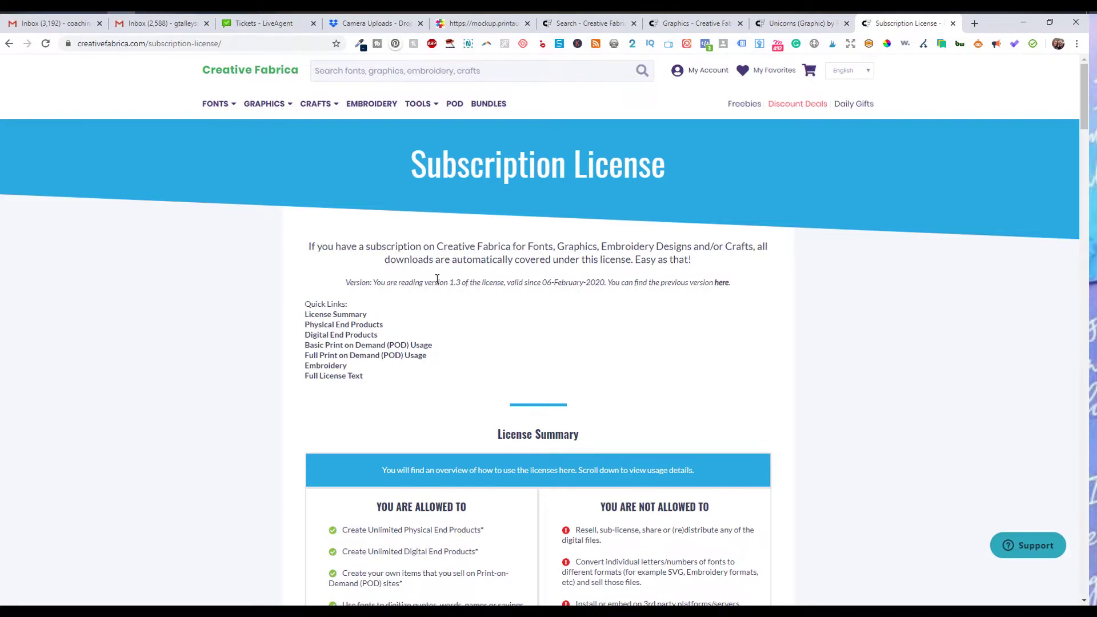
scroll(437, 279, "down", 5)
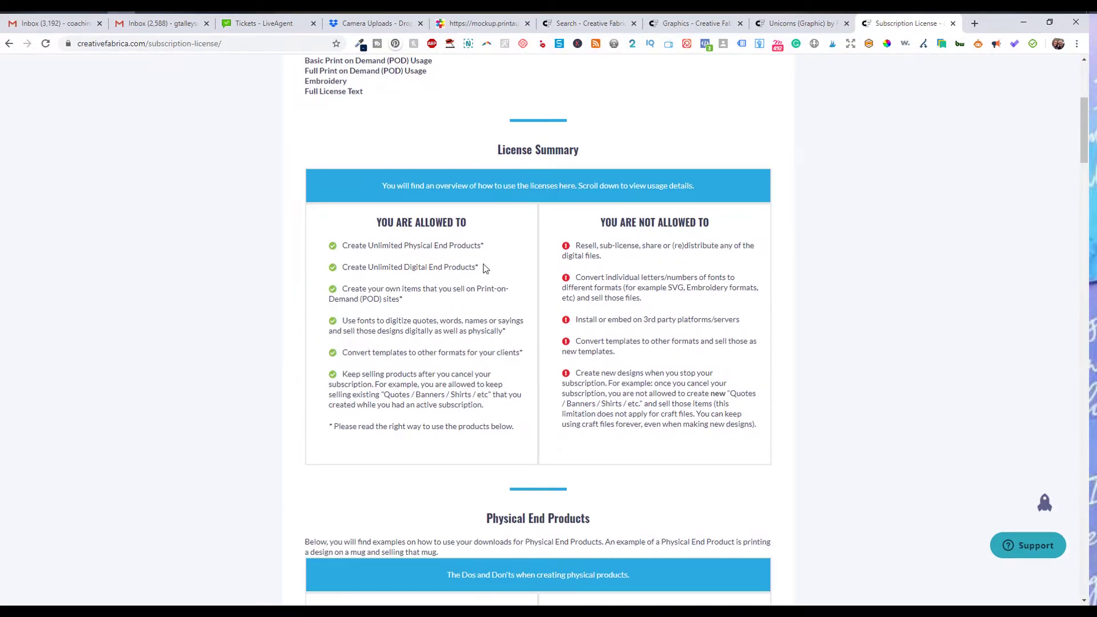
scroll(494, 386, "down", 15)
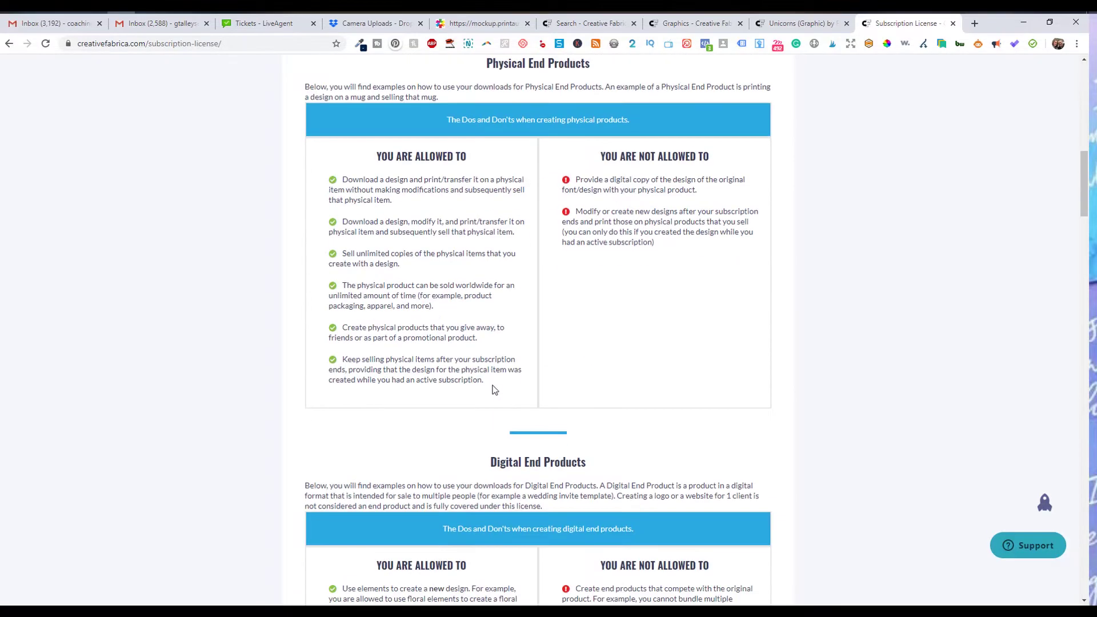
scroll(494, 392, "down", 12)
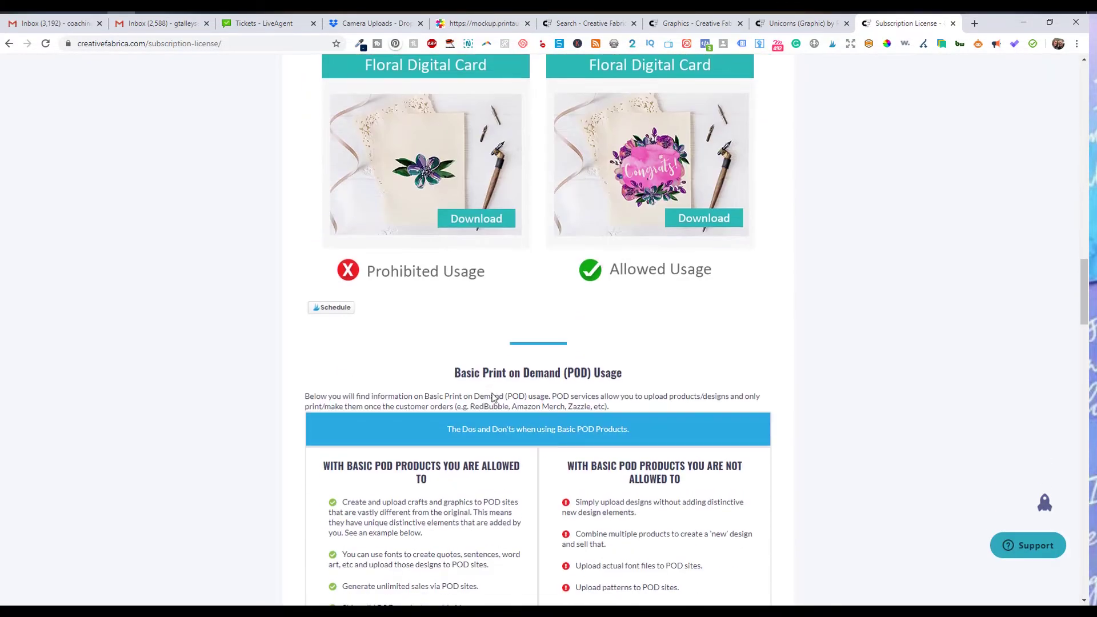
Step: Highlight the Basic Print on Demand (POD) Usage heading and examine its rules and the accepted and prohibited mug examples
left_click_drag(460, 147, 627, 151)
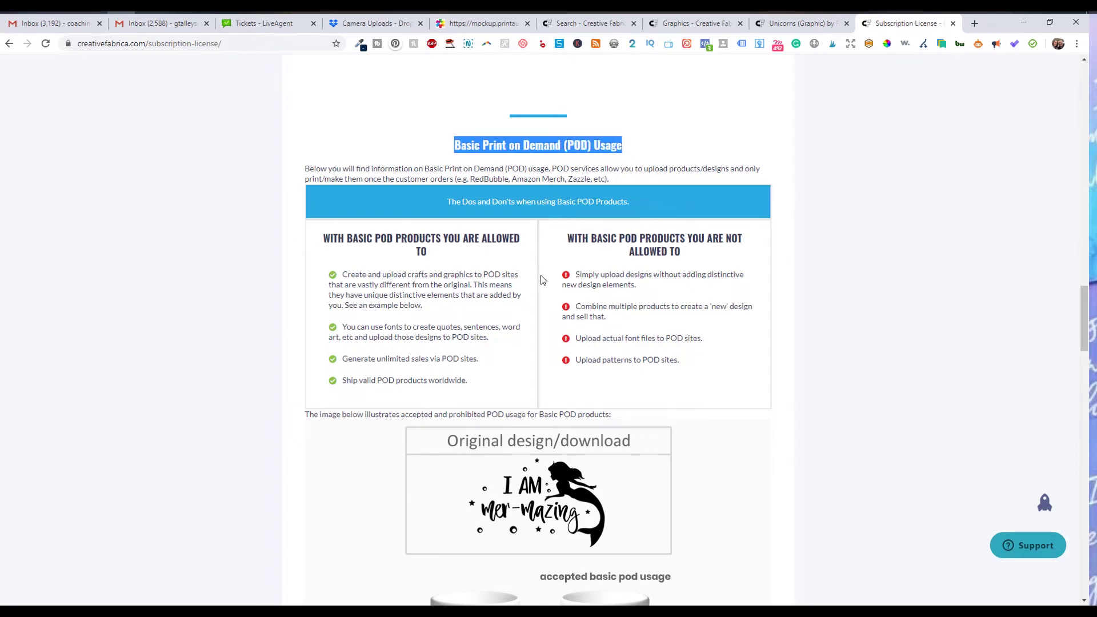
scroll(536, 285, "down", 1)
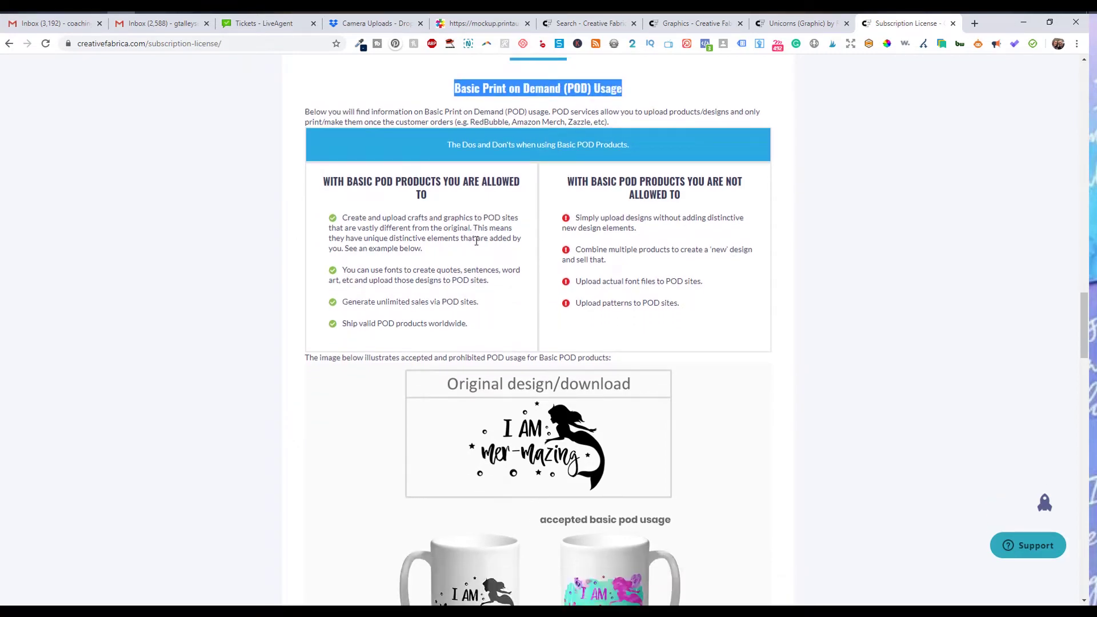
scroll(490, 279, "down", 1)
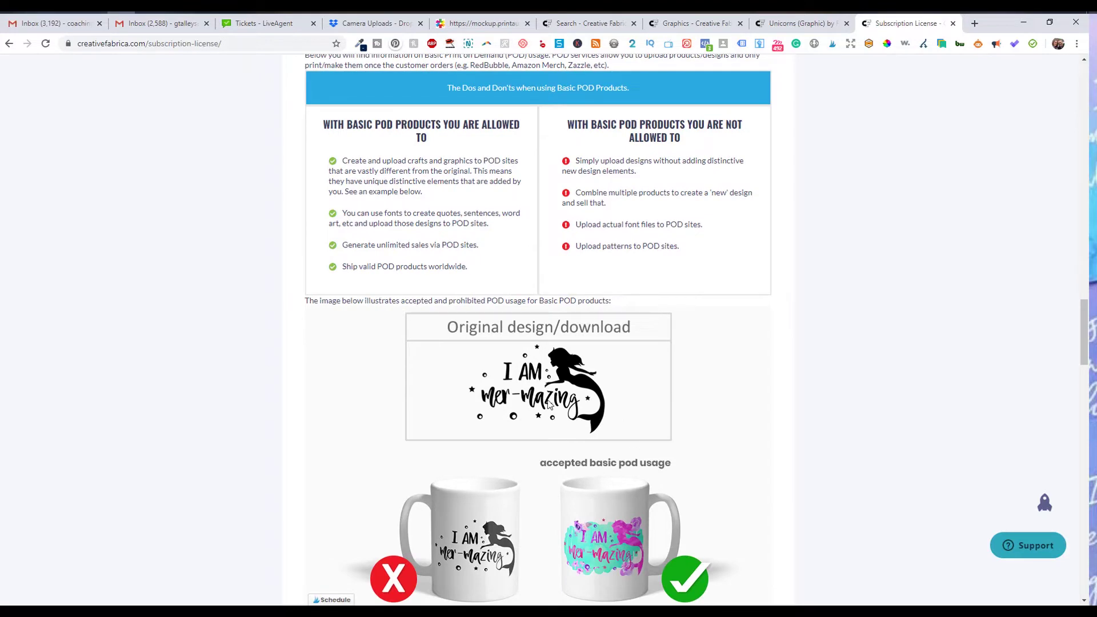
scroll(736, 505, "down", 1)
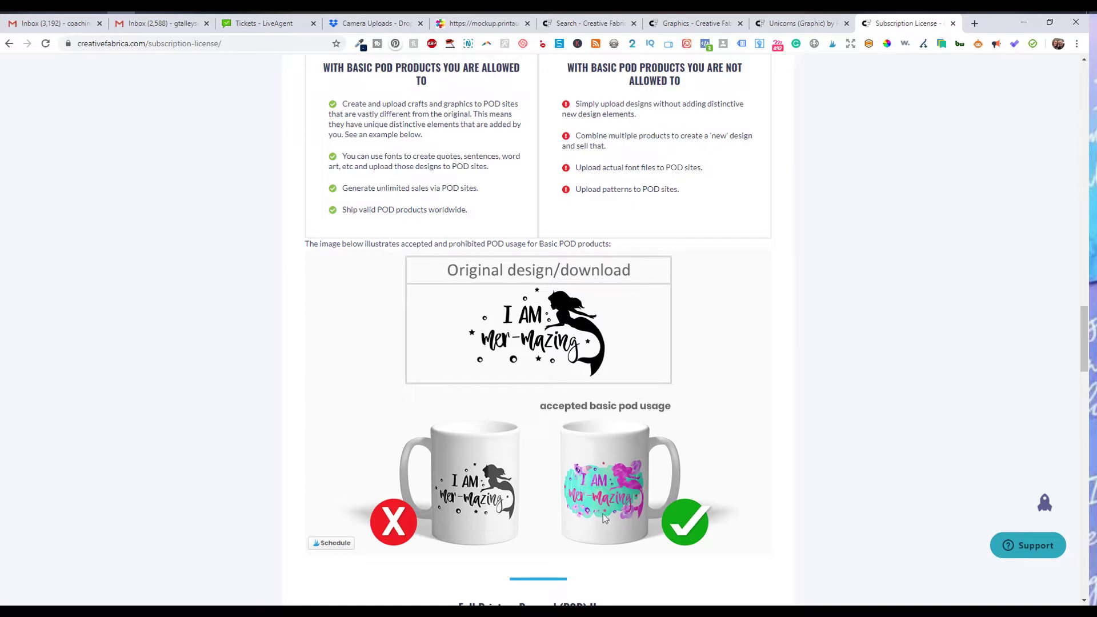
scroll(677, 519, "down", 2)
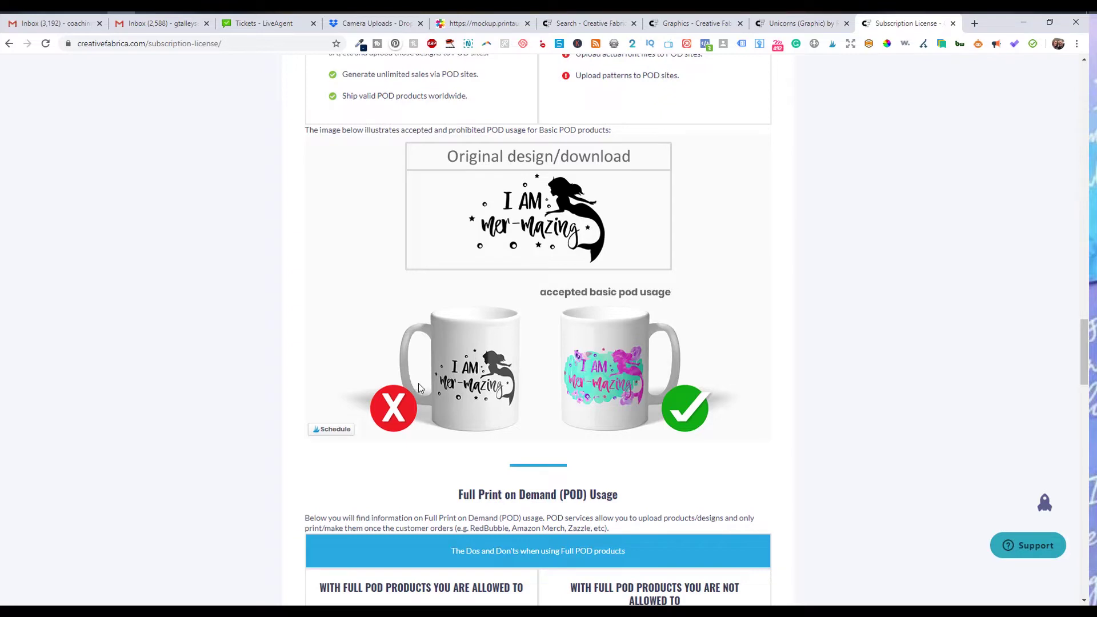
Step: Return to the Unicorns product page to recheck its download usage, and go back to the unicorn search results
key("ctrl+shift+Tab")
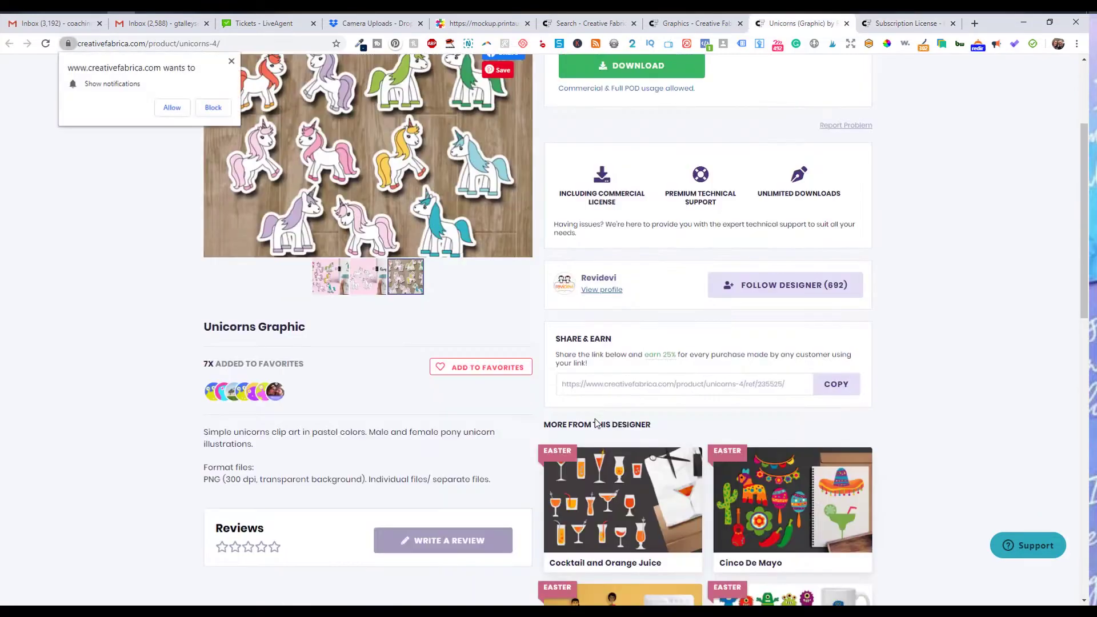
scroll(335, 100, "up", 2)
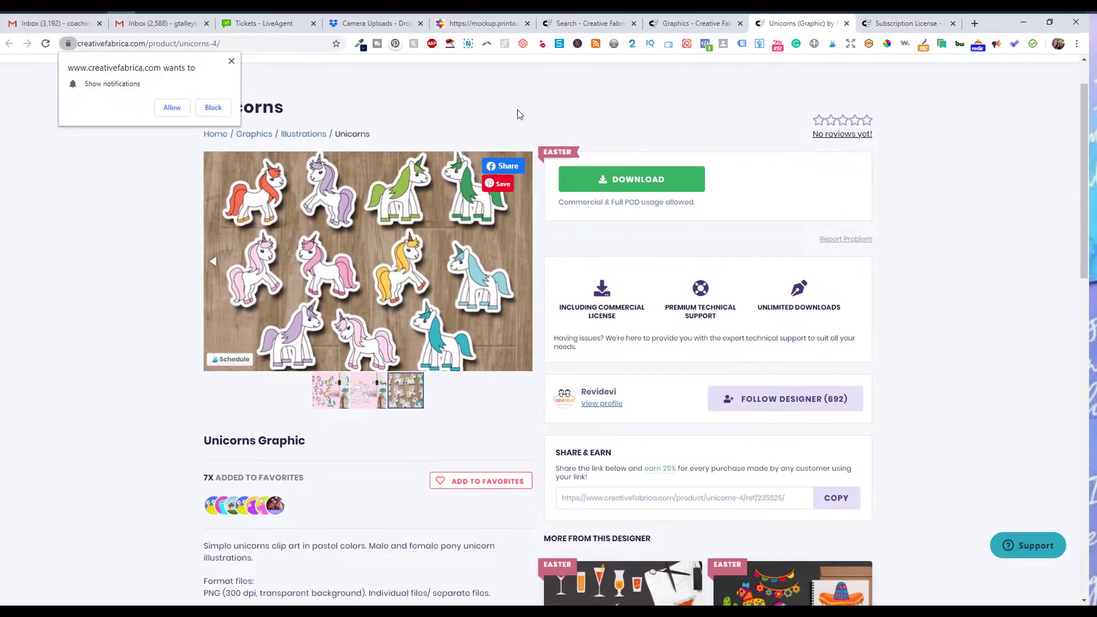
key("ctrl+shift+Tab")
key("ctrl+shift+Tab")
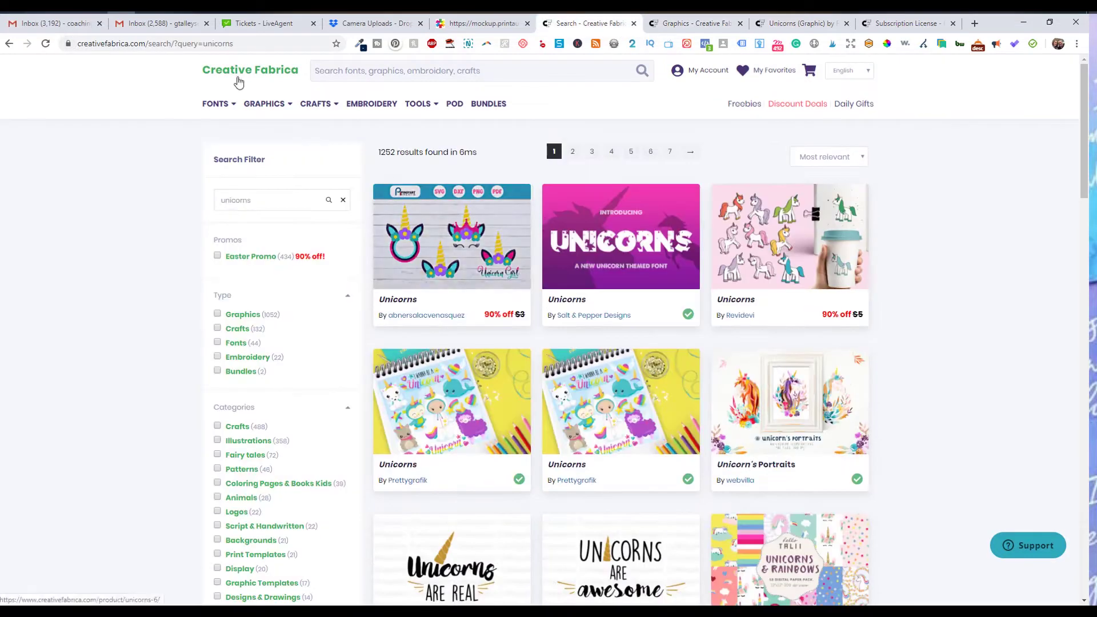
Step: Browse the unicorn search results through the clip art, digital collage and quote designs
scroll(674, 292, "down", 2)
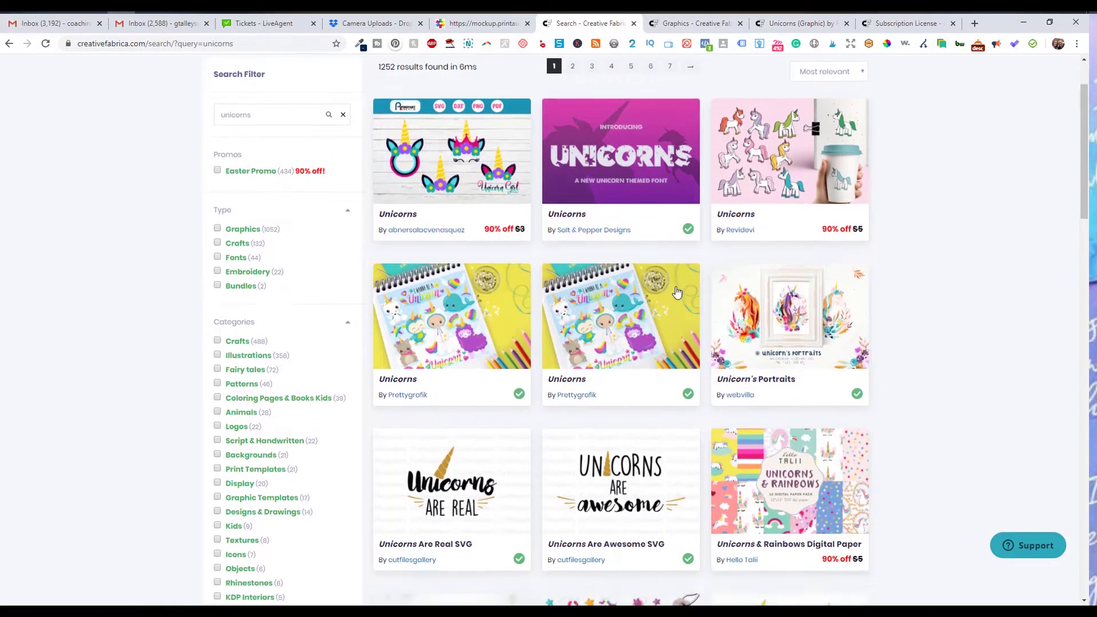
scroll(701, 336, "down", 6)
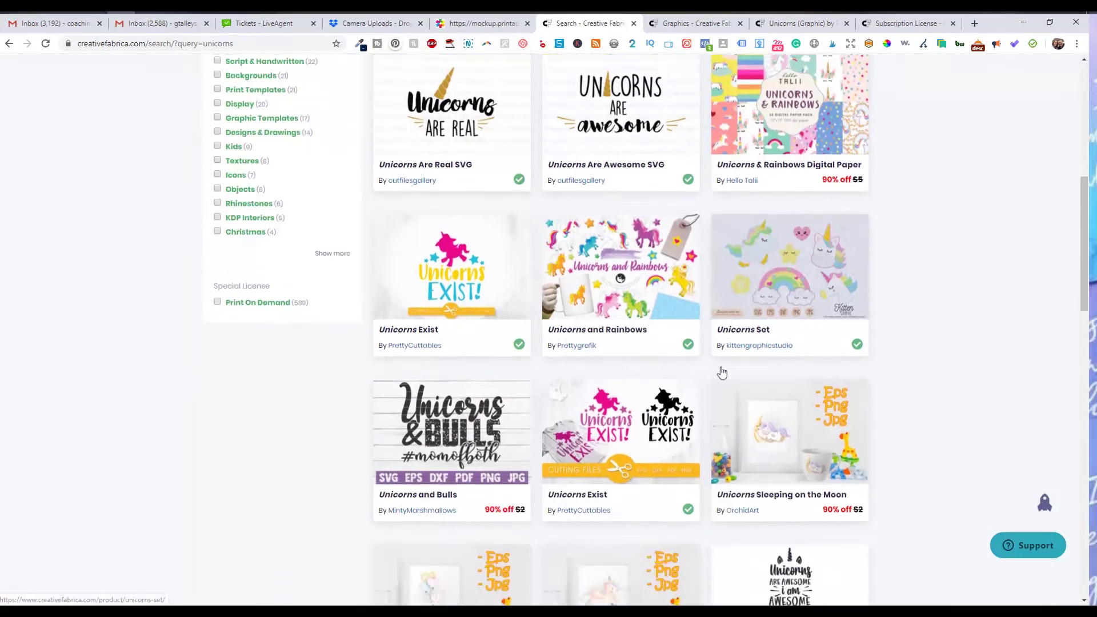
scroll(722, 373, "down", 6)
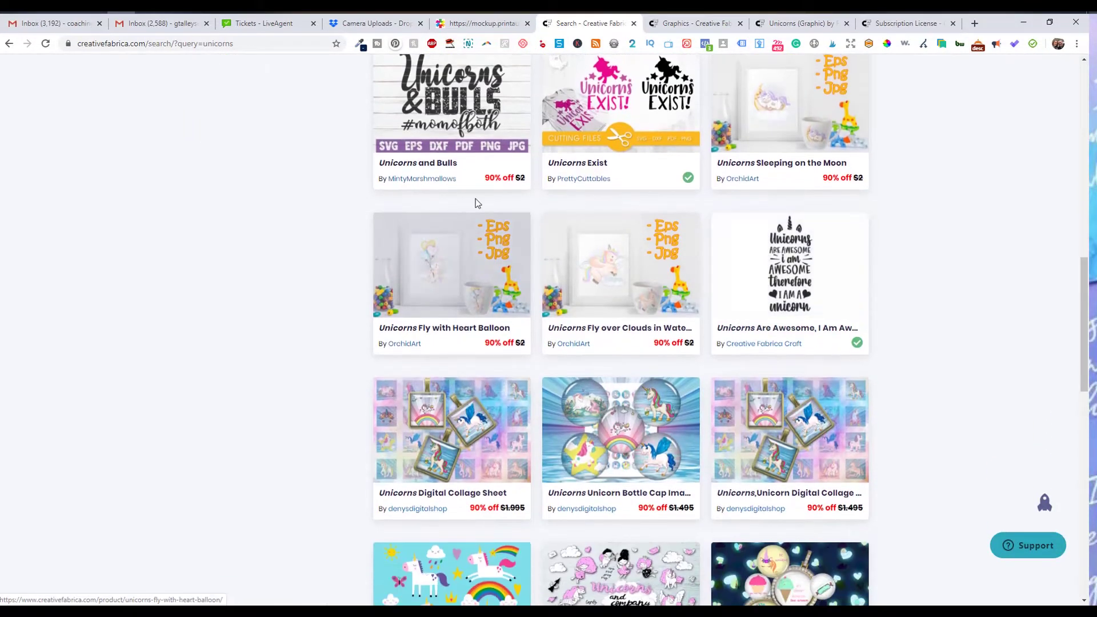
scroll(478, 203, "down", 3)
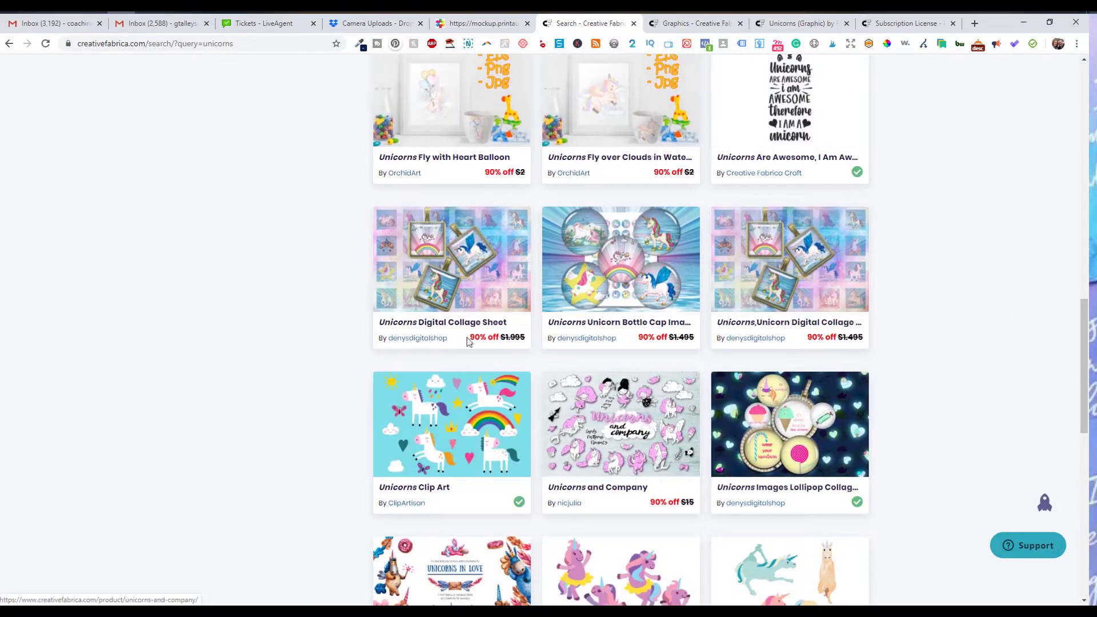
scroll(467, 341, "down", 3)
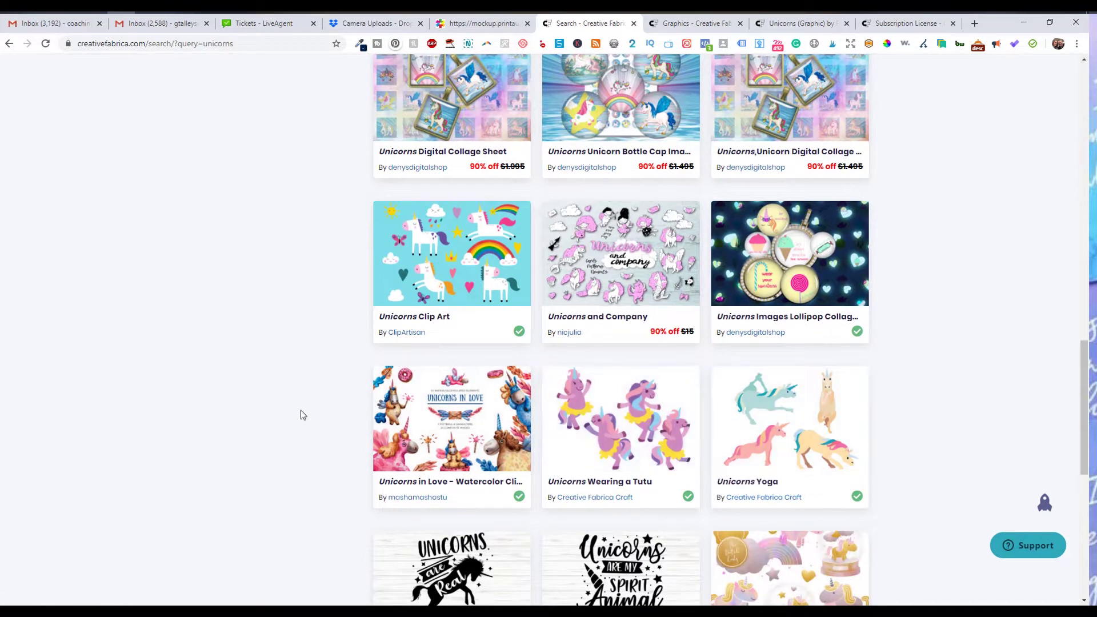
scroll(830, 502, "down", 1)
Step: Switch to the Unicorns graphic's product page, compare its coloured and outline preview images, and download the graphic
left_click(765, 23)
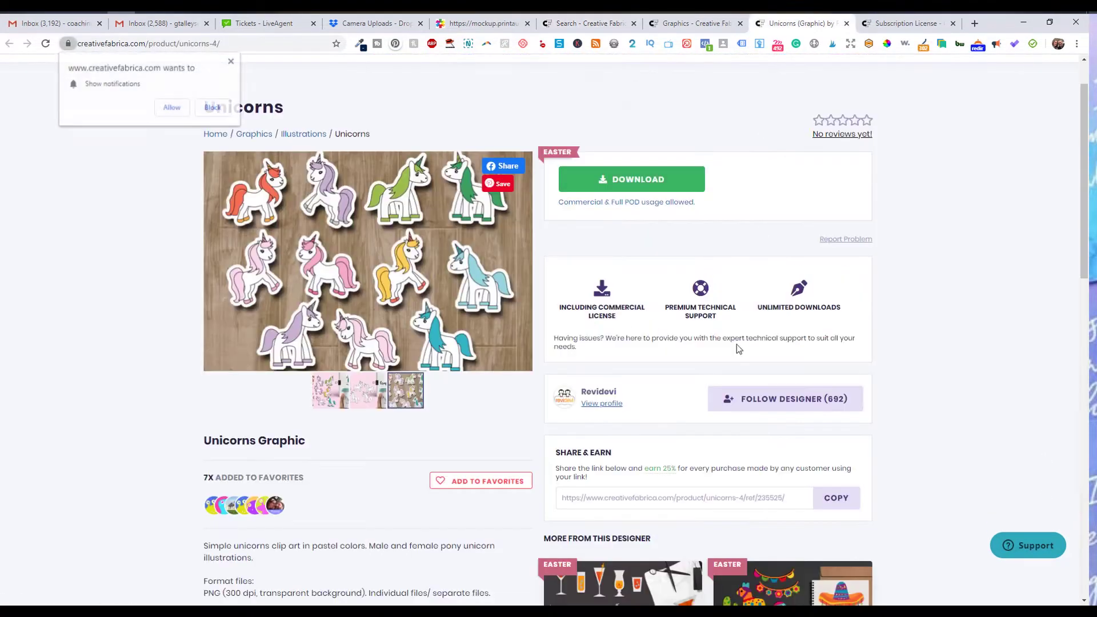
left_click(332, 391)
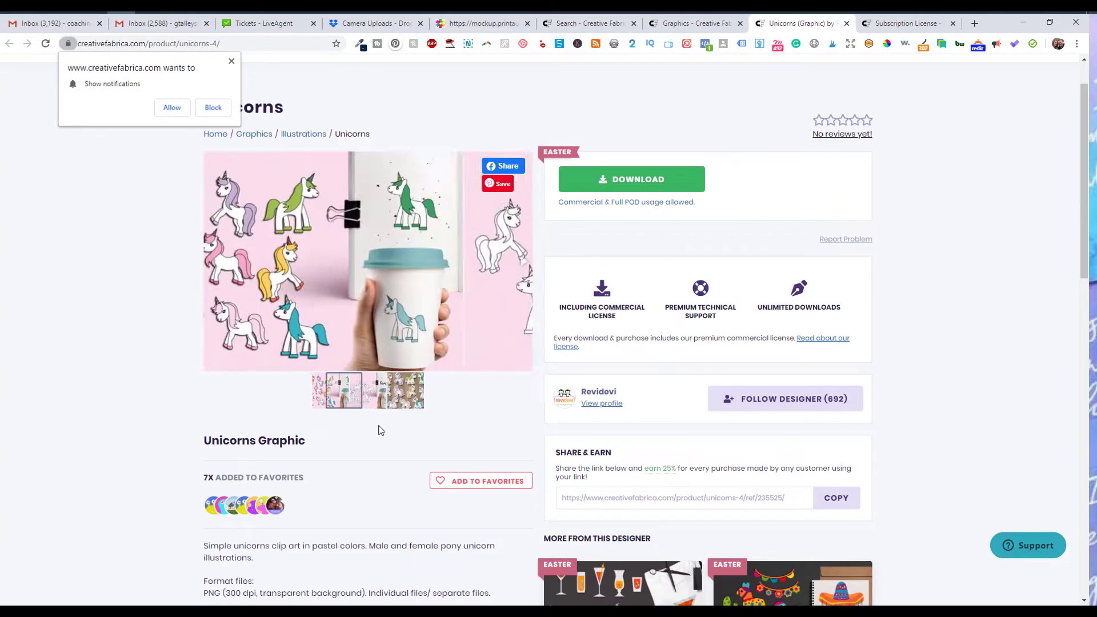
left_click(369, 400)
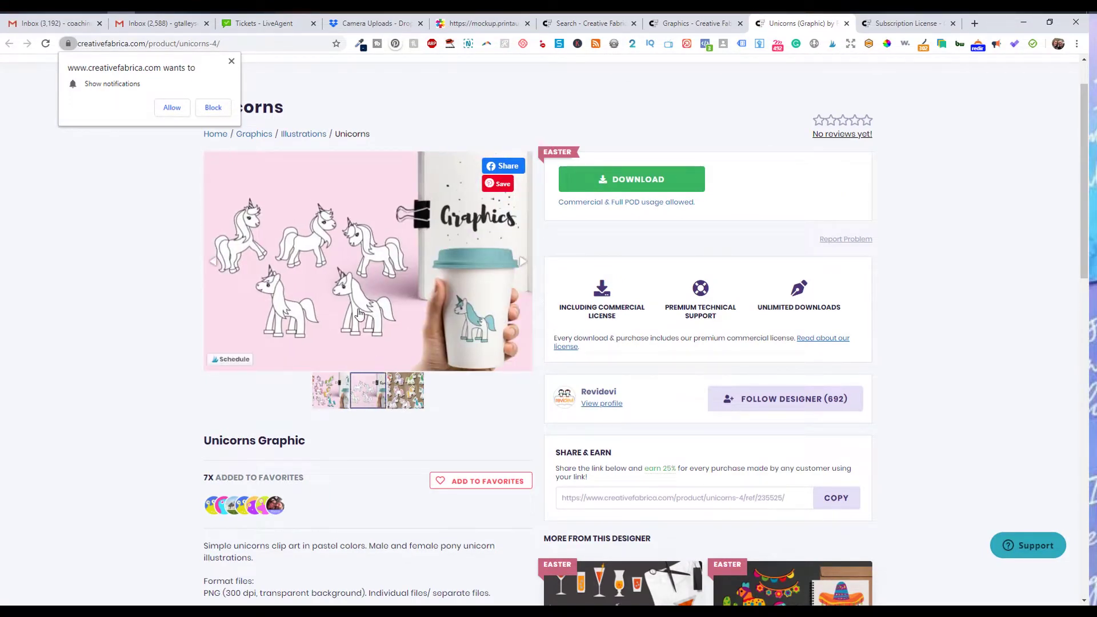
left_click(325, 387)
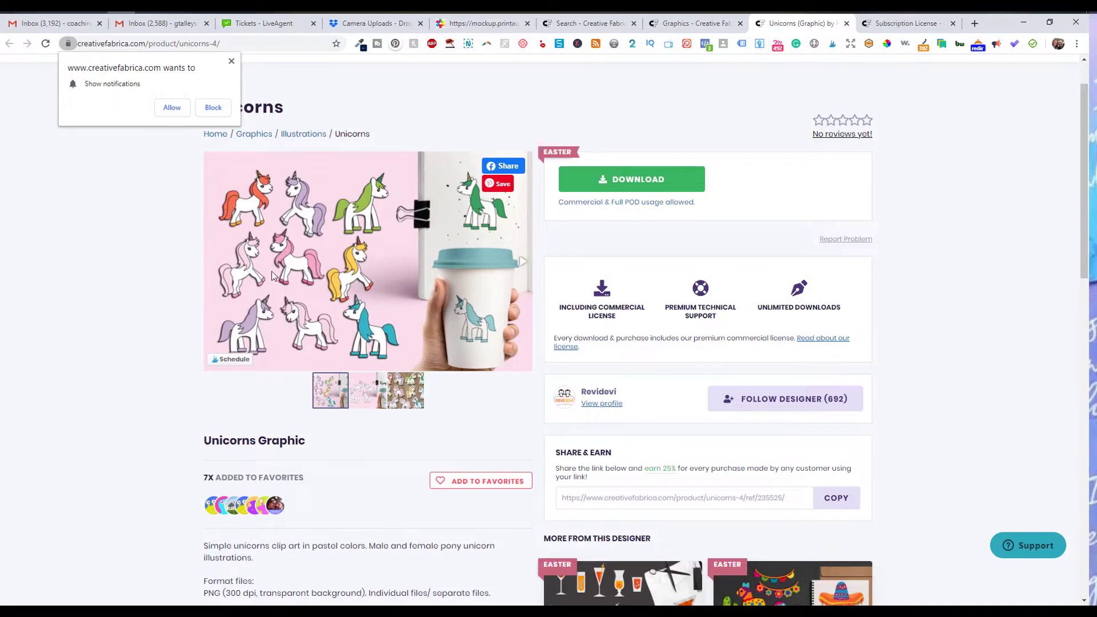
left_click(368, 388)
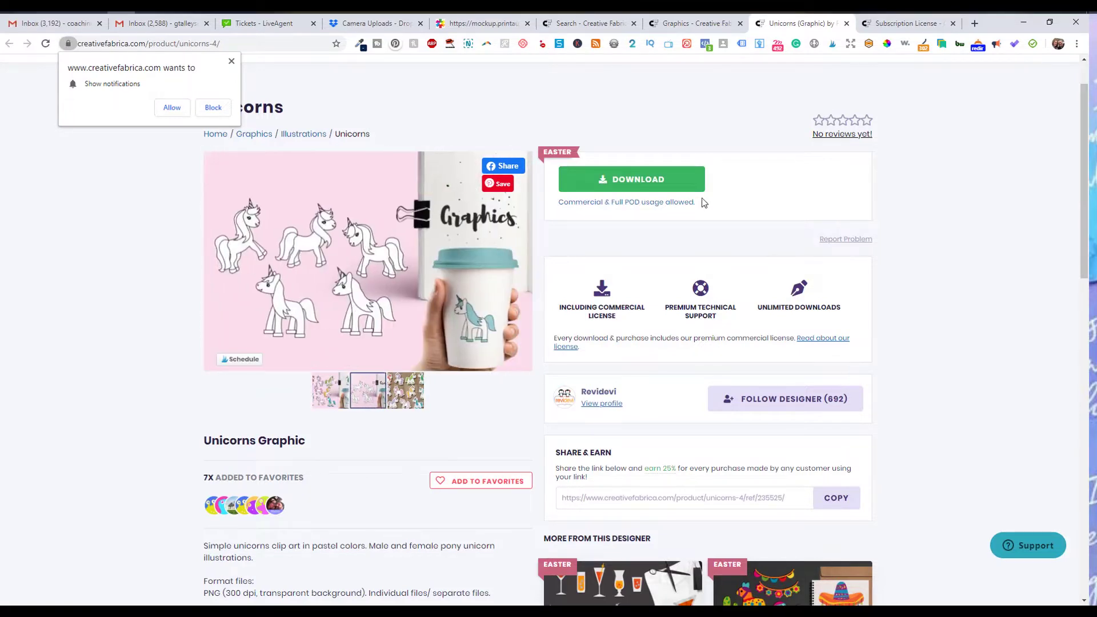
left_click(662, 182)
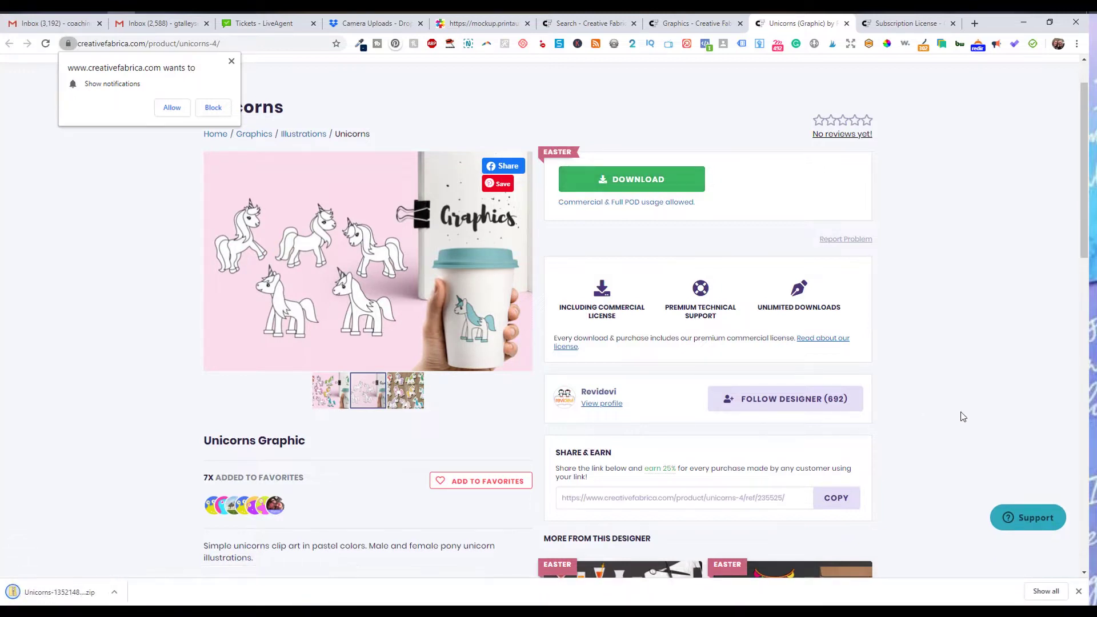
scroll(948, 323, "up", 1)
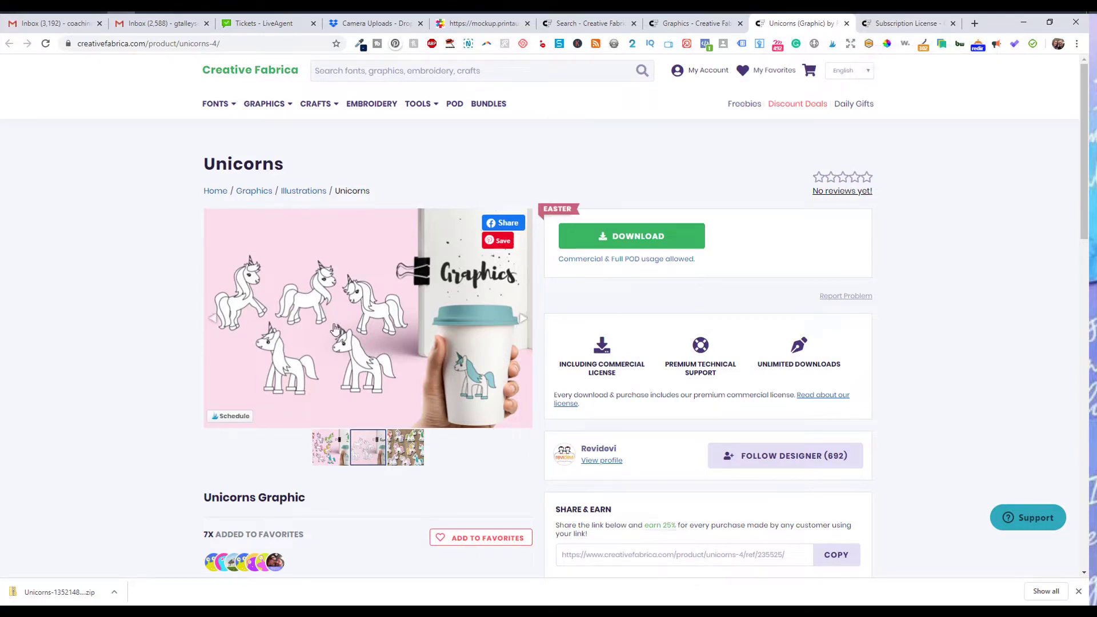
Step: Return to the unicorn search results page and search the whole site for watercolor
left_click(906, 23)
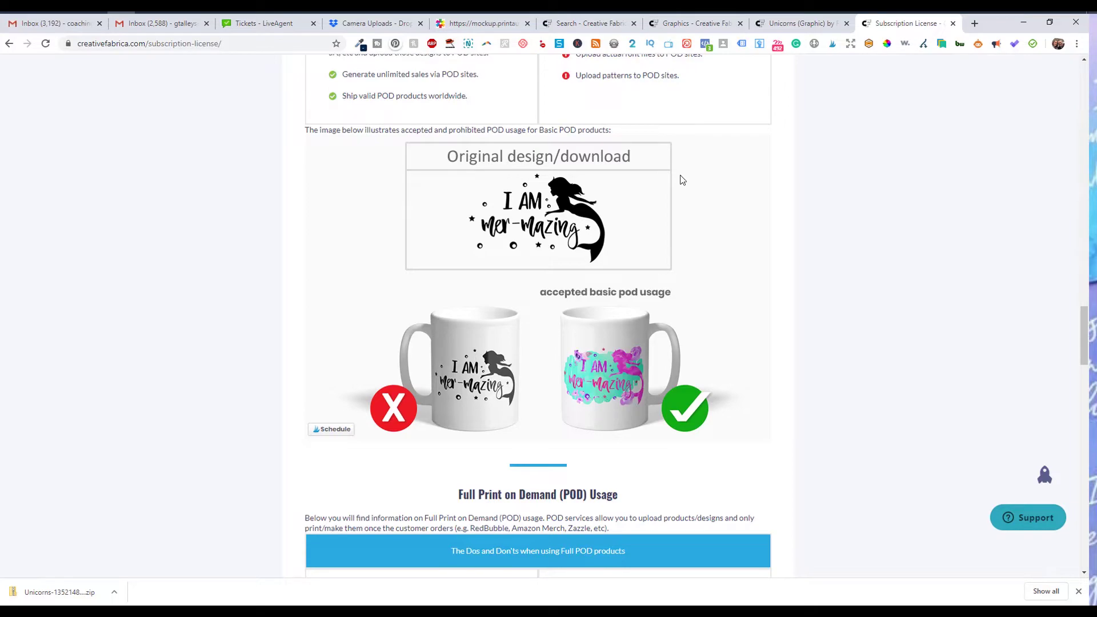
left_click(696, 23)
left_click(593, 24)
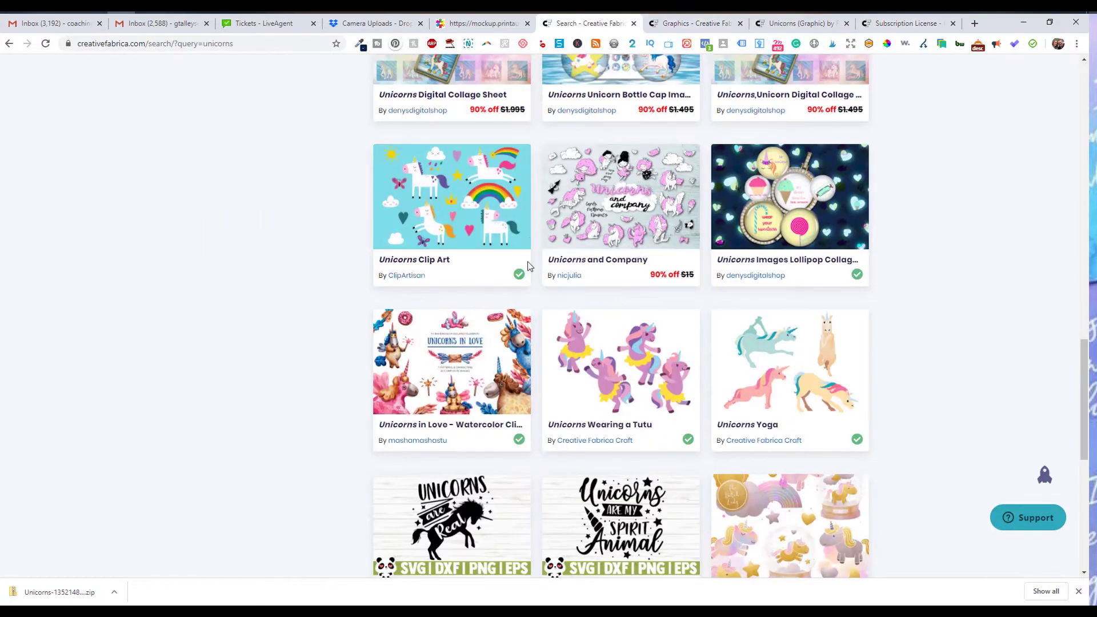
scroll(307, 334, "up", 20)
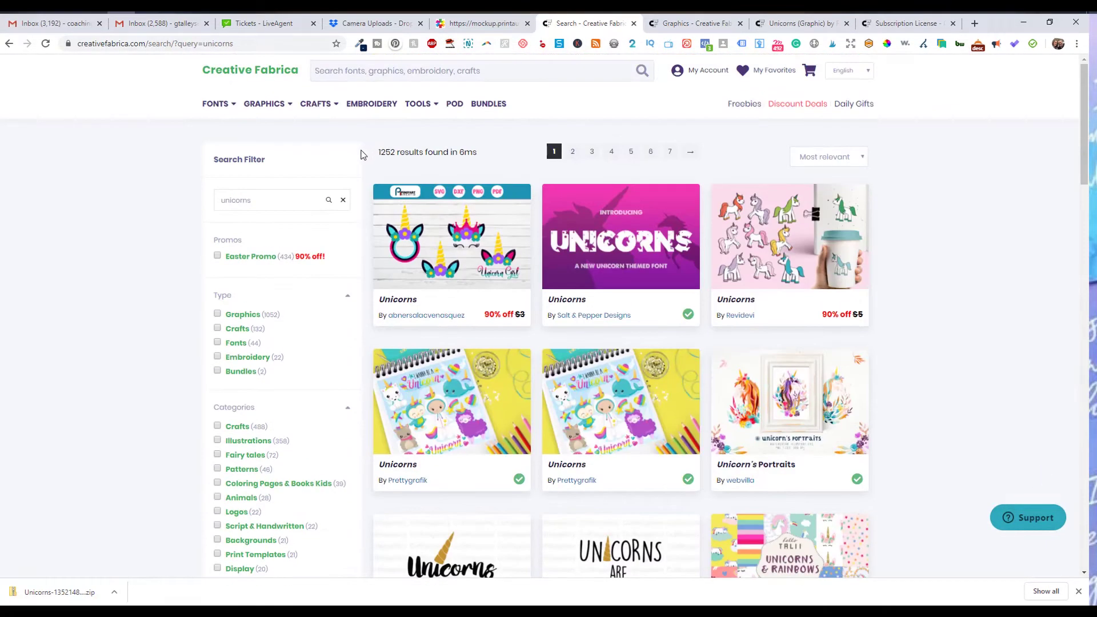
left_click(420, 64)
type("wa")
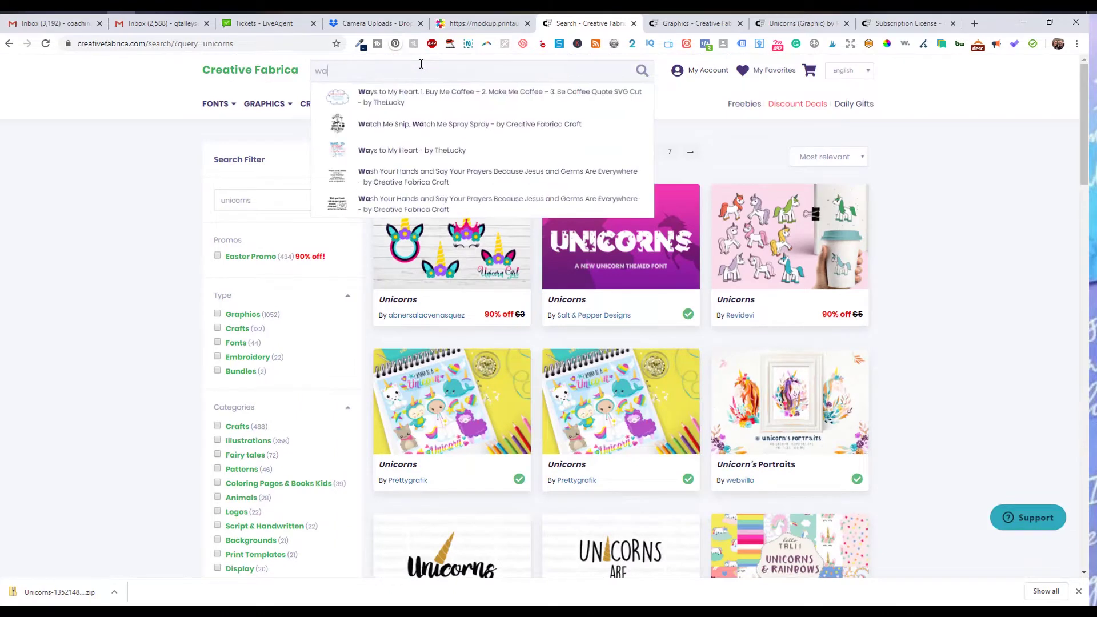
type("tercolor")
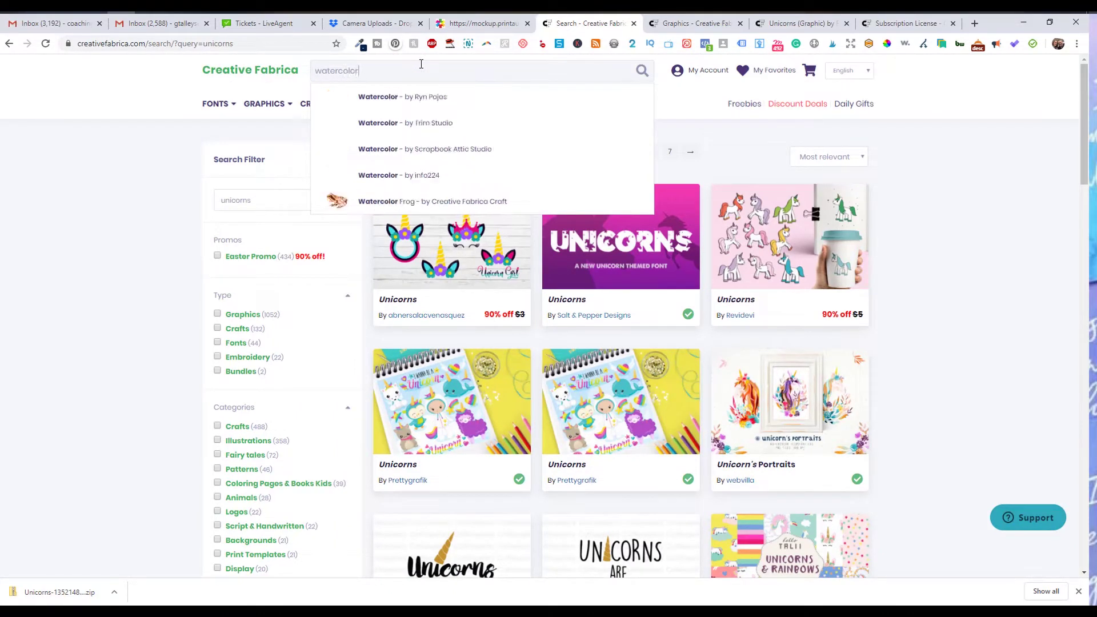
key("Return")
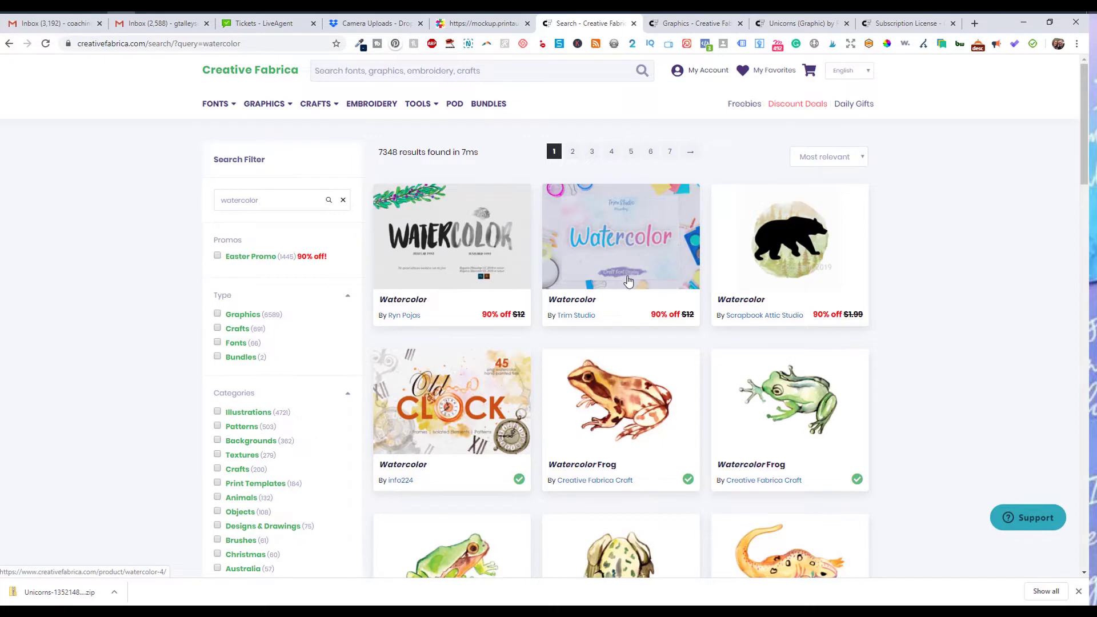
Step: Find Watercolor Crystals Clipart in the watercolor results, open it in a new tab and download it
scroll(628, 280, "down", 15)
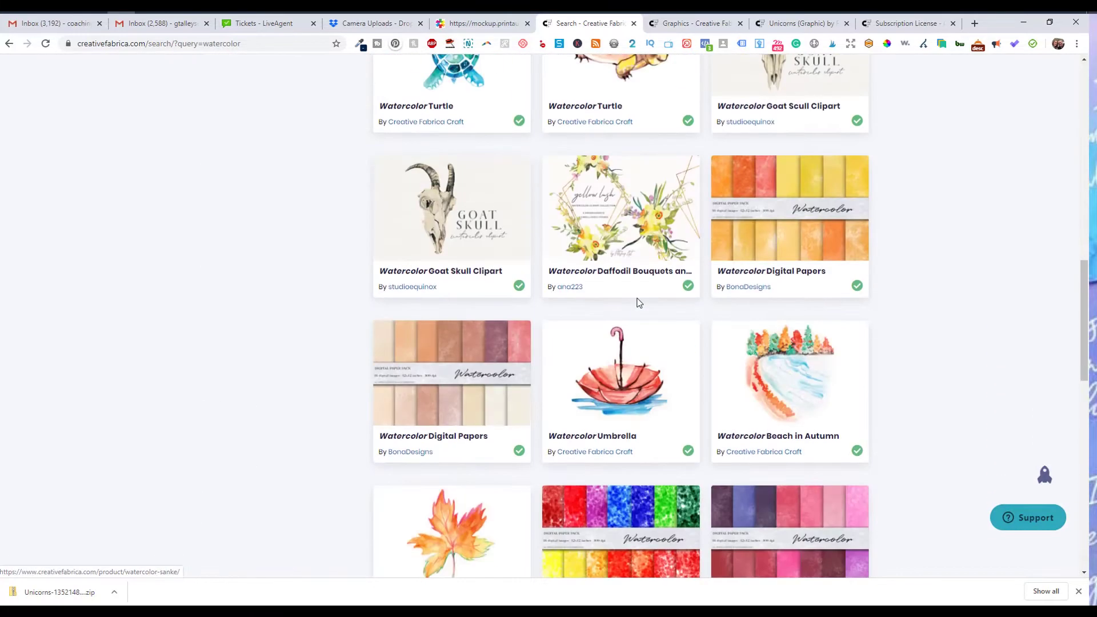
scroll(638, 303, "down", 7)
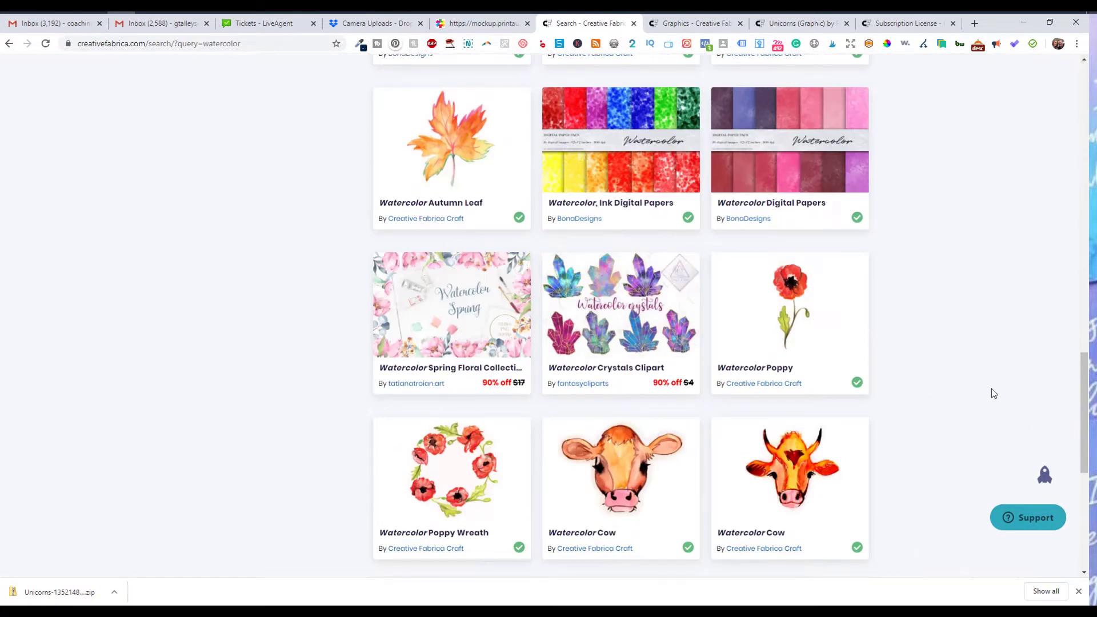
right_click(592, 296)
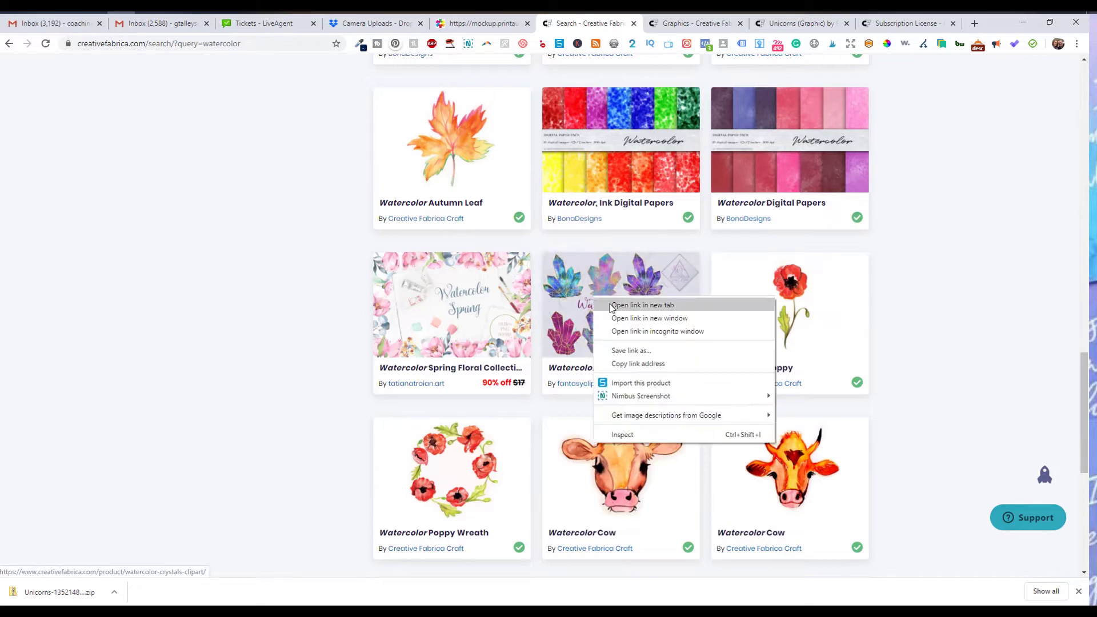
left_click(617, 304)
key("ctrl+Tab")
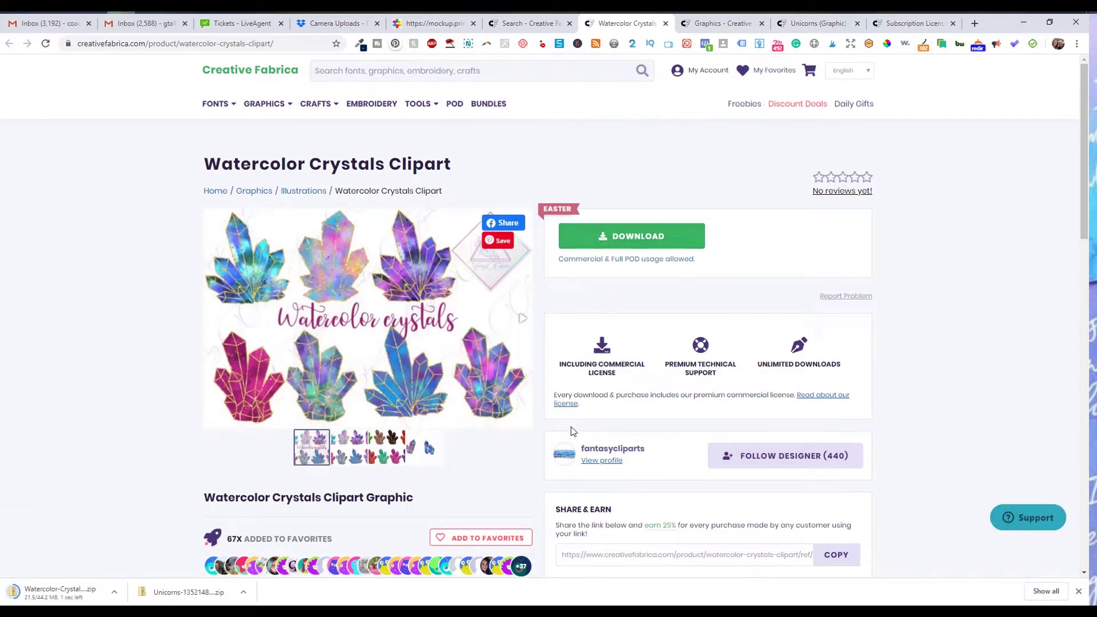
Step: Review the Watercolor Crystals Clipart file details, the designer's other products and the People also viewed suggestions
scroll(573, 431, "down", 5)
scroll(568, 432, "down", 1)
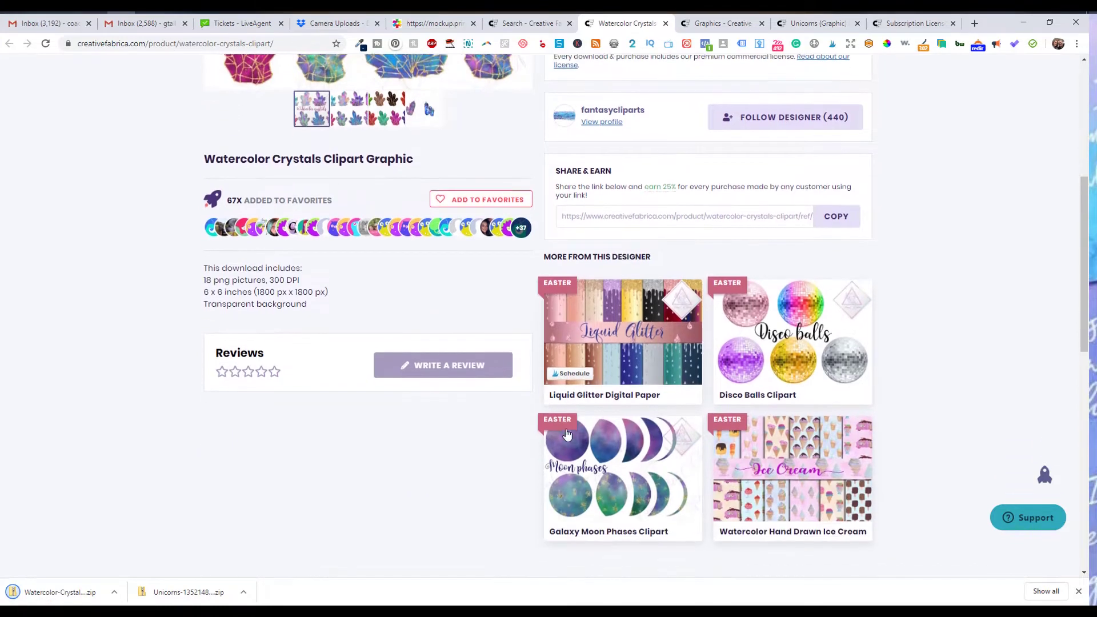
scroll(580, 485, "down", 2)
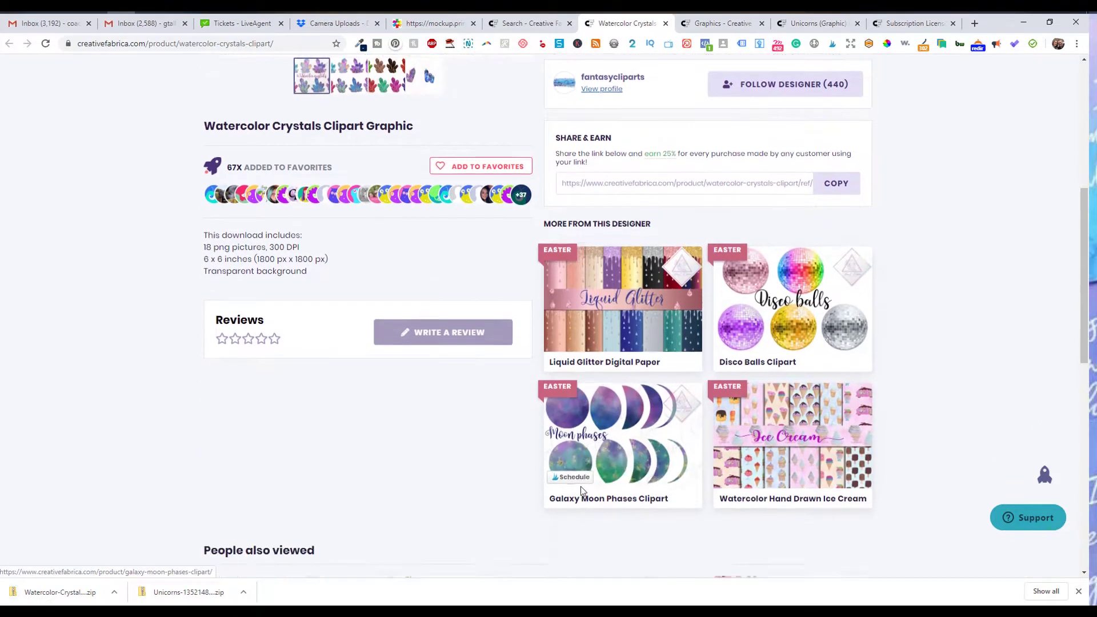
scroll(615, 450, "down", 8)
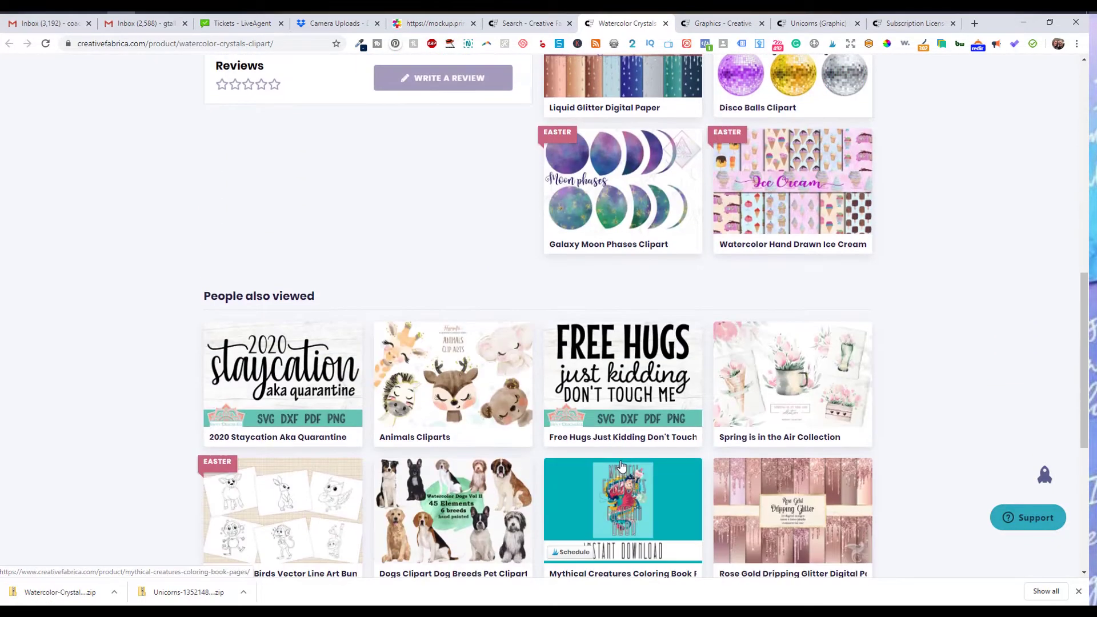
scroll(621, 464, "up", 7)
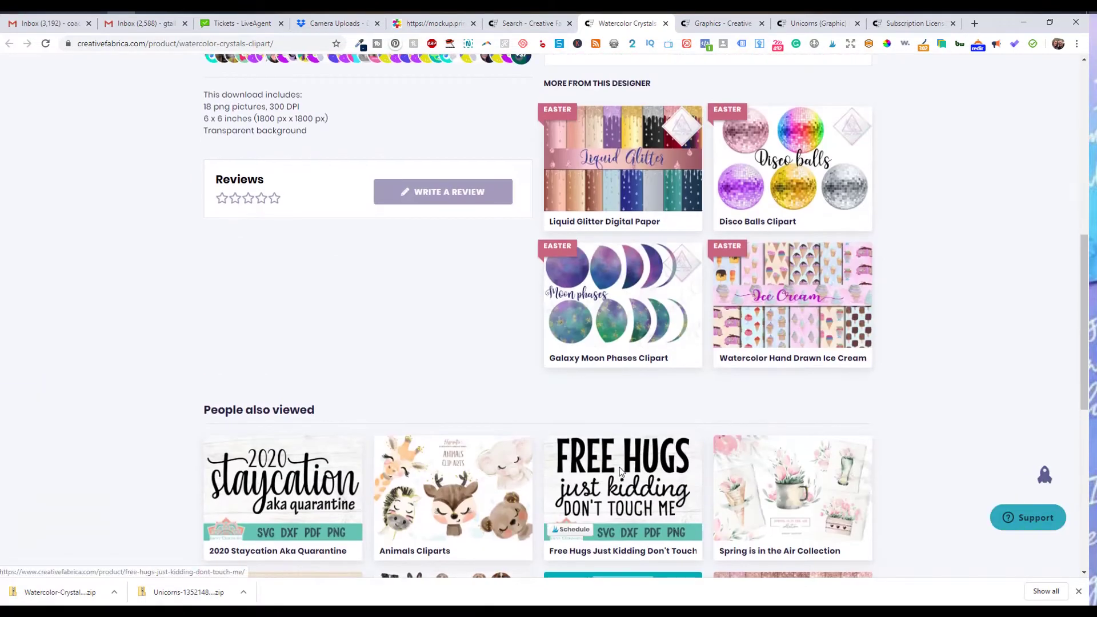
scroll(629, 318, "up", 5)
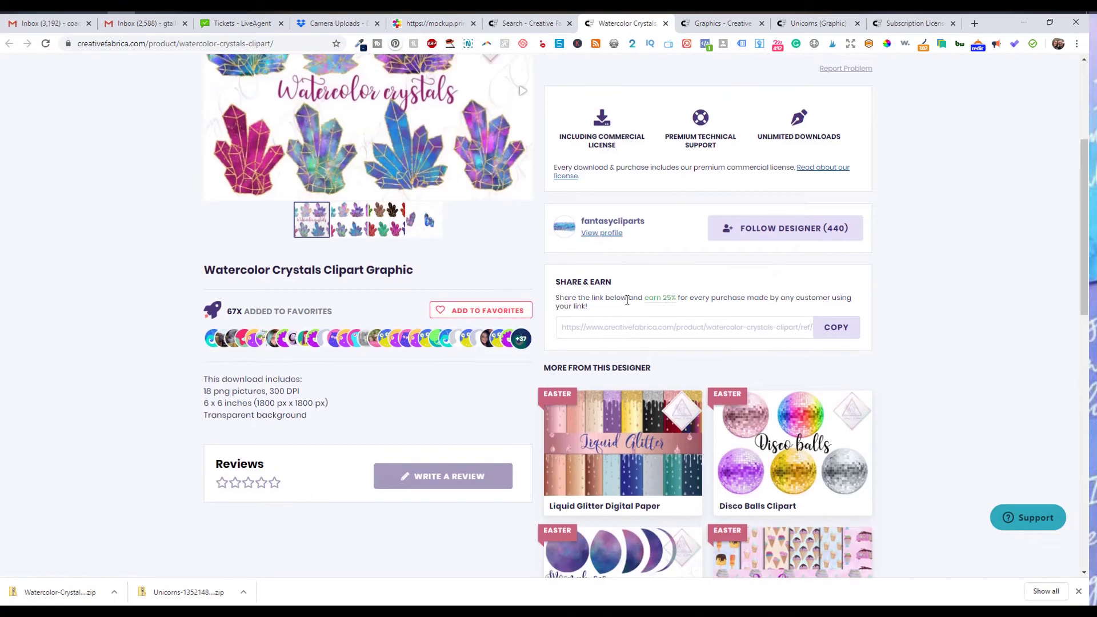
Step: Open the profile of the Watercolor Crystals Clipart designer and browse the first page of their products
left_click(619, 232)
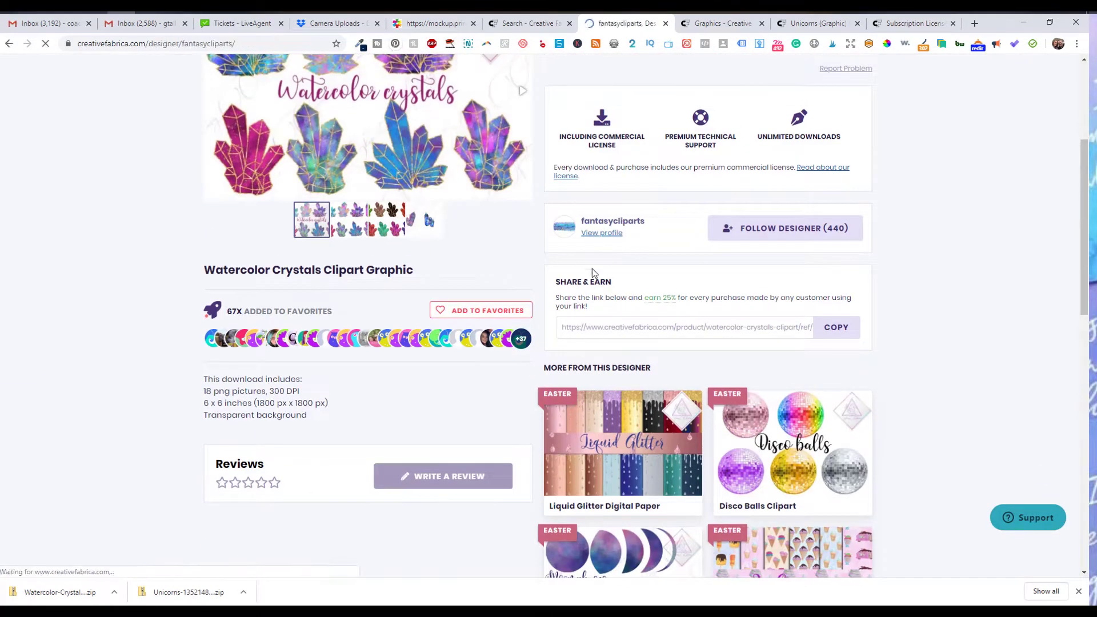
scroll(534, 324, "down", 4)
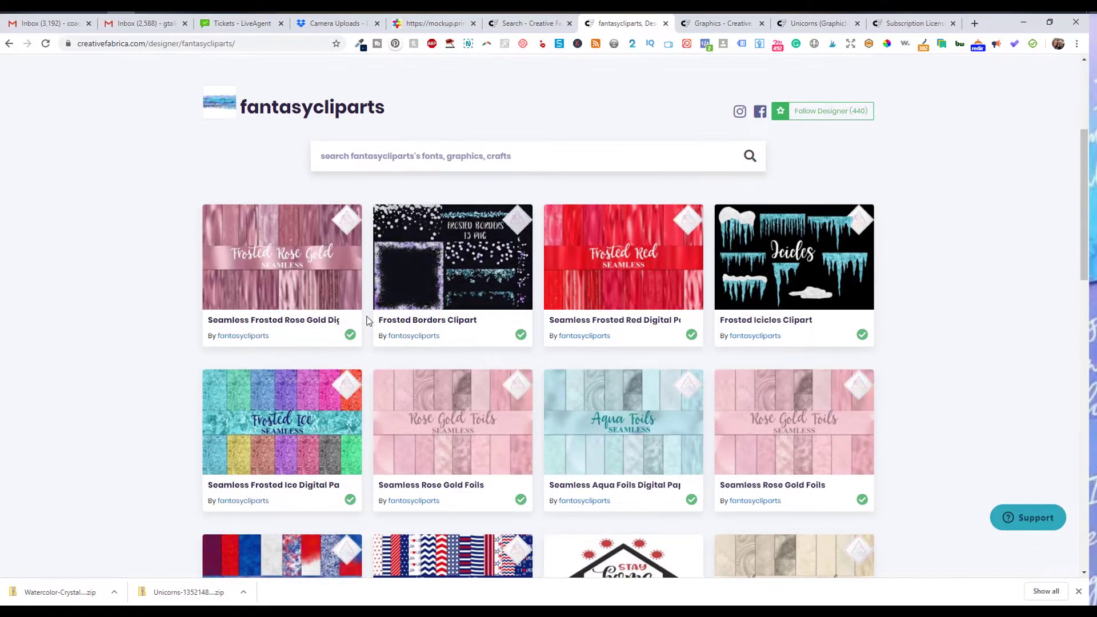
scroll(697, 320, "down", 8)
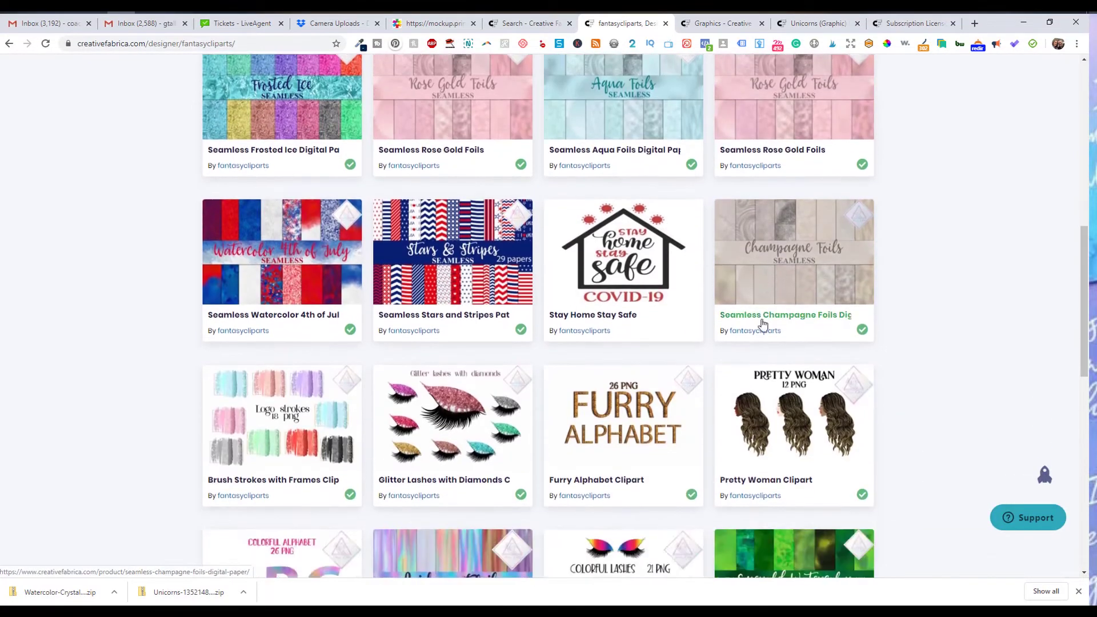
scroll(437, 297, "down", 3)
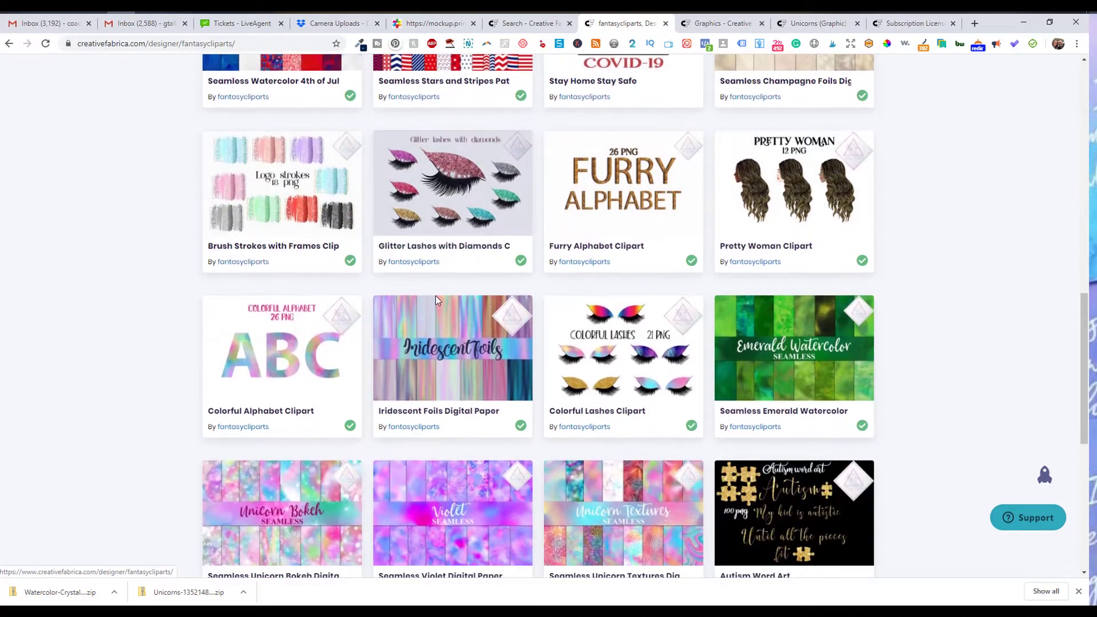
scroll(440, 301, "down", 3)
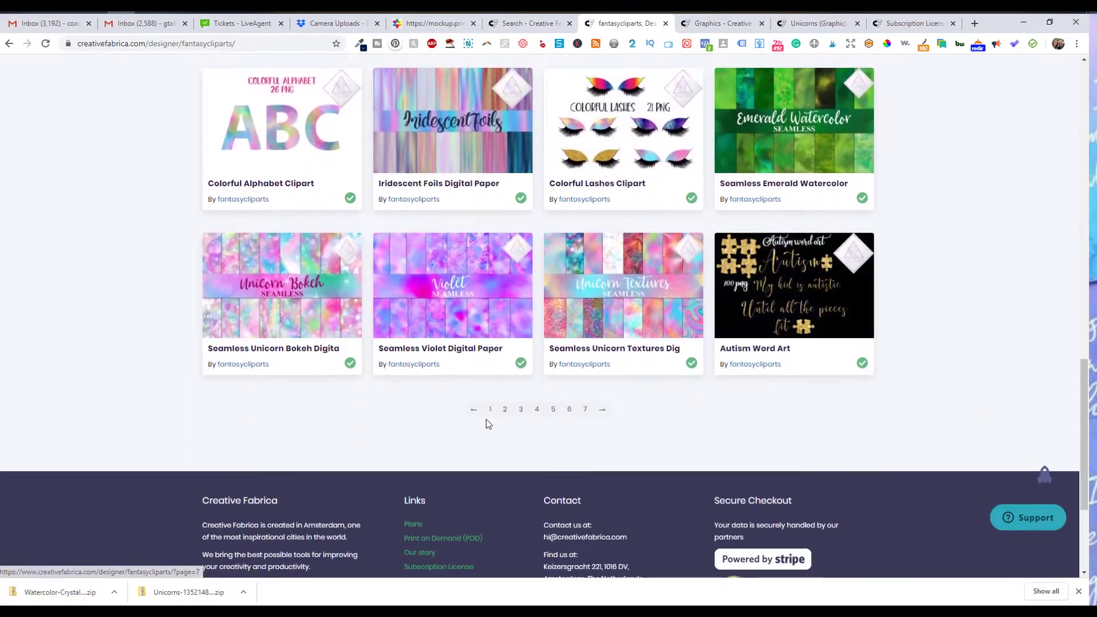
Step: Go to page 2 of the designer's products and browse the digital papers, bundles and floral frames
left_click(506, 410)
scroll(570, 404, "down", 10)
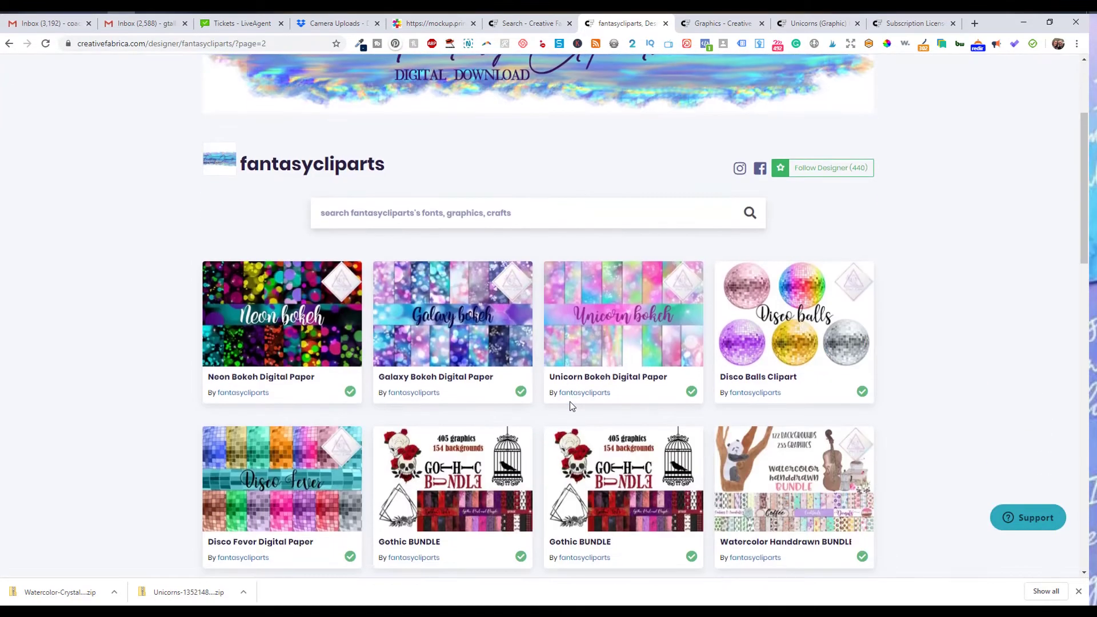
scroll(568, 407, "down", 4)
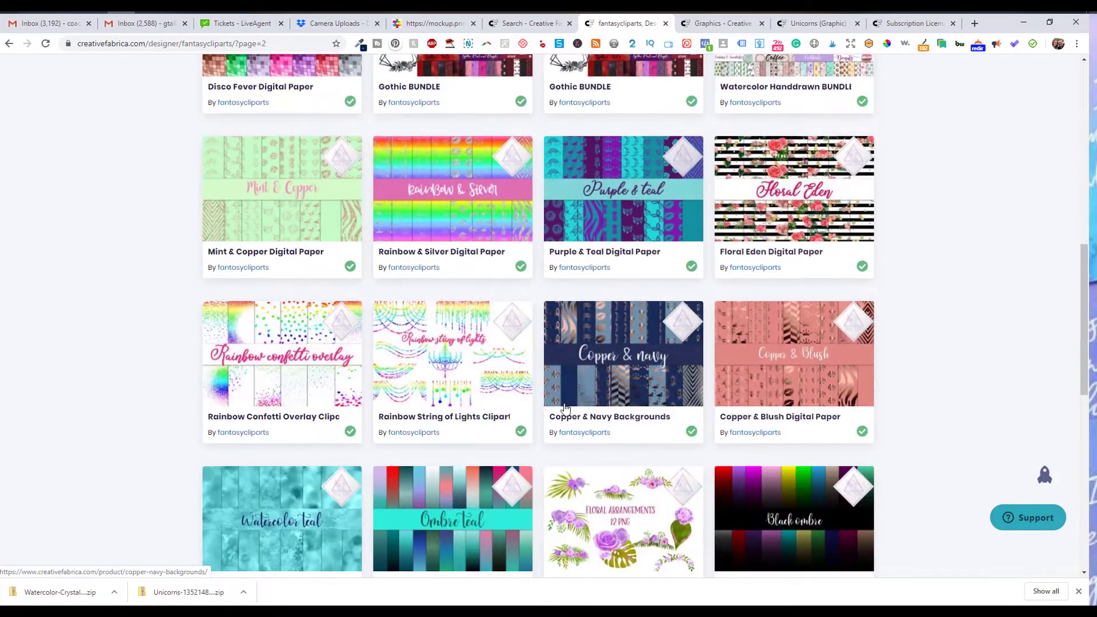
scroll(564, 407, "down", 6)
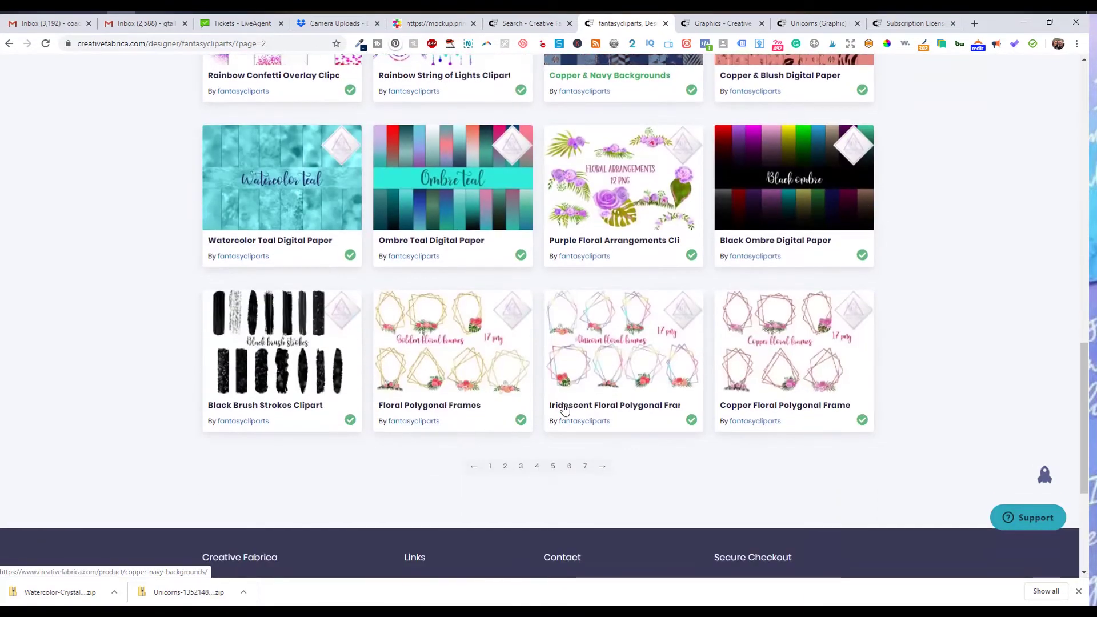
Step: Go to page 3 of the designer's products, open Watercolor Splashes Clipart Vol2 and download it
left_click(519, 469)
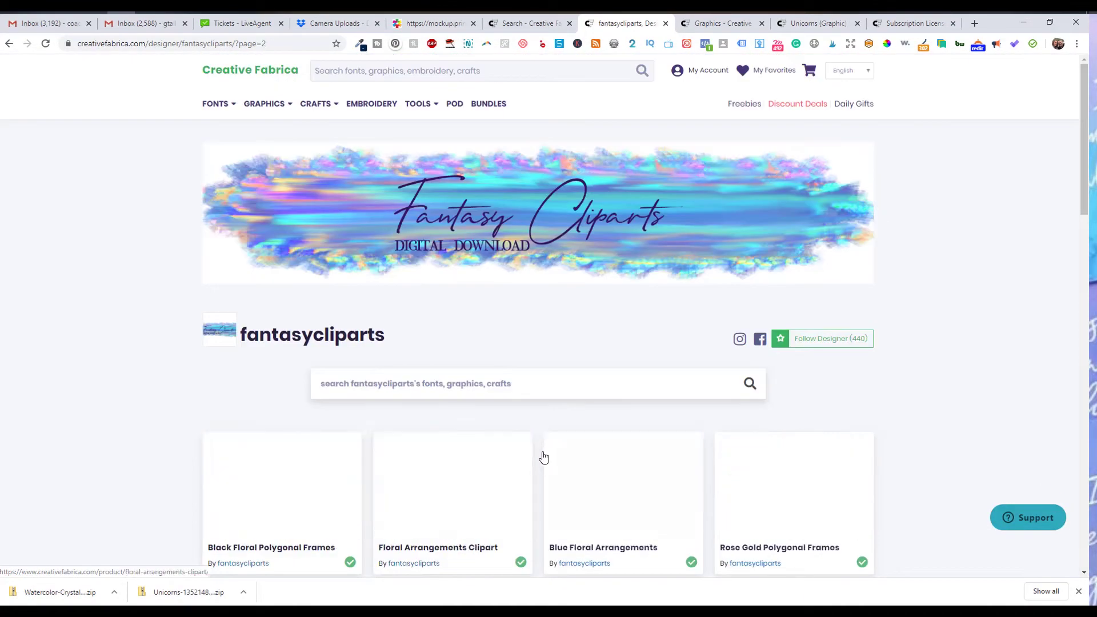
scroll(540, 458, "down", 11)
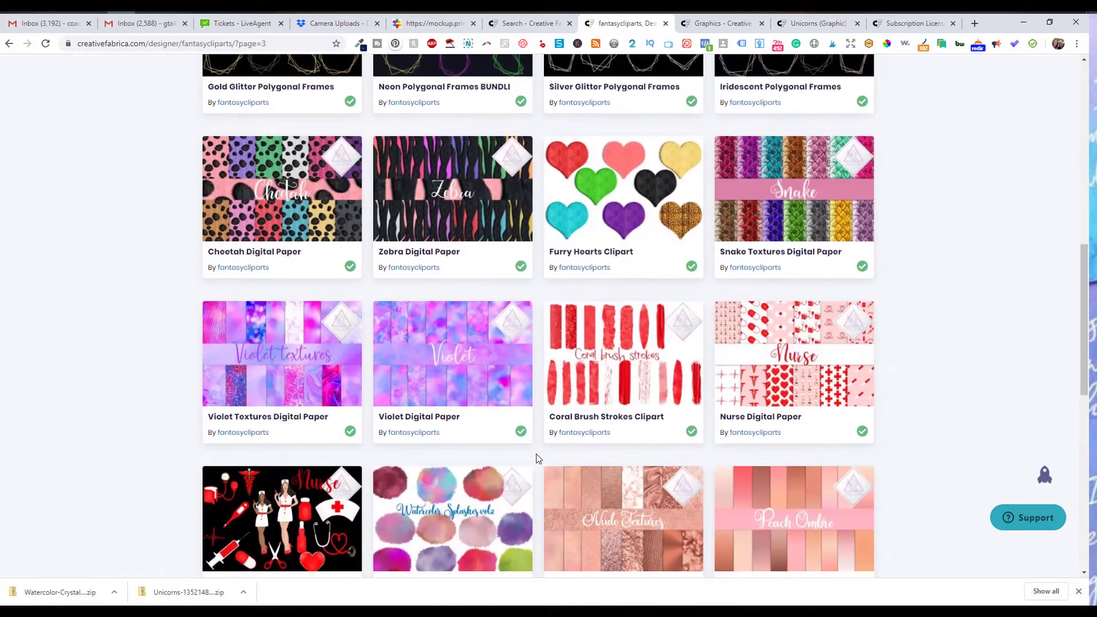
scroll(534, 458, "down", 6)
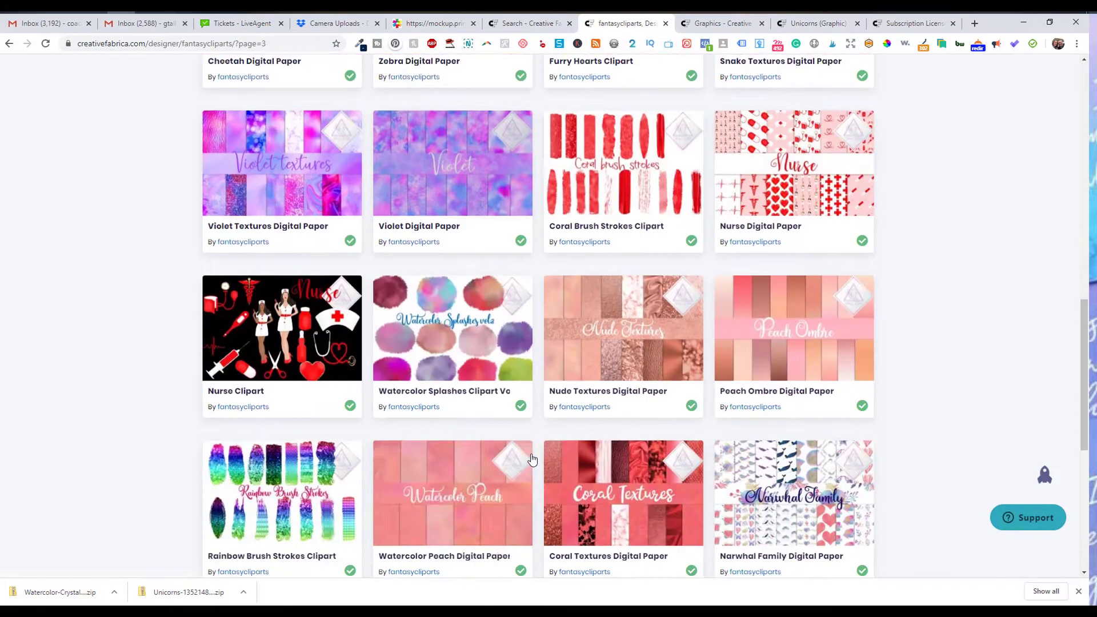
left_click(482, 180)
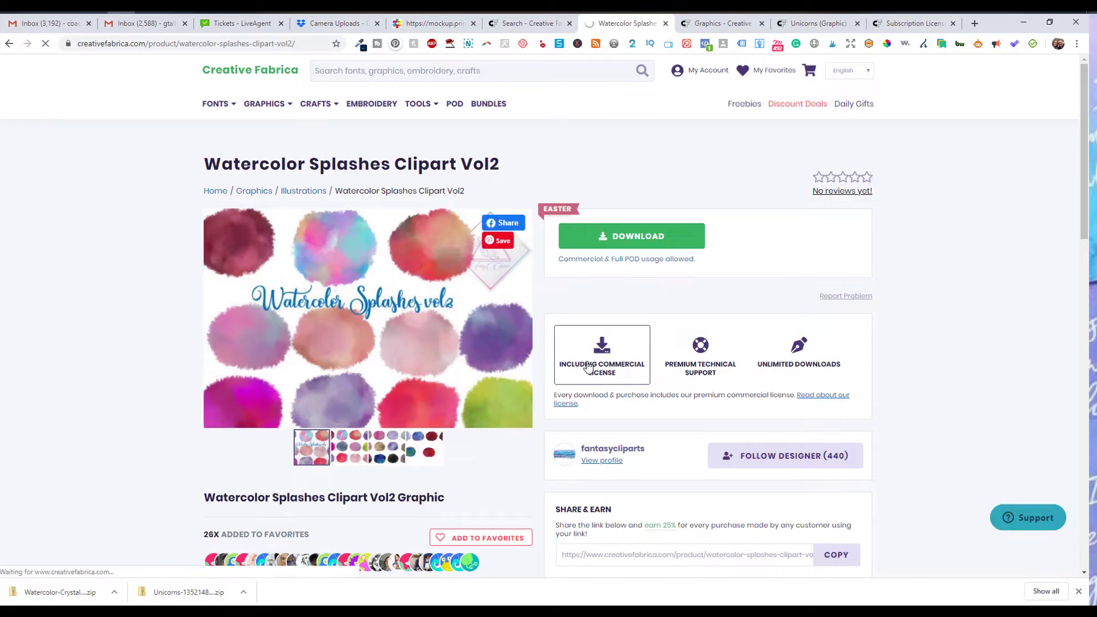
scroll(587, 366, "down", 9)
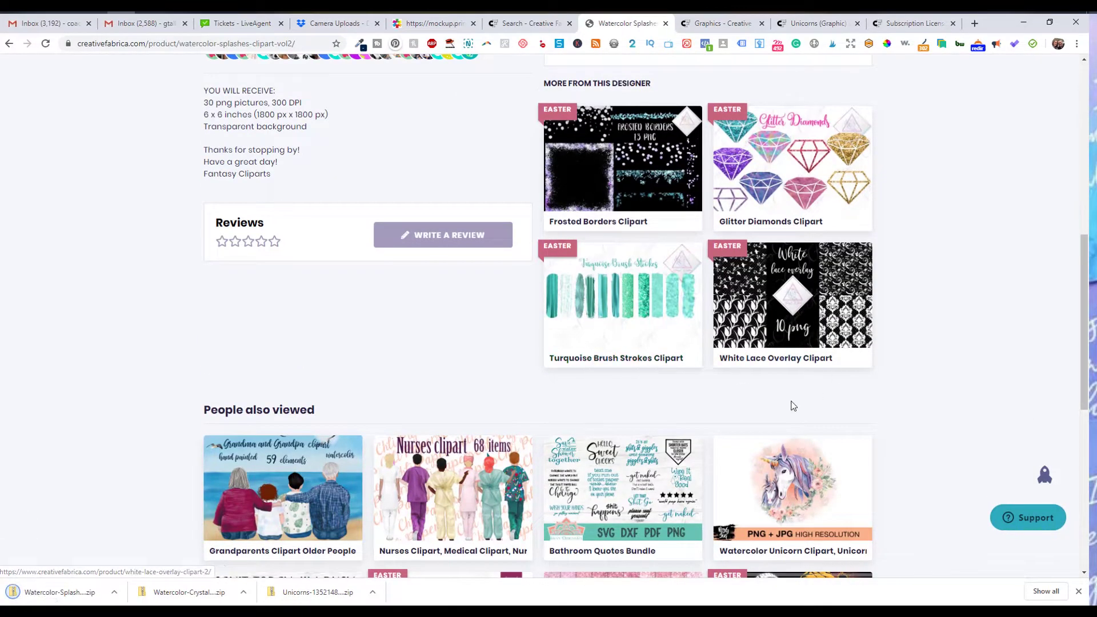
Step: Switch to File Explorer, open the Downloads folder and extract the Unicorns-1352148 (1) zip to its default folder
left_click(1024, 24)
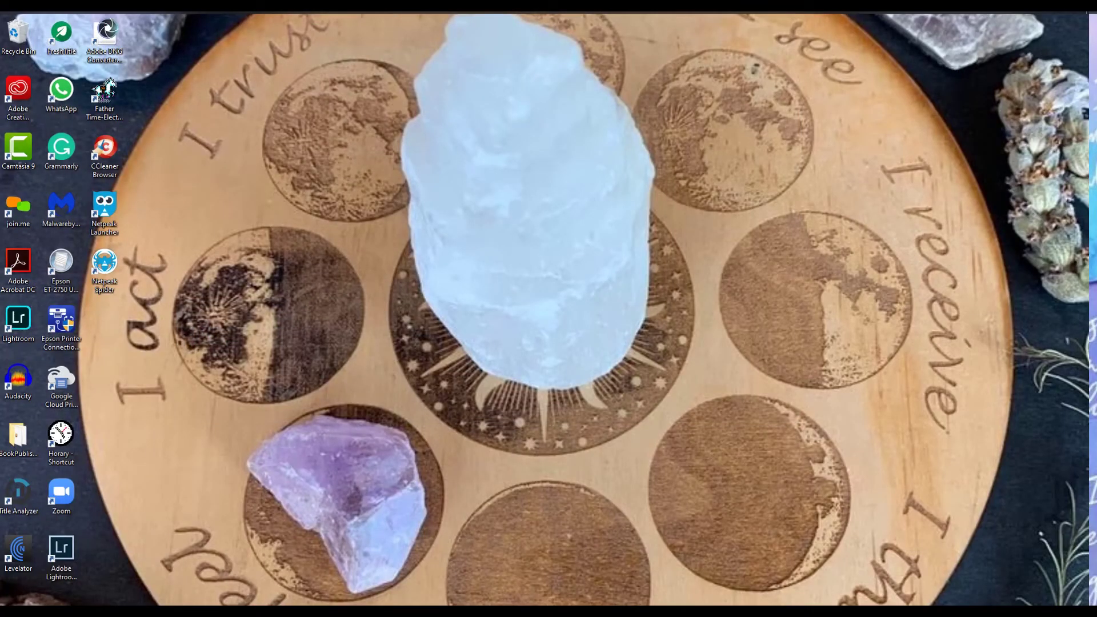
key("super+e")
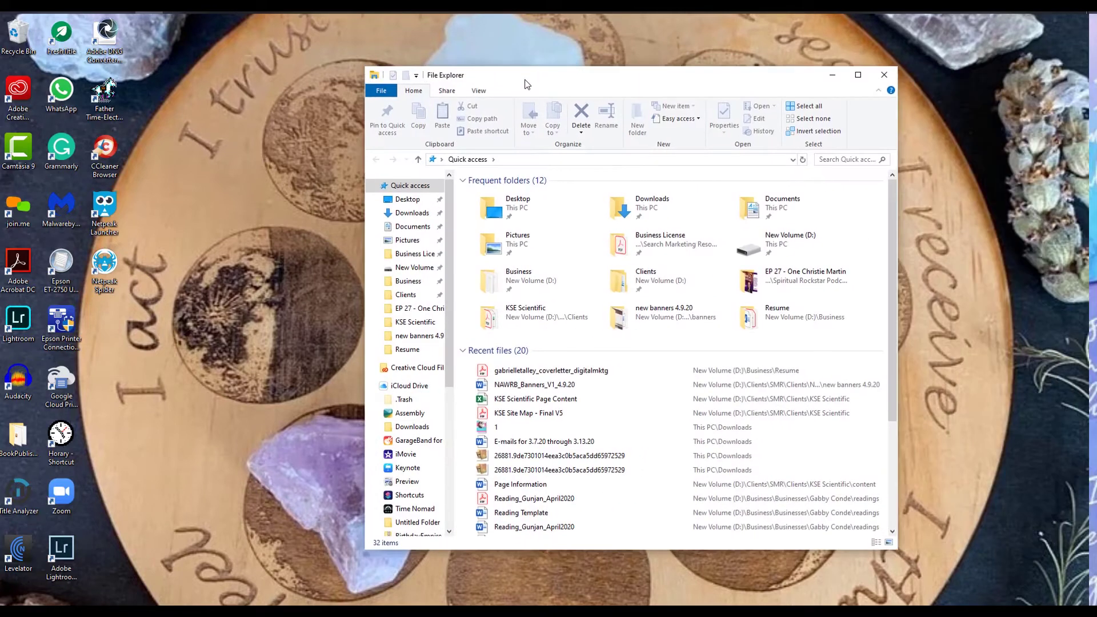
left_click(412, 213)
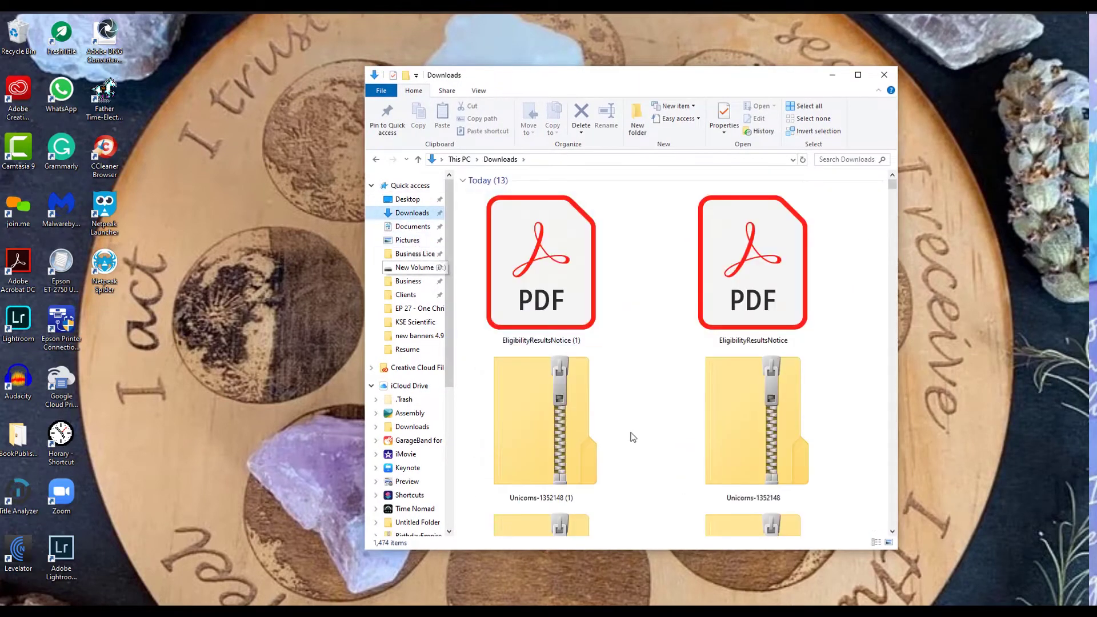
scroll(617, 408, "down", 2)
left_click(588, 327)
double_click(588, 323)
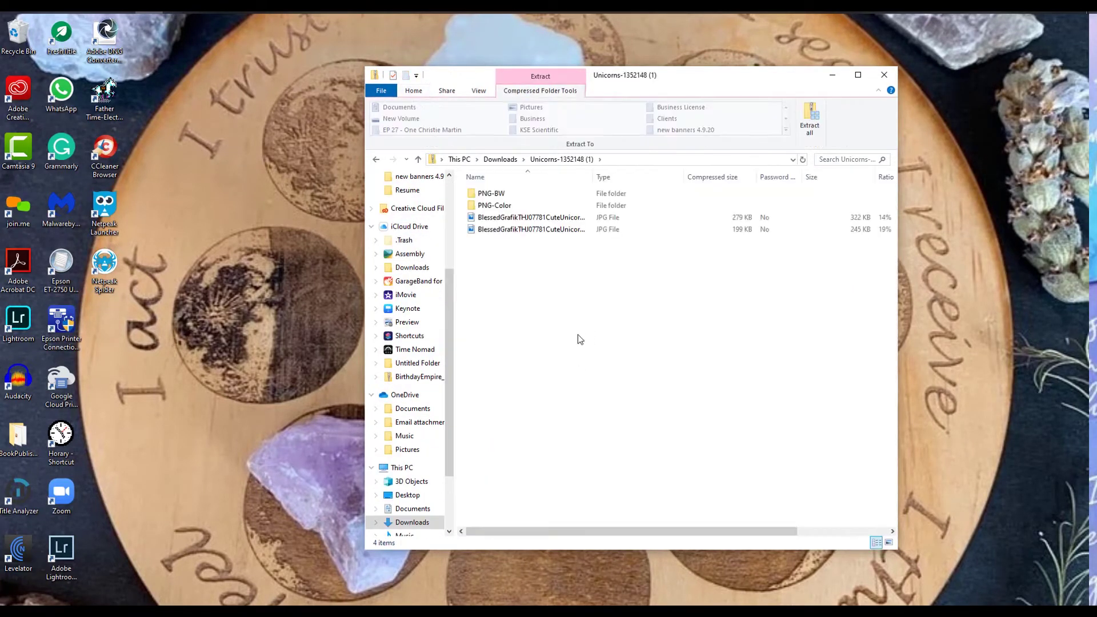
left_click(811, 120)
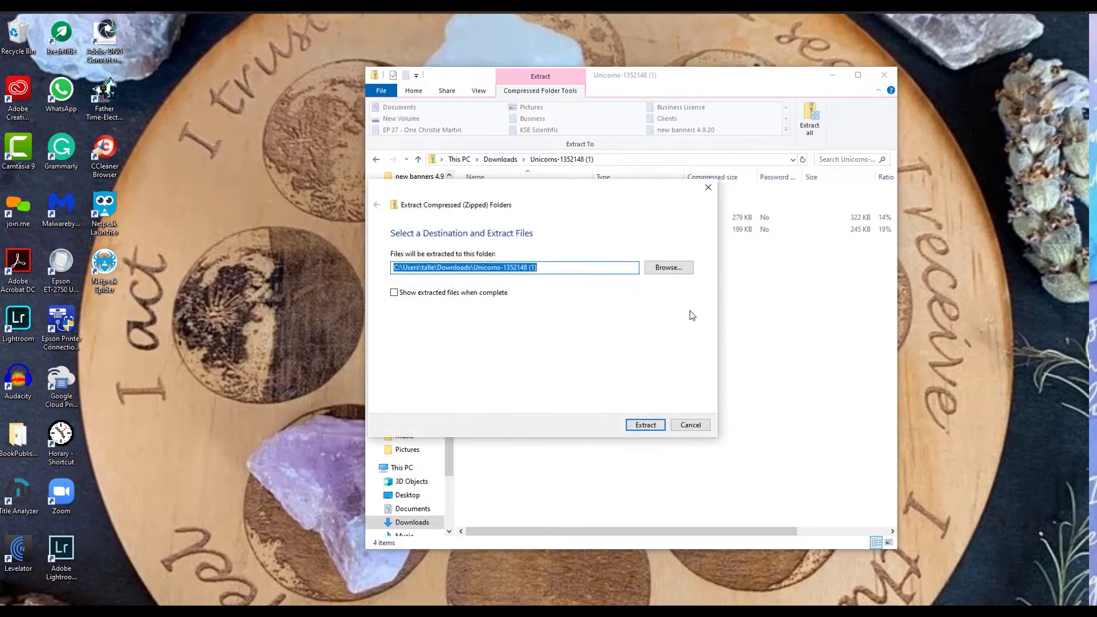
left_click(645, 425)
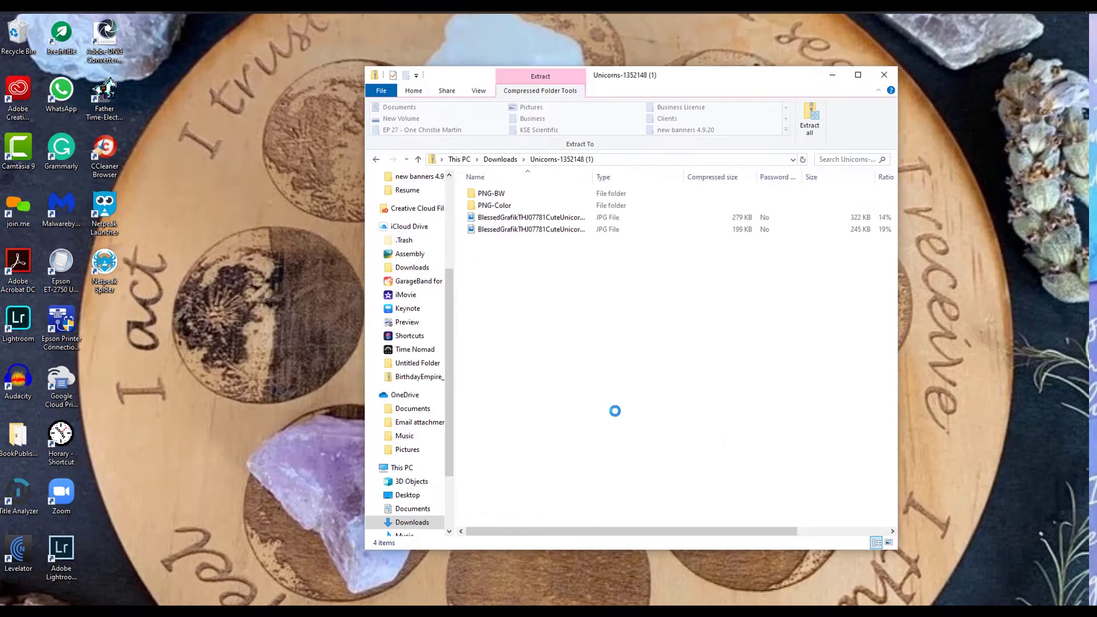
Step: Return to Downloads and extract the Unicorns-1352148 zip to its default folder
left_click(419, 160)
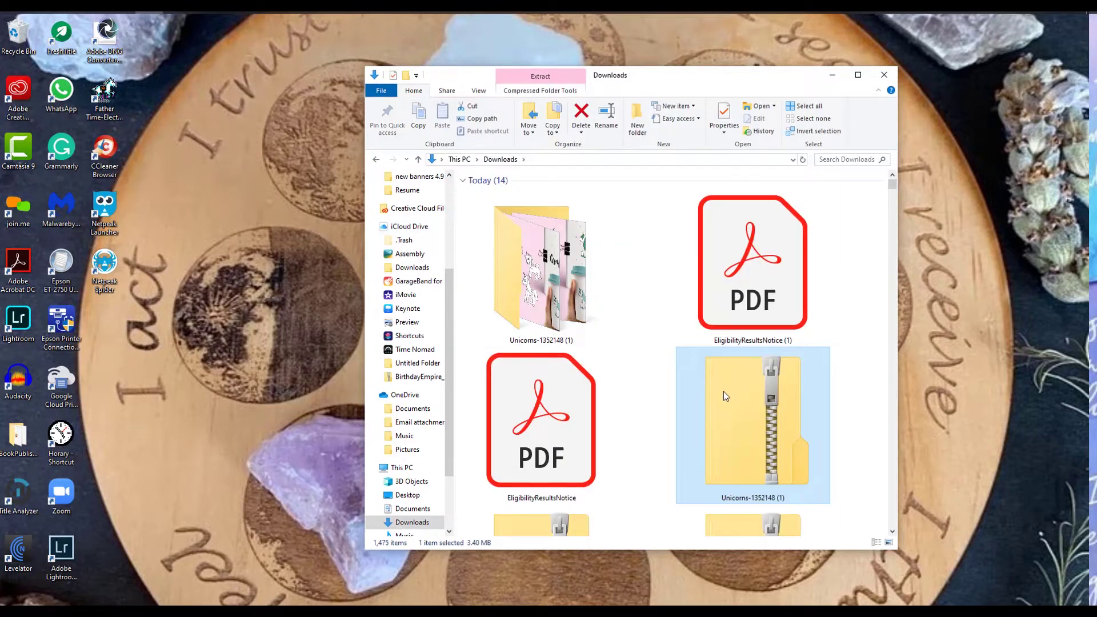
scroll(724, 396, "down", 5)
double_click(546, 323)
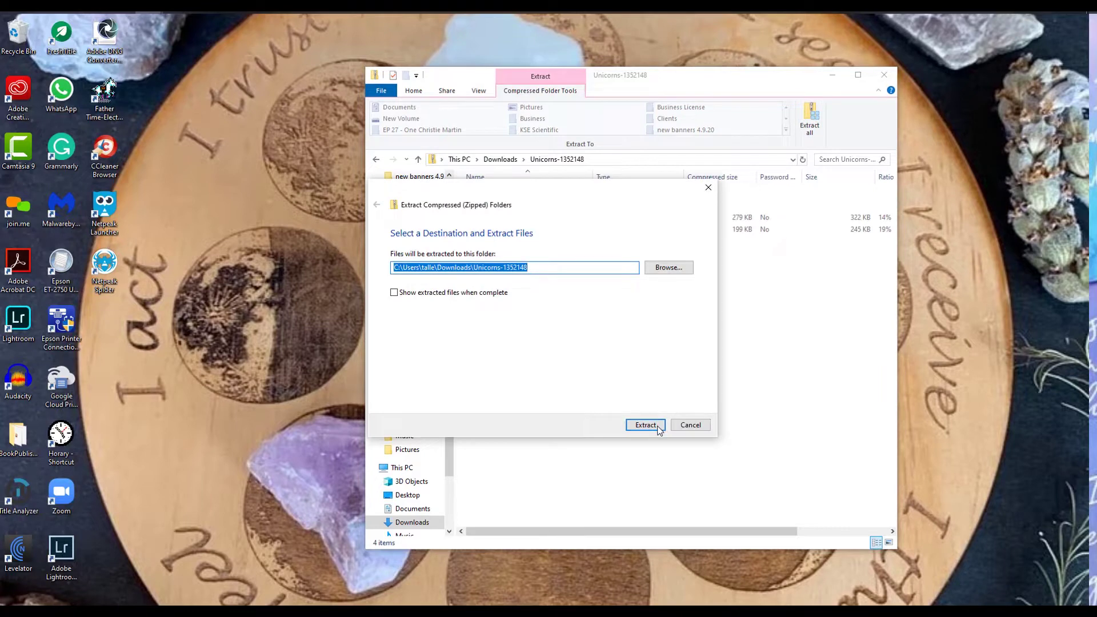
left_click(658, 428)
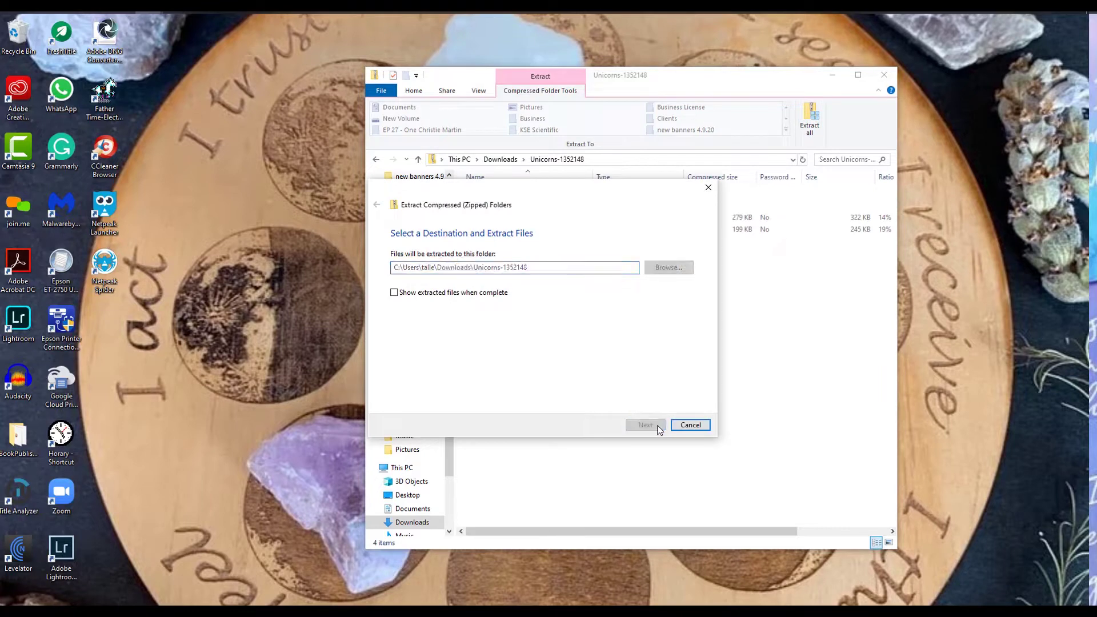
Step: Extract the Watercolor-Splashes-Clipart-Vol2-1169219 zip from Downloads, and move the File Explorer window to the other monitor
left_click(417, 159)
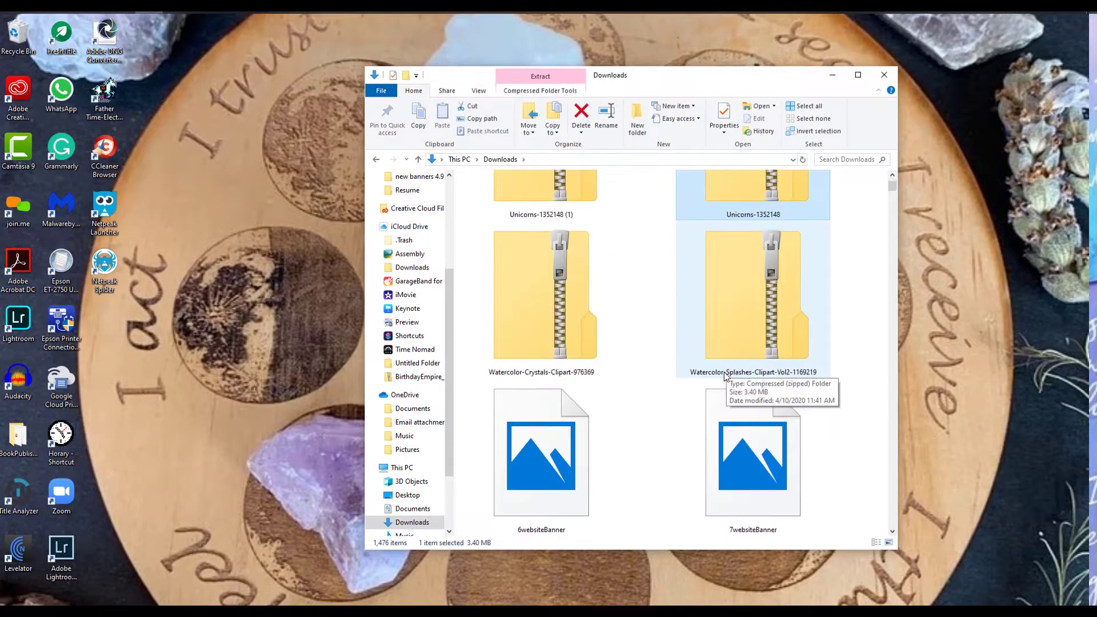
double_click(749, 298)
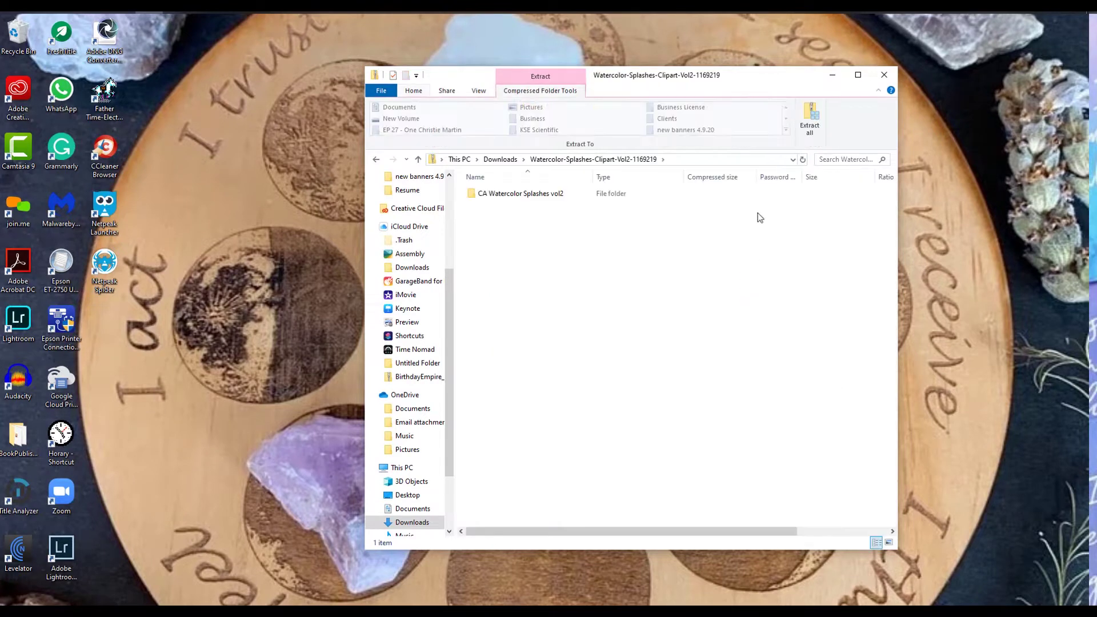
left_click(809, 120)
left_click(634, 425)
left_click_drag(644, 82, 657, 80)
key("super+shift+Right")
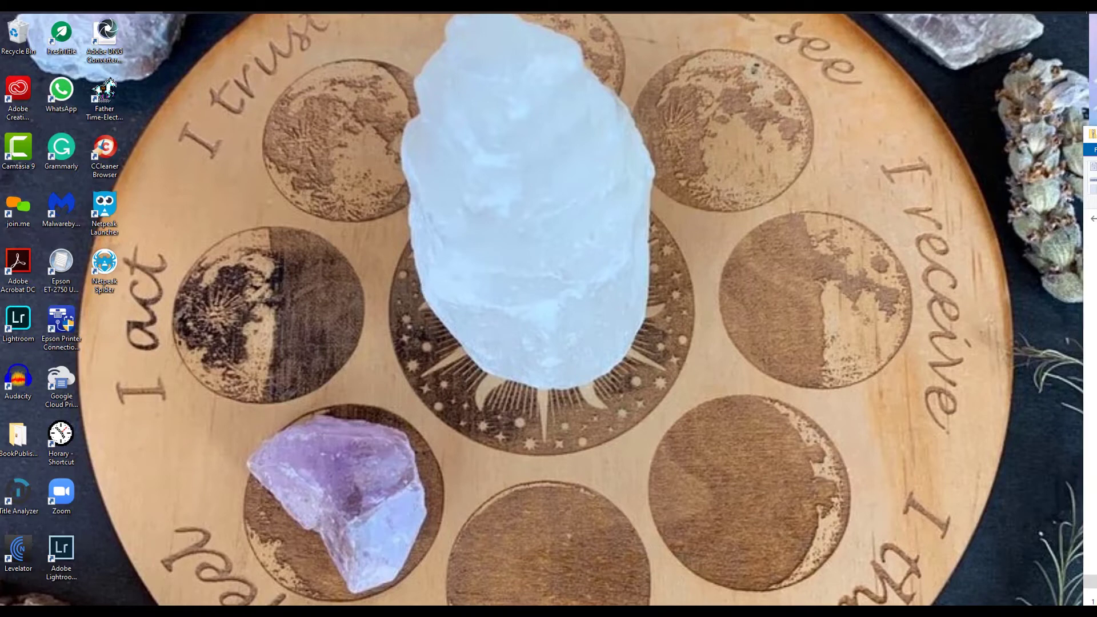
Step: Launch Adobe Photoshop 2020
key("super")
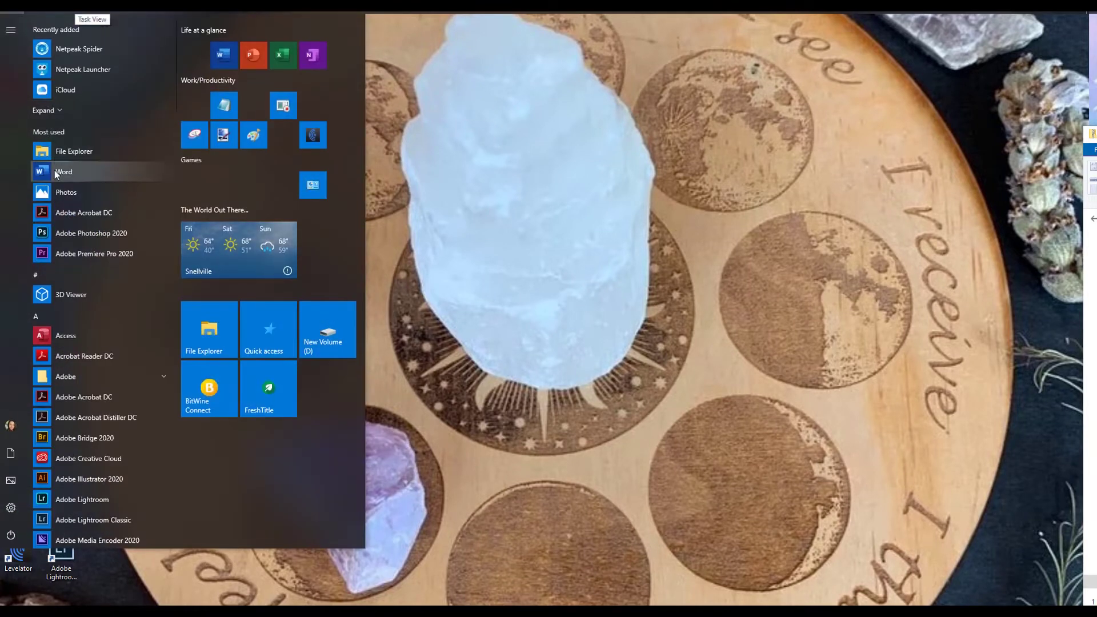
scroll(94, 256, "down", 4)
scroll(94, 262, "down", 1)
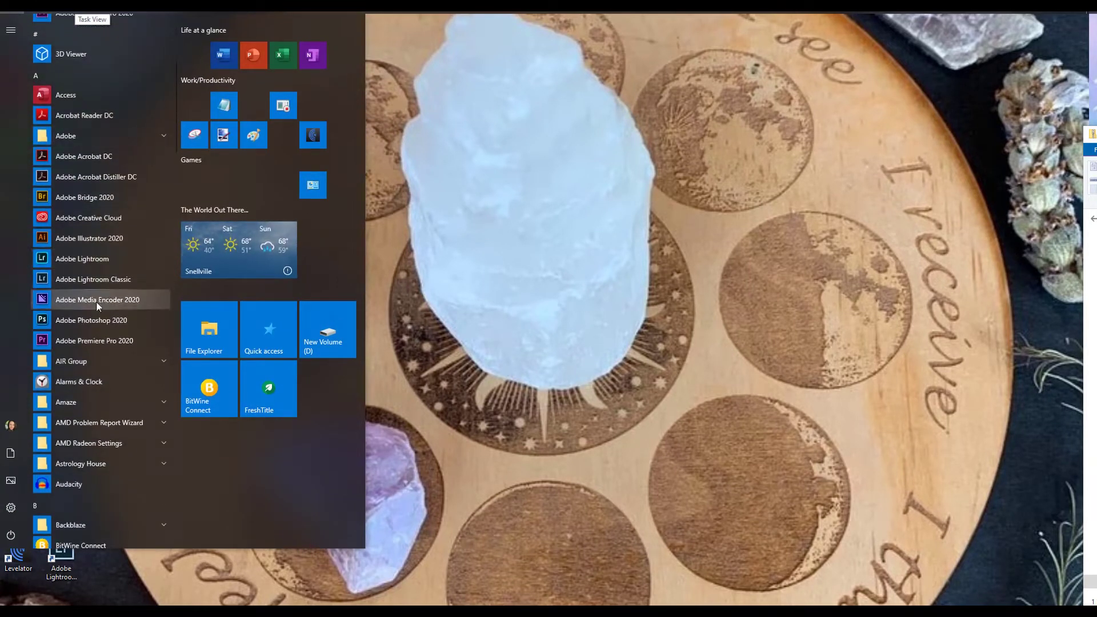
left_click(97, 319)
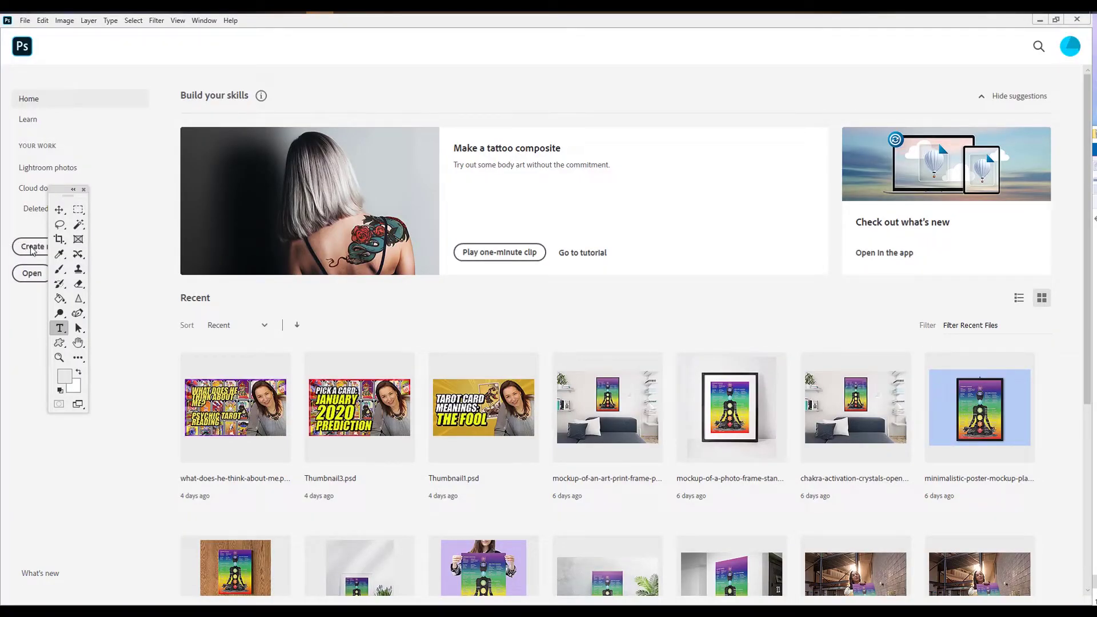
Step: Create a new document measuring 1000 by 1000 pixels in CMYK Color mode
key("ctrl+n")
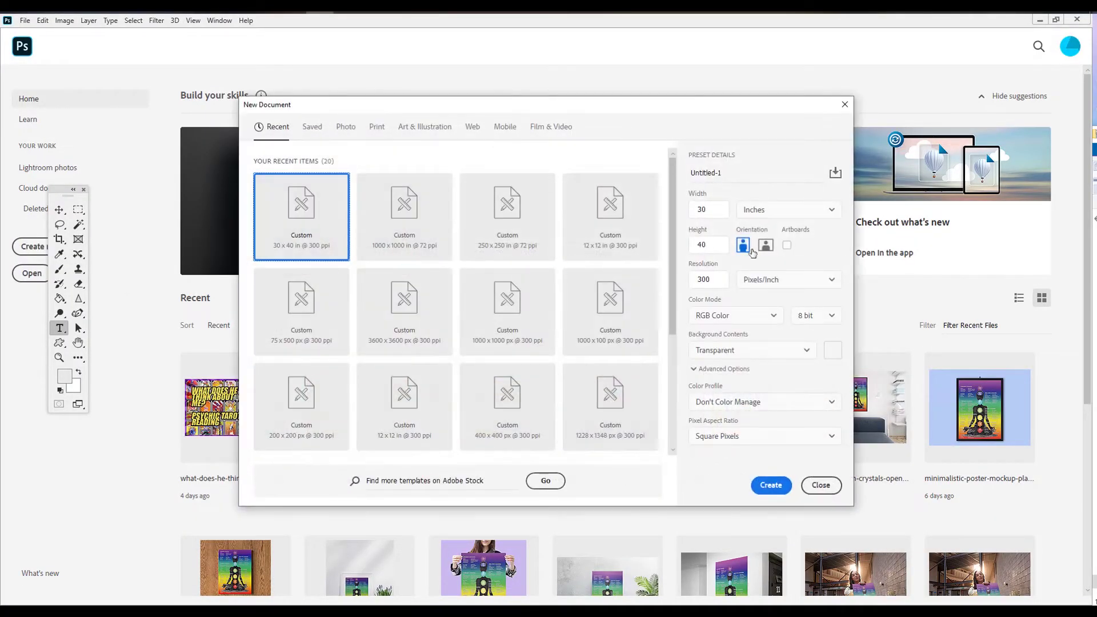
left_click(769, 208)
left_click(748, 232)
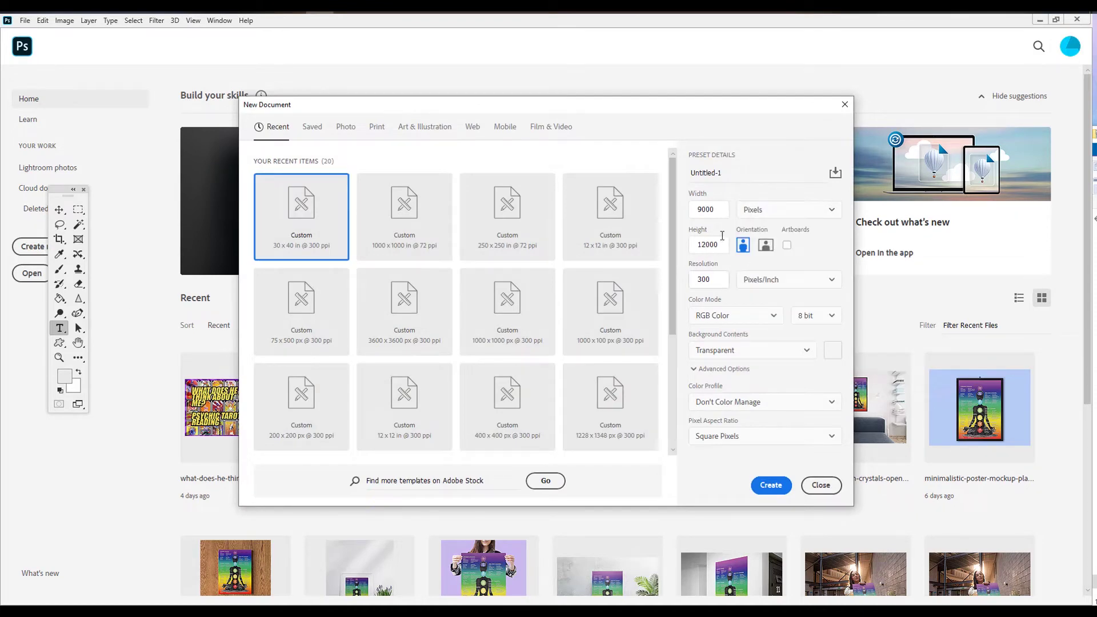
left_click(723, 208)
double_click(720, 208)
type("1")
left_click(715, 240)
double_click(721, 244)
type("1")
left_click(764, 317)
left_click(746, 400)
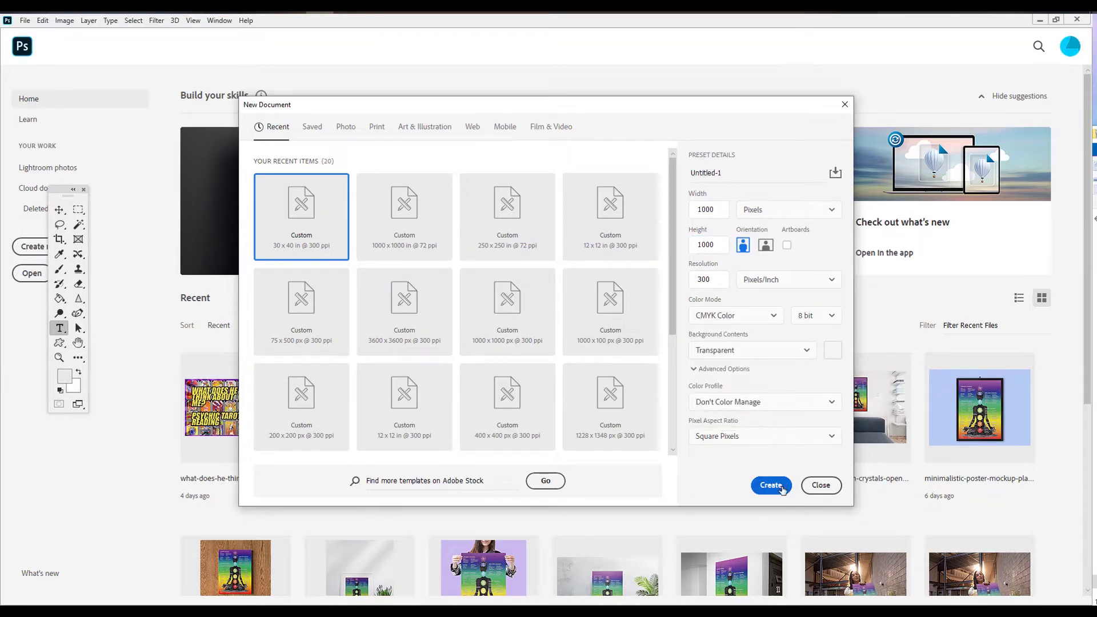
left_click(769, 484)
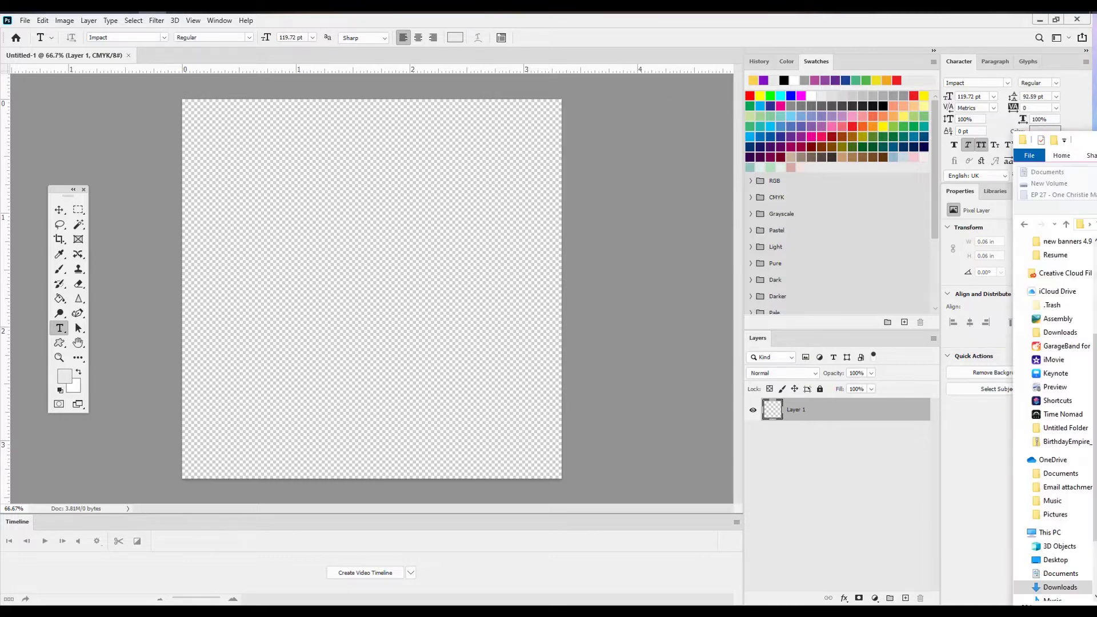
Step: Bring the CA Watercolor Splashes vol2 folder window over the blank Photoshop canvas and show its files as extra large icons
left_click_drag(1096, 112, 672, 112)
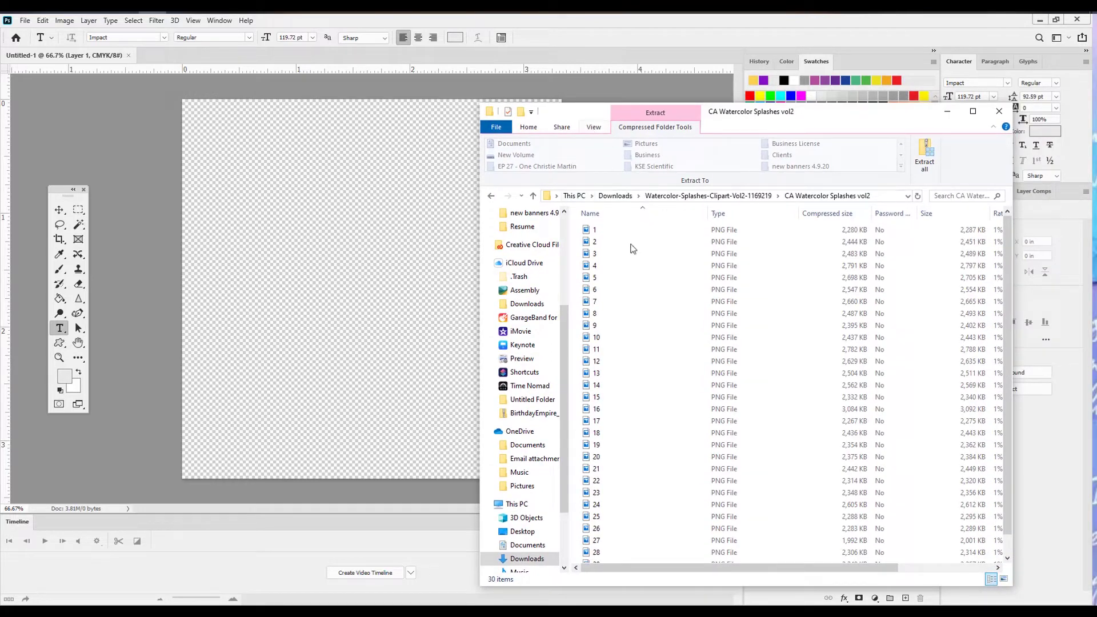
left_click(593, 127)
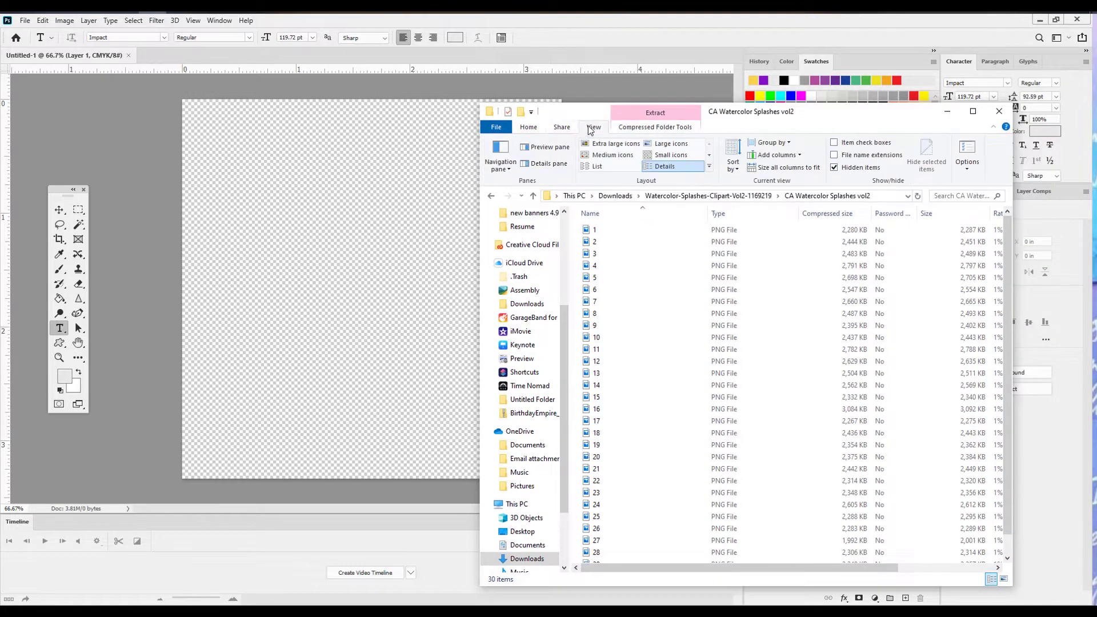
left_click(610, 144)
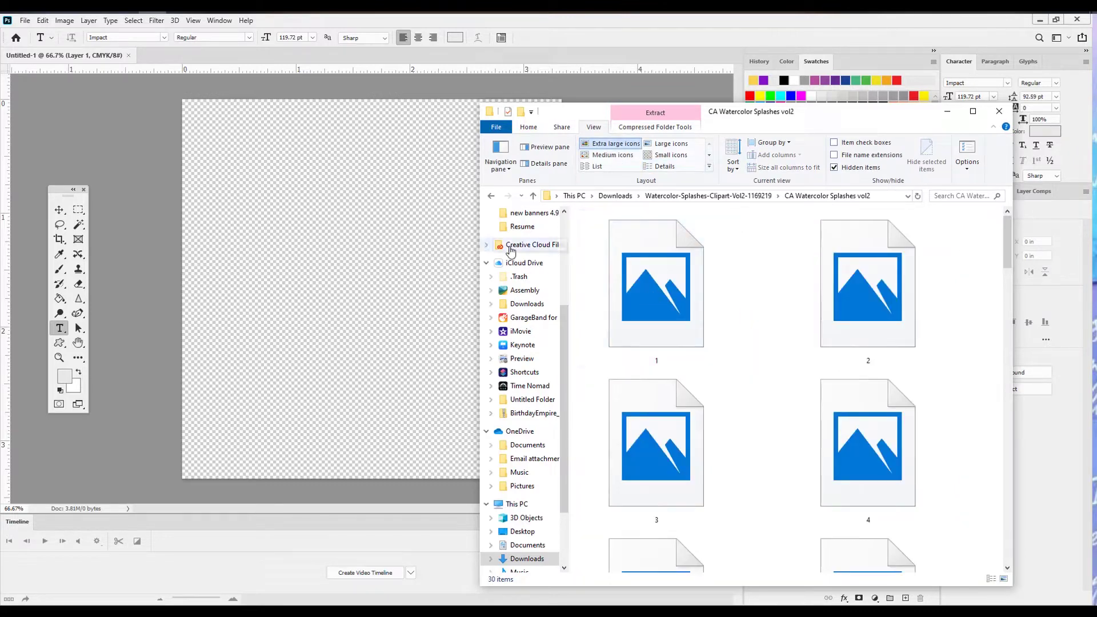
Step: Open the CA Watercolor Splashes vol2 subfolder of the extracted splashes folder and display its images as large icons
scroll(510, 250, "up", 5)
left_click(528, 248)
double_click(674, 436)
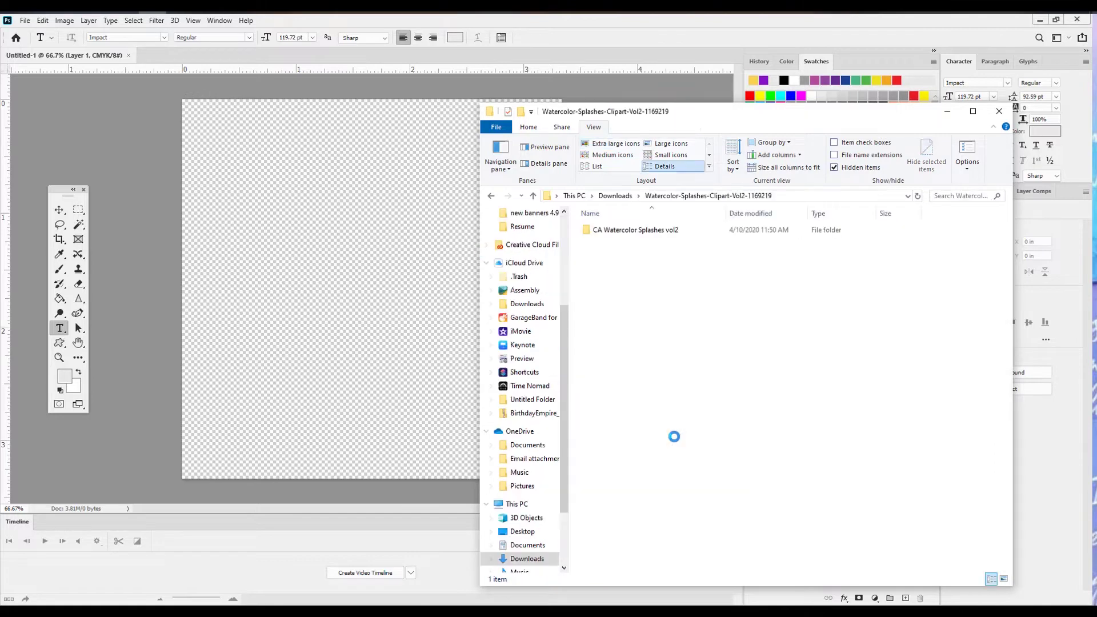
double_click(632, 229)
left_click(637, 143)
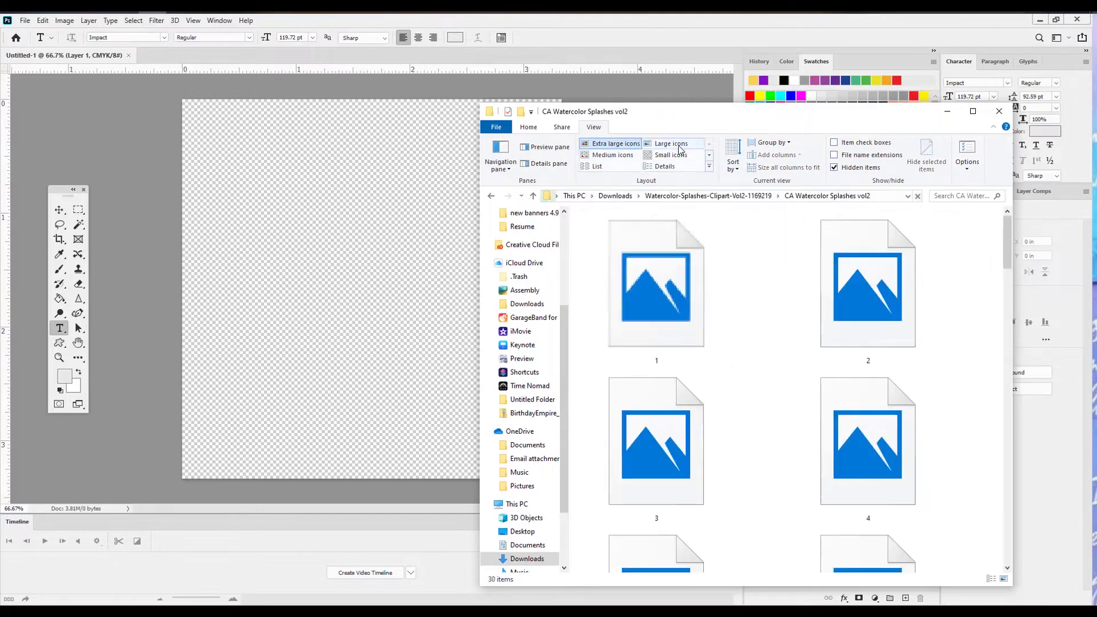
left_click(674, 144)
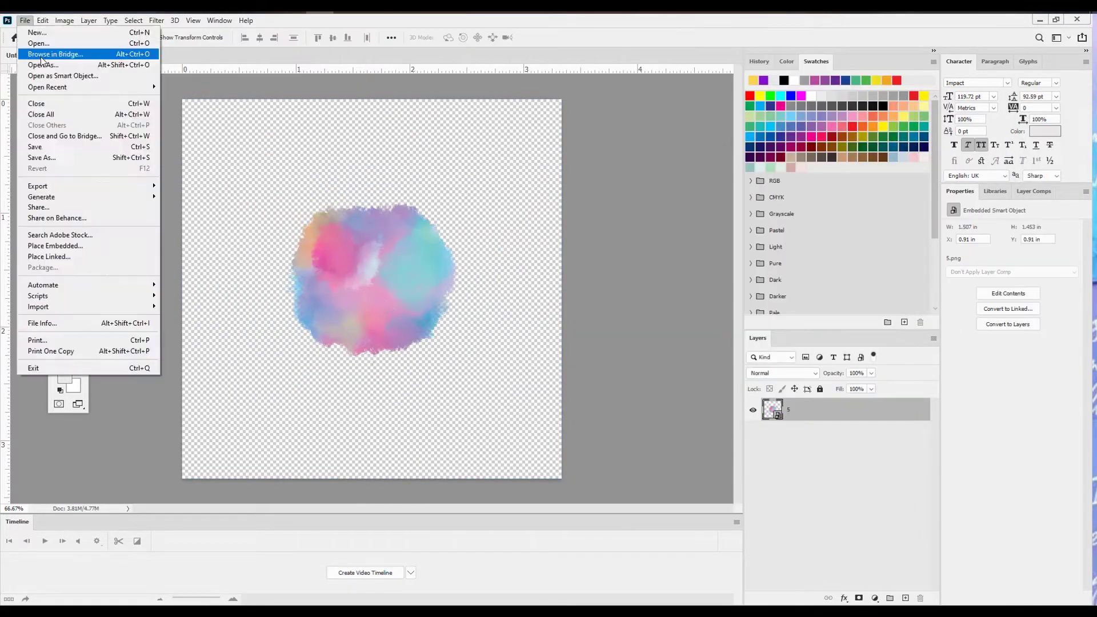
Step: Place the CuteUNicornsPastelColor (3) unicorn in the document and transform the watercolor splash on layer 5 behind it
left_click(57, 251)
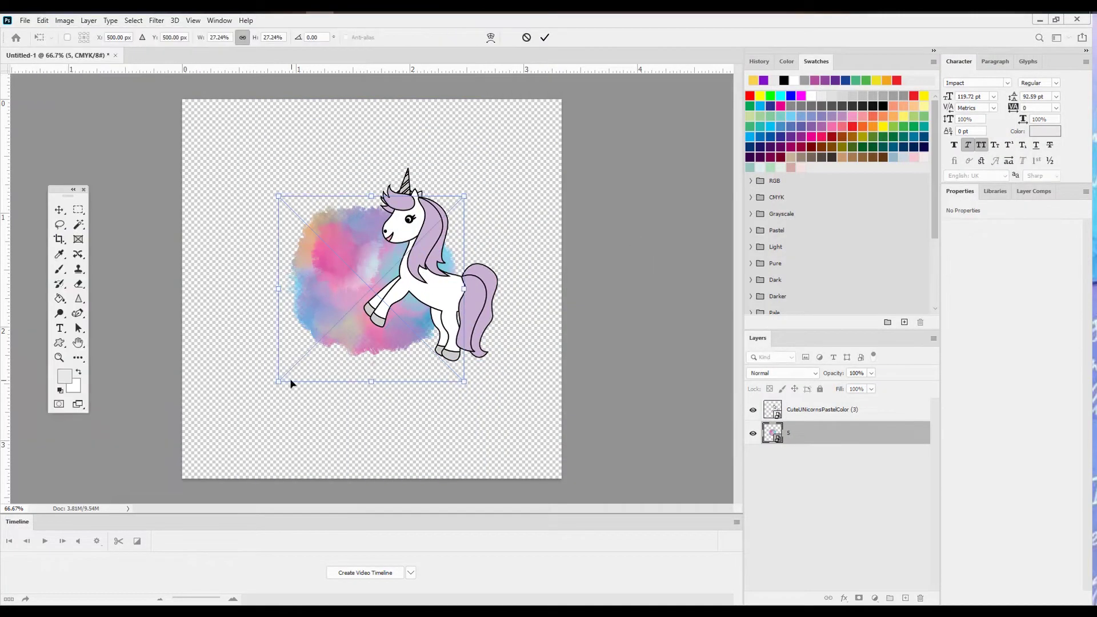
key("Return")
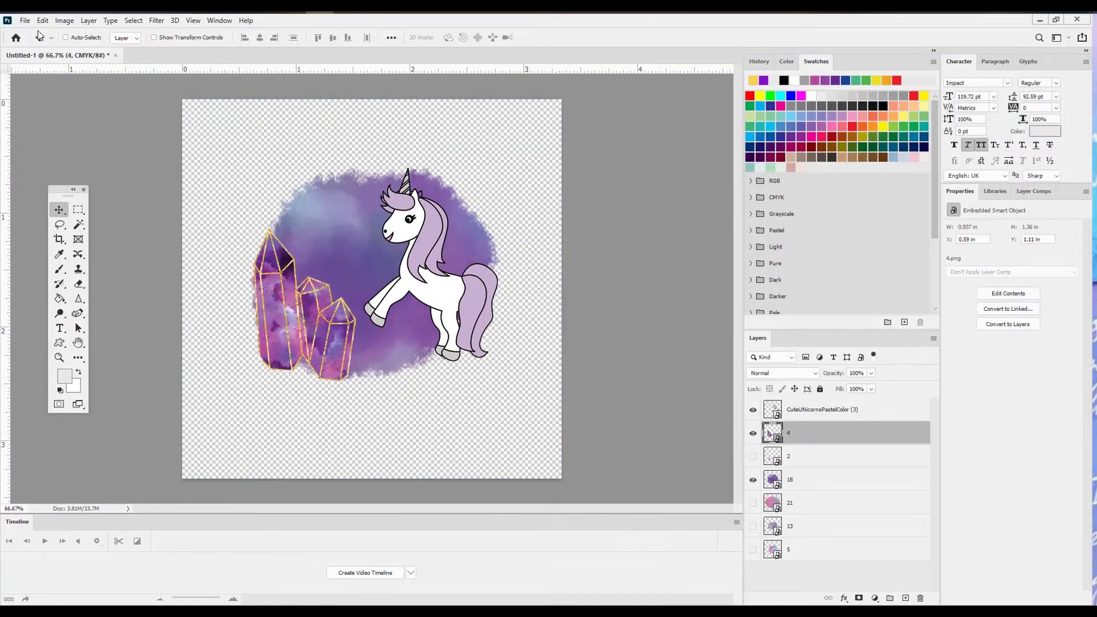
Step: Save the document as unicorn-1 in Photoshop format in the Downloads folder, accepting the default format options
left_click(25, 21)
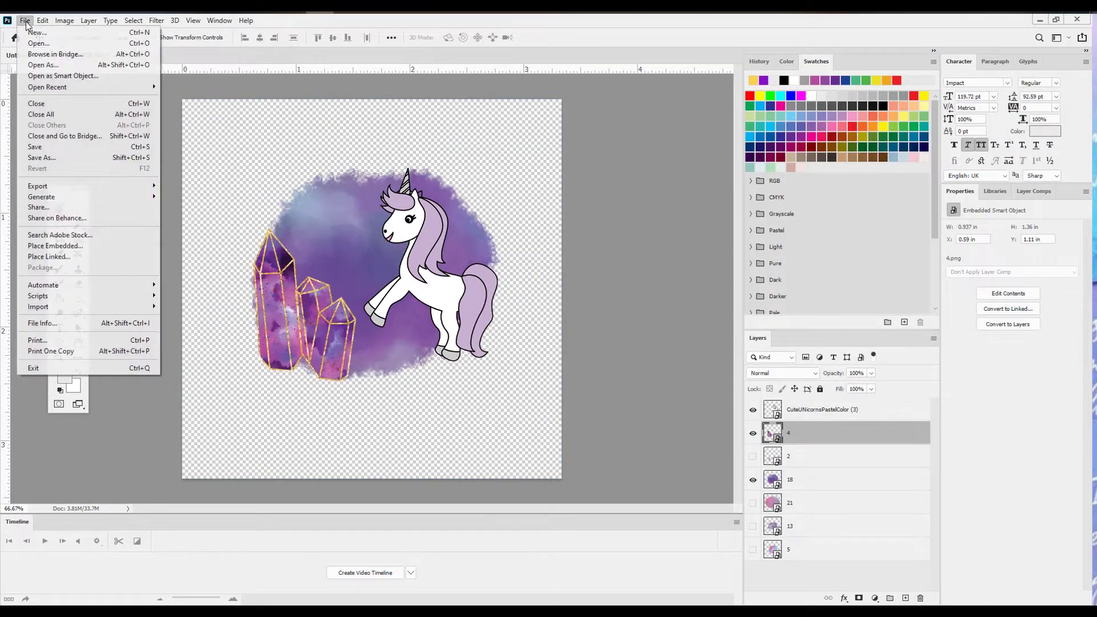
left_click(41, 158)
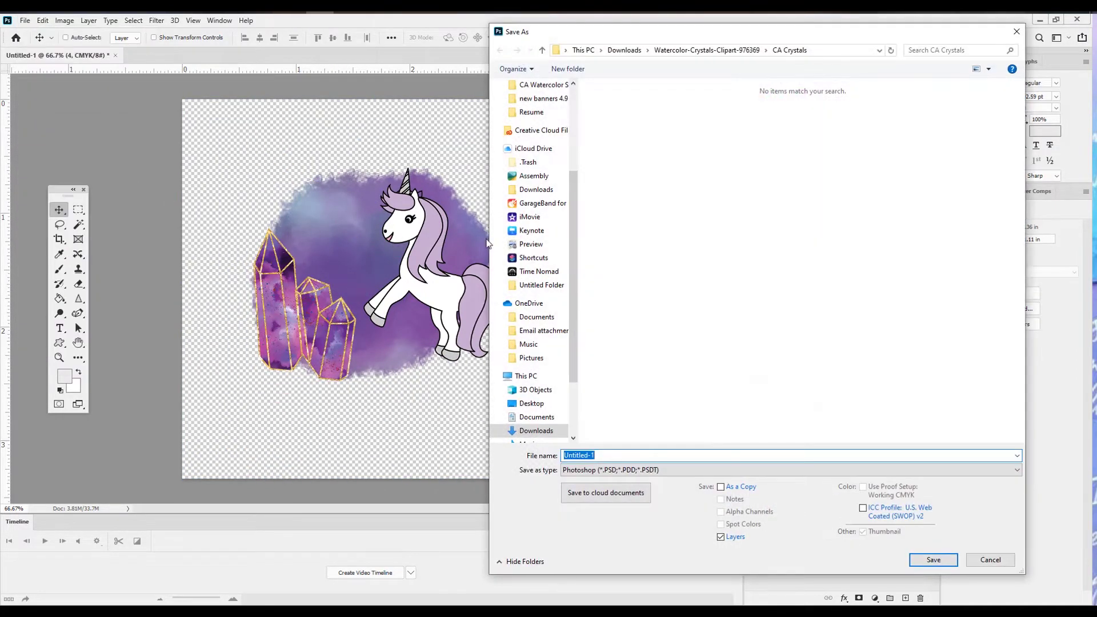
scroll(531, 217, "up", 4)
left_click(536, 121)
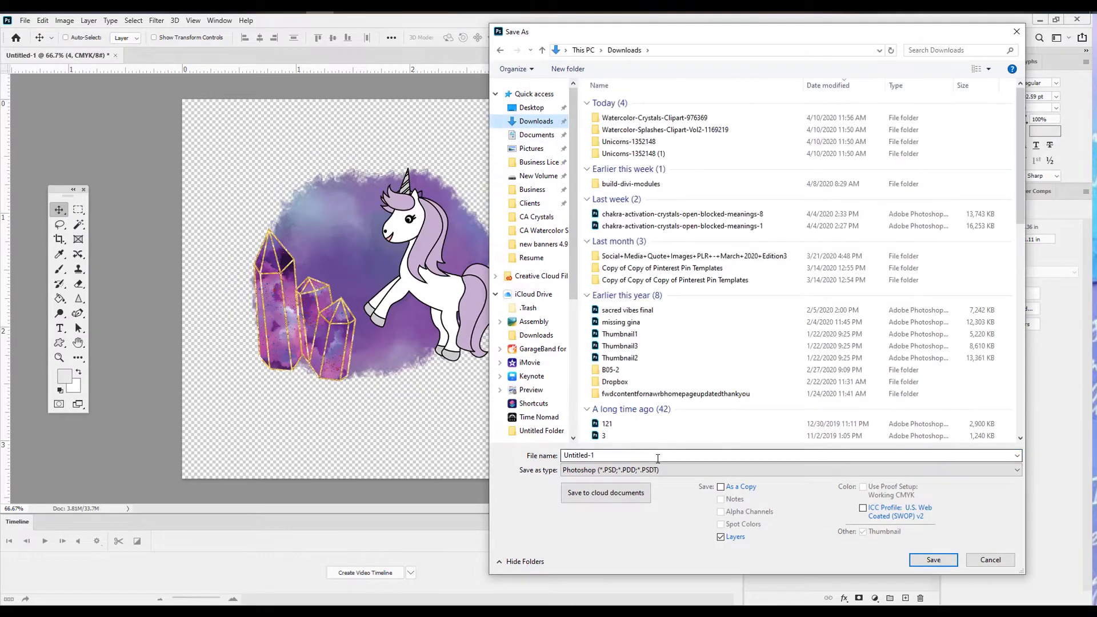
left_click(657, 455)
type("un")
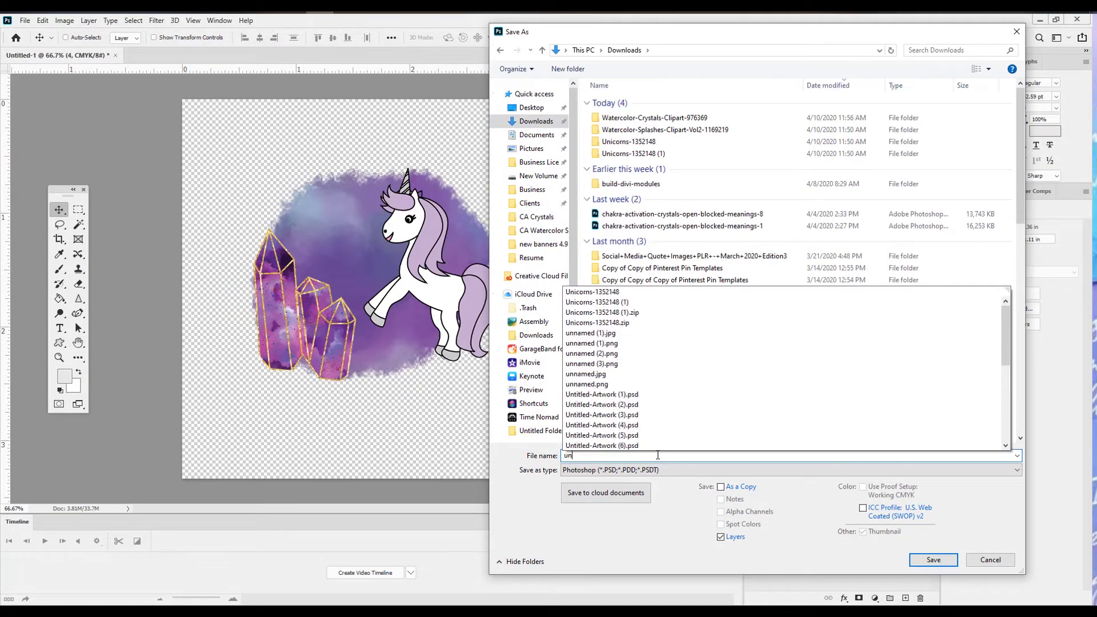
type("icorn-1")
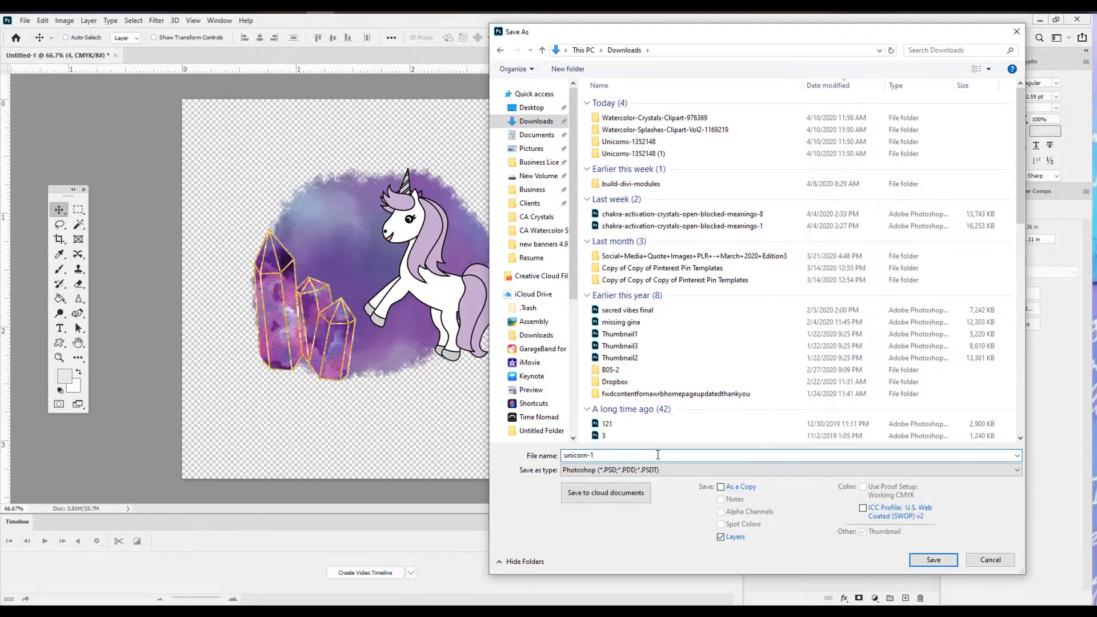
key("Return")
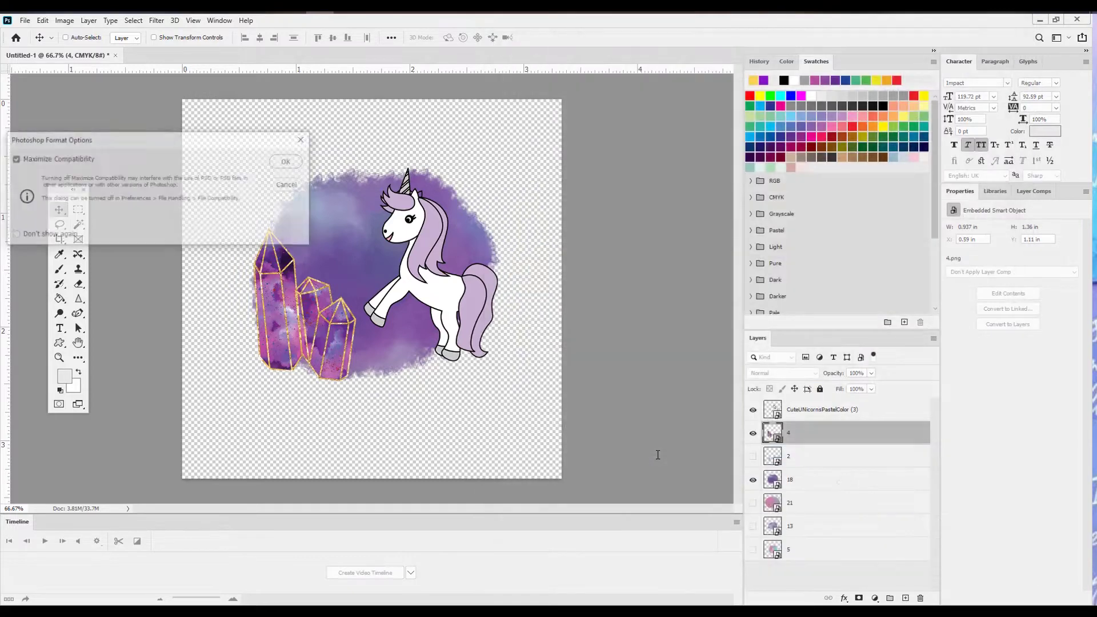
key("Return")
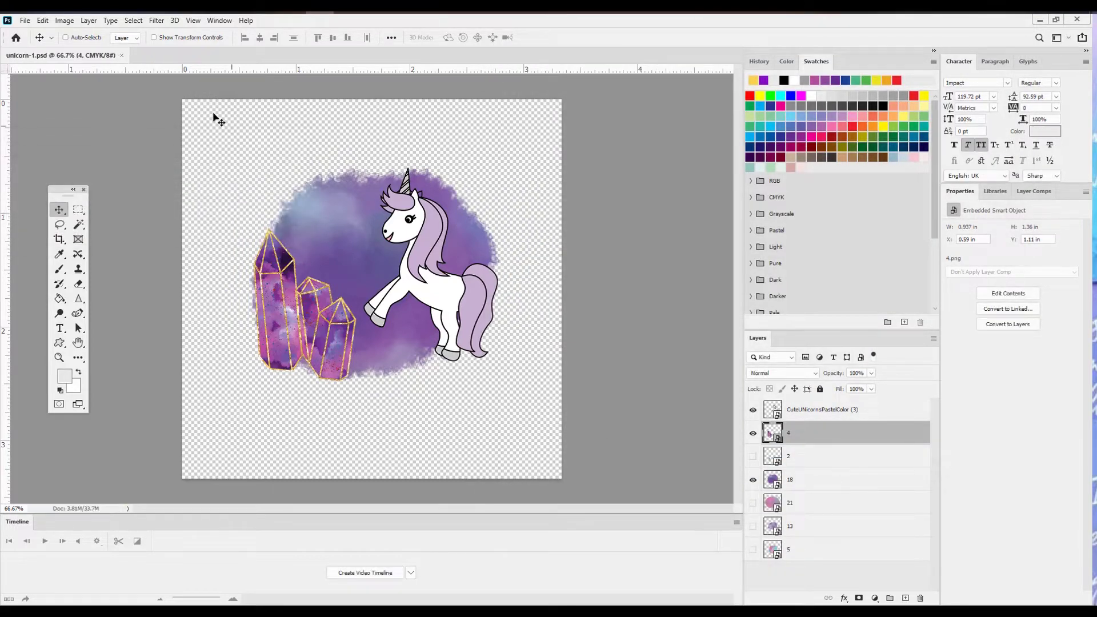
left_click(25, 21)
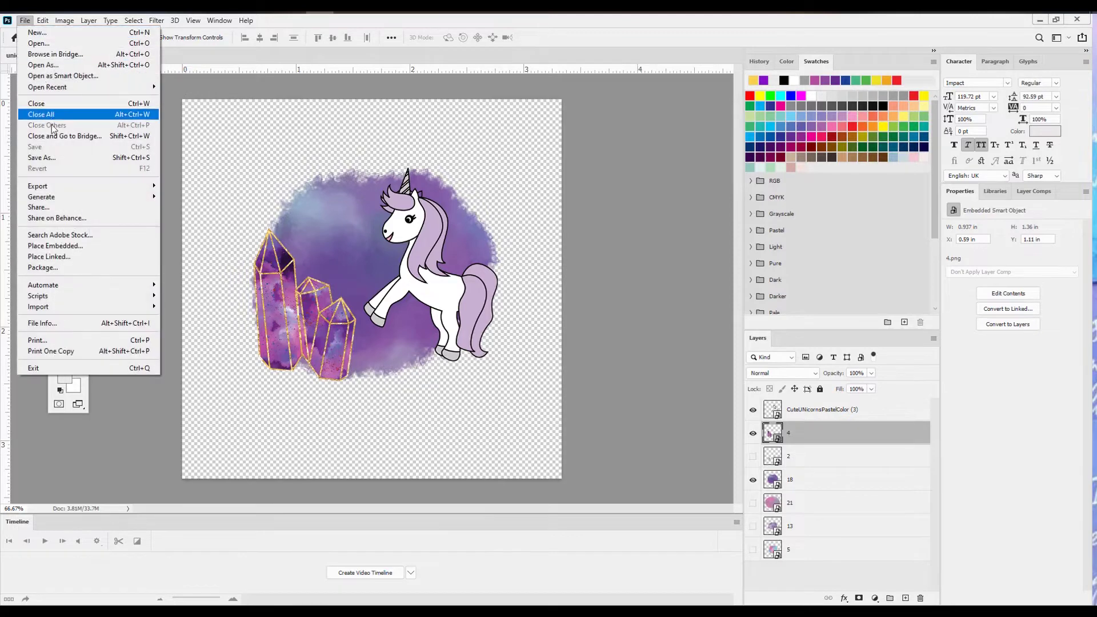
left_click(42, 157)
left_click(663, 471)
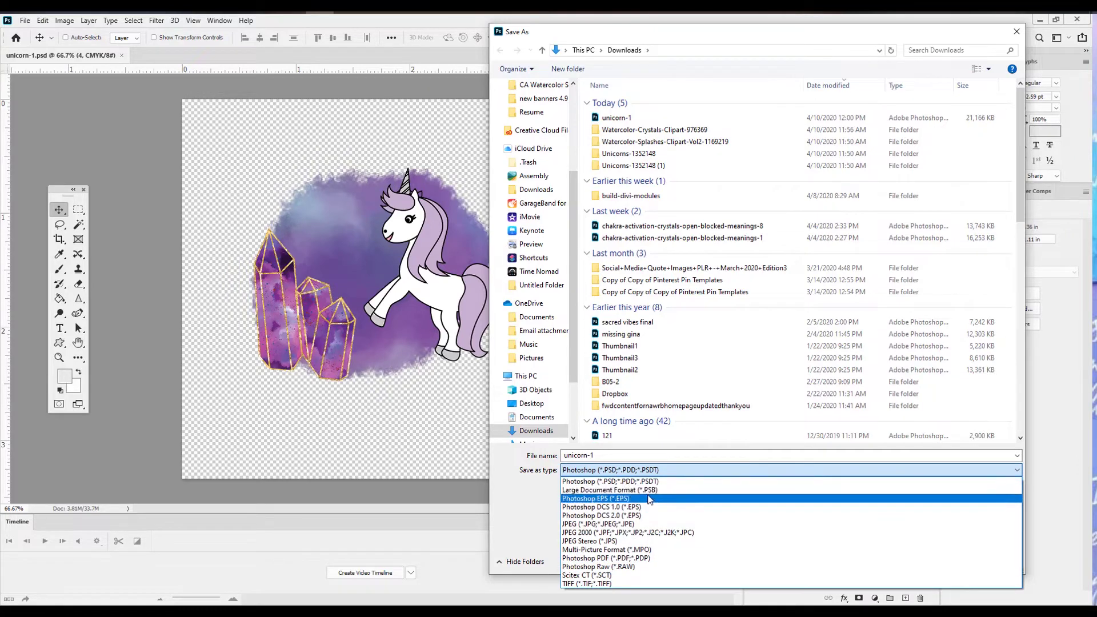
left_click(611, 481)
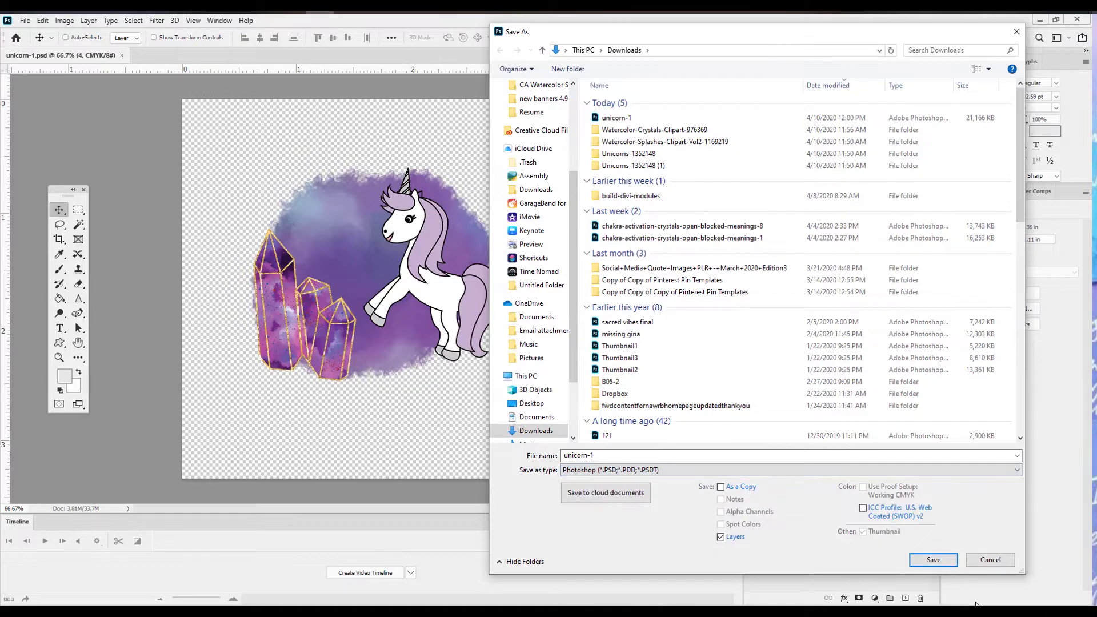
left_click(989, 560)
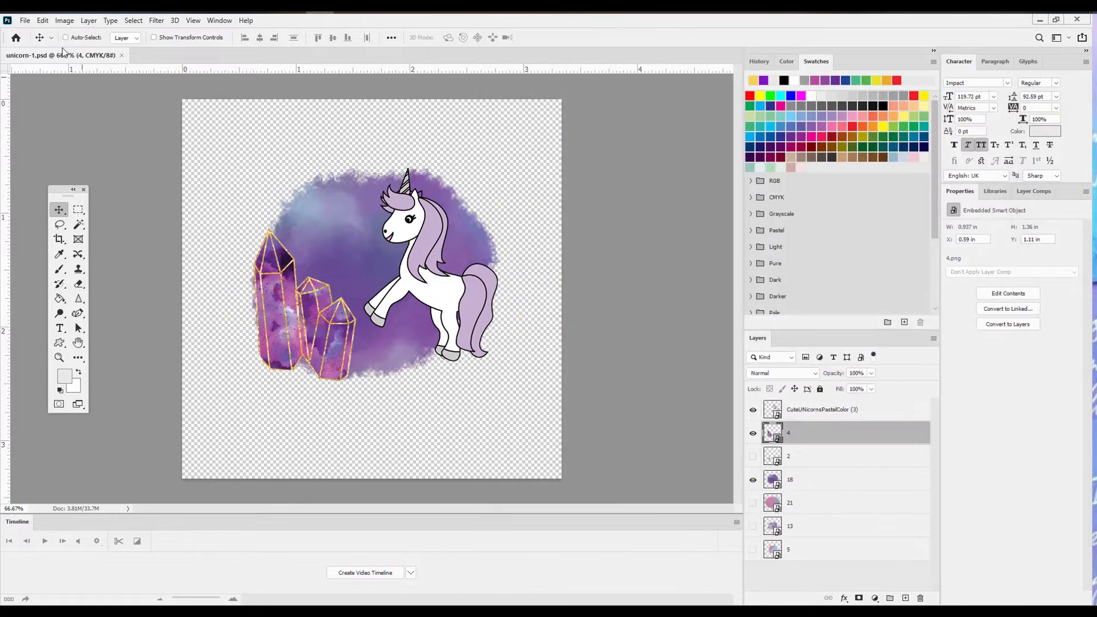
Step: Quick-export the design as a PNG named unicorn-1 into the Downloads folder
left_click(25, 21)
mouse_move(128, 190)
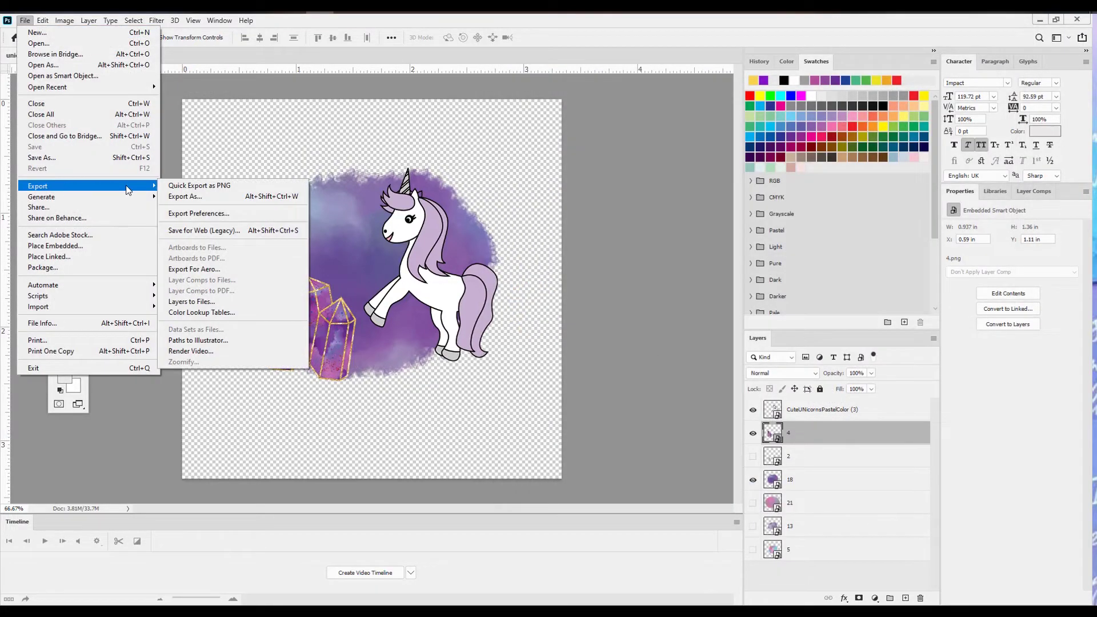
left_click(204, 185)
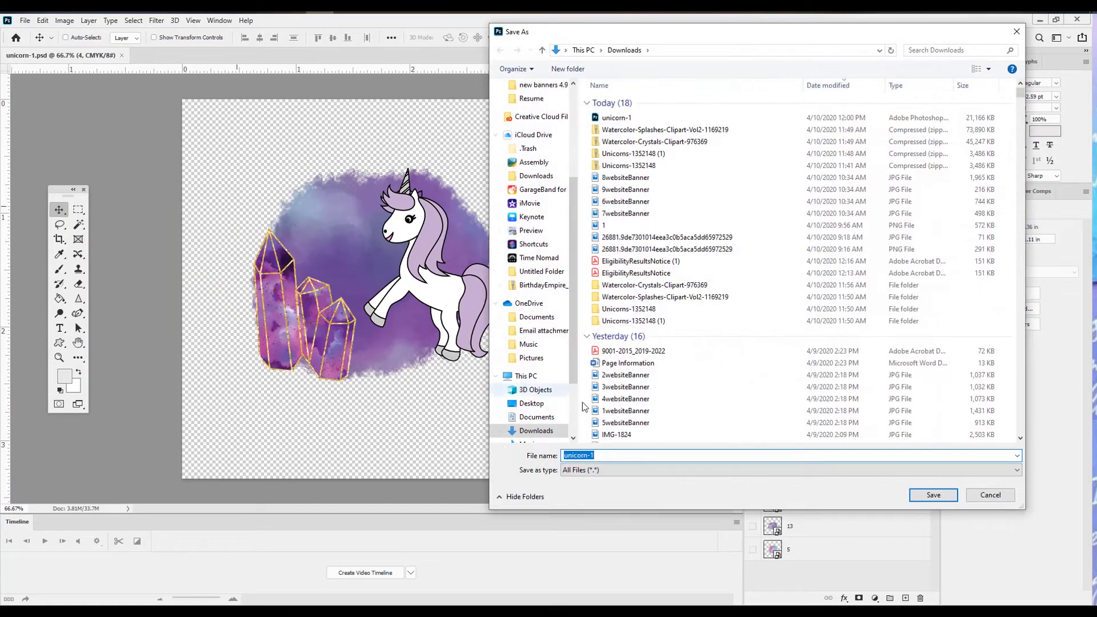
left_click(933, 495)
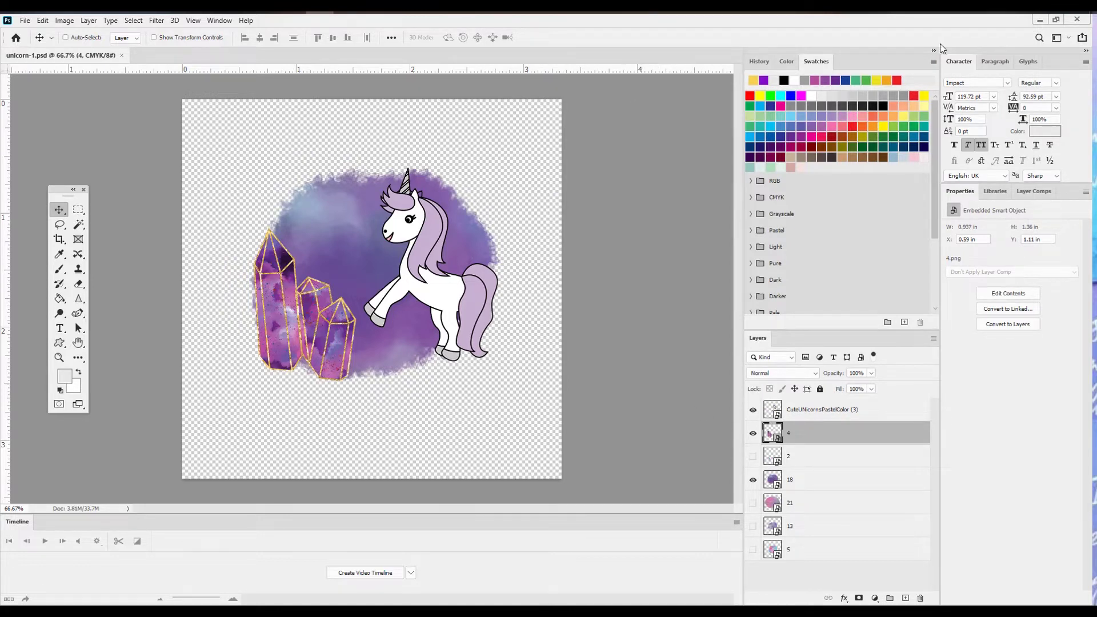
Step: Switch to Chrome, search Google for "printaura" and open the Print Aura website
left_click(1043, 20)
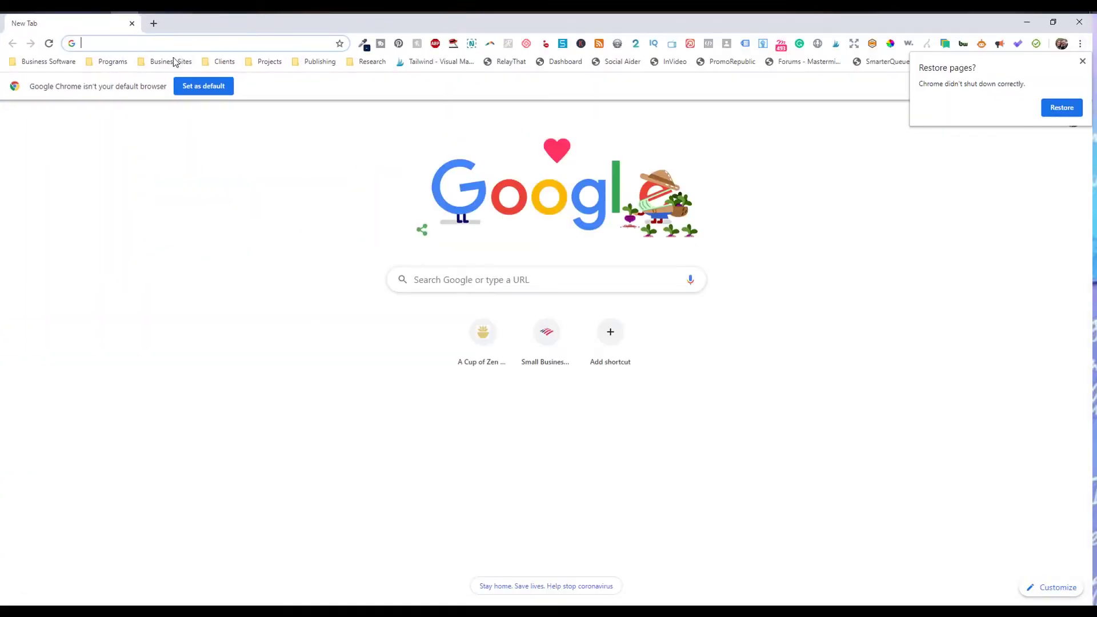
left_click(181, 44)
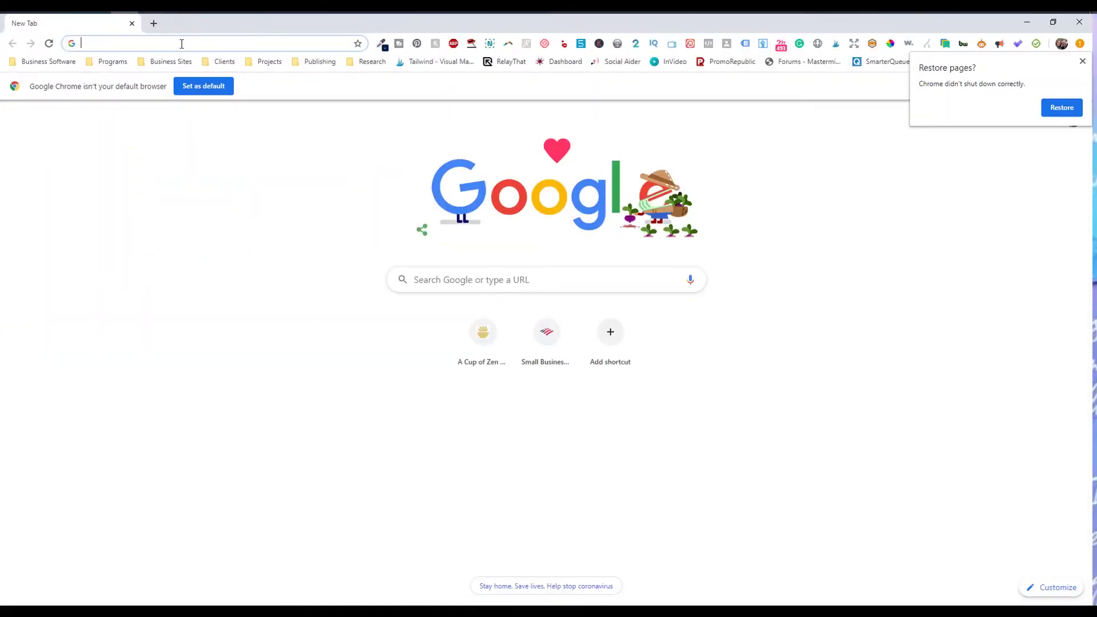
type("printaura")
key("Return")
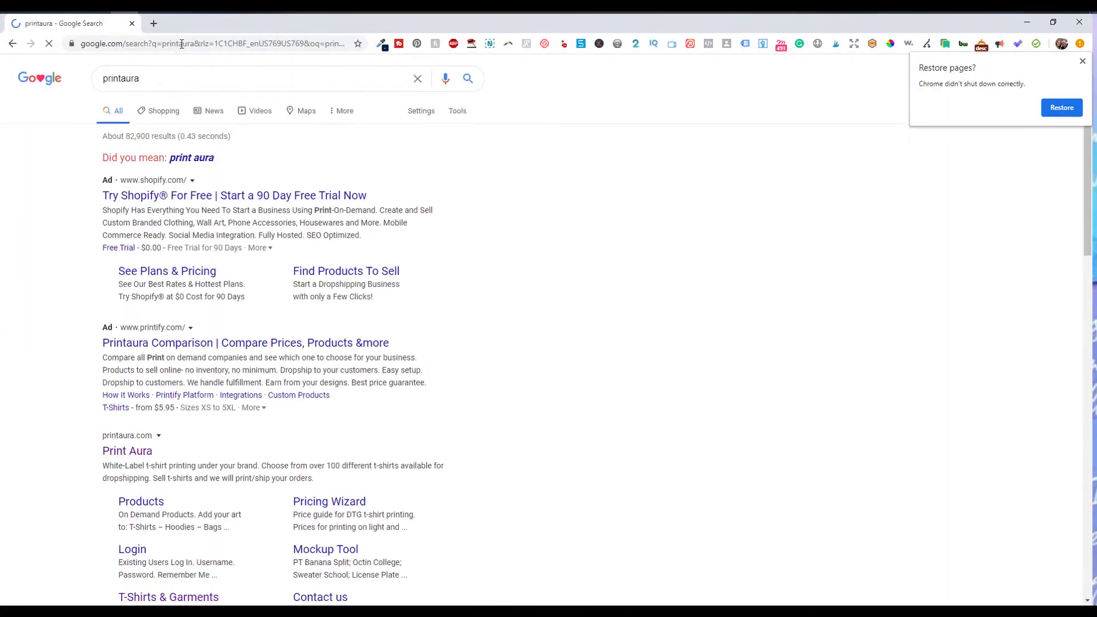
left_click(131, 452)
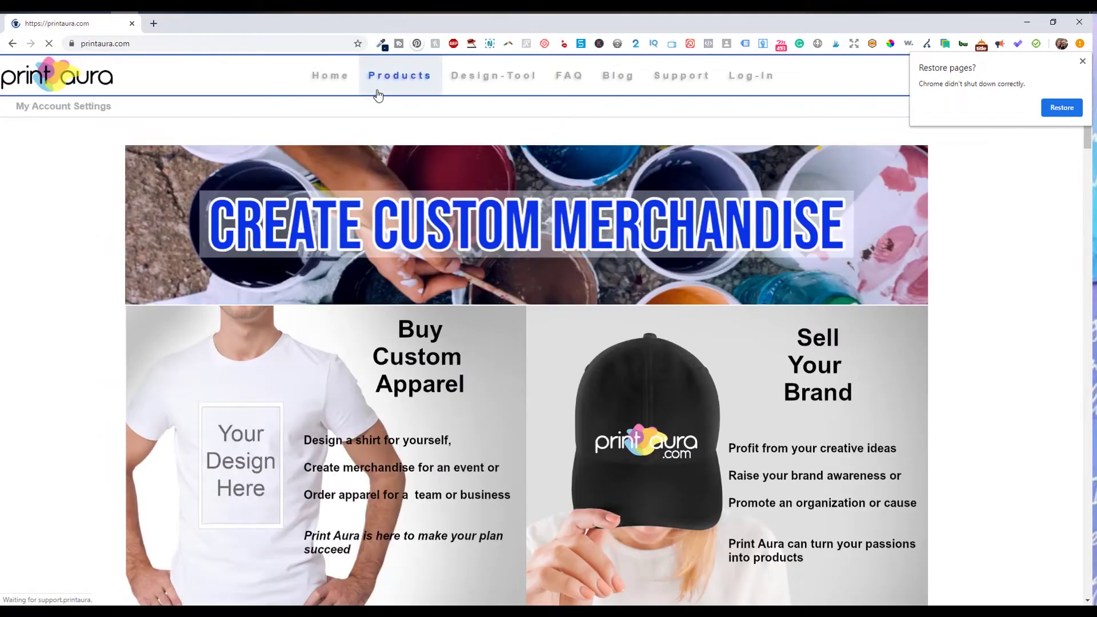
Step: Browse Print Aura's product catalogue to the accessories and open the Triblend Face Mask (Royal Apparel 20130) page
left_click(377, 95)
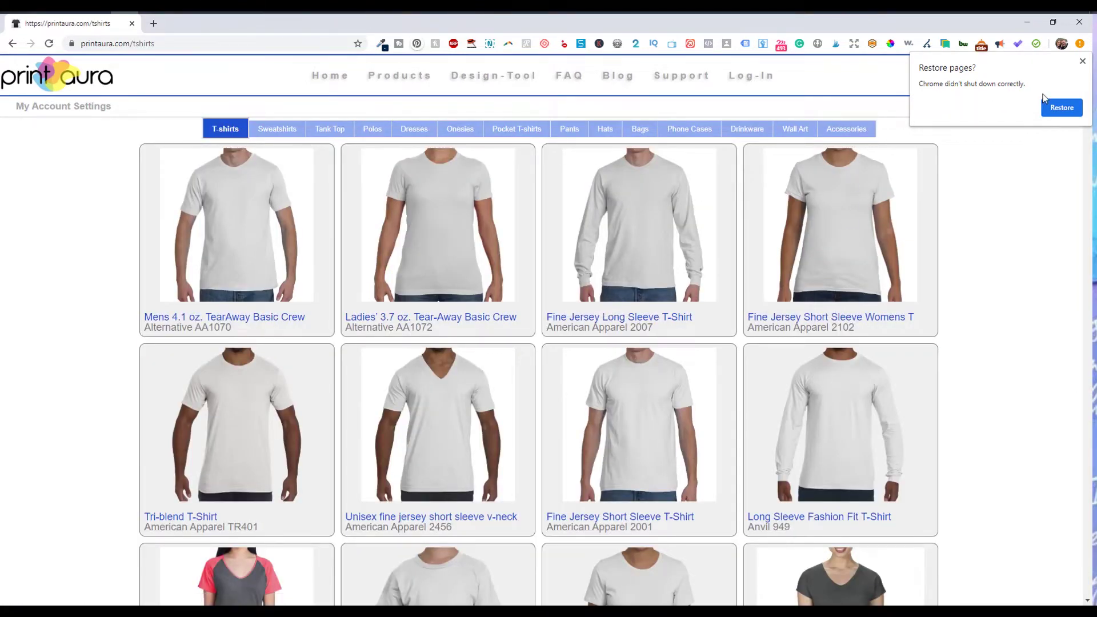
left_click(1082, 63)
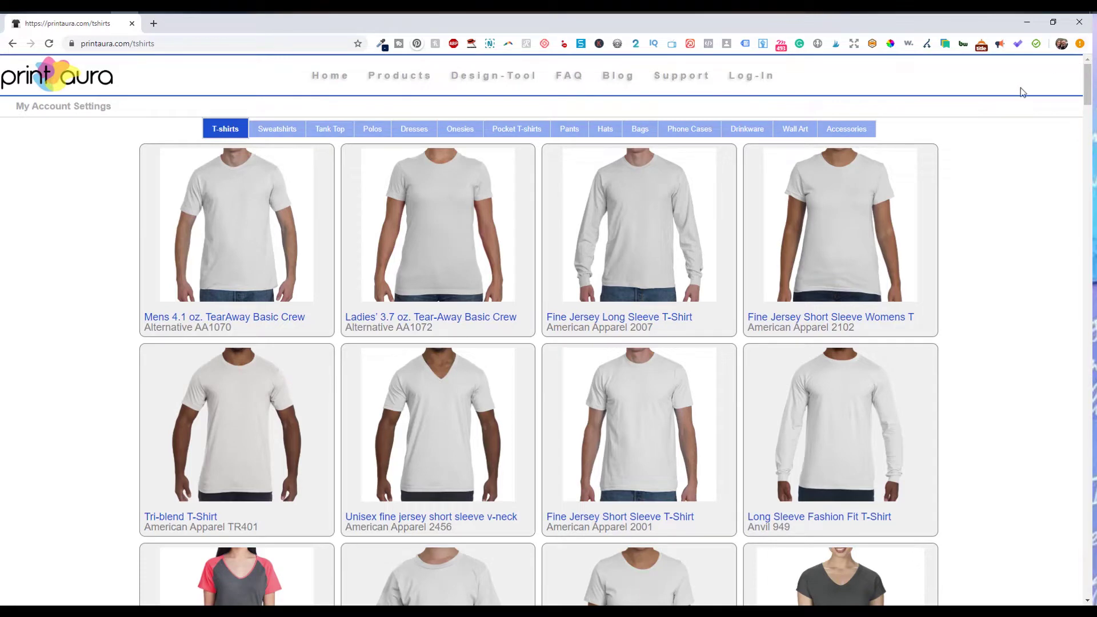
left_click(848, 130)
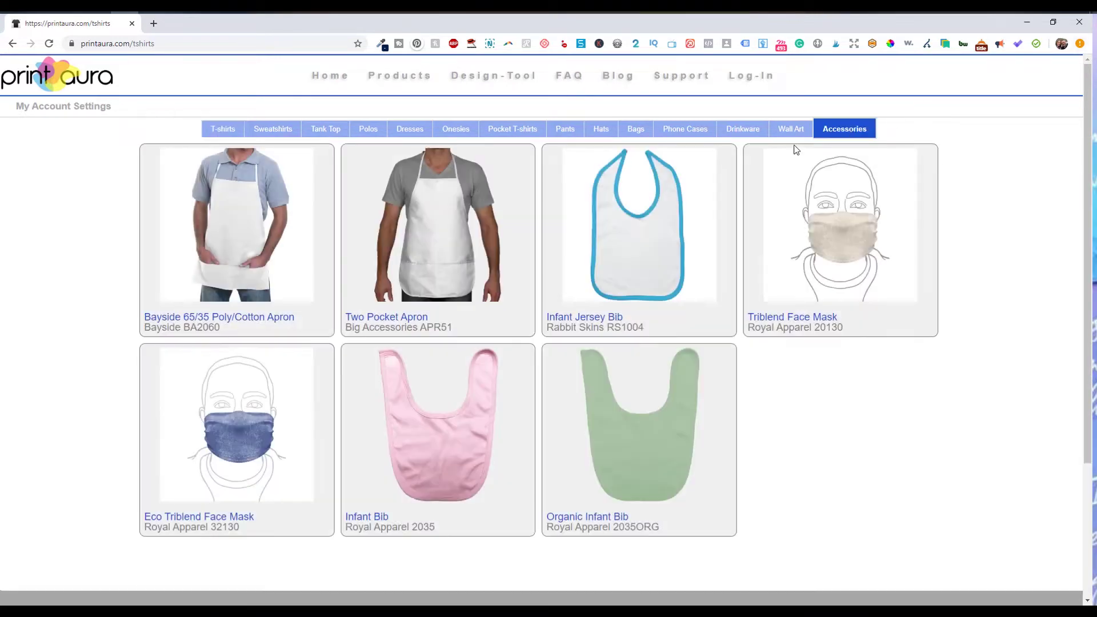
left_click(748, 309)
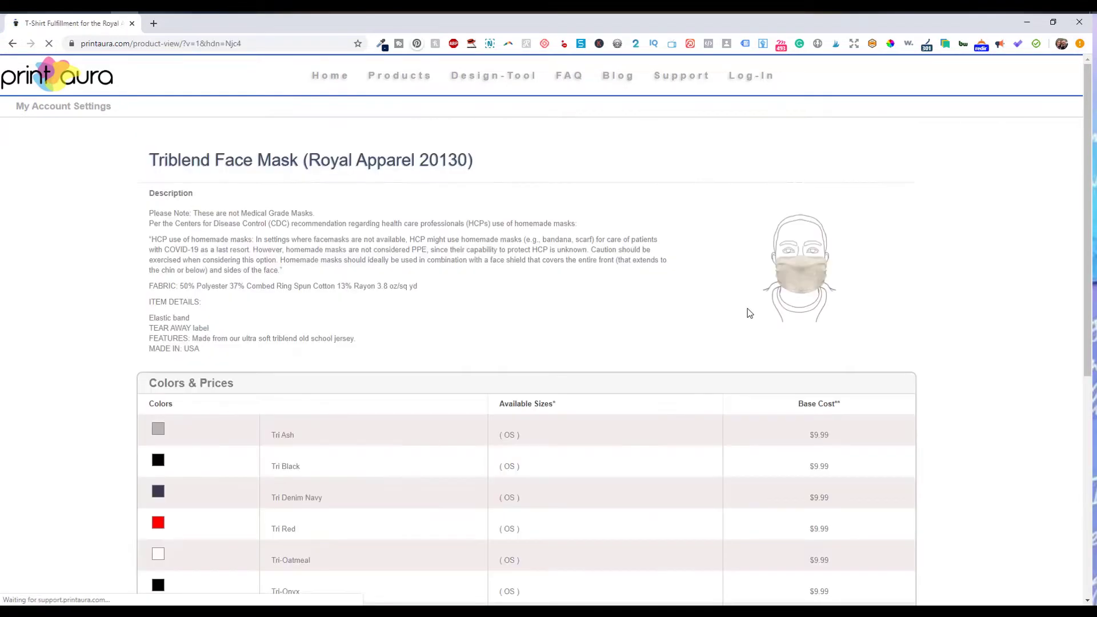
Step: Open the Triblend Face Mask in the design tool and set the mask colour to Tri-White
scroll(864, 515, "down", 6)
left_click(897, 409)
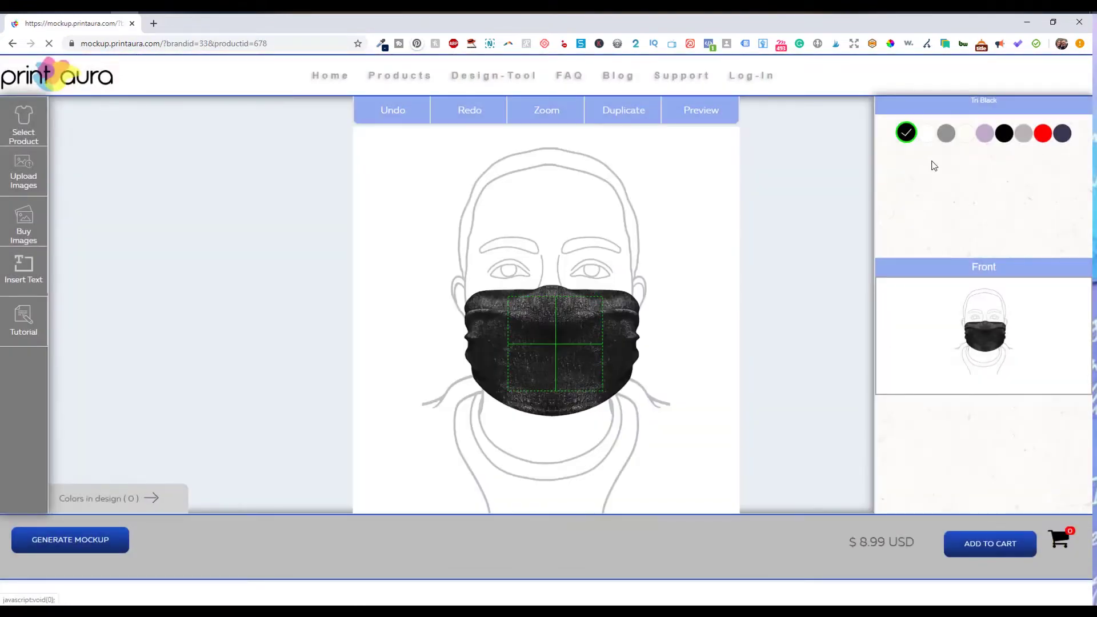
left_click(925, 137)
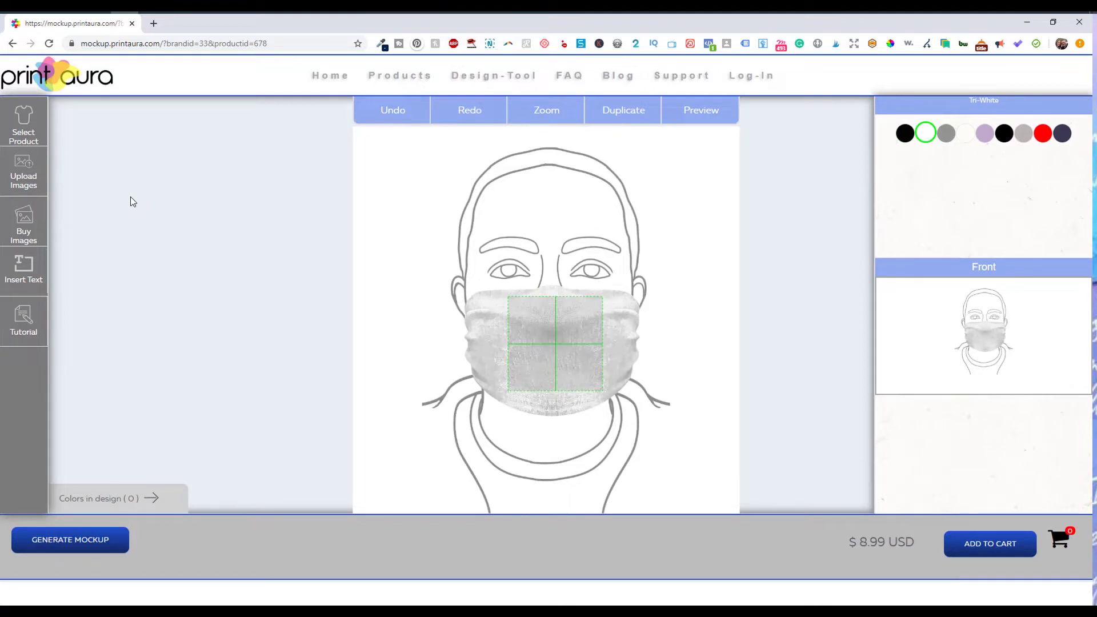
Step: Upload the unicorn-1 PNG from the Downloads folder and add it to the mask as a full-color image
left_click(24, 180)
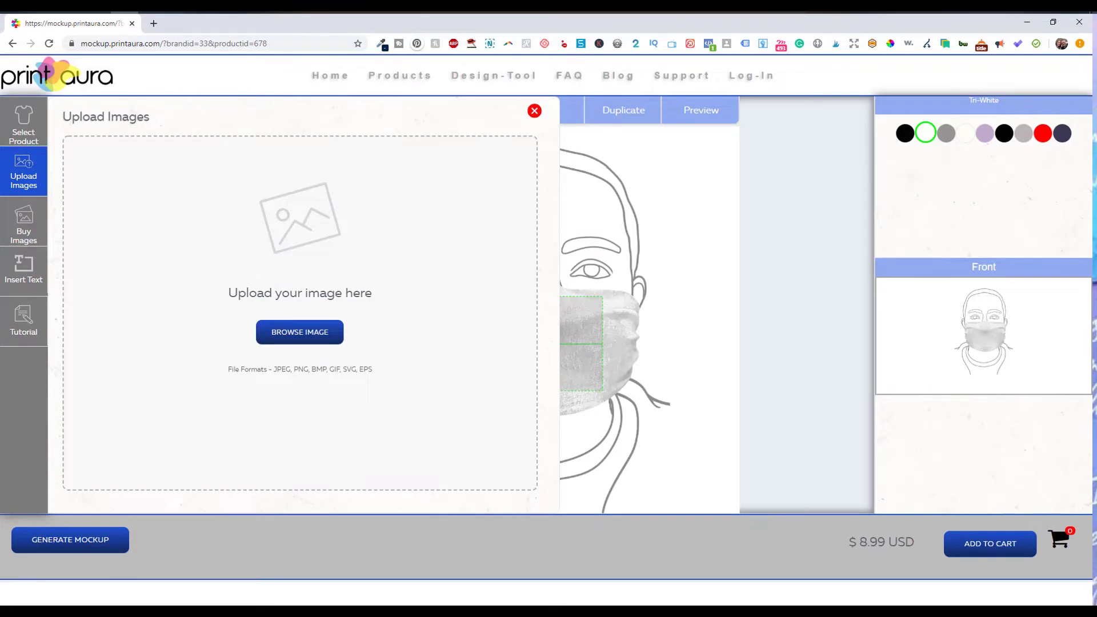
left_click(21, 178)
left_click(21, 178)
left_click(318, 335)
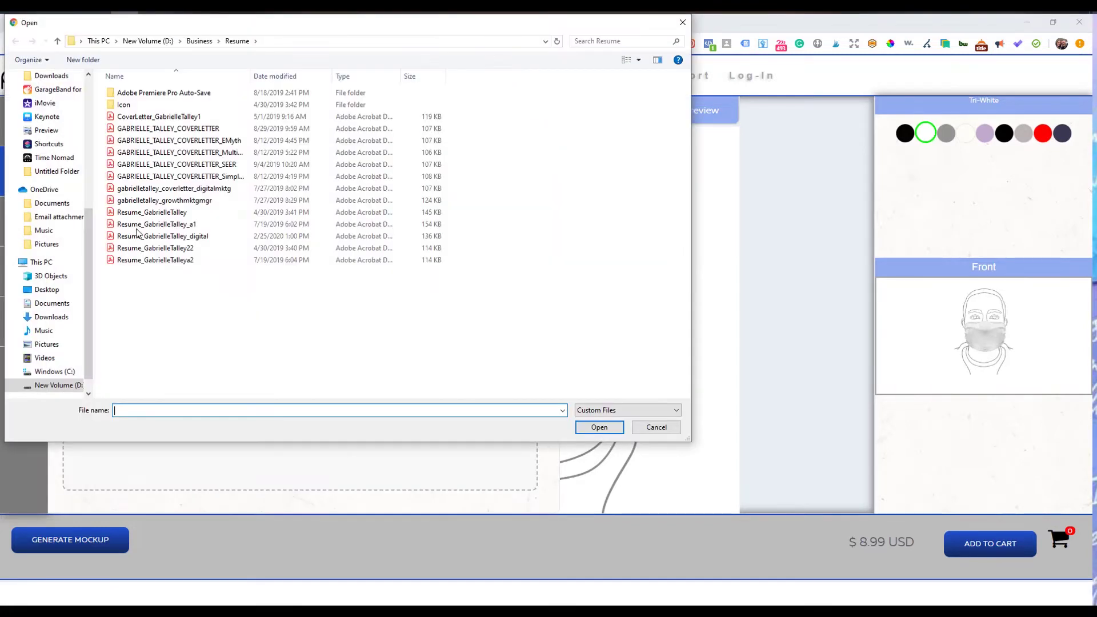
left_click(51, 317)
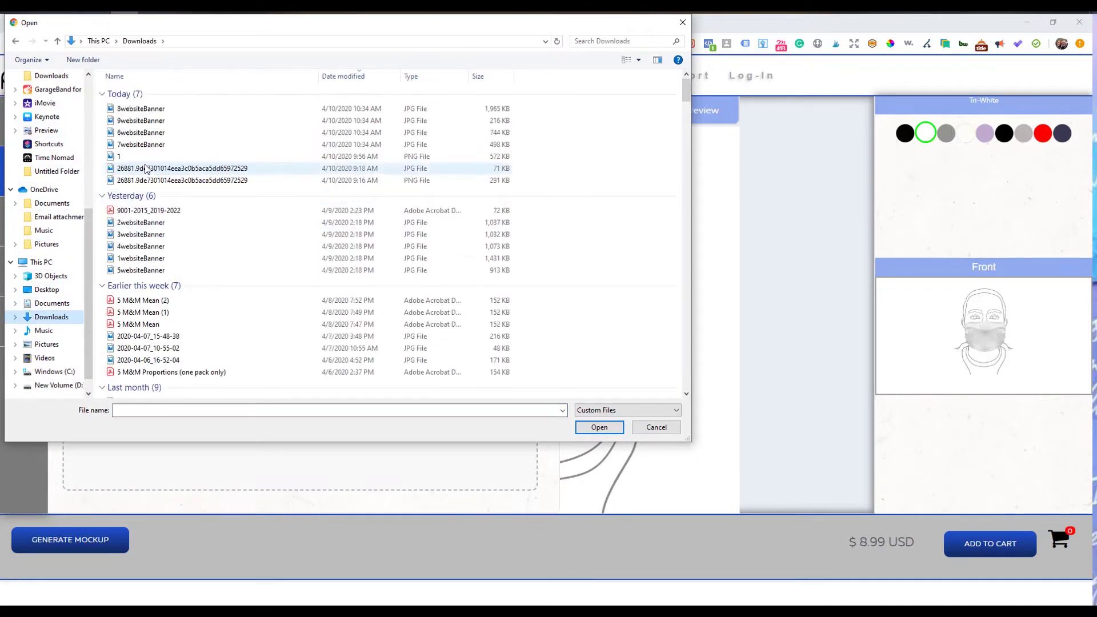
left_click(166, 113)
double_click(166, 113)
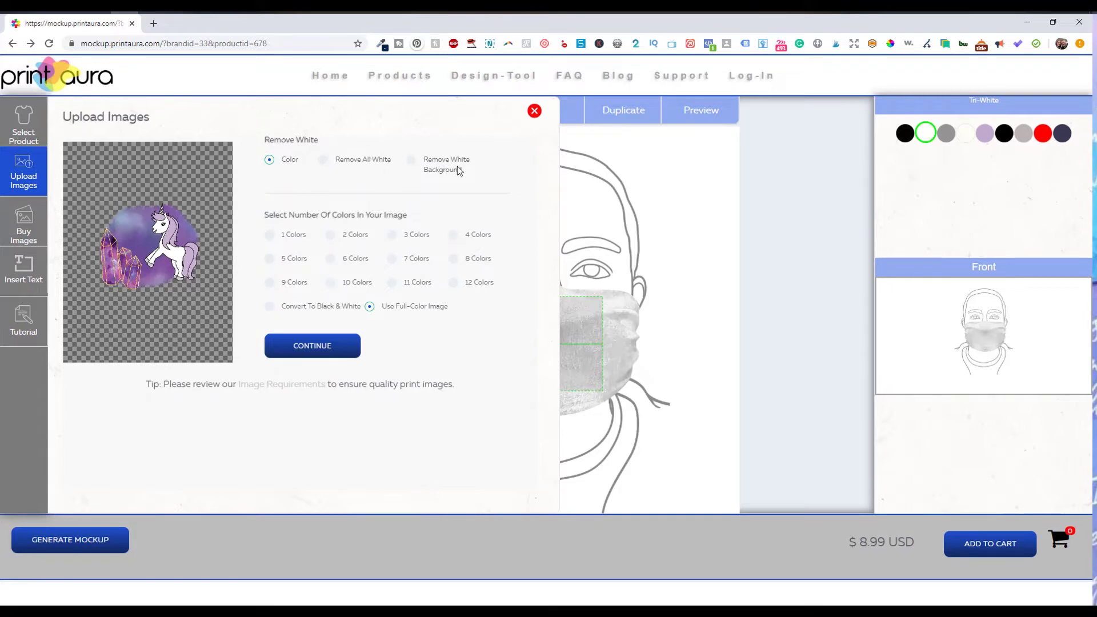
left_click(326, 346)
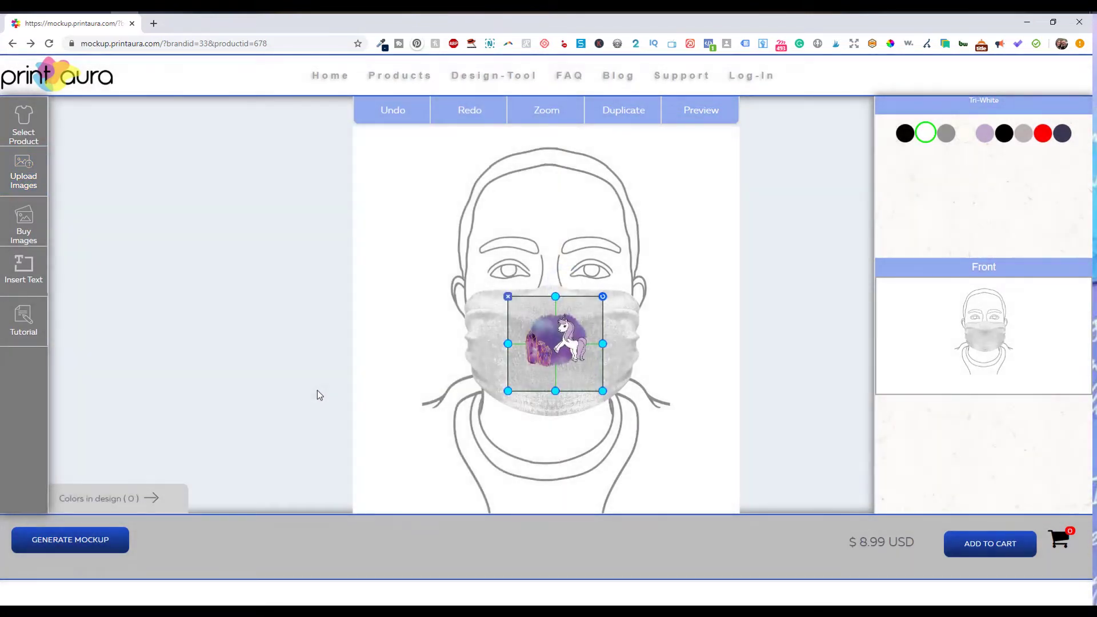
Step: Enlarge the unicorn artwork, tilt it slightly counterclockwise and position it so it fills the mask's print area
left_click_drag(506, 389, 474, 425)
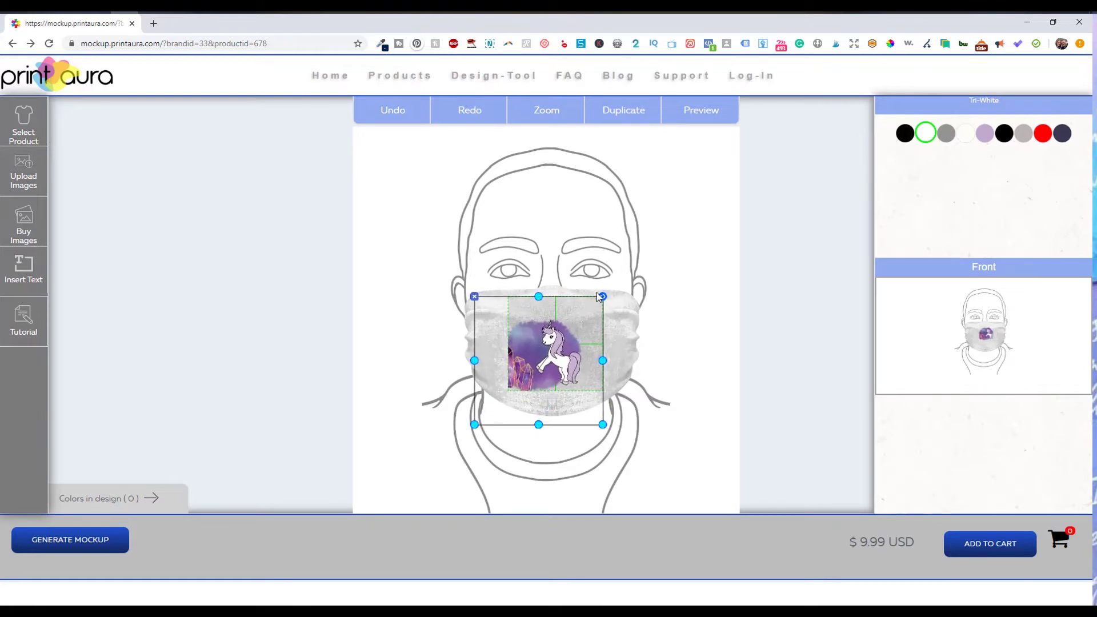
left_click_drag(602, 297, 605, 292)
left_click_drag(561, 330, 567, 329)
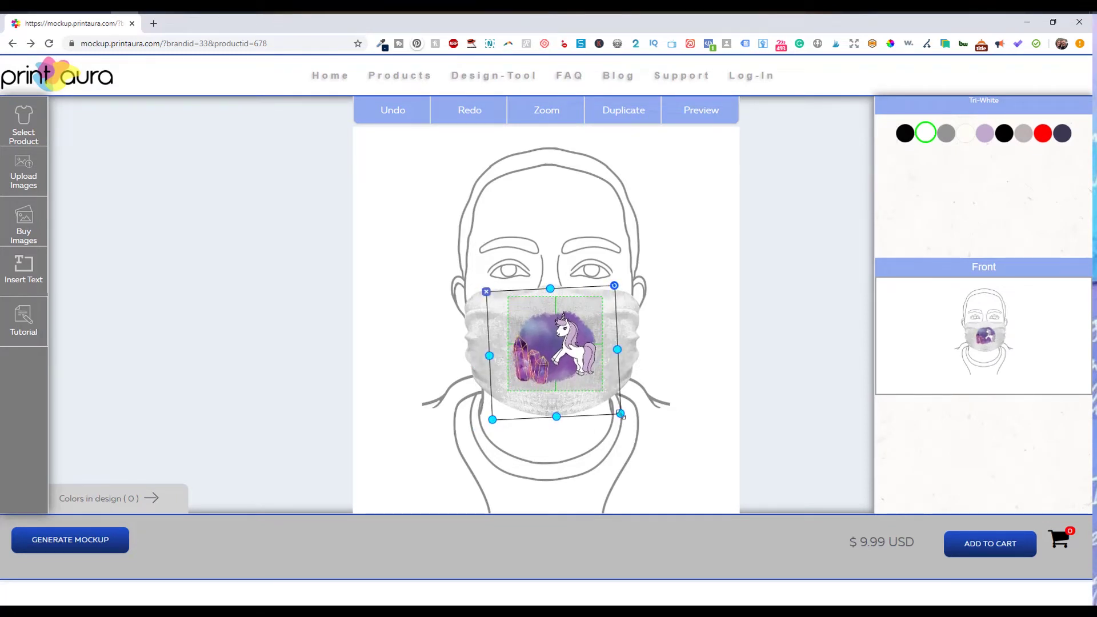
left_click_drag(619, 414, 622, 421)
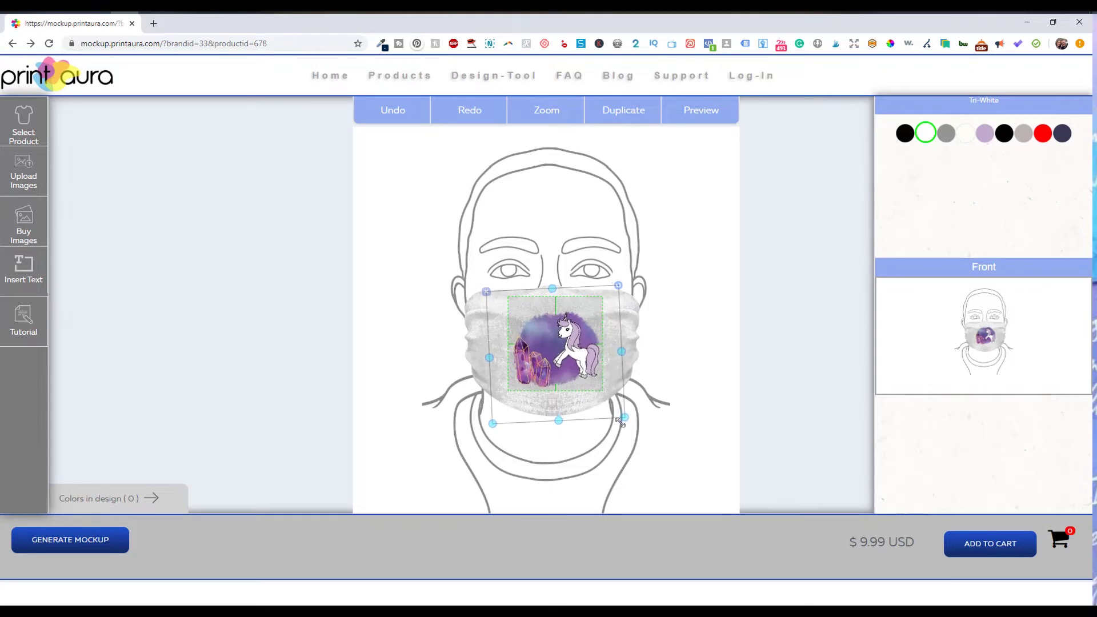
left_click_drag(492, 424, 488, 426)
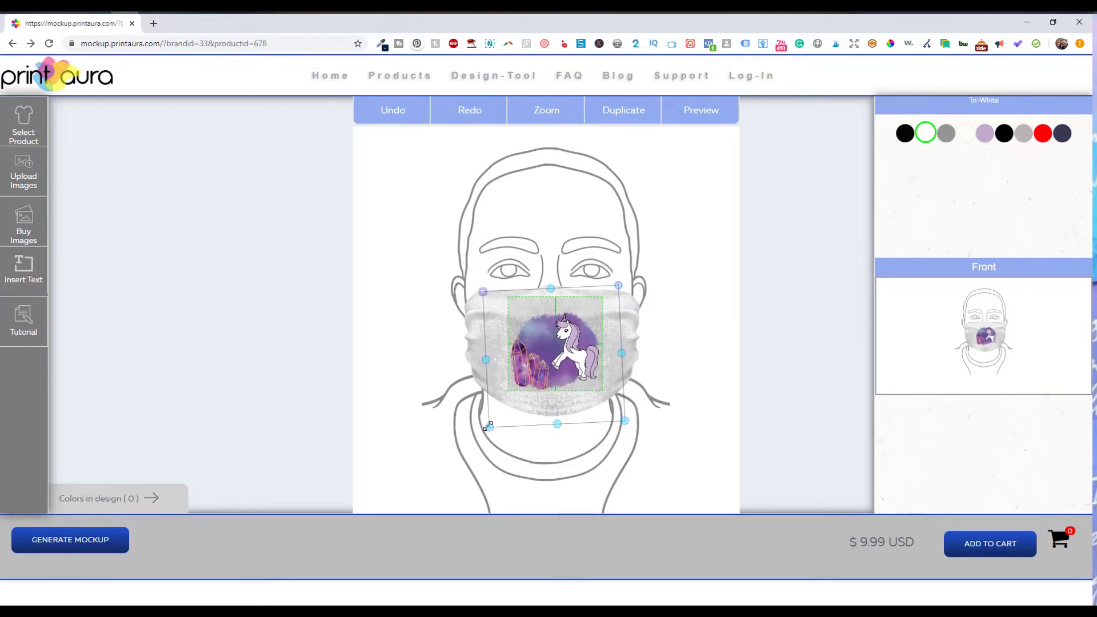
left_click_drag(558, 372, 555, 369)
left_click_drag(553, 283, 557, 286)
left_click(556, 422)
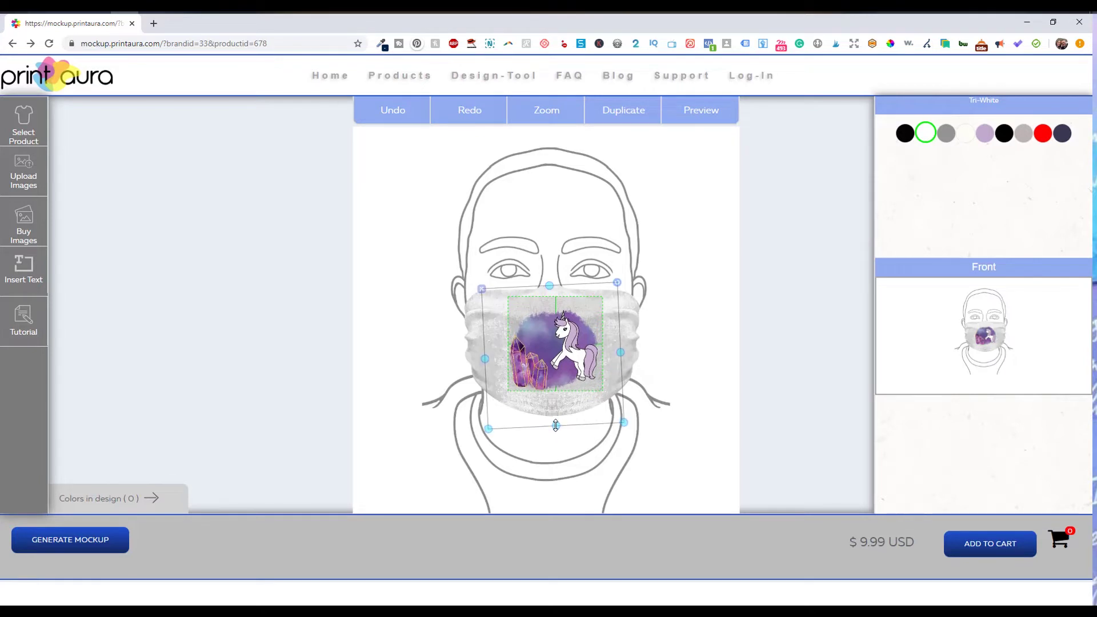
left_click_drag(559, 367, 561, 363)
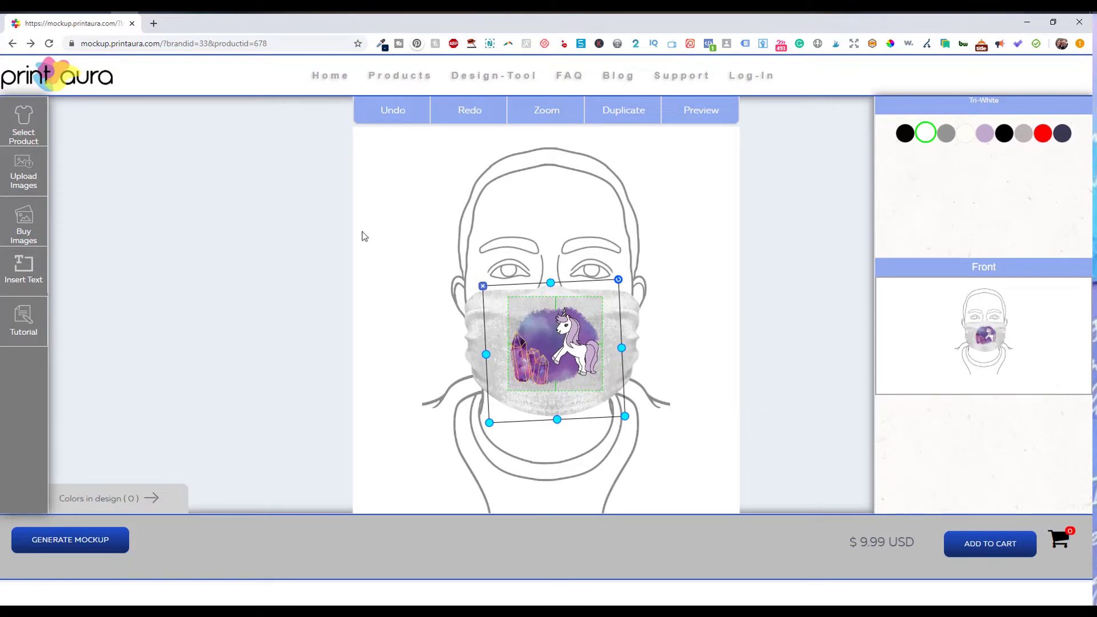
Step: Inspect the unicorn artwork up close in the print area and preview the finished Tri-White mask
left_click(547, 115)
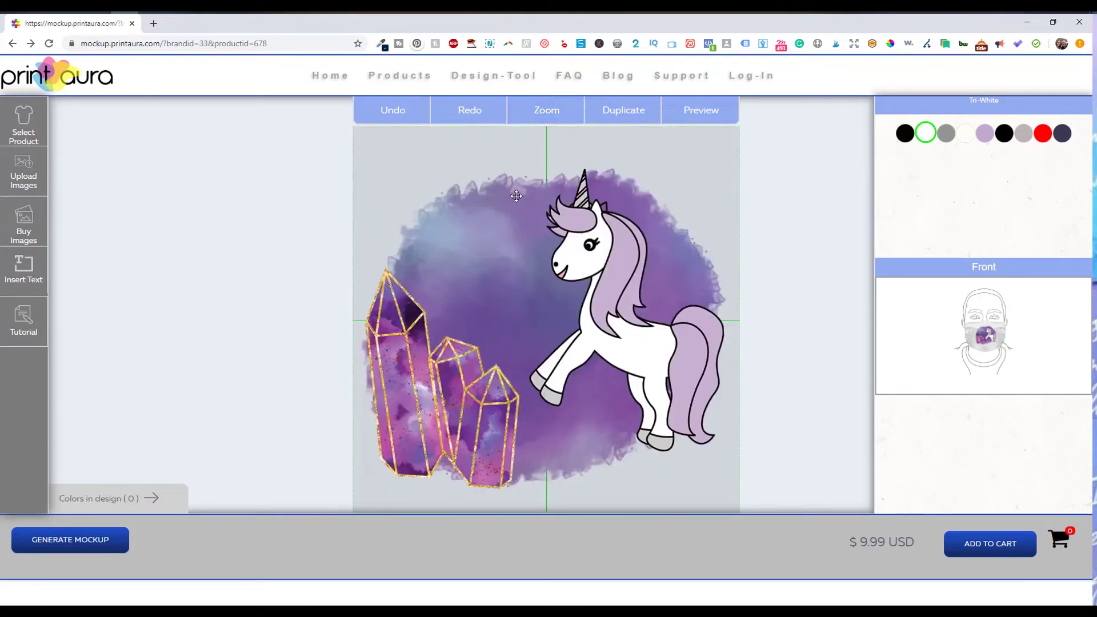
left_click(552, 120)
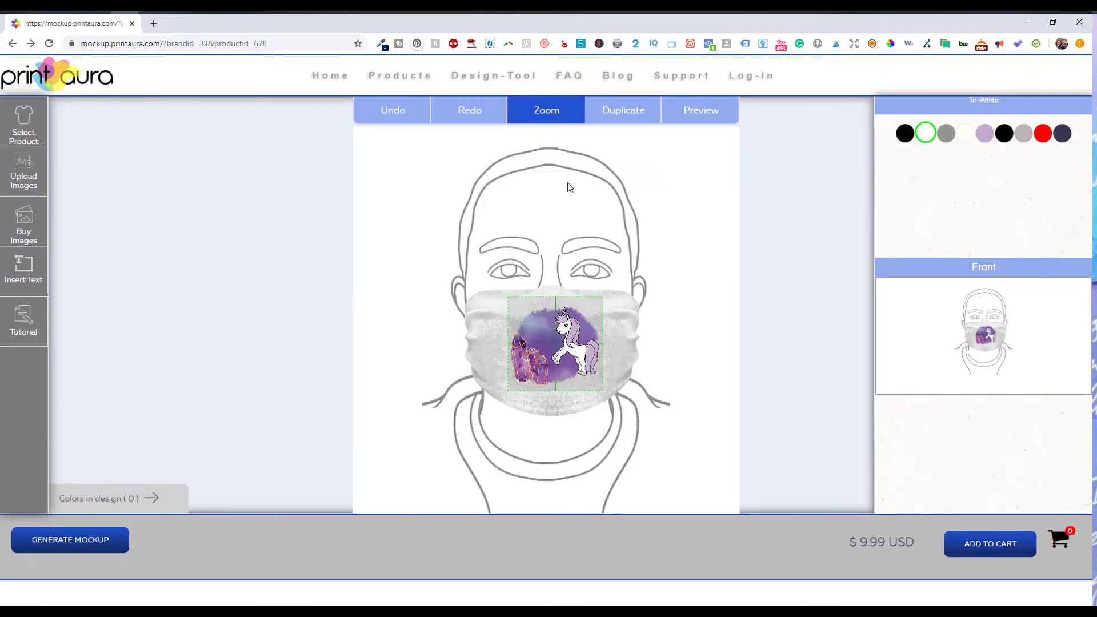
left_click(715, 111)
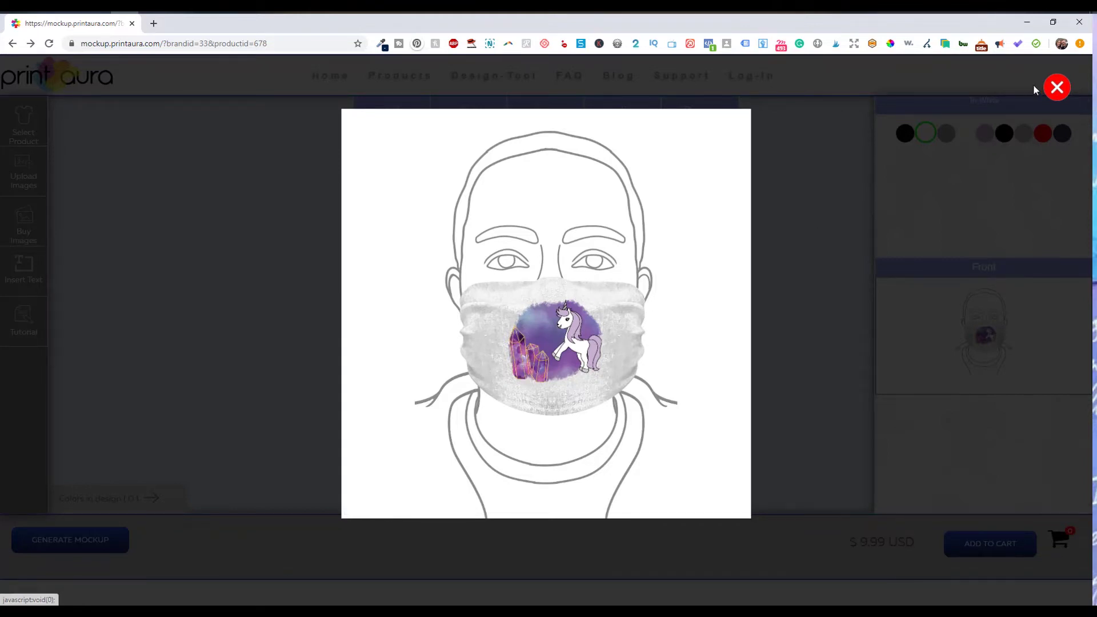
left_click(1056, 88)
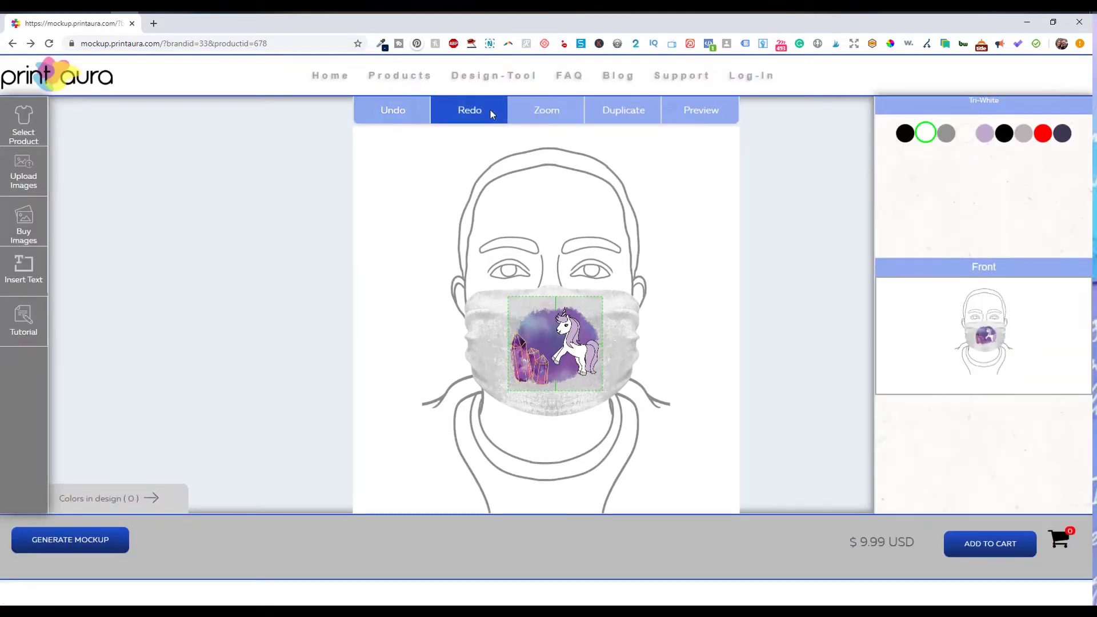
Step: Generate and download the mockup image of the unicorn mask, and add the mask to the cart
left_click(94, 540)
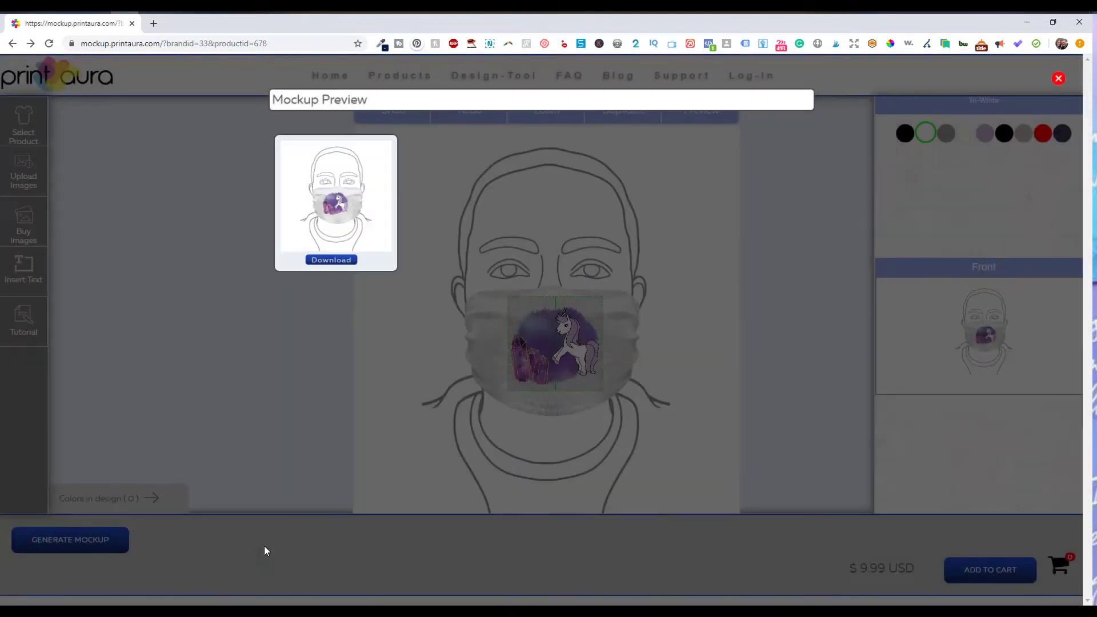
left_click(342, 260)
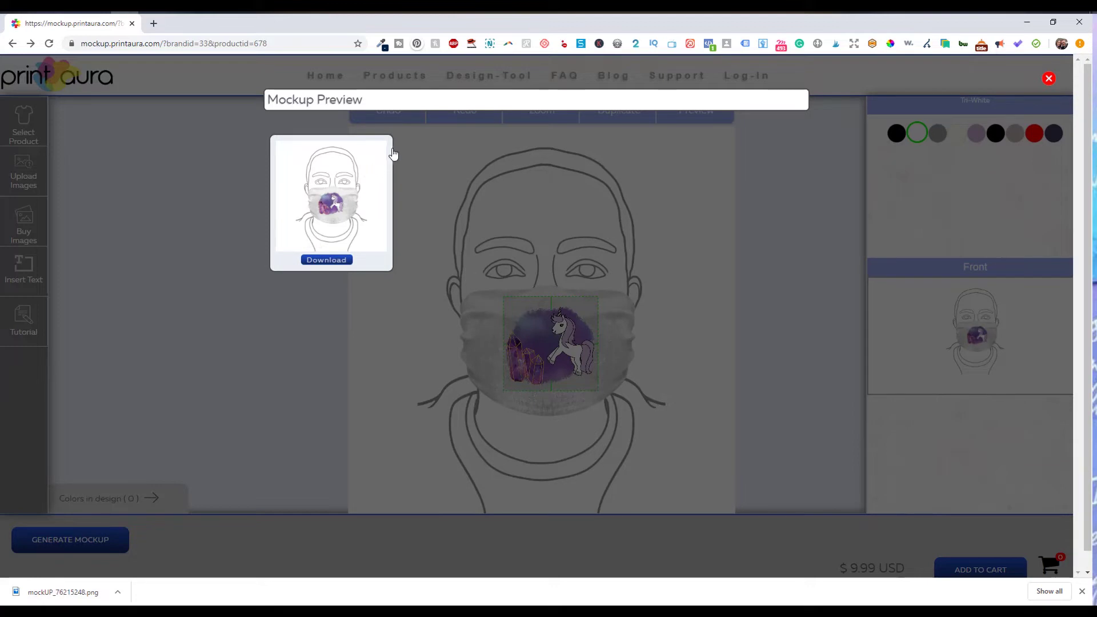
left_click(1049, 79)
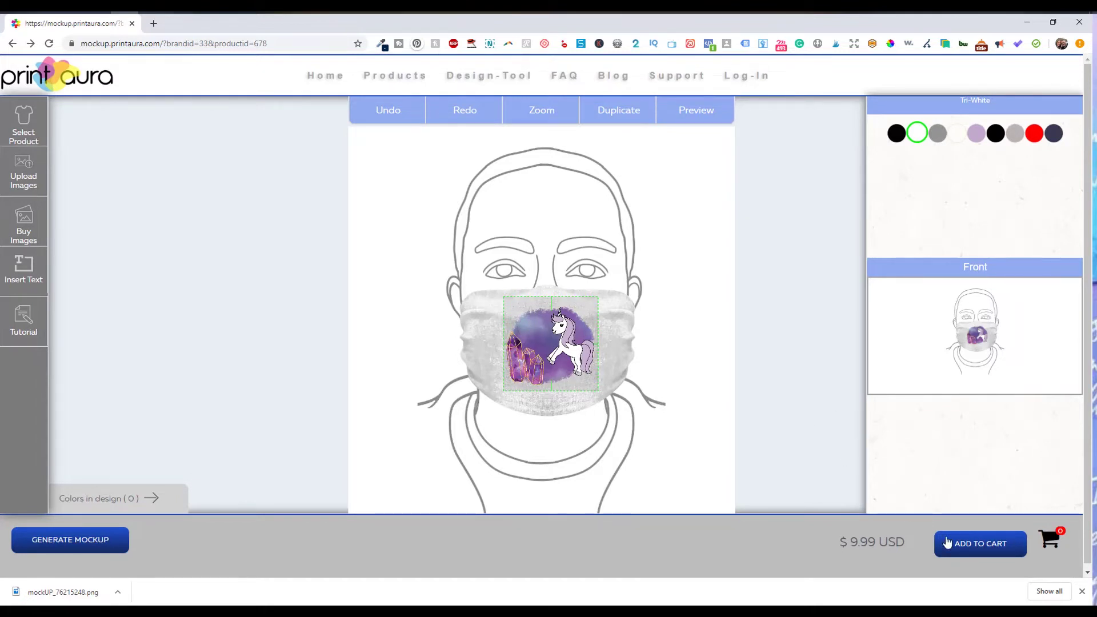
left_click(994, 553)
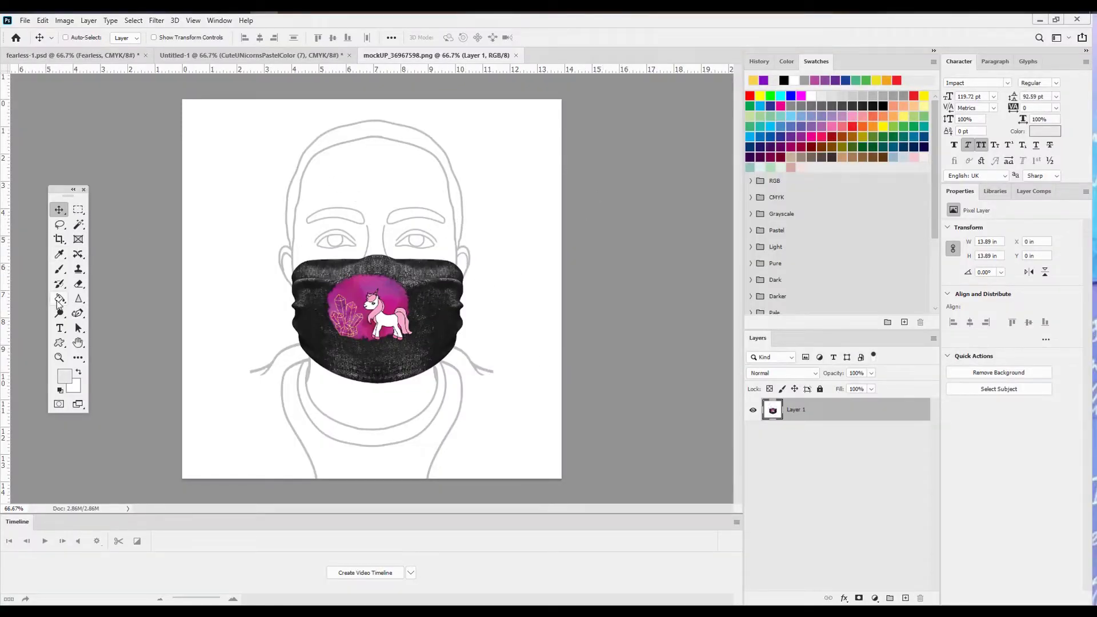
Step: In Photoshop, select the white background around the head in mockUP_36967598.png with the Magic Wand Tool and delete it
left_click(79, 225)
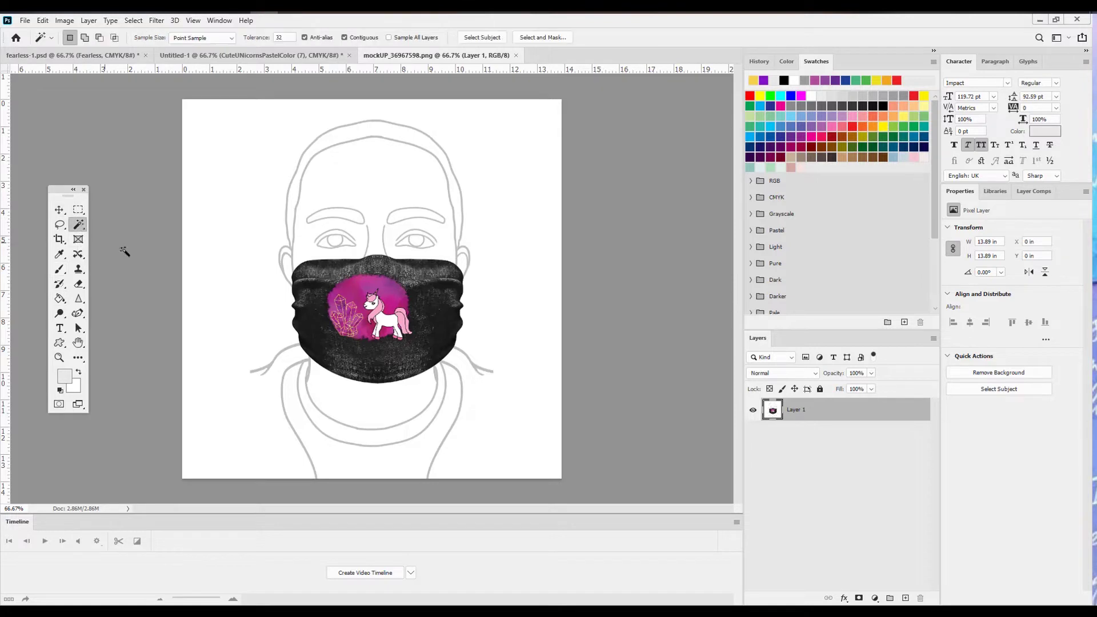
left_click(312, 220)
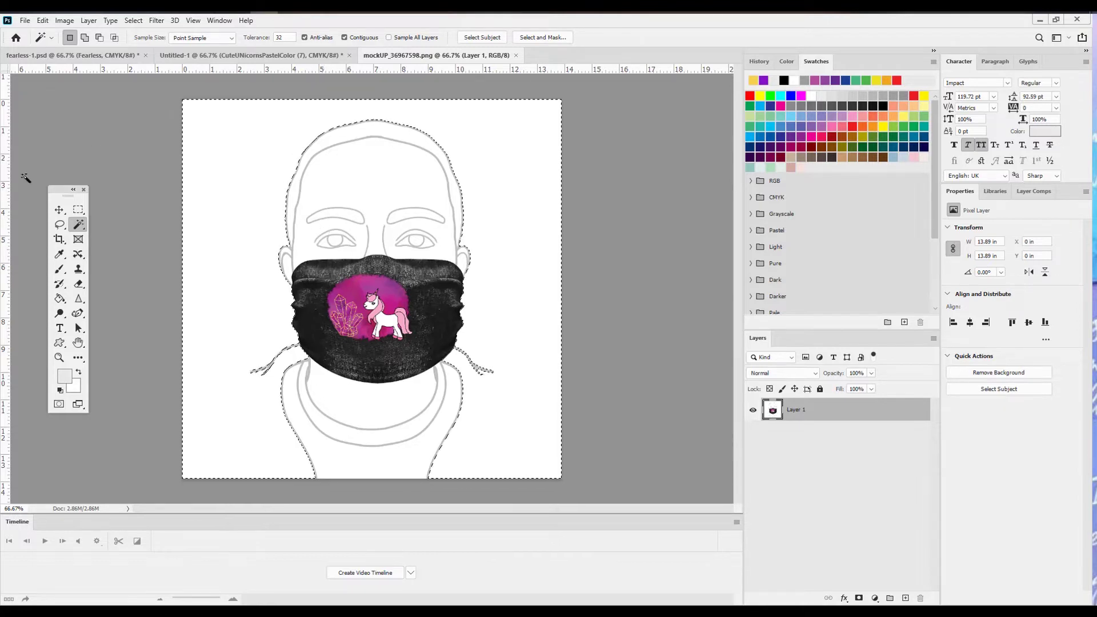
right_click(85, 227)
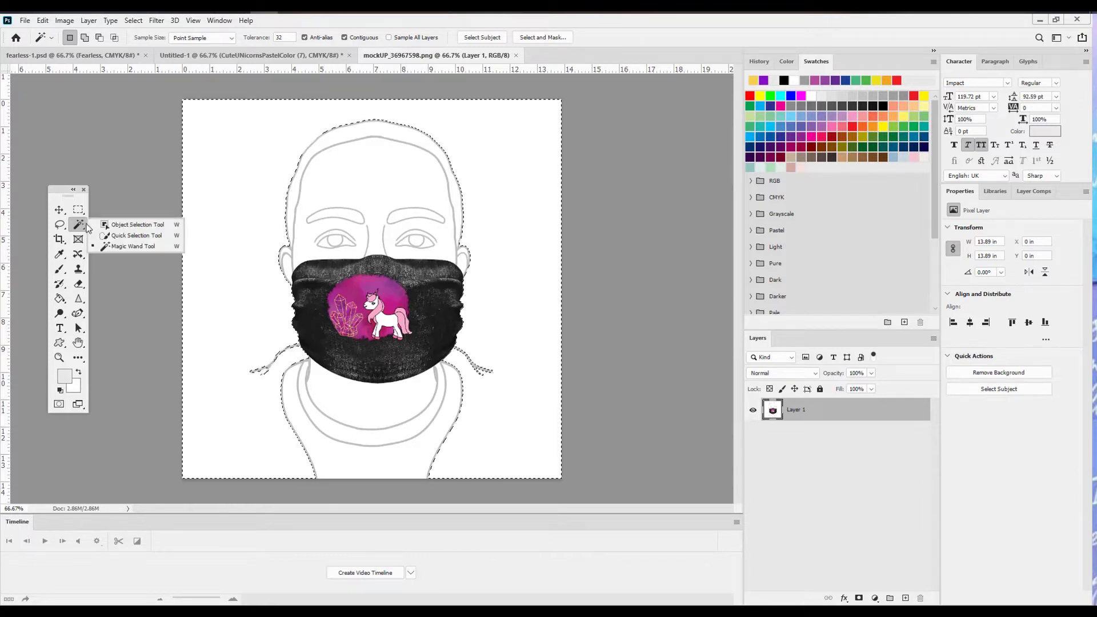
left_click(117, 247)
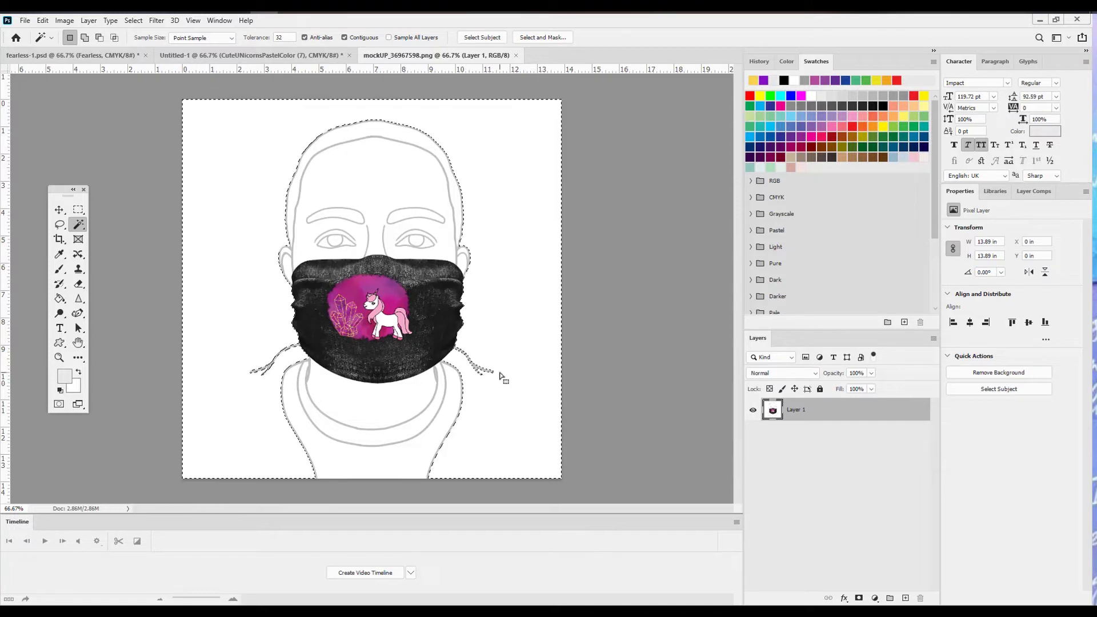
key("Delete")
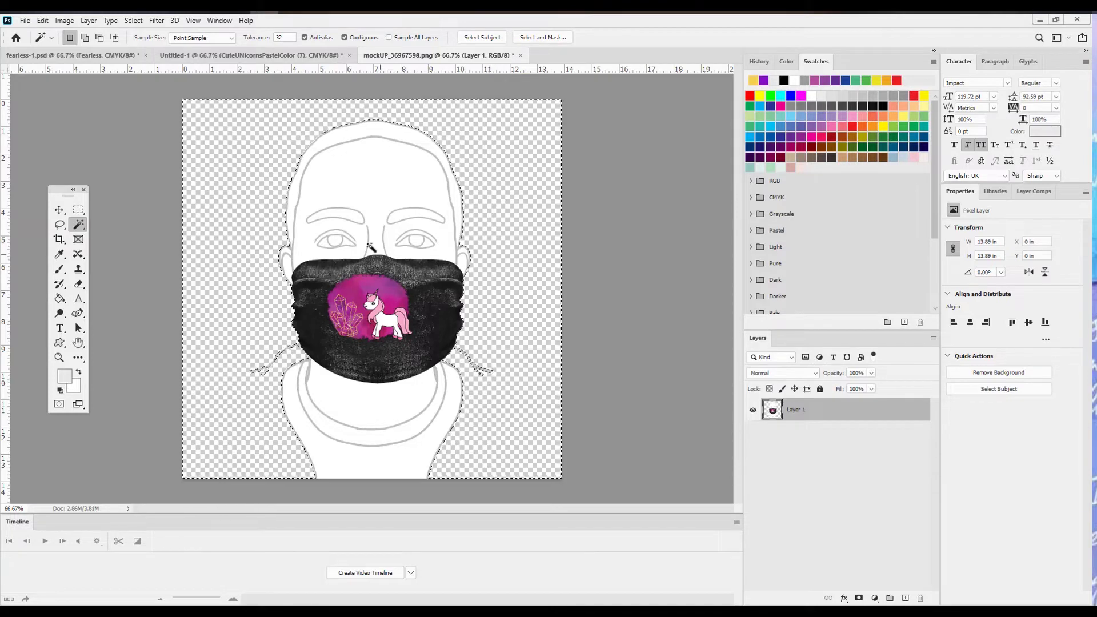
Step: Clear the current selection and trace the outline of the black mask with the Magnetic Lasso Tool
right_click(83, 227)
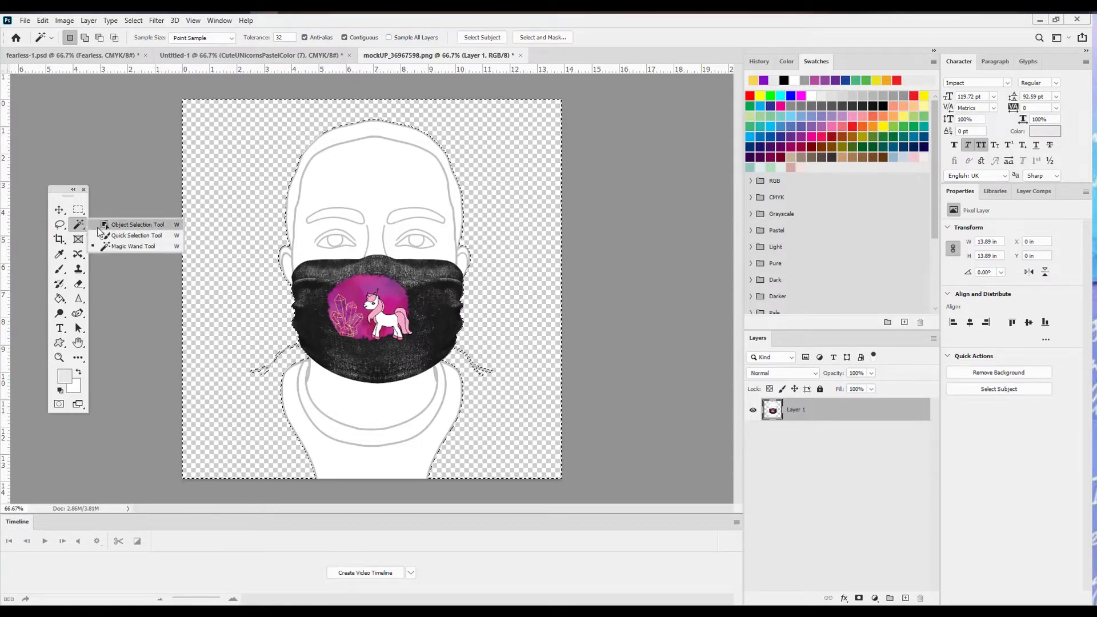
left_click(60, 225)
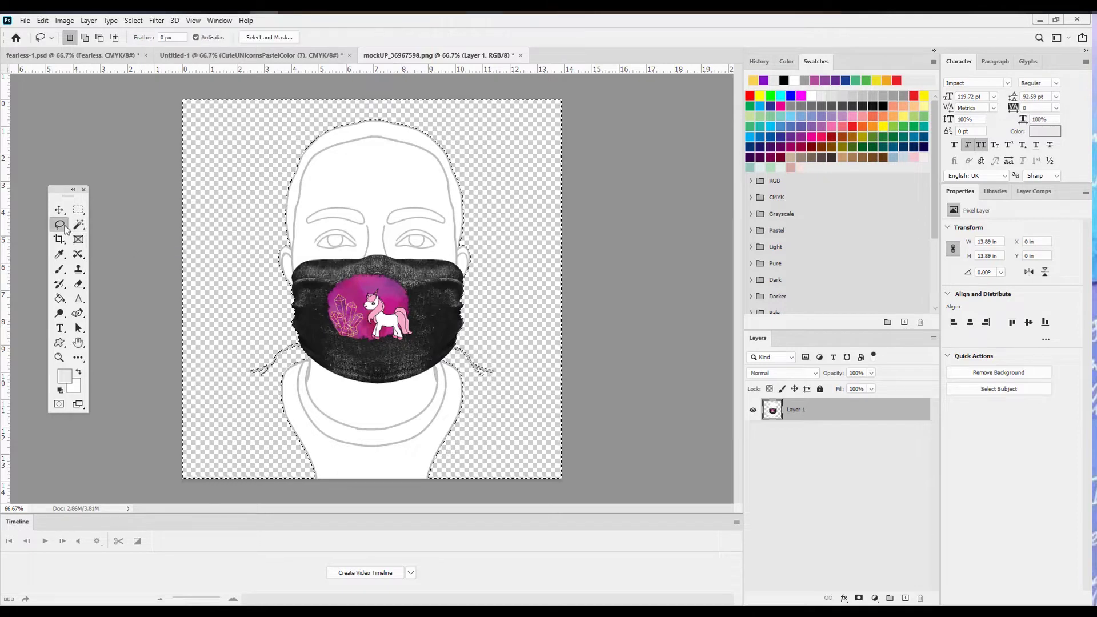
right_click(64, 227)
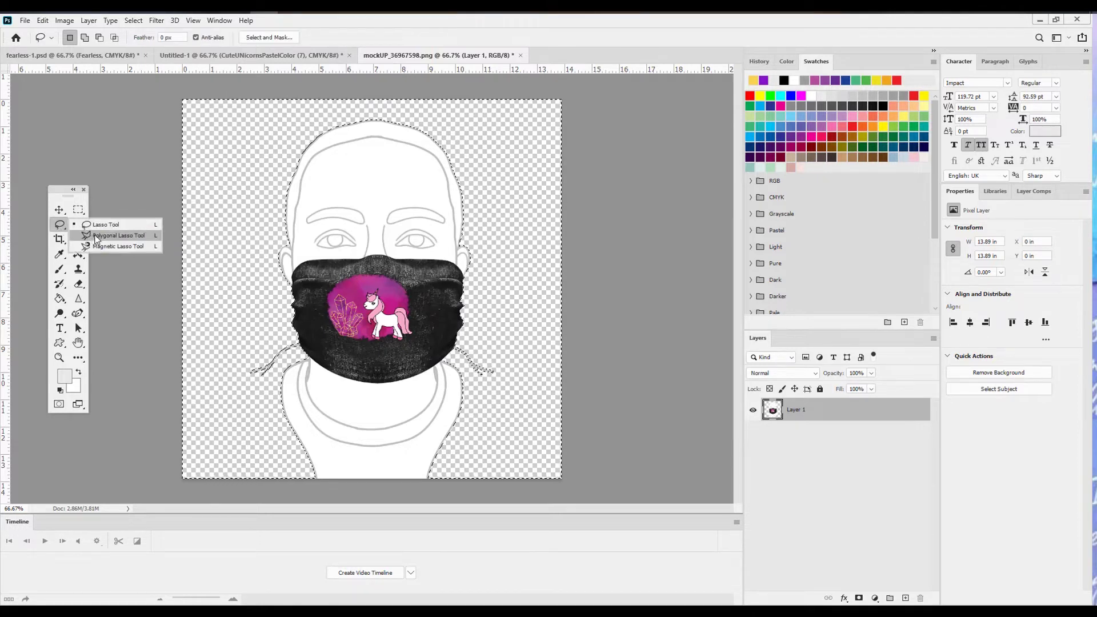
left_click(99, 236)
key("ctrl+d")
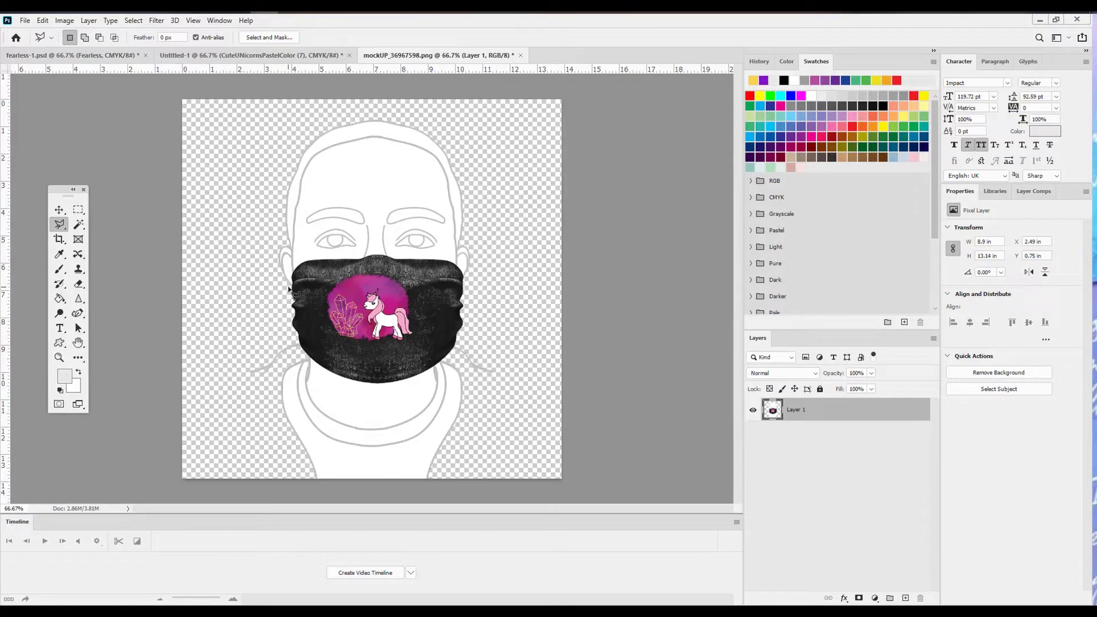
right_click(66, 228)
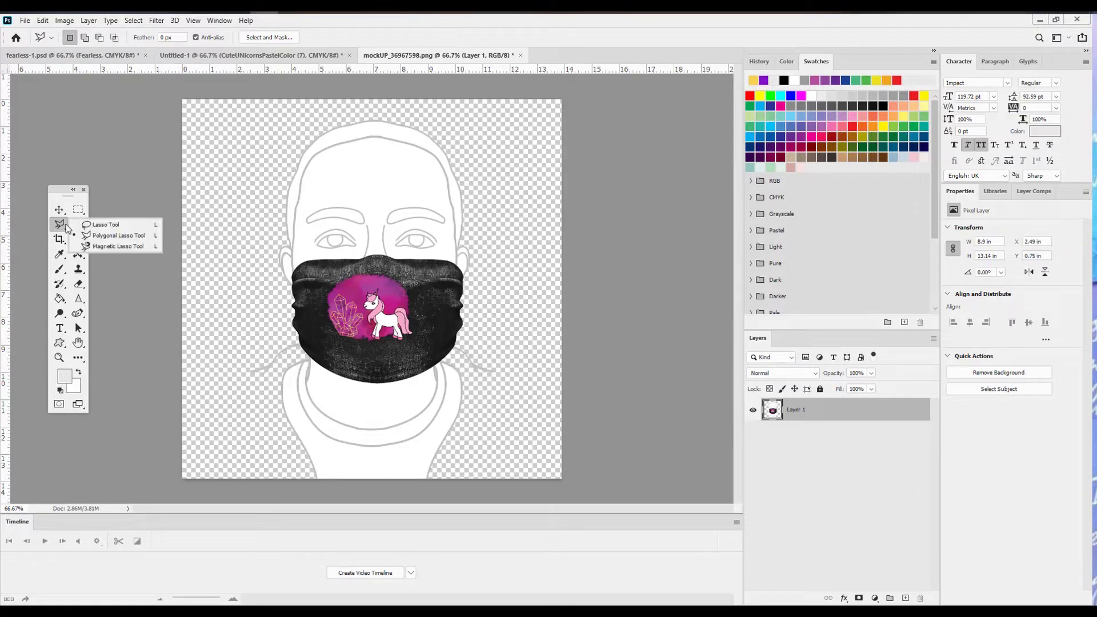
left_click(111, 246)
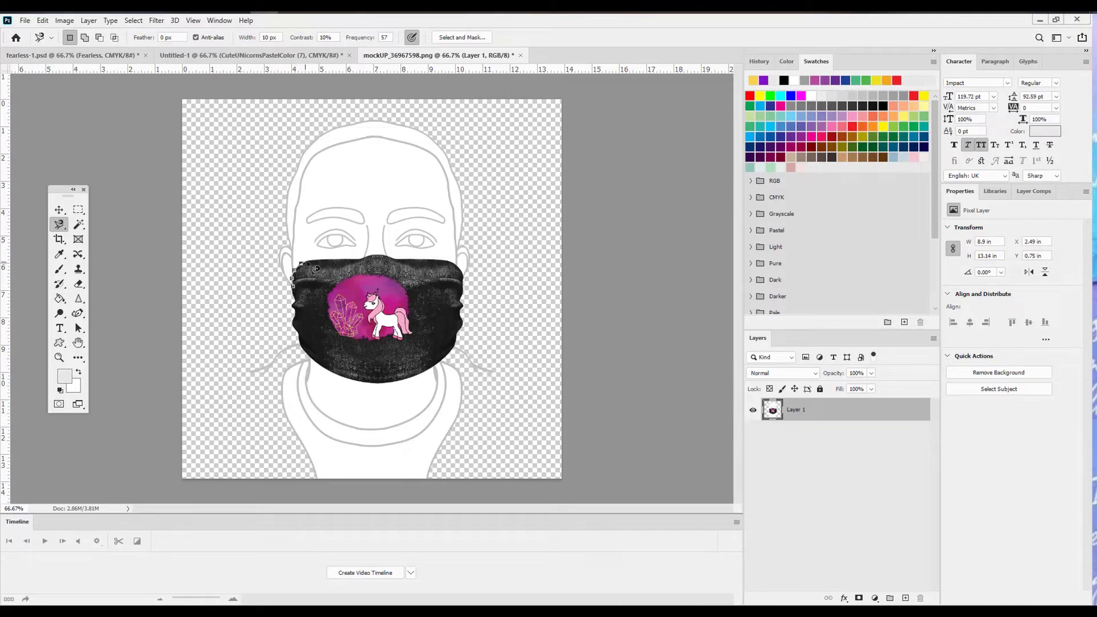
mouse_move(315, 269)
left_mouse_down()
mouse_move(465, 269)
mouse_move(456, 356)
mouse_move(420, 390)
mouse_move(372, 395)
mouse_move(314, 367)
mouse_move(301, 293)
left_mouse_up()
left_click(301, 293)
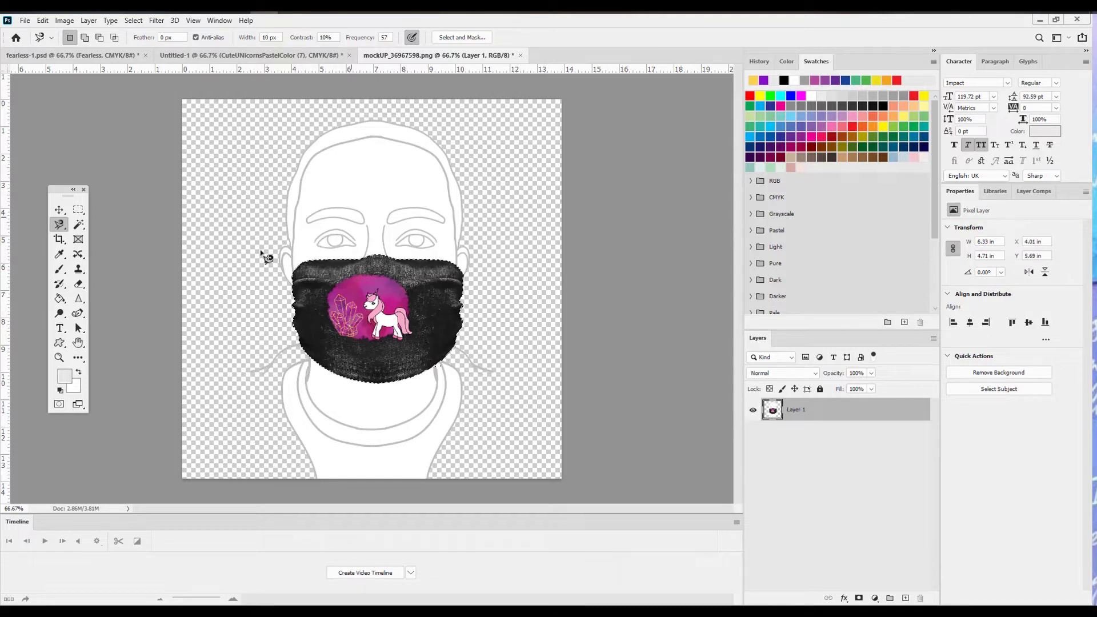
Step: Invert the selection, delete everything outside the black mask, and deselect
left_click(133, 20)
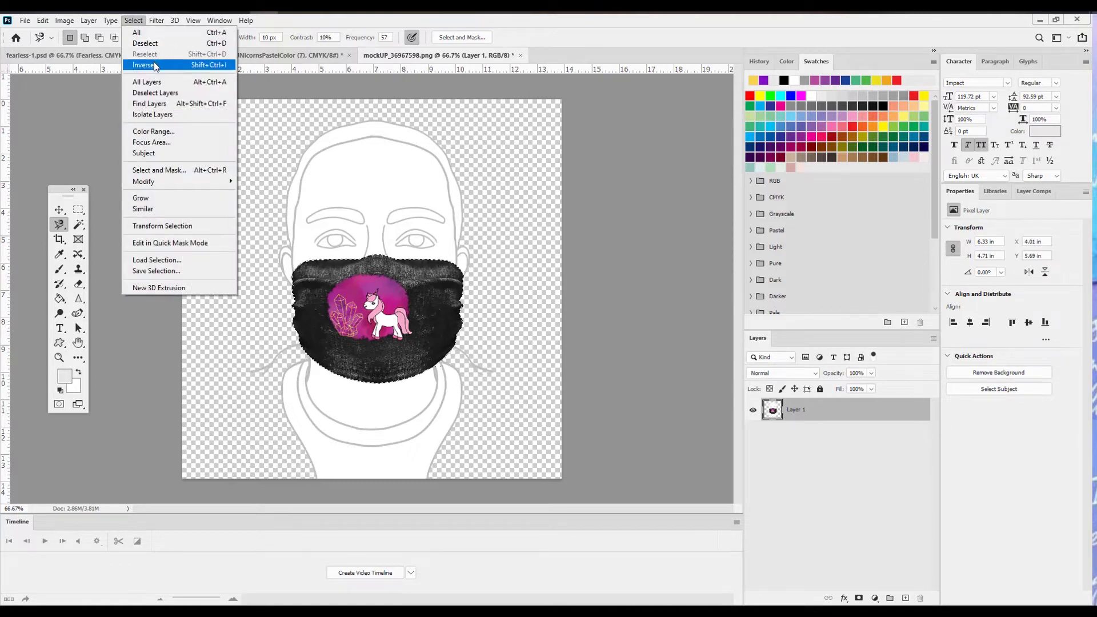
left_click(144, 65)
key("Delete")
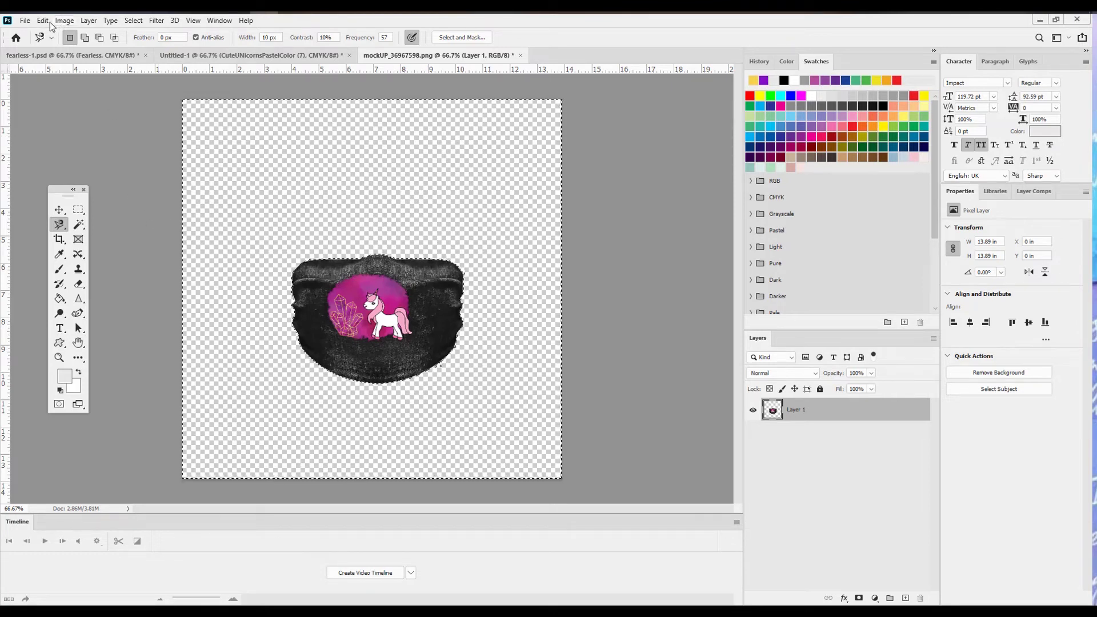
left_click(133, 20)
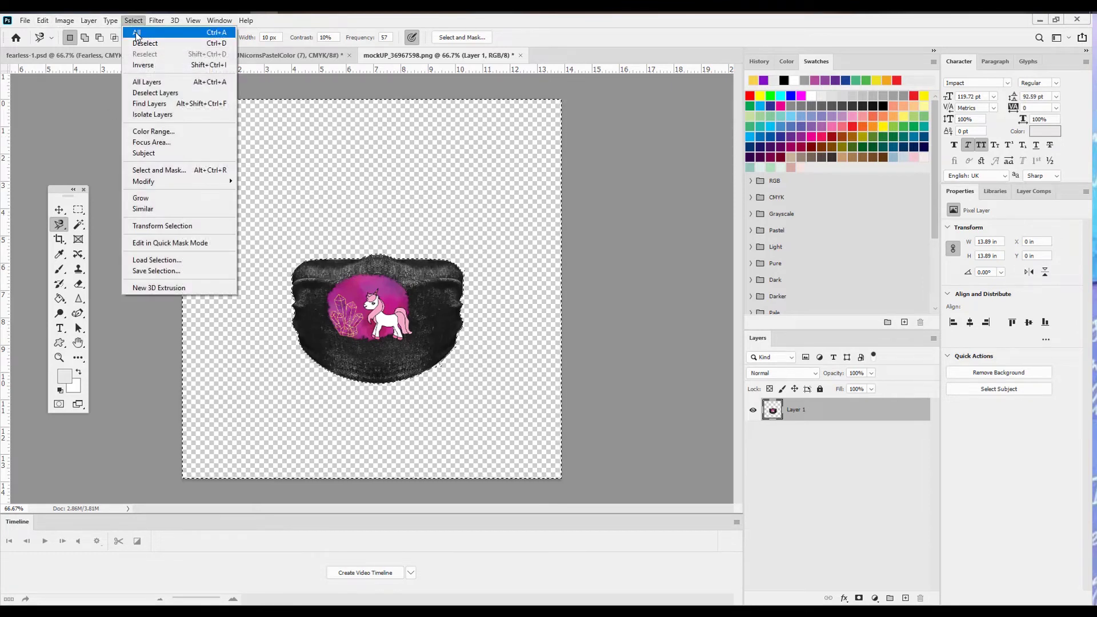
left_click(145, 42)
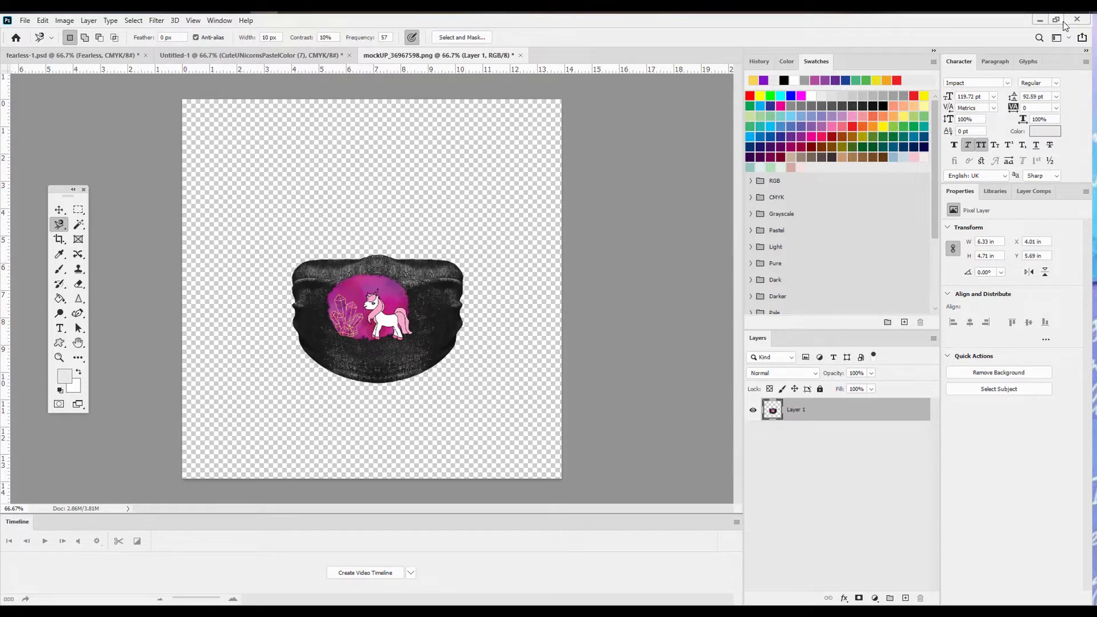
Step: Switch from Photoshop to Chrome and open pixabay.com in a new tab
left_click(1039, 20)
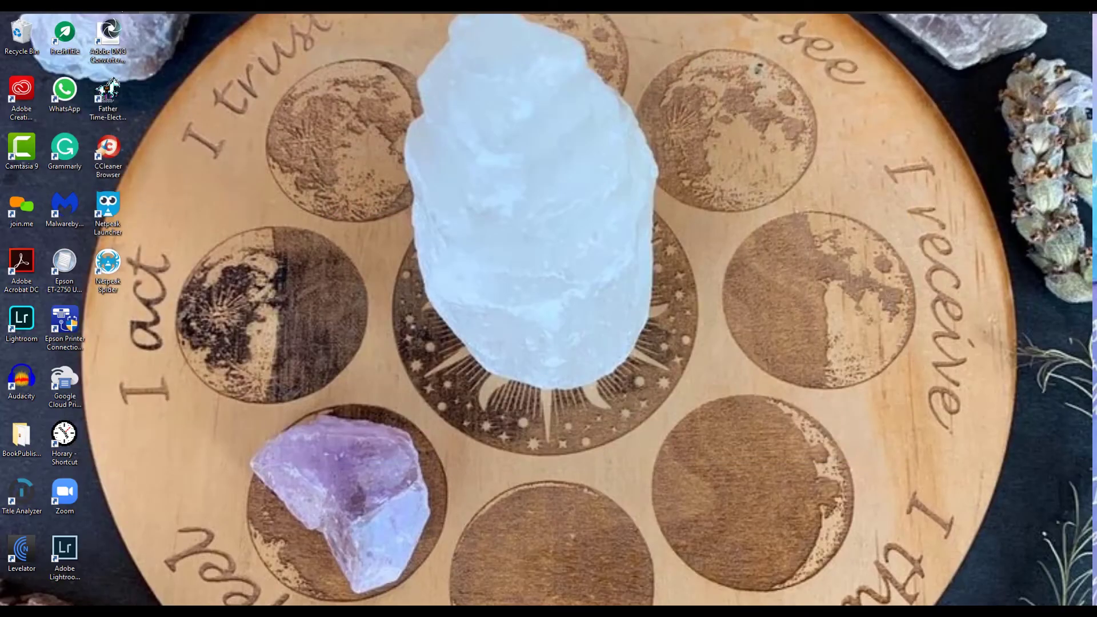
key("alt+Tab")
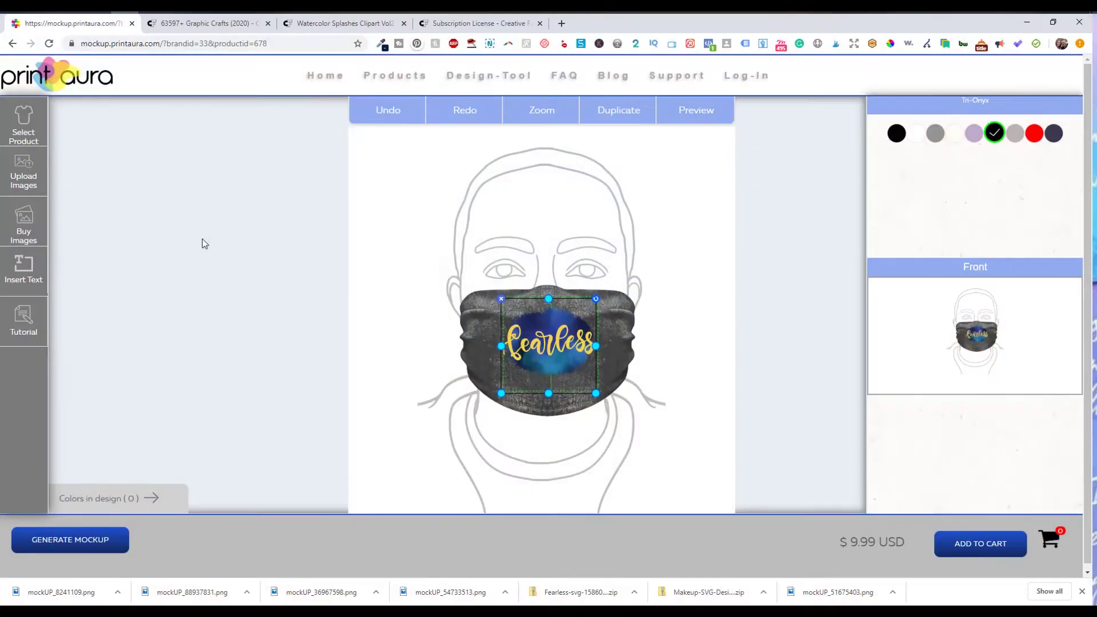
left_click(561, 23)
type("pixa")
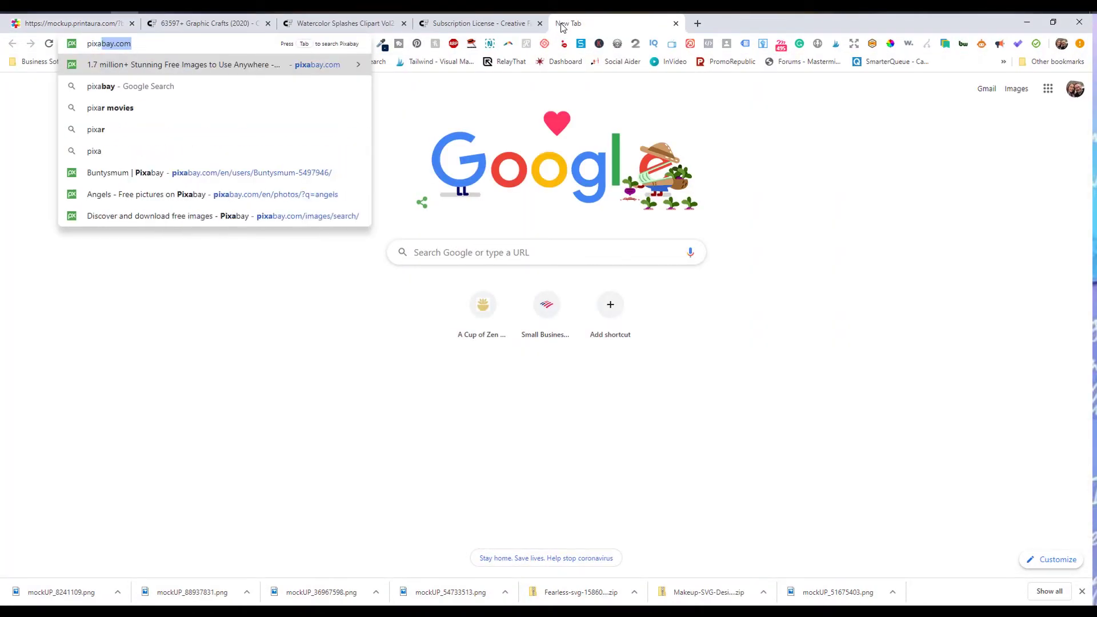
key("Return")
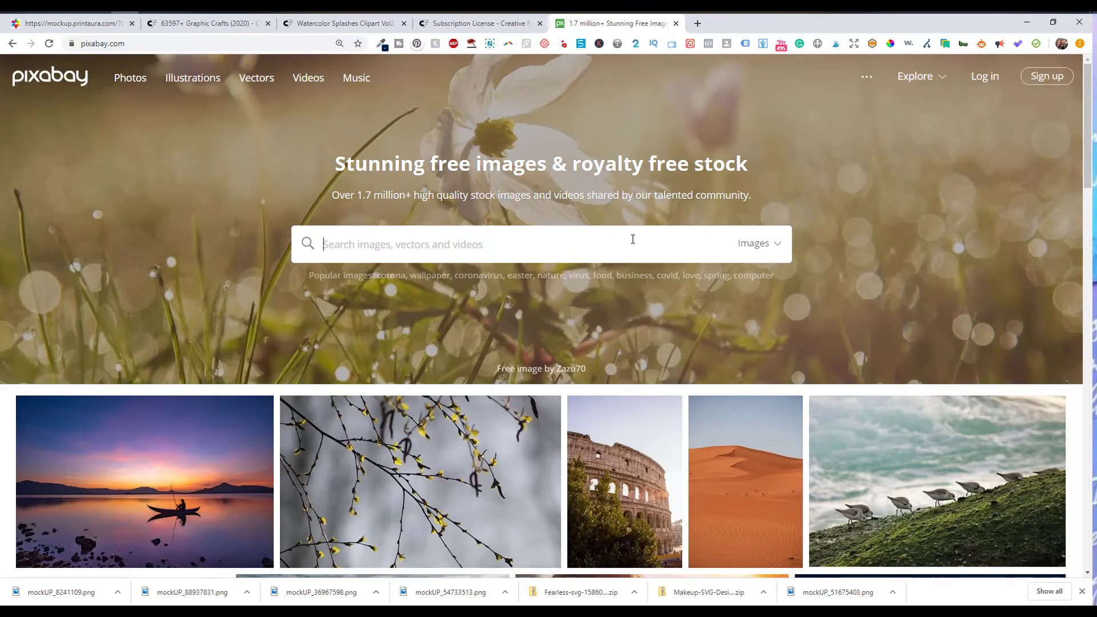
Step: Search the Pixabay images for "woman"
type("wo")
key("BackSpace")
type("oman")
key("Return")
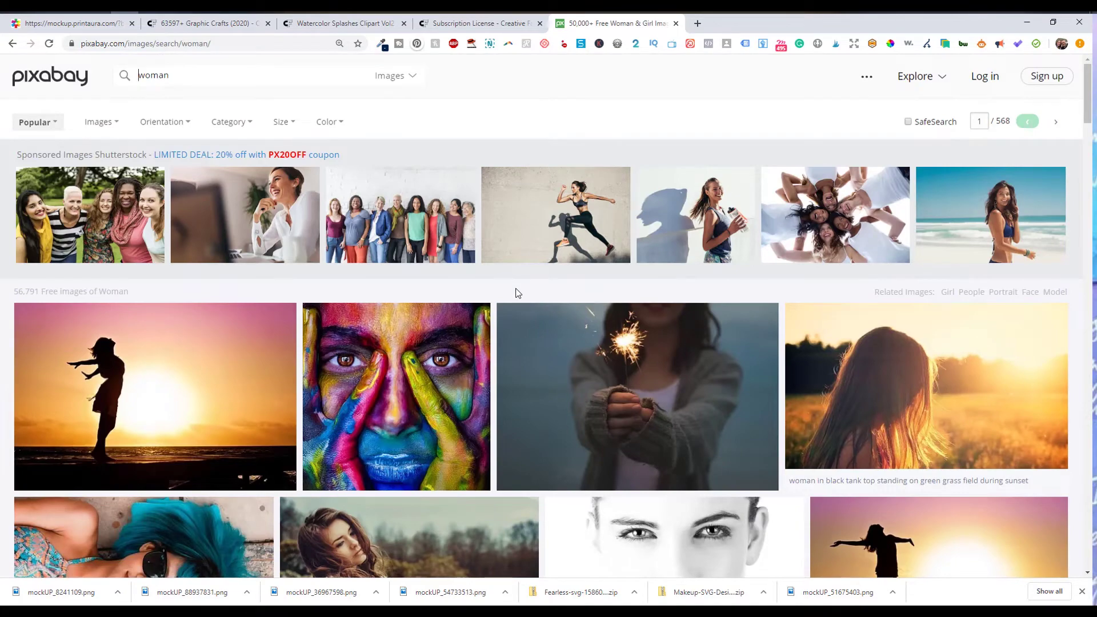
Step: Look through the woman photo results for front-facing portraits and open the blue-eyed, dark-lipstick portrait in a new tab
scroll(517, 294, "down", 4)
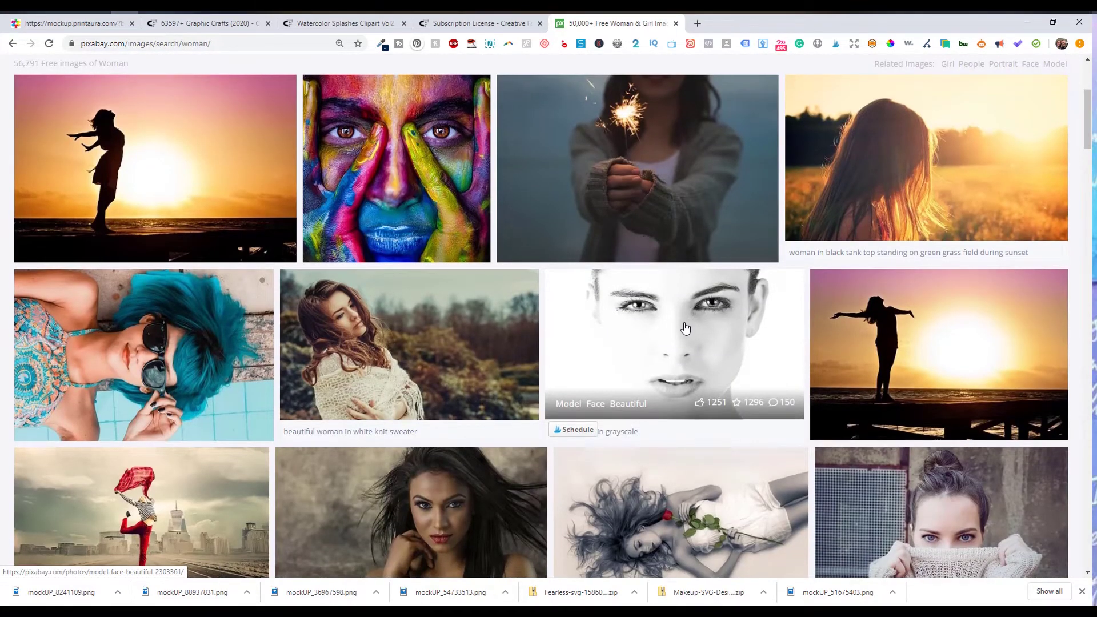
scroll(687, 325, "down", 4)
scroll(685, 327, "up", 1)
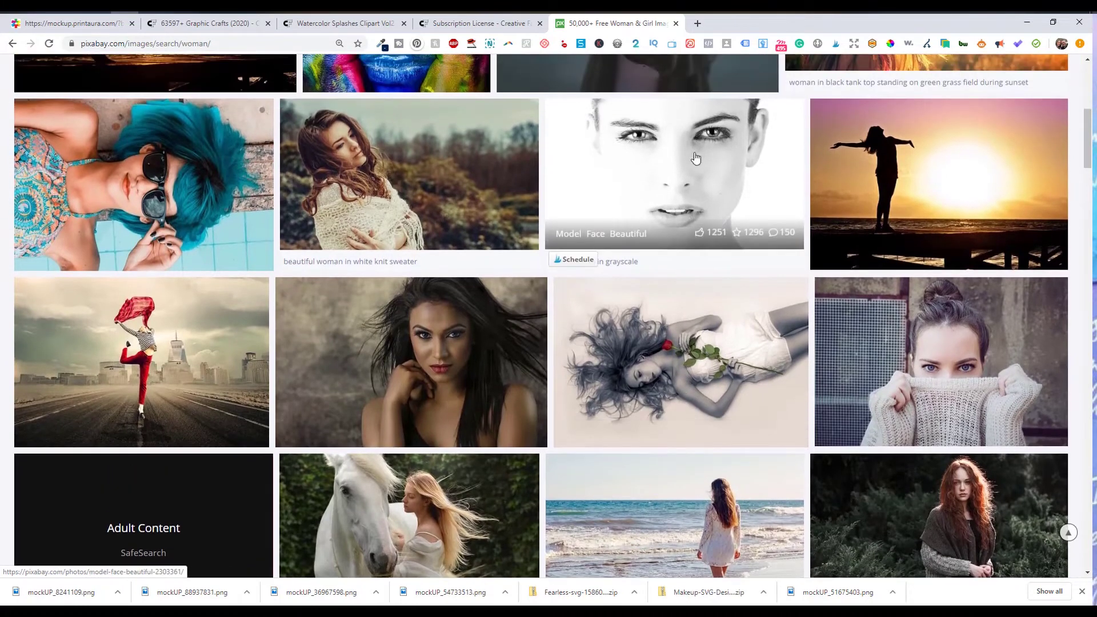
scroll(728, 255, "down", 2)
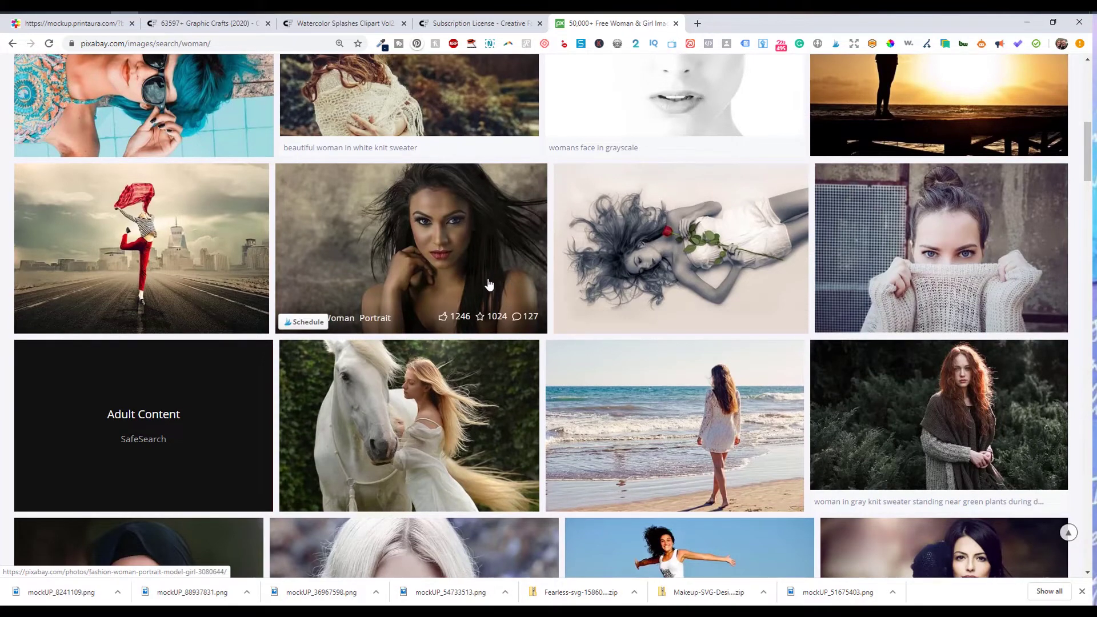
scroll(876, 331, "down", 4)
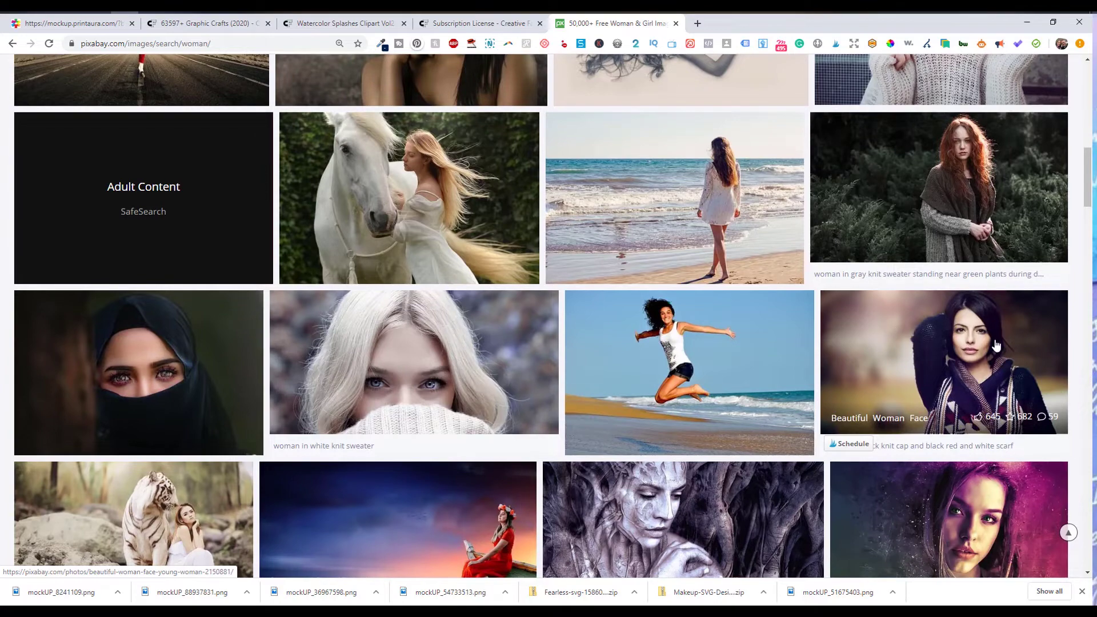
scroll(995, 345, "down", 1)
scroll(994, 346, "down", 2)
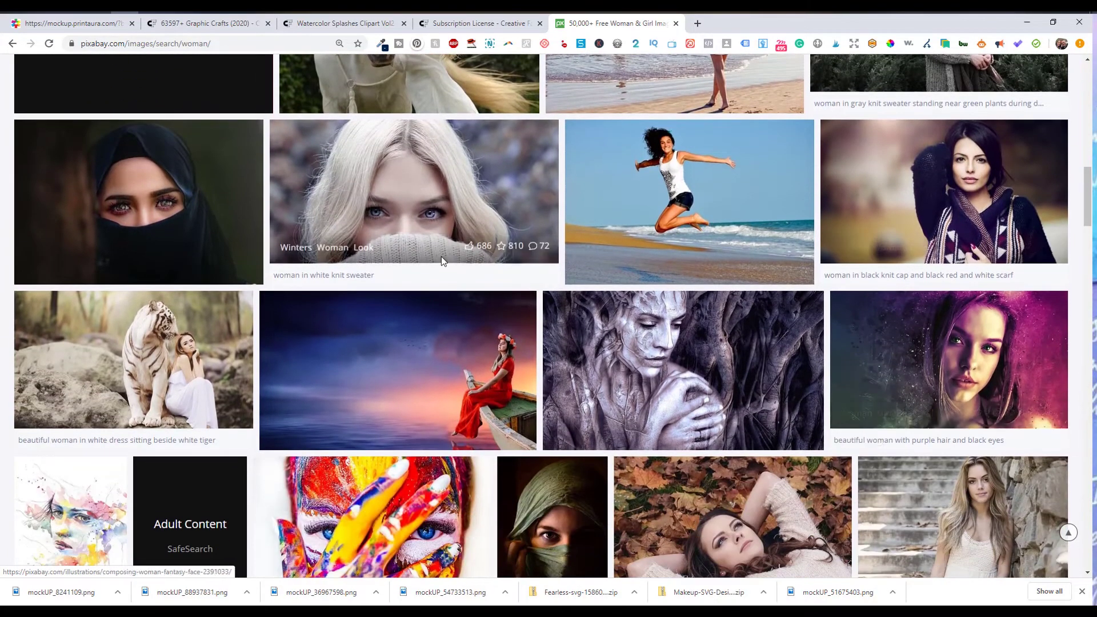
scroll(236, 241, "down", 4)
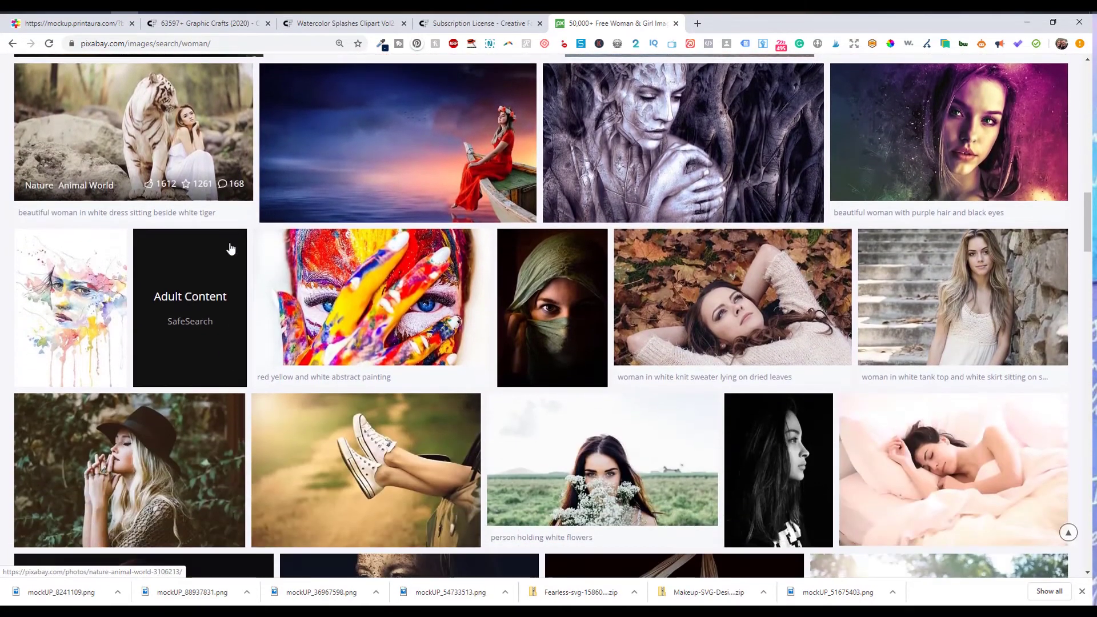
scroll(964, 321, "down", 3)
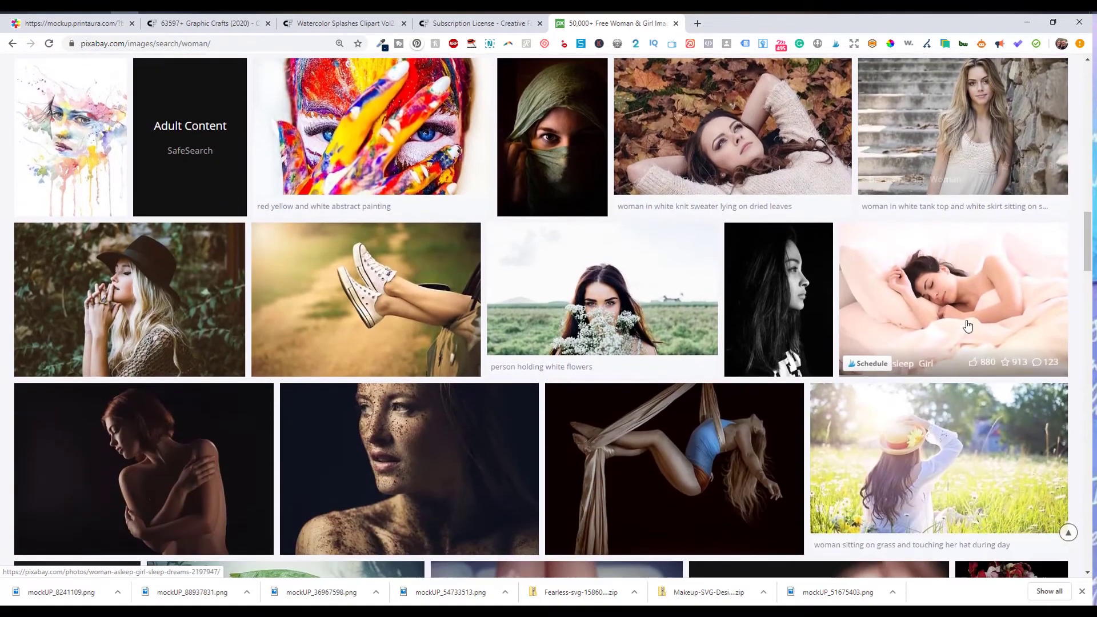
scroll(507, 343, "down", 4)
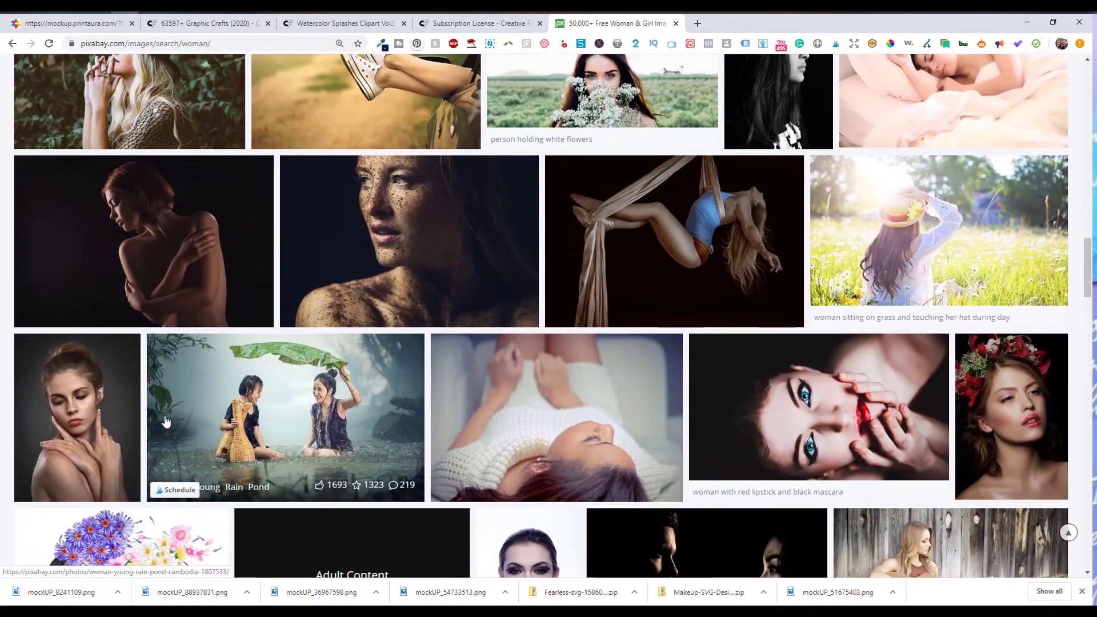
scroll(629, 434, "down", 3)
scroll(674, 402, "down", 2)
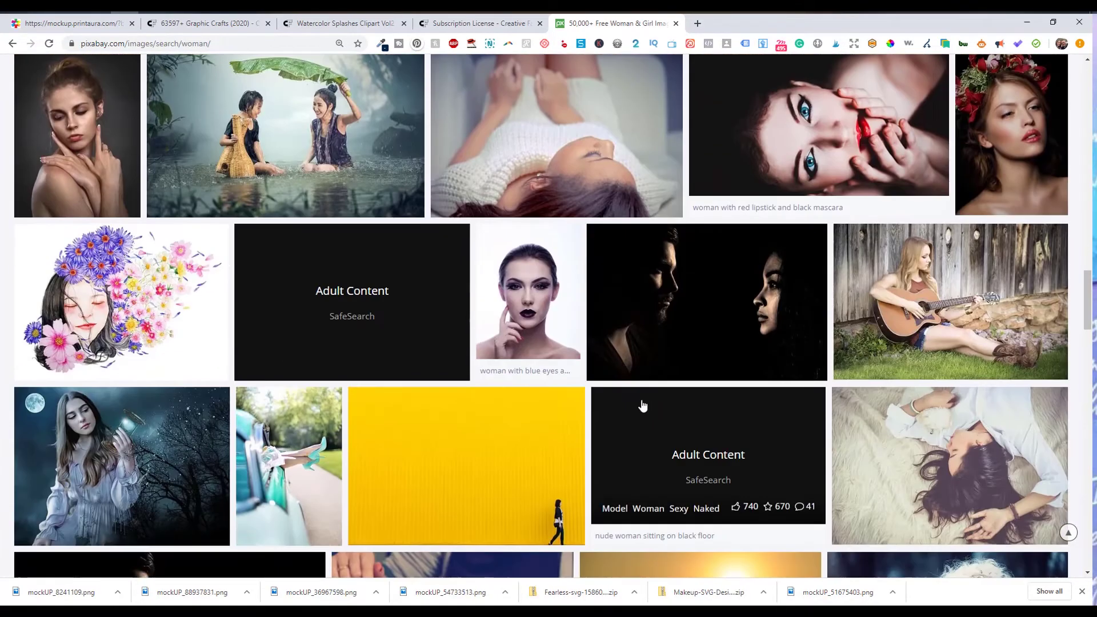
scroll(642, 406, "down", 2)
middle_click(526, 217)
Step: Browse further down the results and open the smiling, curly-haired woman's photo in a new tab, switching to it
scroll(469, 289, "down", 4)
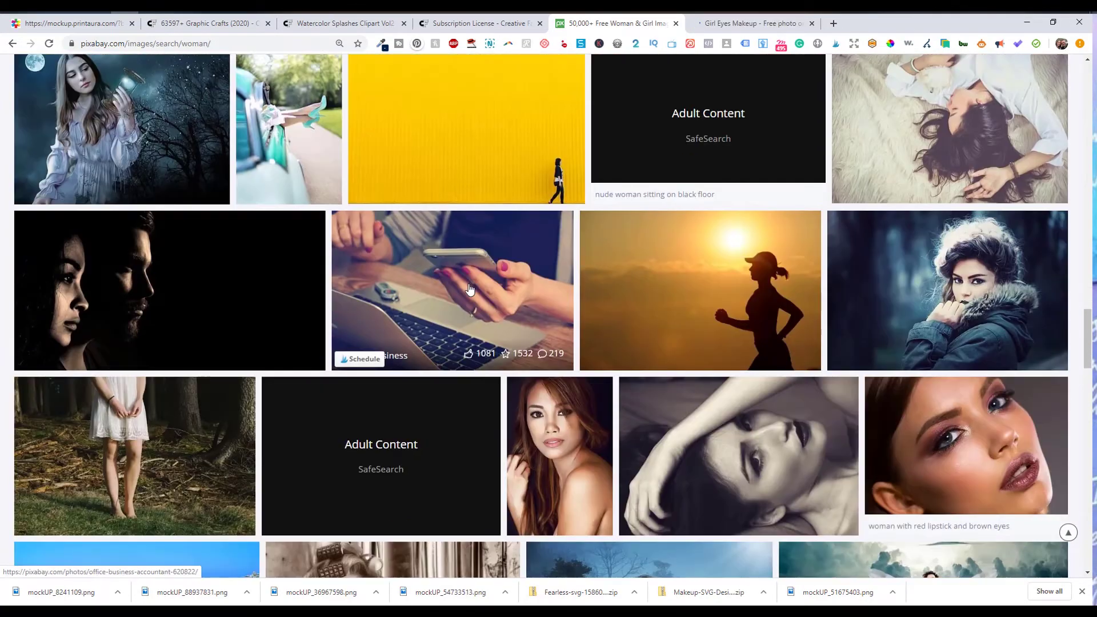
scroll(469, 288, "down", 3)
scroll(537, 286, "down", 4)
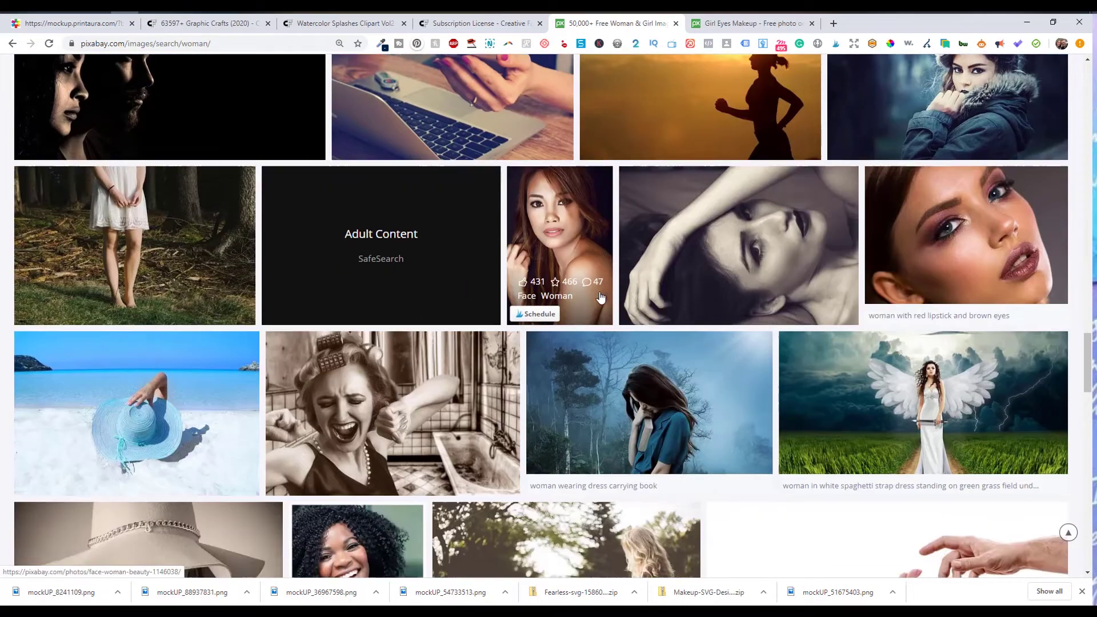
scroll(422, 256, "down", 3)
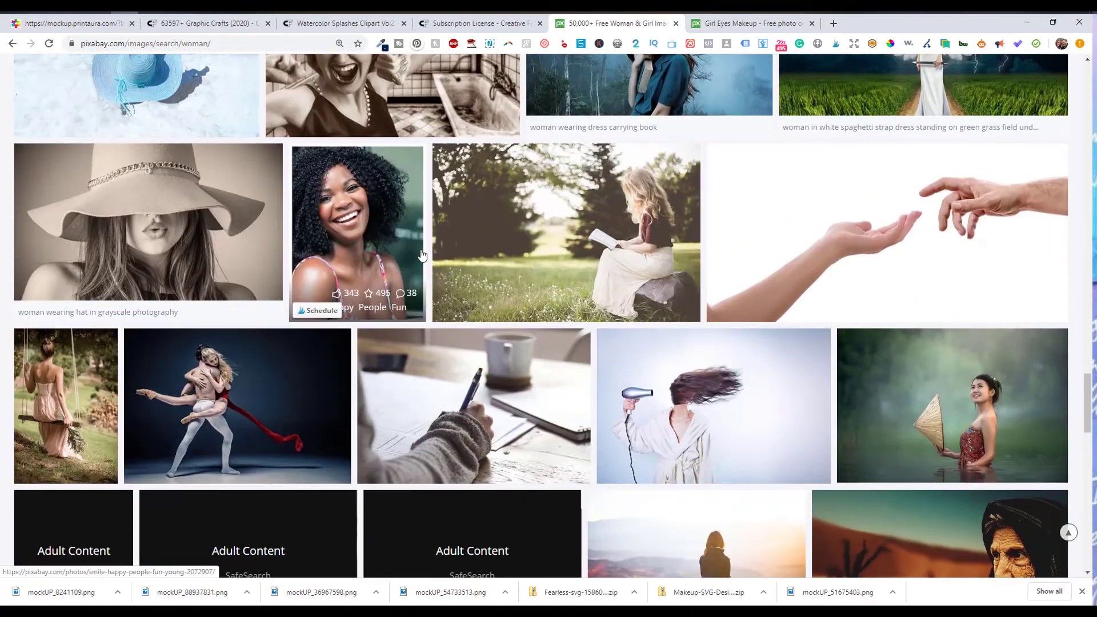
right_click(359, 231)
left_click(379, 237)
key("ctrl+9")
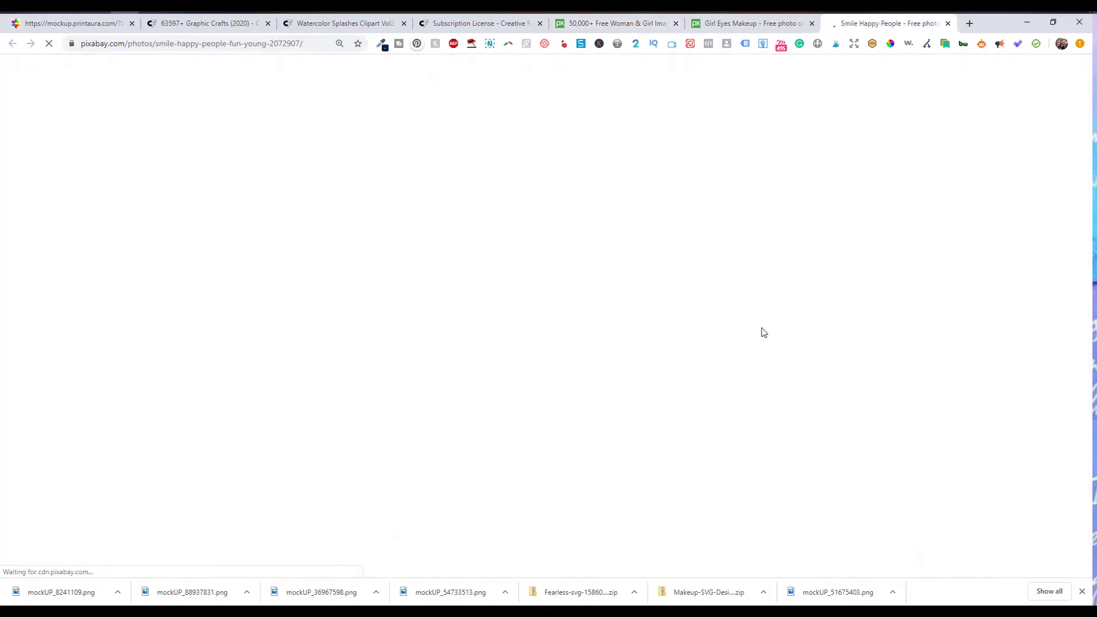
Step: Request the 2737×3576 JPG download of the smiling woman's photo and log in to Pixabay for full resolution
left_click(888, 322)
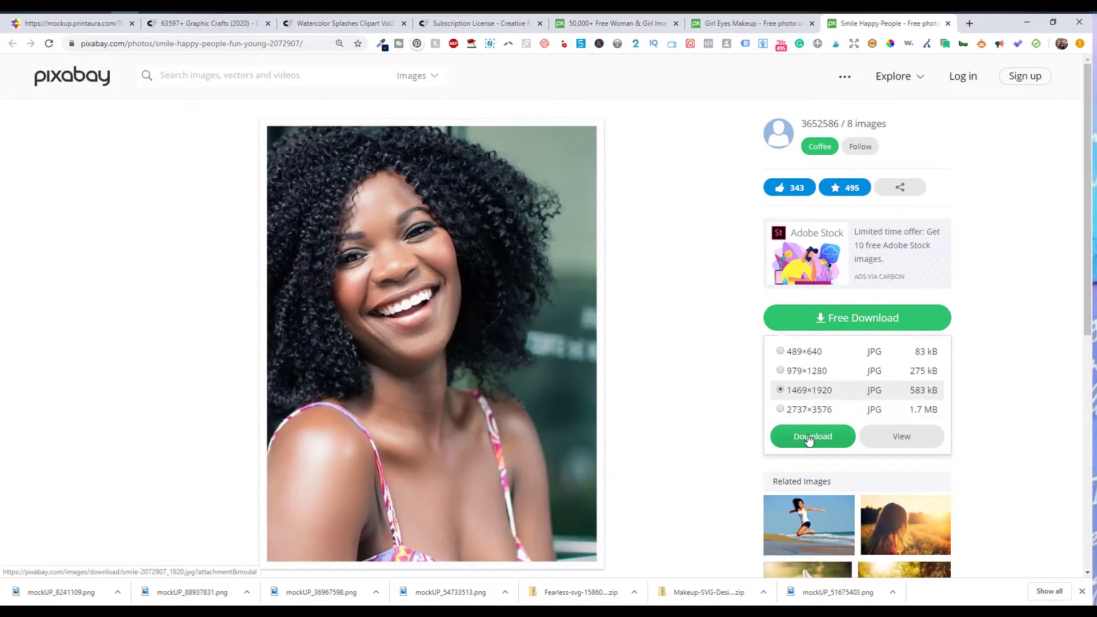
left_click(801, 412)
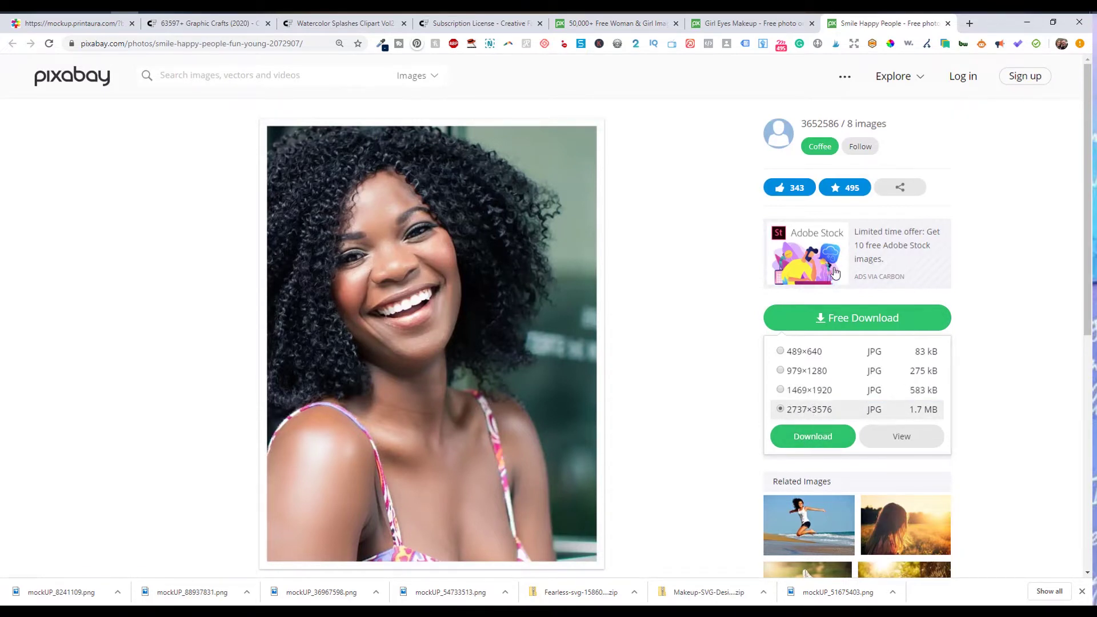
left_click(837, 443)
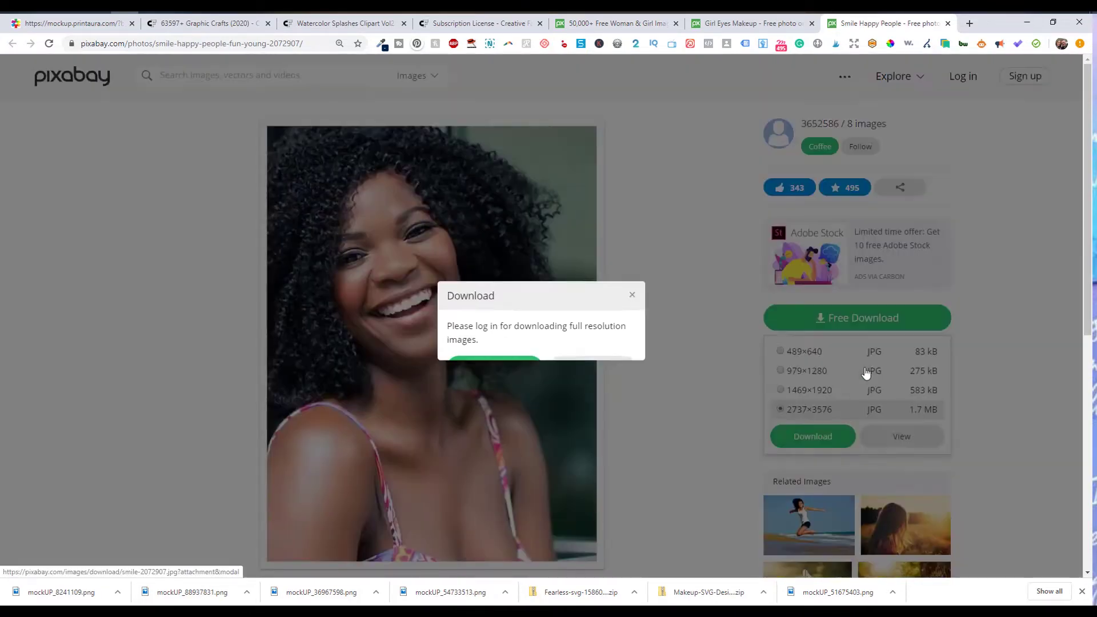
left_click(588, 360)
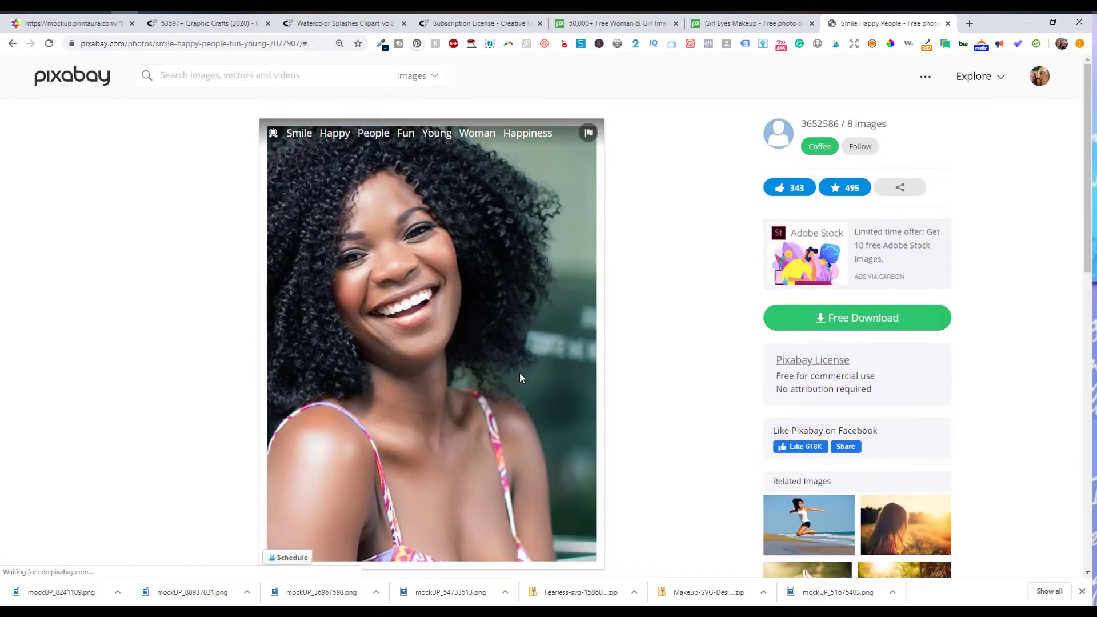
Step: Download the smiling woman's photo as the 2737×3576 JPG
left_click(822, 319)
left_click(787, 410)
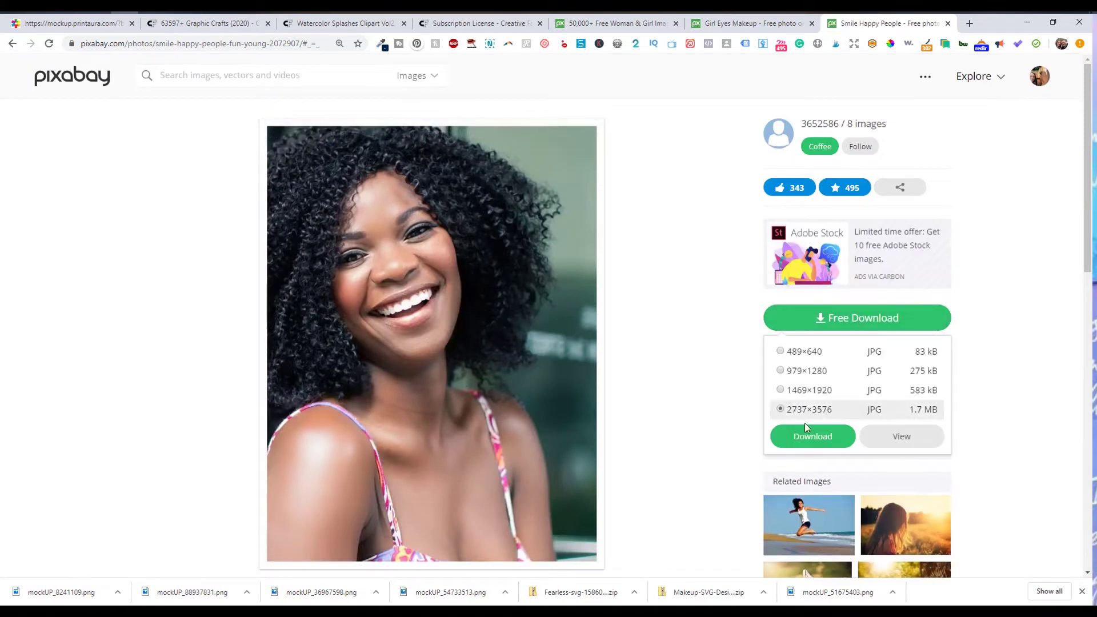
left_click(806, 435)
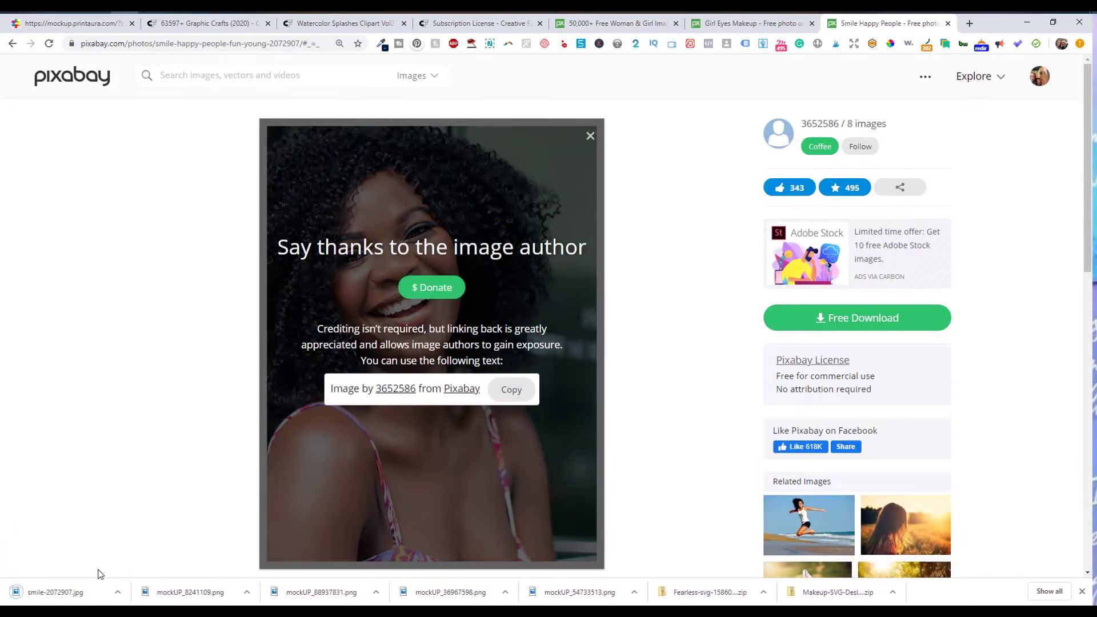
Step: Switch to Photoshop, place smile-2072907 as an embedded image in the mask document, and put its layer beneath the mask layer
left_click(1027, 25)
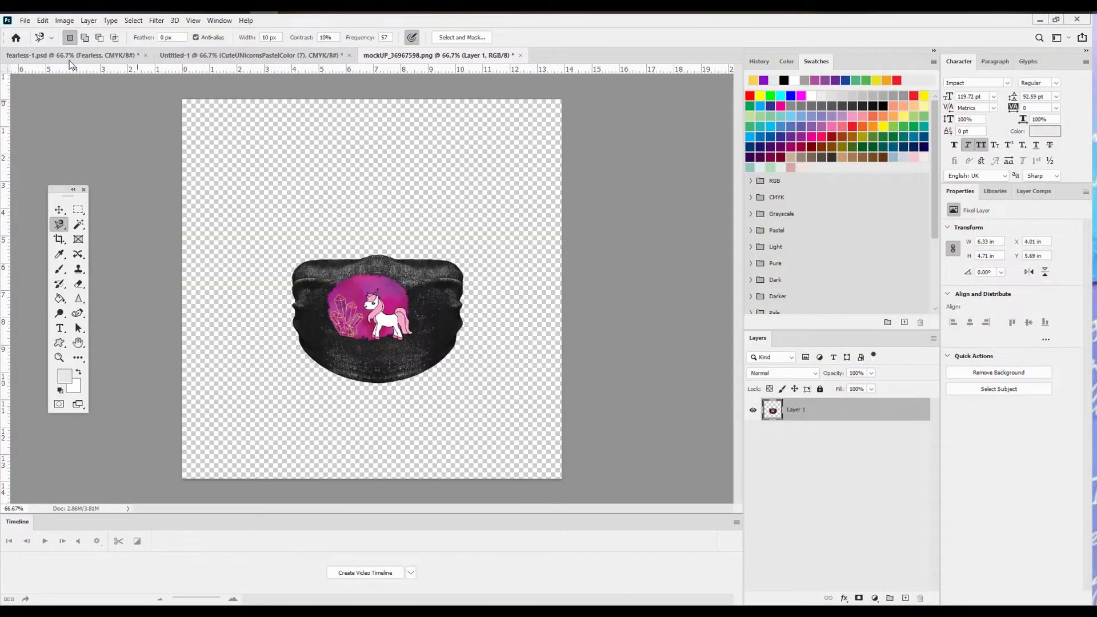
left_click(24, 20)
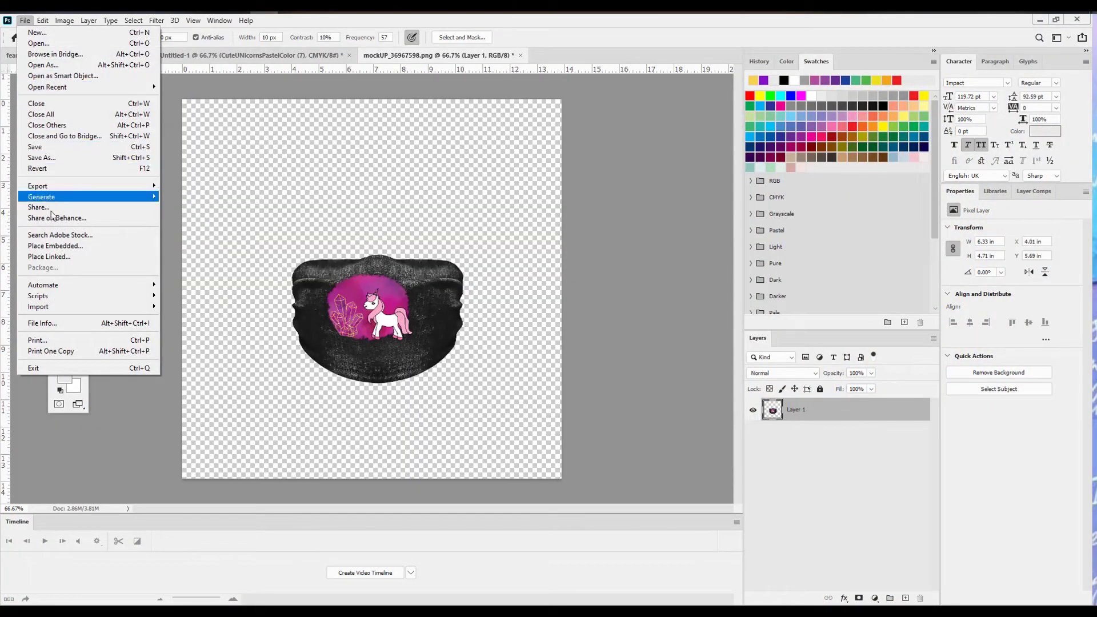
left_click(56, 245)
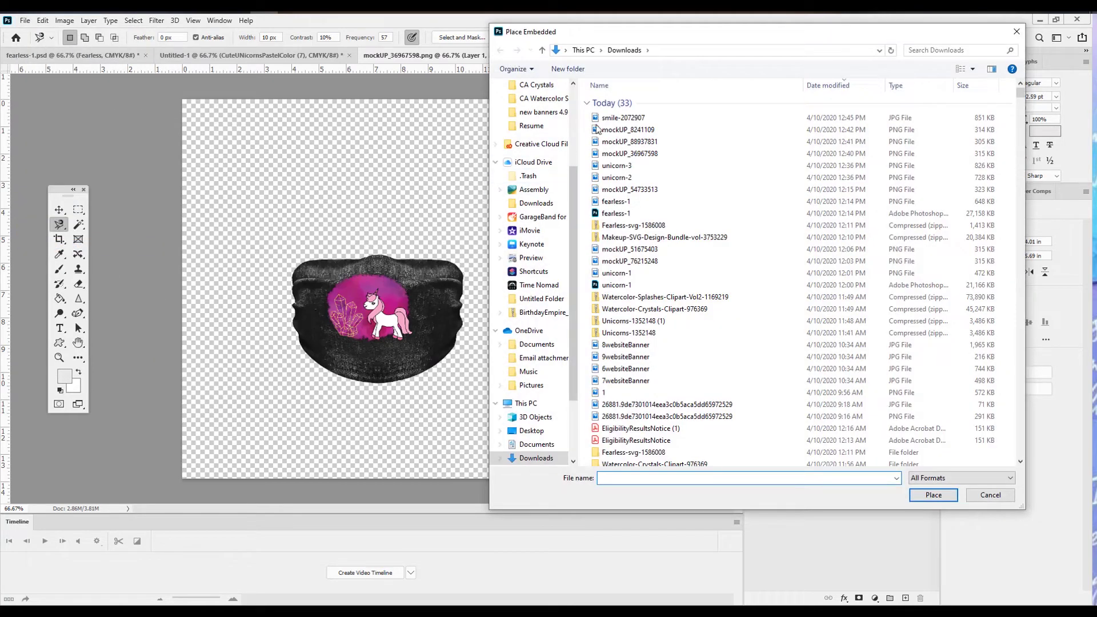
double_click(649, 119)
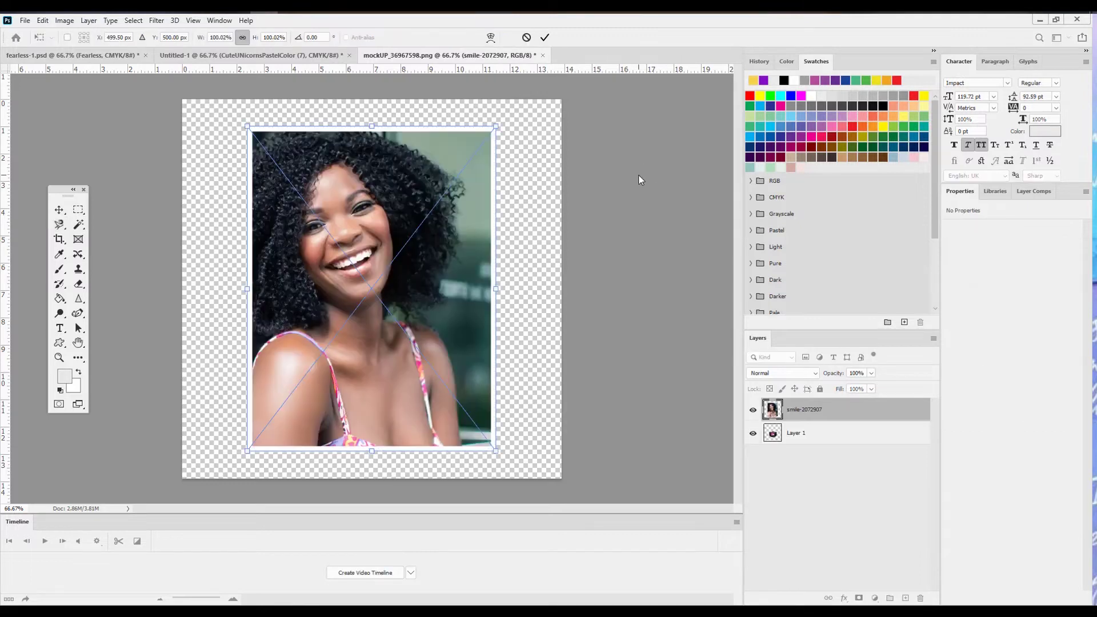
key("Return")
left_click_drag(849, 410, 856, 459)
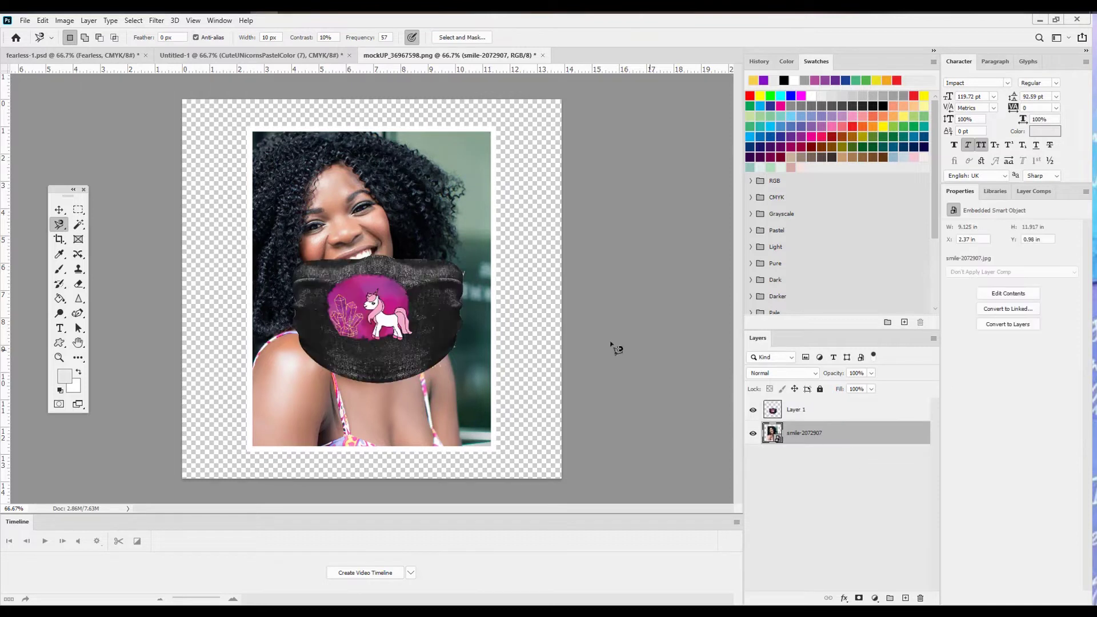
Step: Scale the woman's photo up to about 165% and reposition it so her face sits behind the mask
left_click(60, 210)
left_click(43, 20)
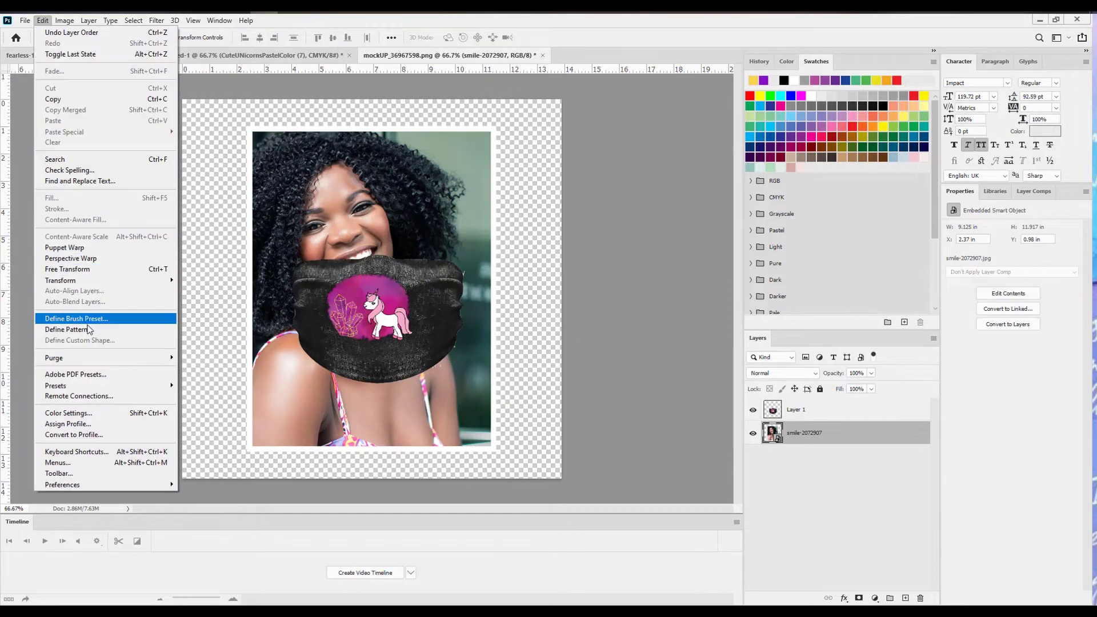
mouse_move(97, 281)
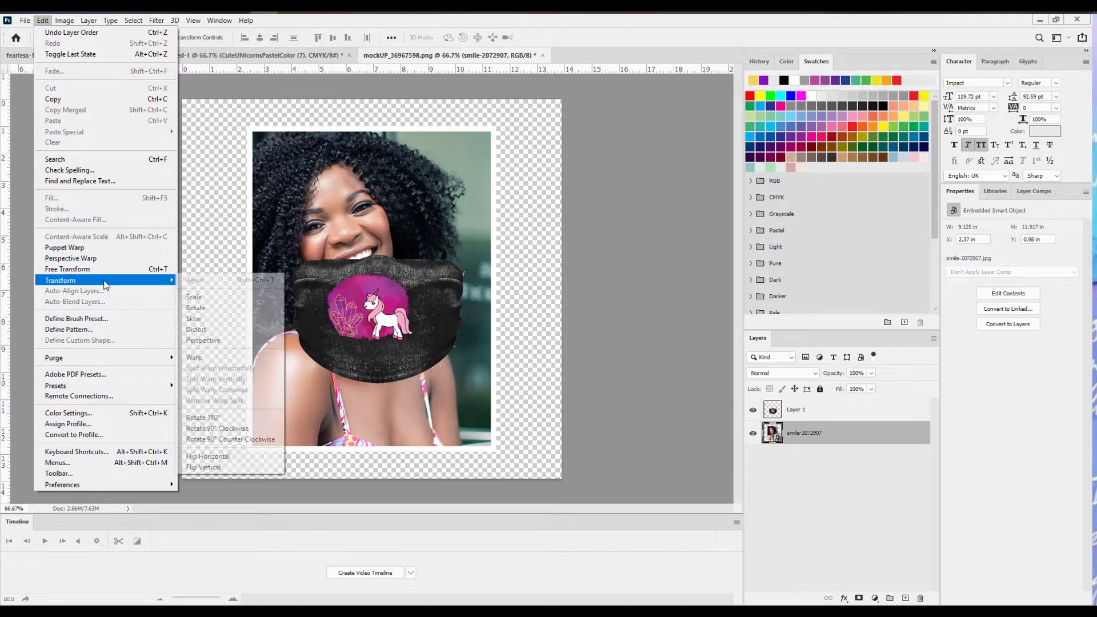
left_click(210, 303)
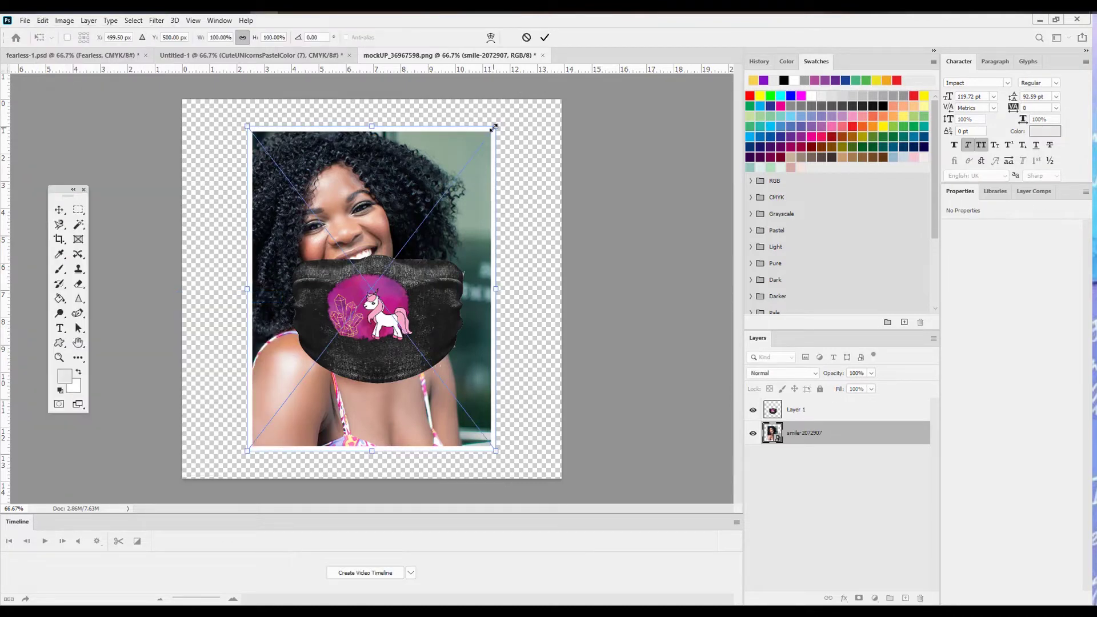
left_click_drag(496, 126, 662, 115)
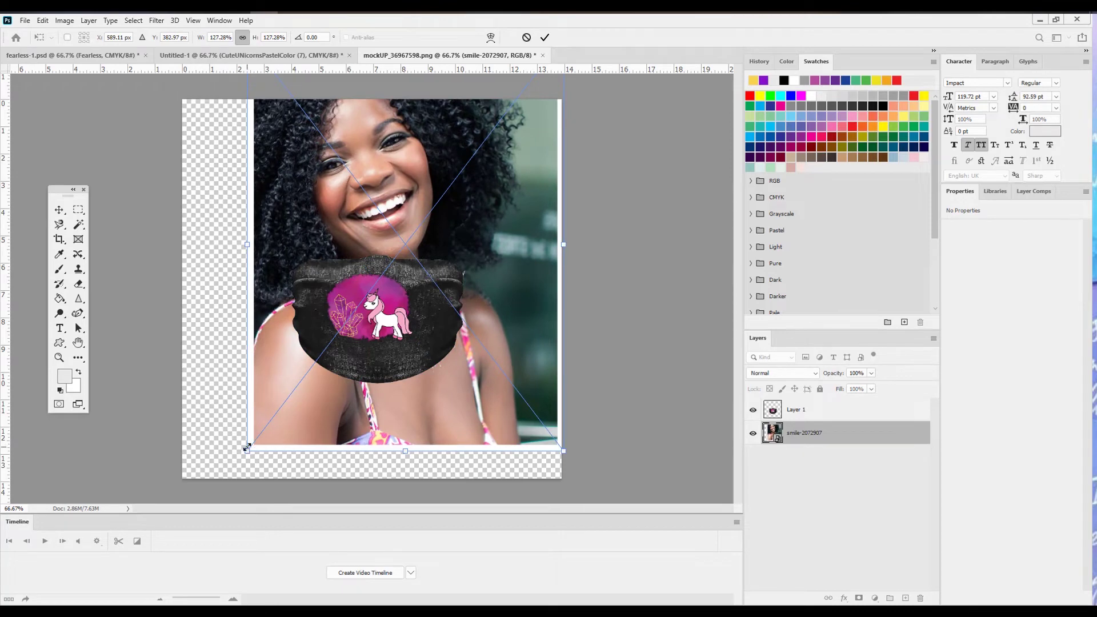
left_click_drag(247, 447, 134, 551)
left_click_drag(478, 158, 517, 182)
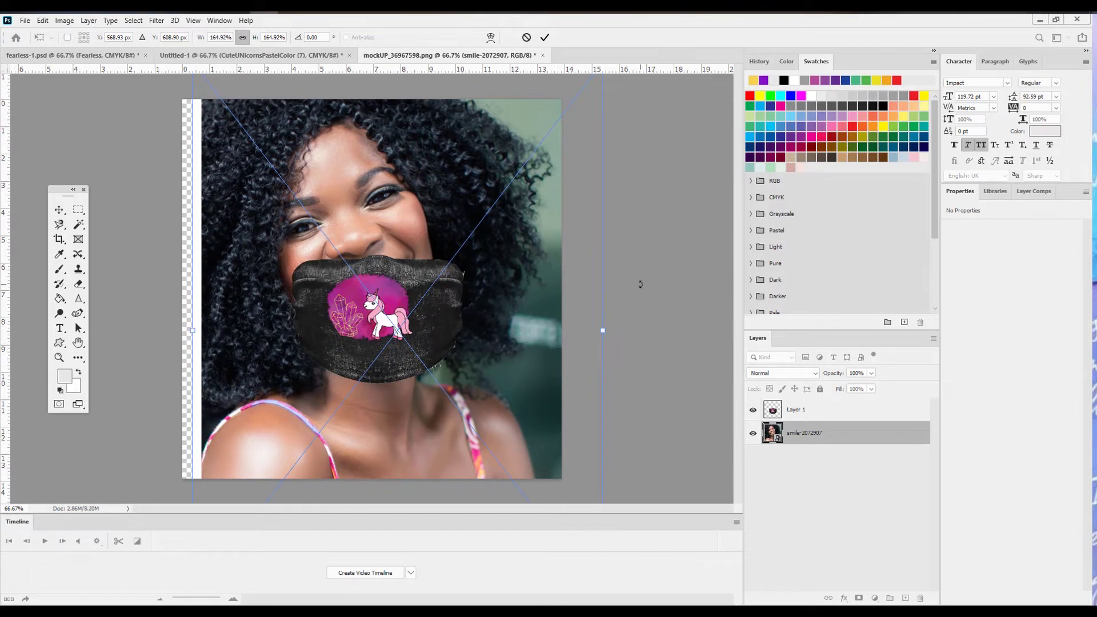
Step: Rotate the woman's photo about 14.3° clockwise, enlarge it to about 207% to fill the canvas, and apply the transform
left_click_drag(638, 286, 644, 349)
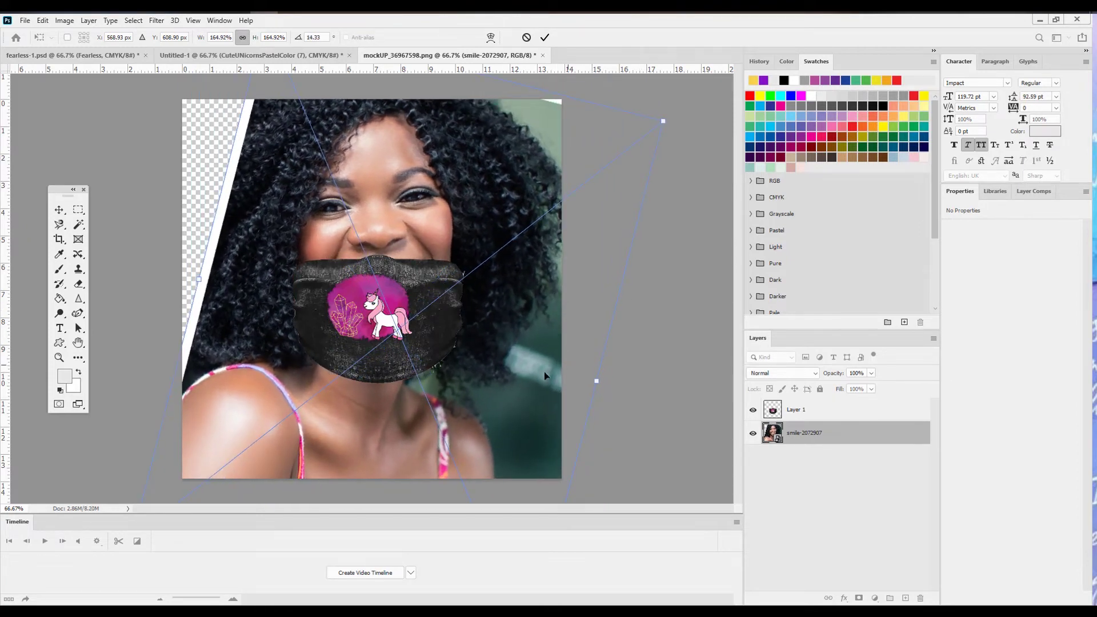
left_click_drag(523, 392, 504, 399)
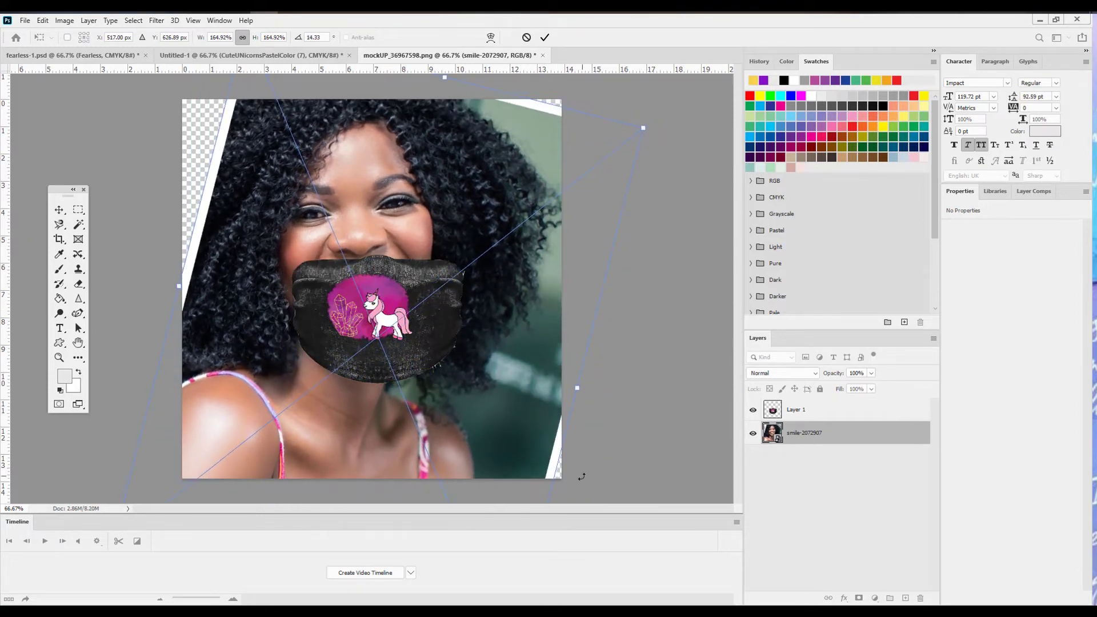
left_click_drag(576, 398, 619, 408)
left_click_drag(180, 286, 119, 277)
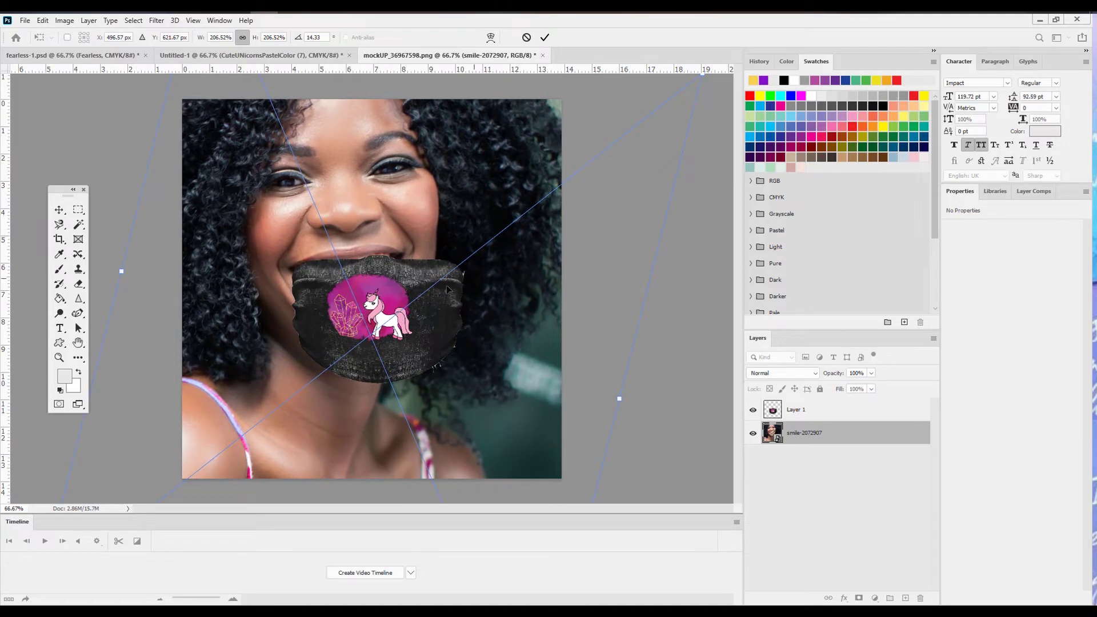
left_click(59, 210)
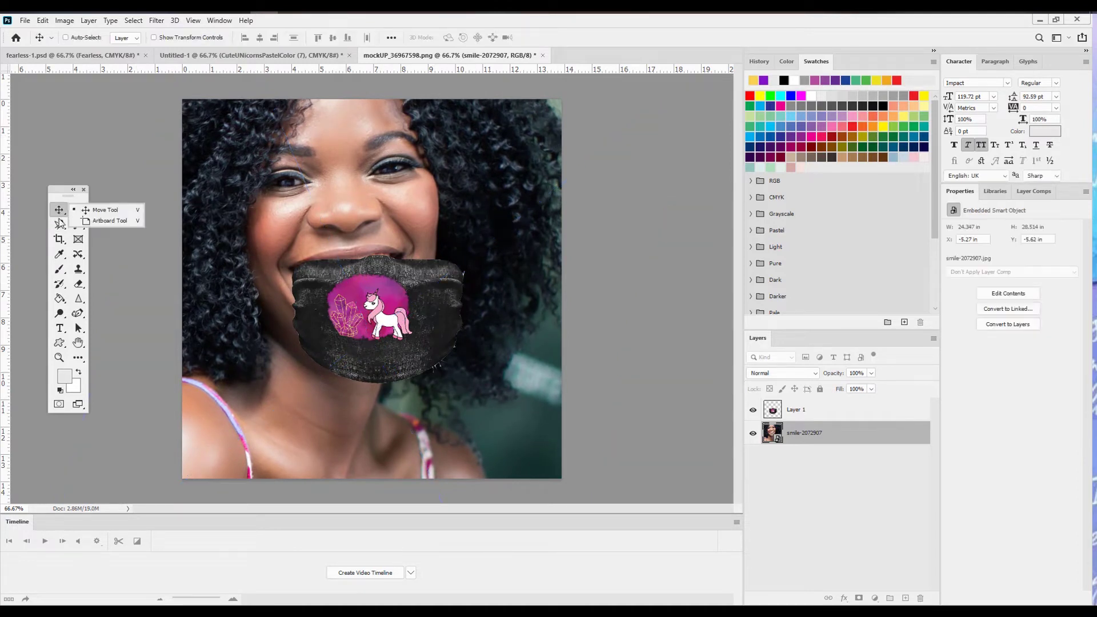
Step: Select the mask layer and move the mask up over the woman's mouth and chin
left_click(848, 410)
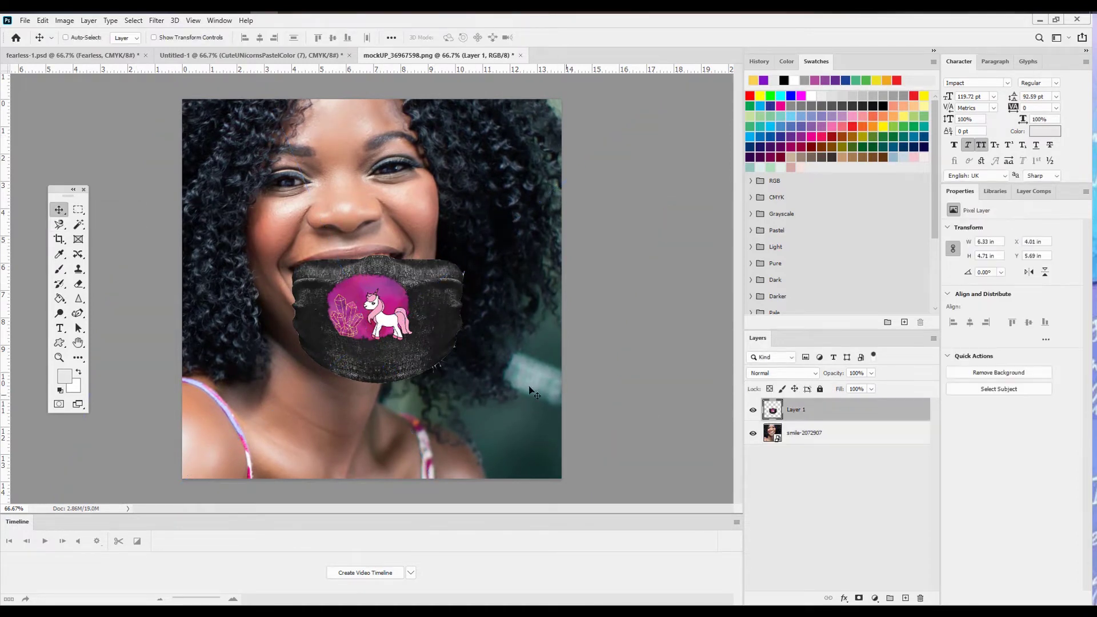
left_click_drag(420, 320, 389, 296)
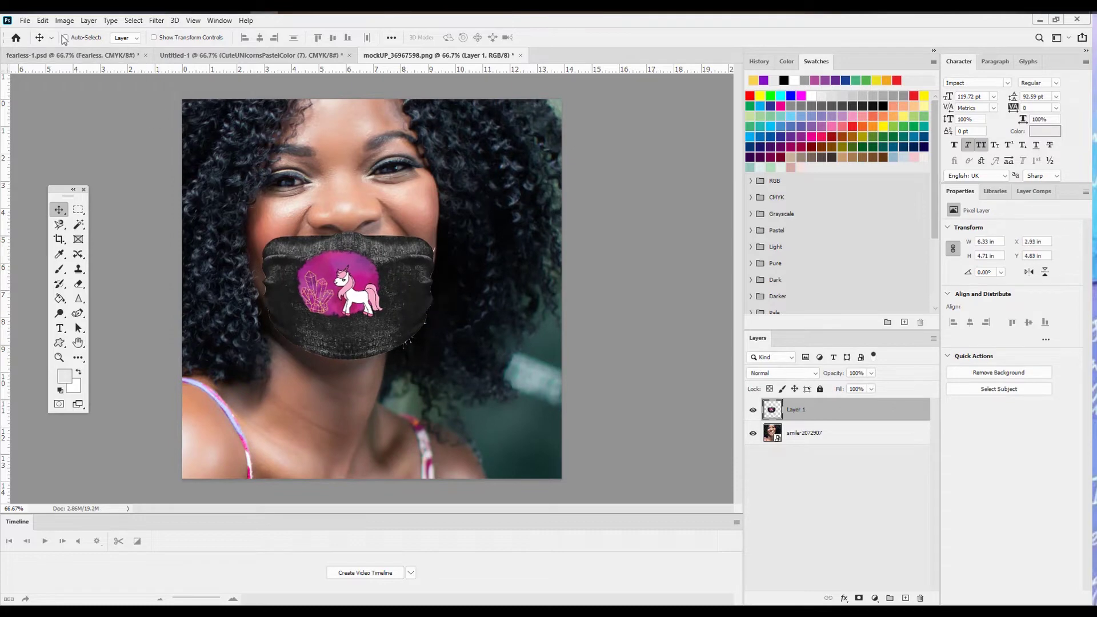
Step: Rotate the mask about 7.4° counterclockwise, move it up over the woman's nose, and apply the transform
left_click(42, 20)
mouse_move(85, 282)
left_click(206, 314)
left_click_drag(397, 366, 417, 378)
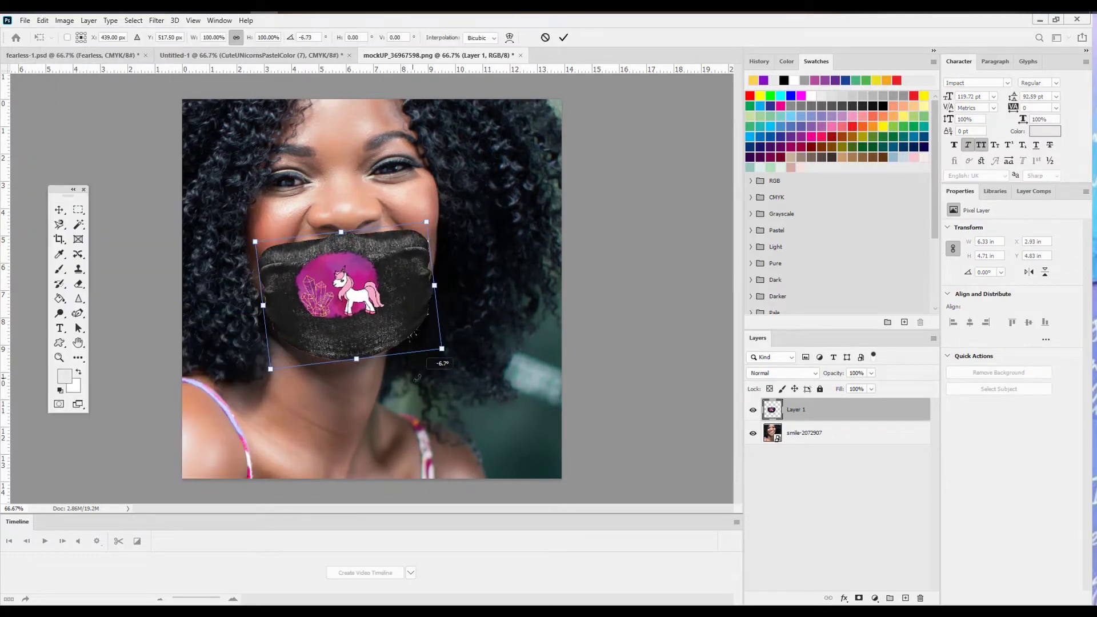
left_click_drag(393, 316, 393, 281)
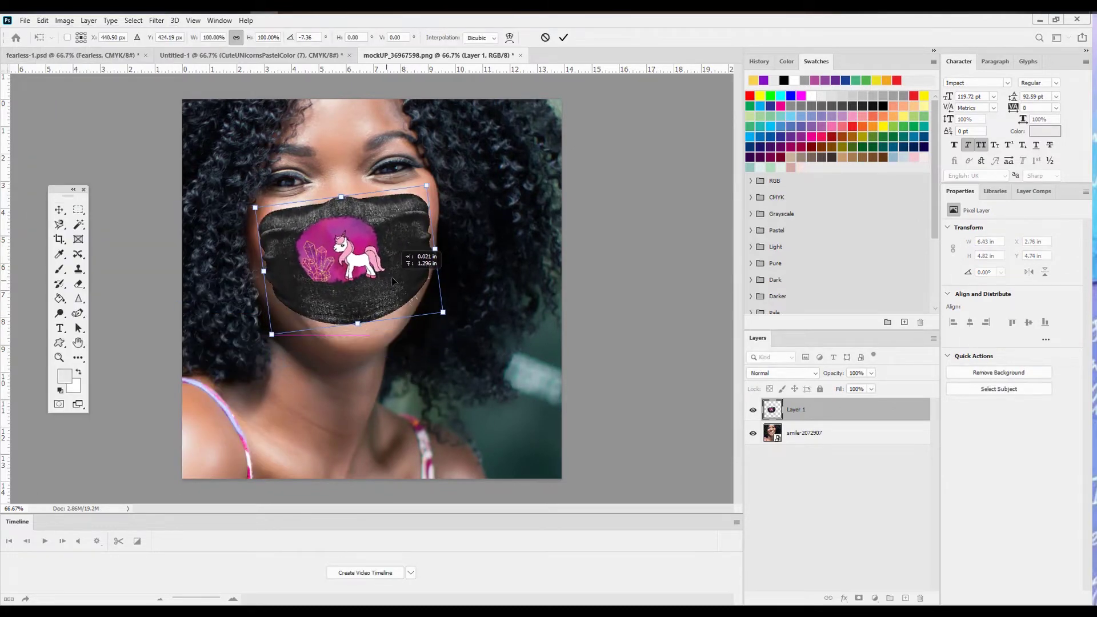
left_click_drag(451, 320, 448, 302)
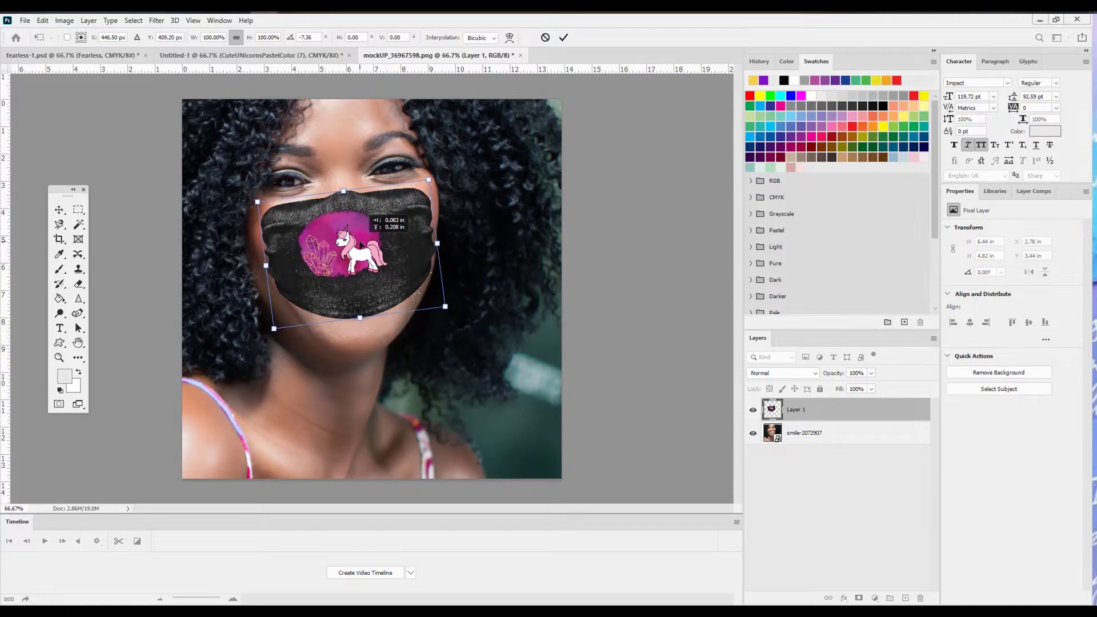
key("Return")
Step: Scale the mask up to about 7.49 by 5.61 in so it covers the face from cheek to cheek
left_click(43, 20)
mouse_move(86, 282)
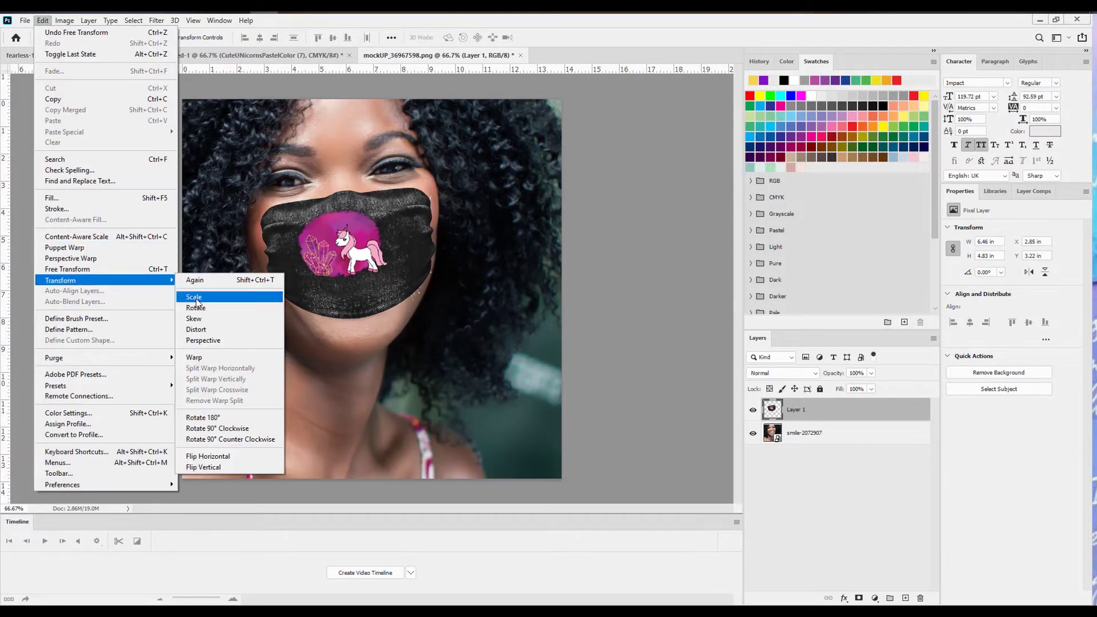
left_click(196, 297)
left_click_drag(255, 323, 247, 331)
mouse_move(436, 328)
left_mouse_down()
mouse_move(457, 345)
mouse_move(446, 339)
left_mouse_up()
key("Return")
Step: Switch to the browser, open Etsy in a new tab to examine how its face mask listings look, and return to Photoshop
left_click(1039, 20)
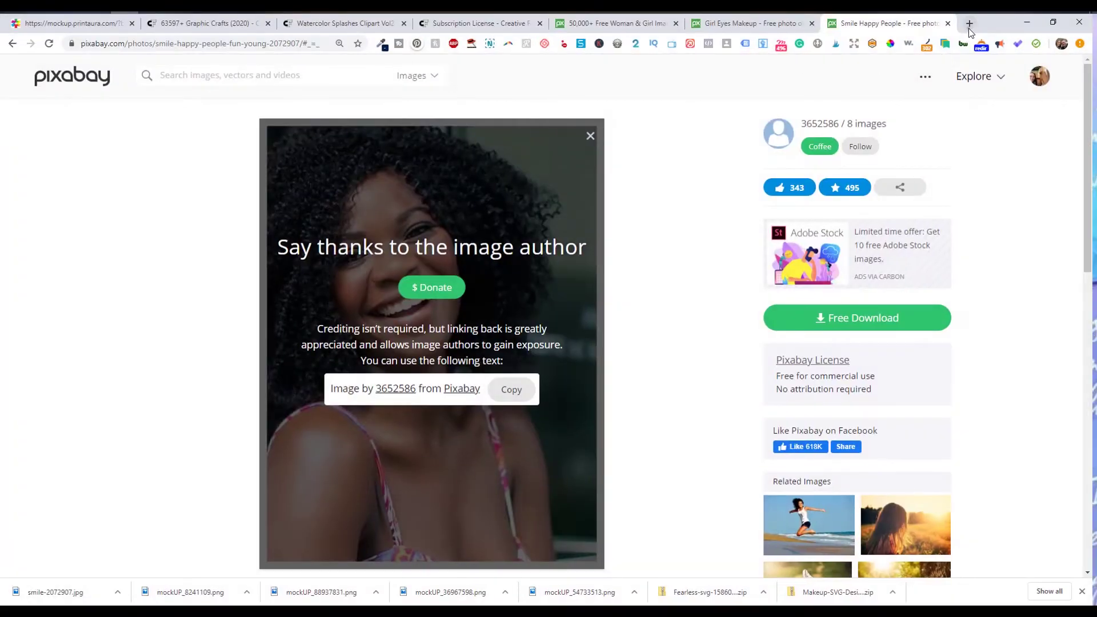
left_click(970, 23)
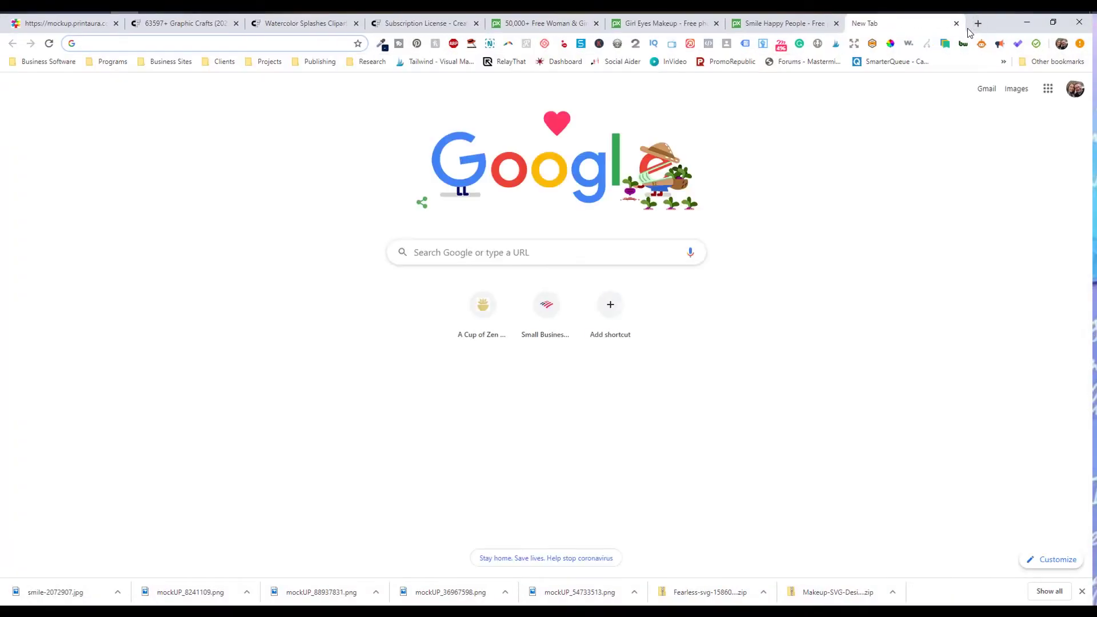
type("etsy")
key("Return")
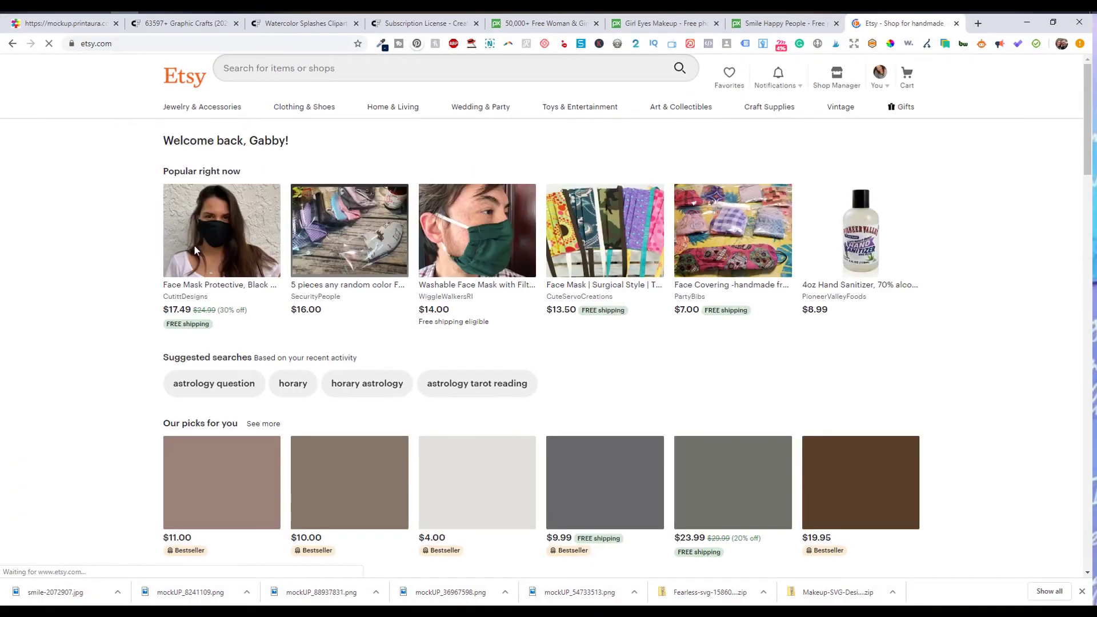
left_click(1027, 23)
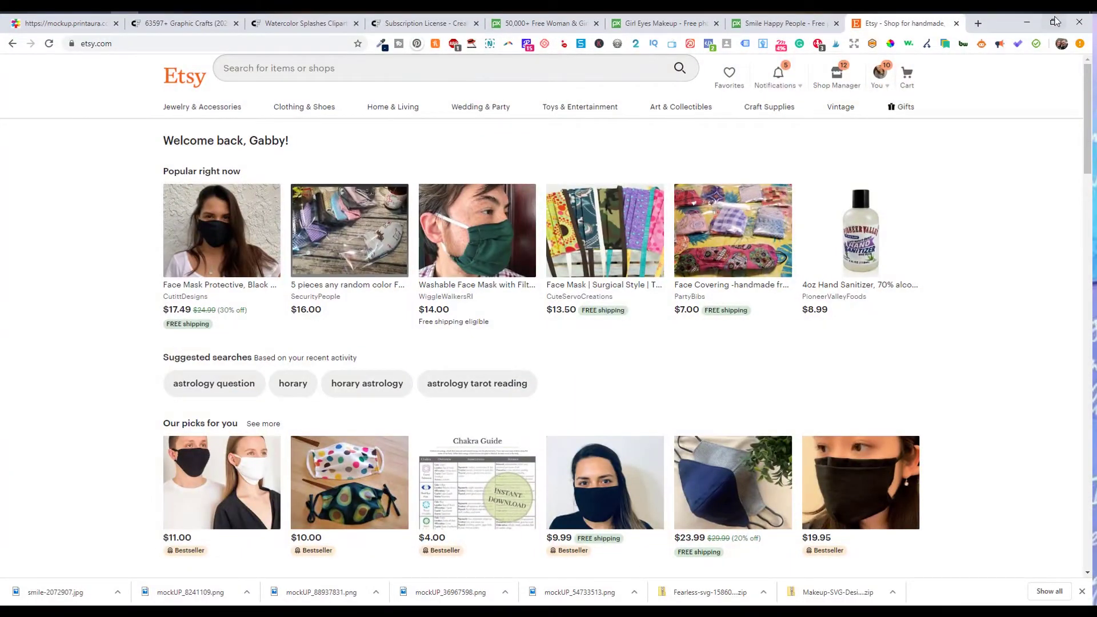
left_click(1026, 22)
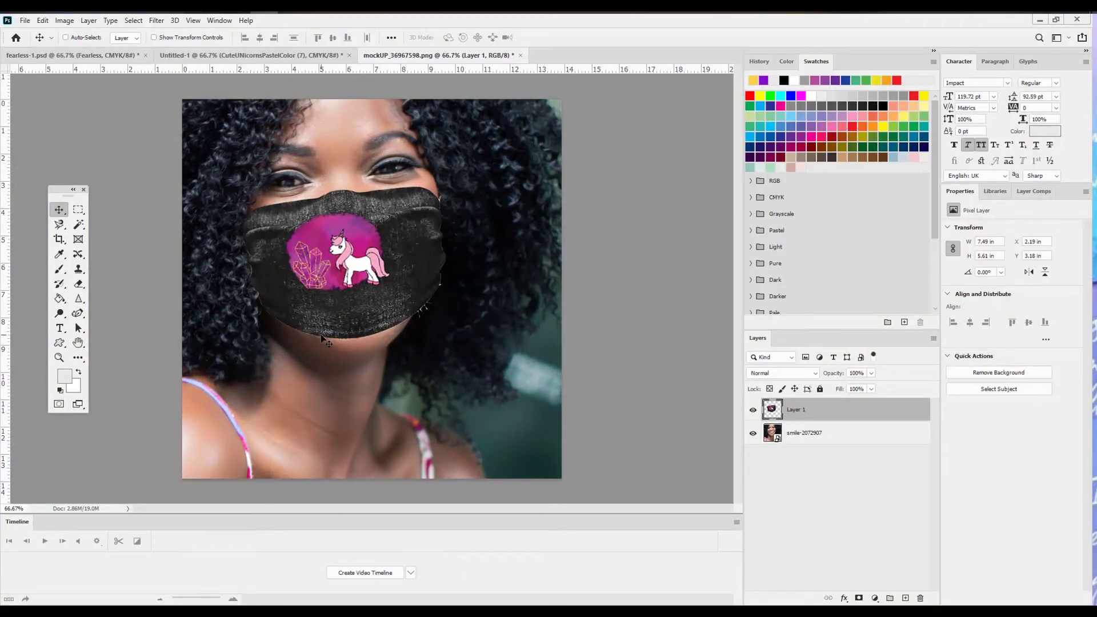
Step: Shift the mask slightly down over the chin, scale it to about 7.28 by 5.46 in, and apply the transform
left_click_drag(337, 309, 346, 319)
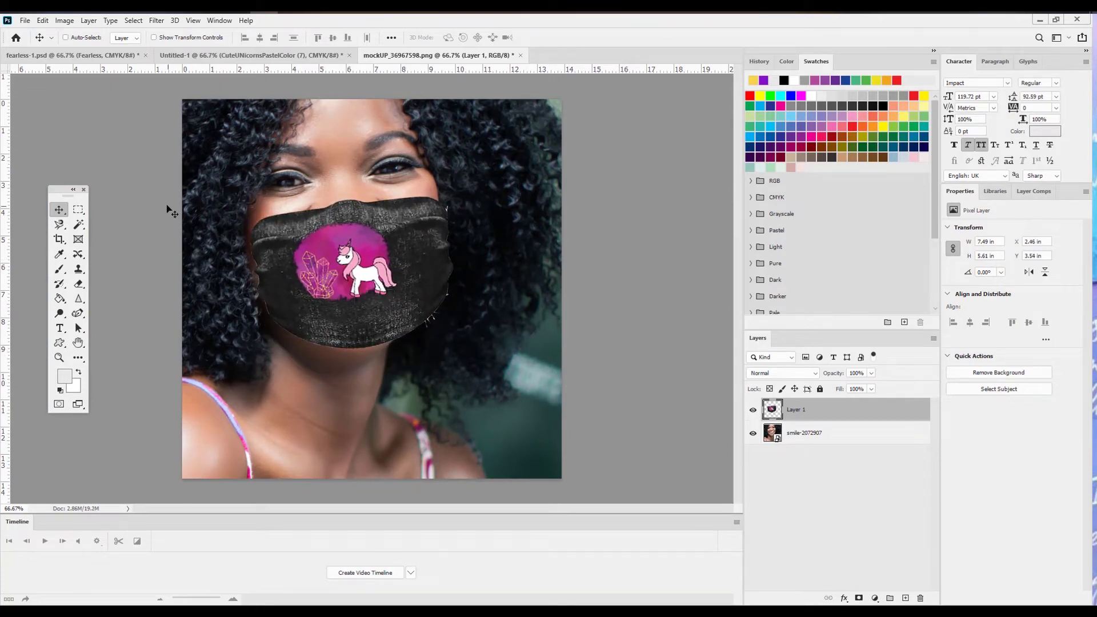
left_click(42, 20)
left_click(228, 296)
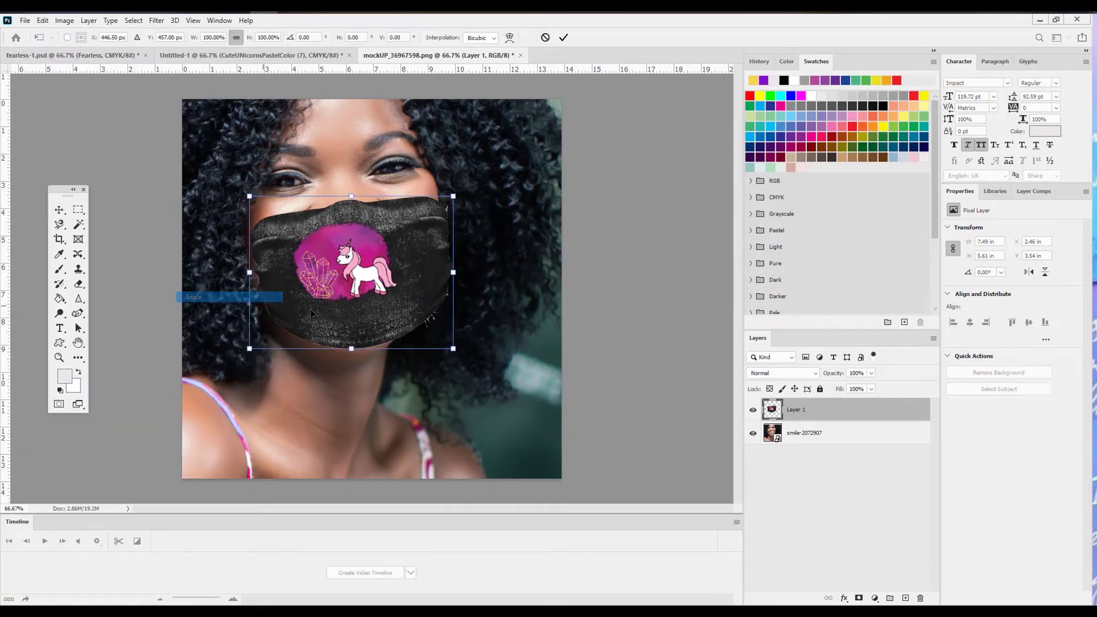
left_click_drag(457, 350, 453, 341)
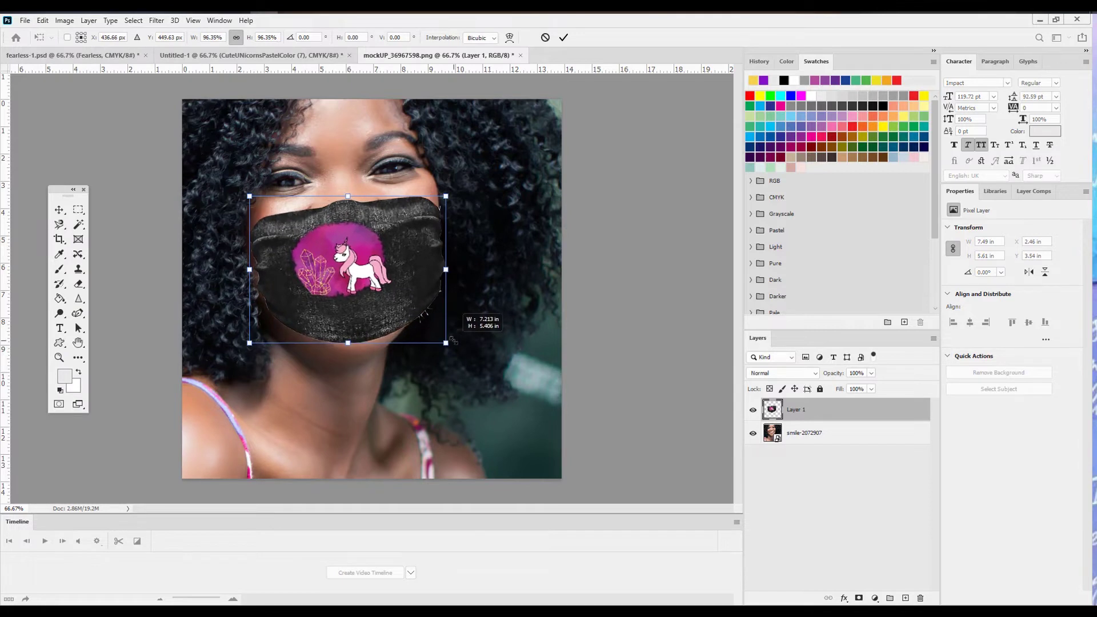
left_click_drag(249, 343, 247, 344)
left_click_drag(319, 300, 322, 300)
key("Return")
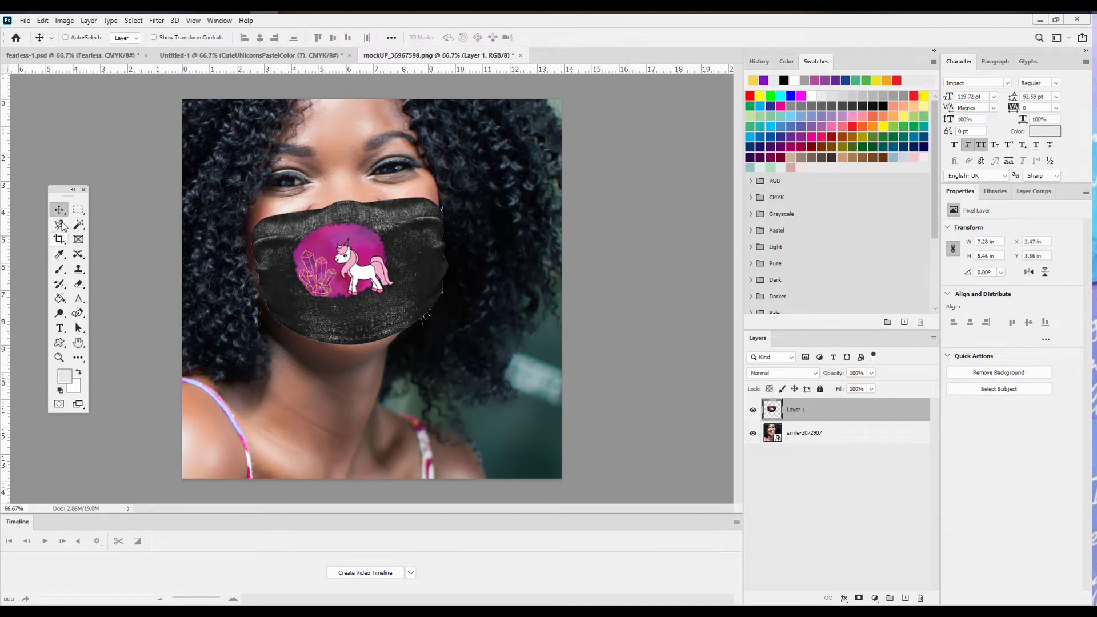
Step: Erase the stray white fibres along the mask's lower edge beside the hair with a 100 px Eraser
left_click(80, 283)
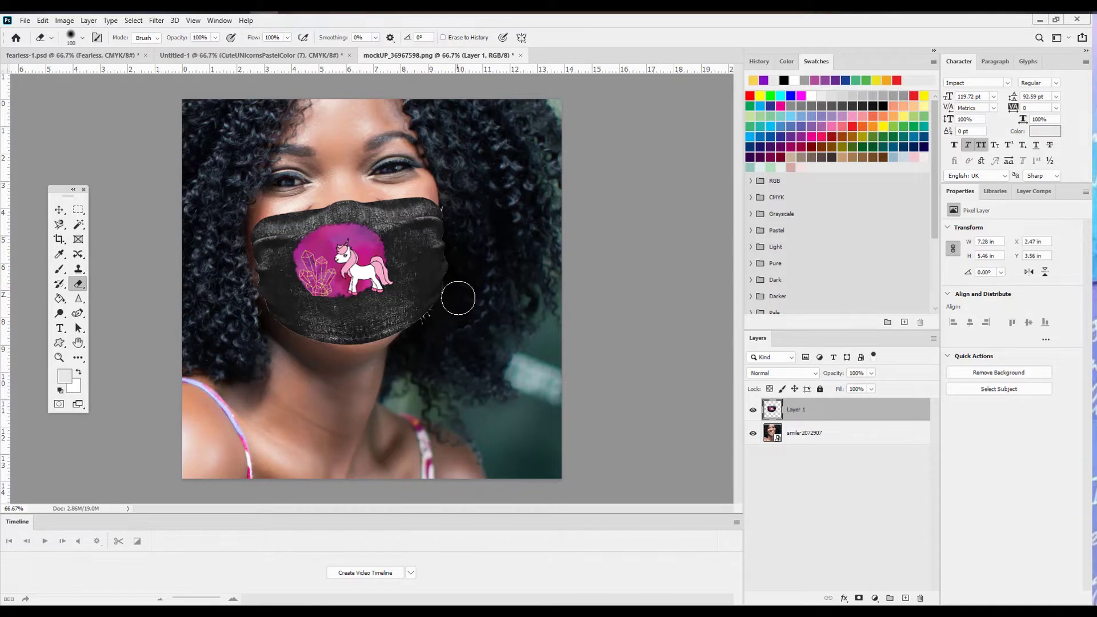
key("ctrl+plus")
key("ctrl+plus")
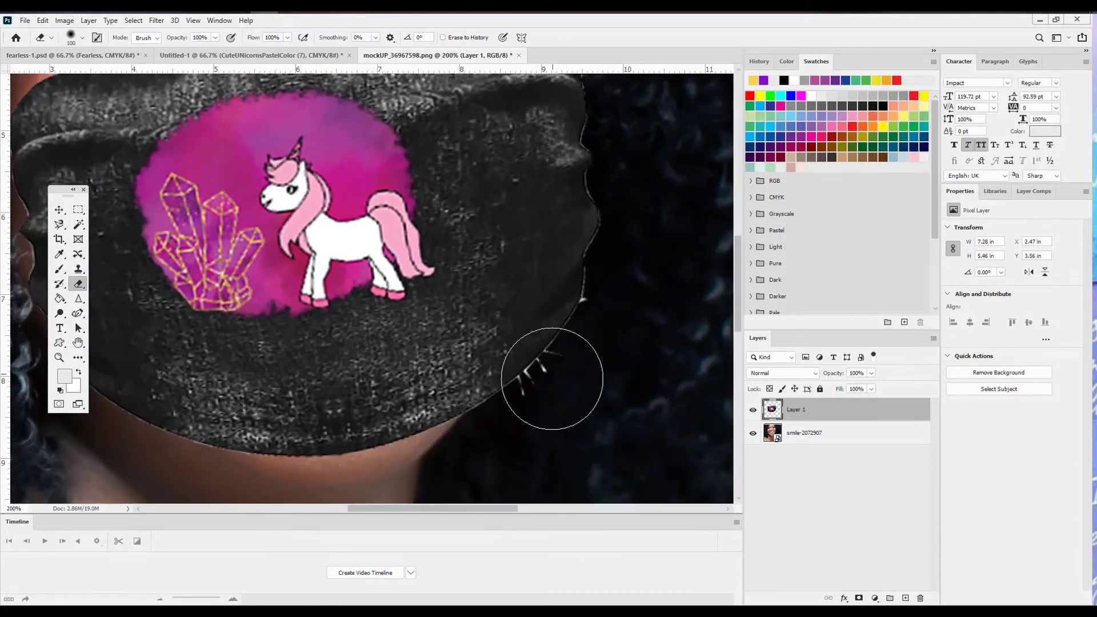
left_click_drag(584, 393, 558, 416)
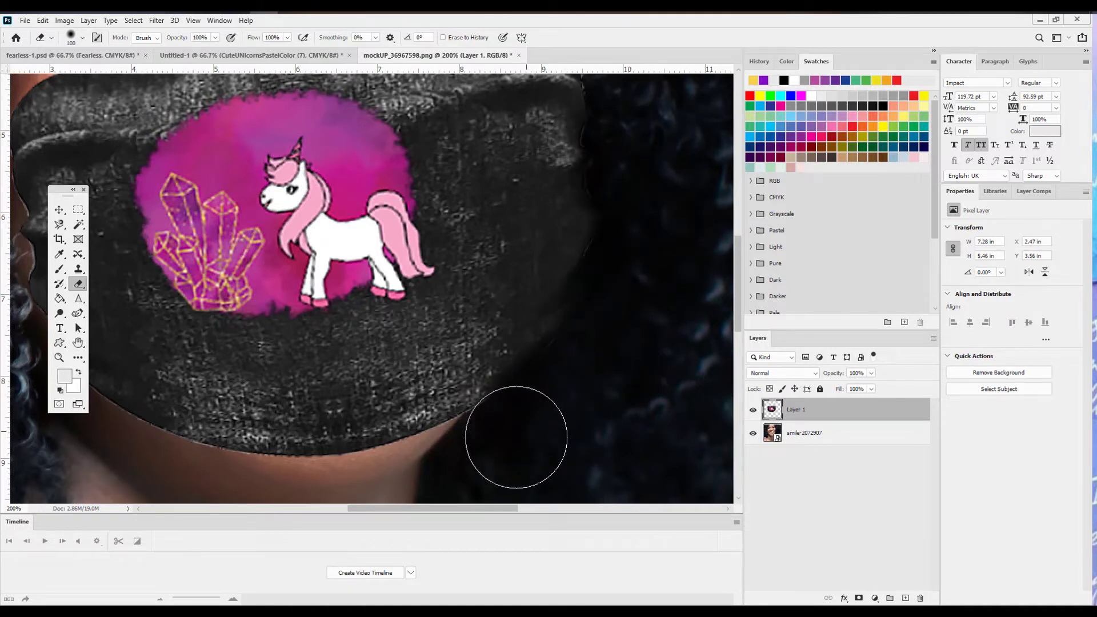
Step: Undo the last eraser strokes that cut into the mask's lower edge
left_click(43, 20)
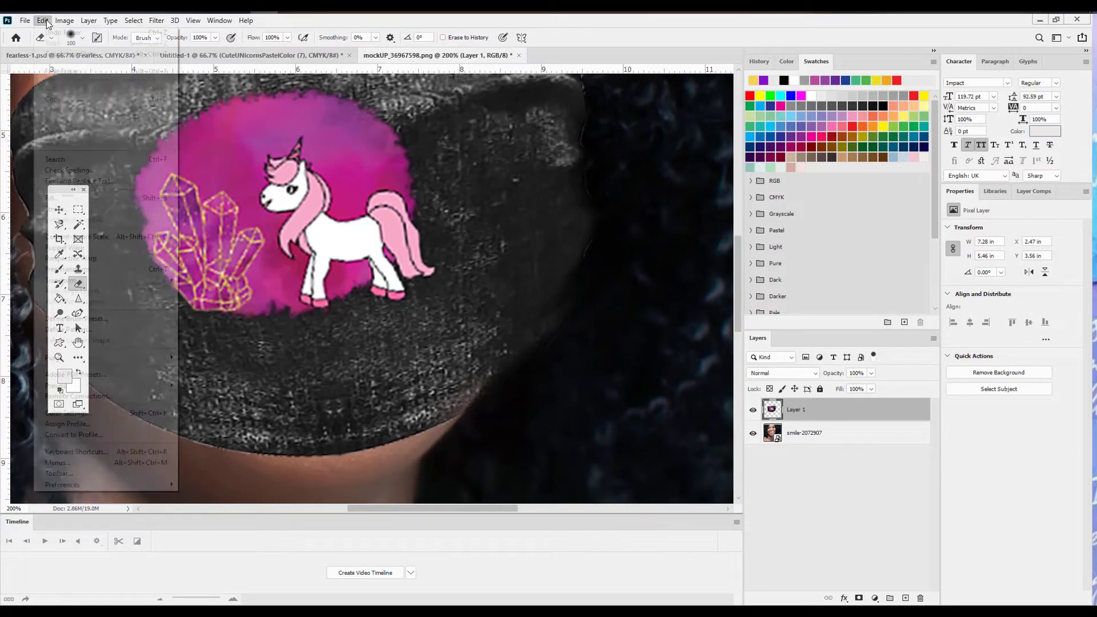
left_click(43, 20)
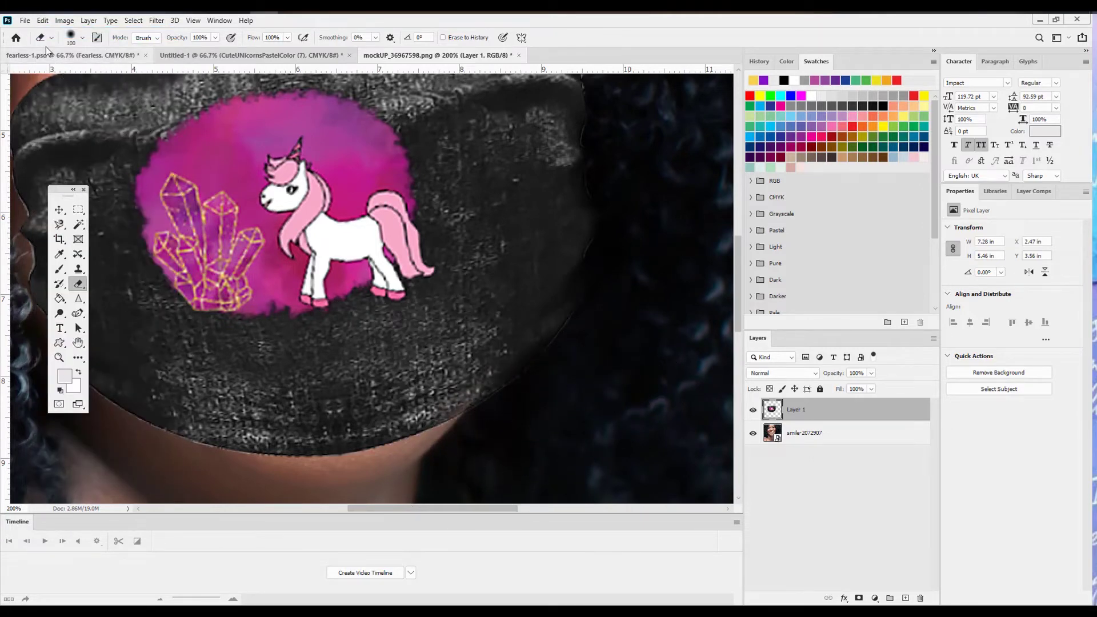
left_click(43, 20)
left_click(43, 21)
scroll(298, 420, "down", 2)
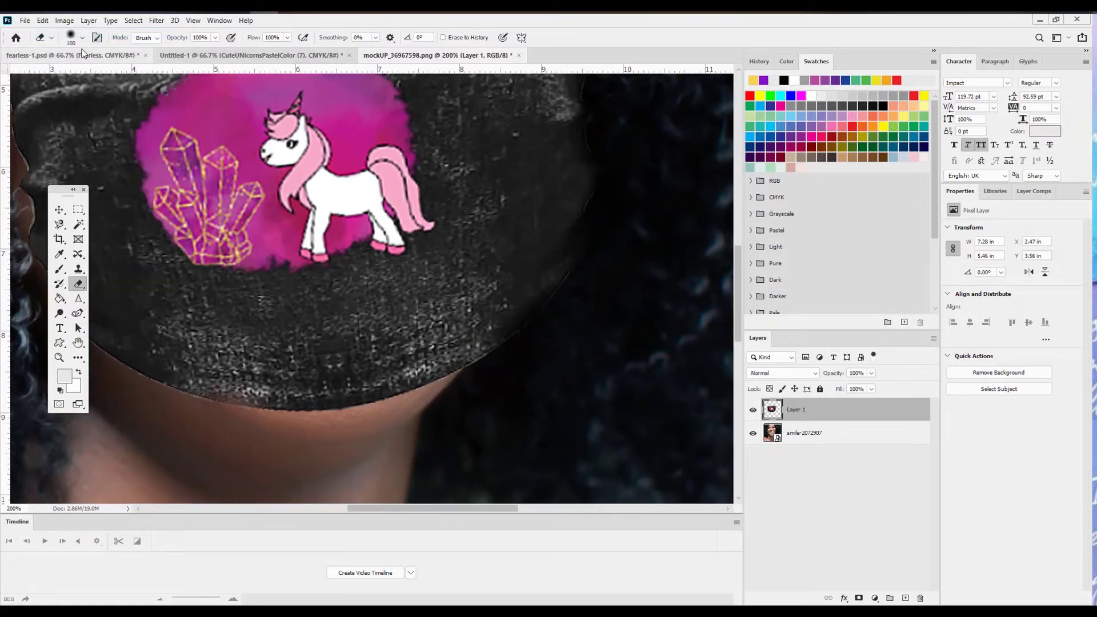
left_click(42, 20)
left_click(57, 32)
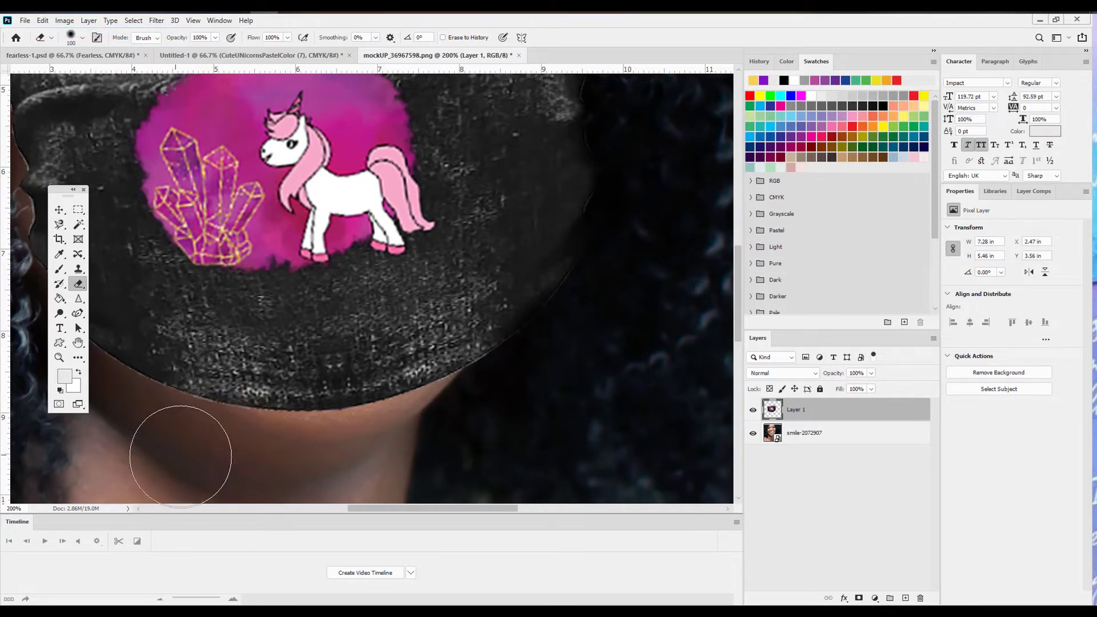
Step: Erase the stray white mark at the mask's upper corner beside the cheek, undo the excess strokes, and reduce the eraser size to 25
scroll(661, 406, "up", 3)
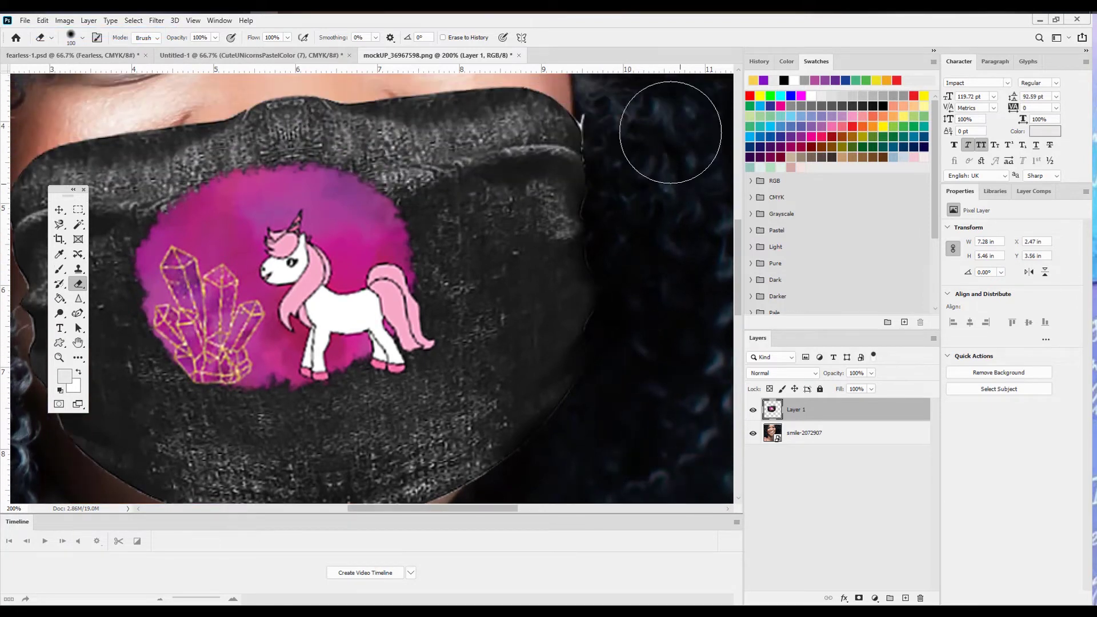
scroll(642, 191, "up", 5)
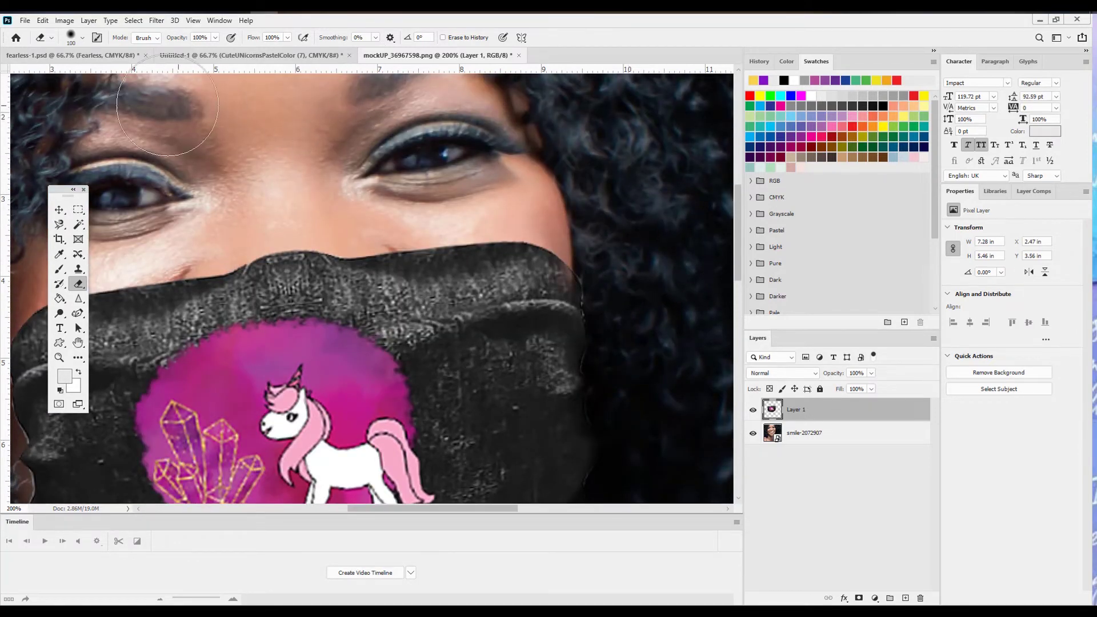
scroll(477, 244, "down", 3)
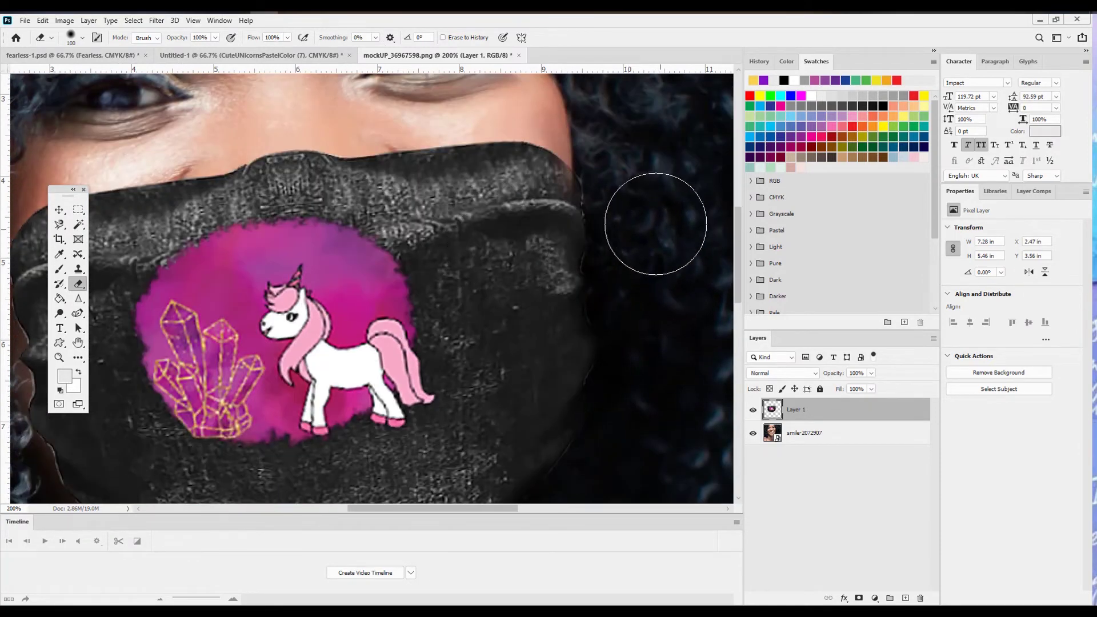
left_click(43, 22)
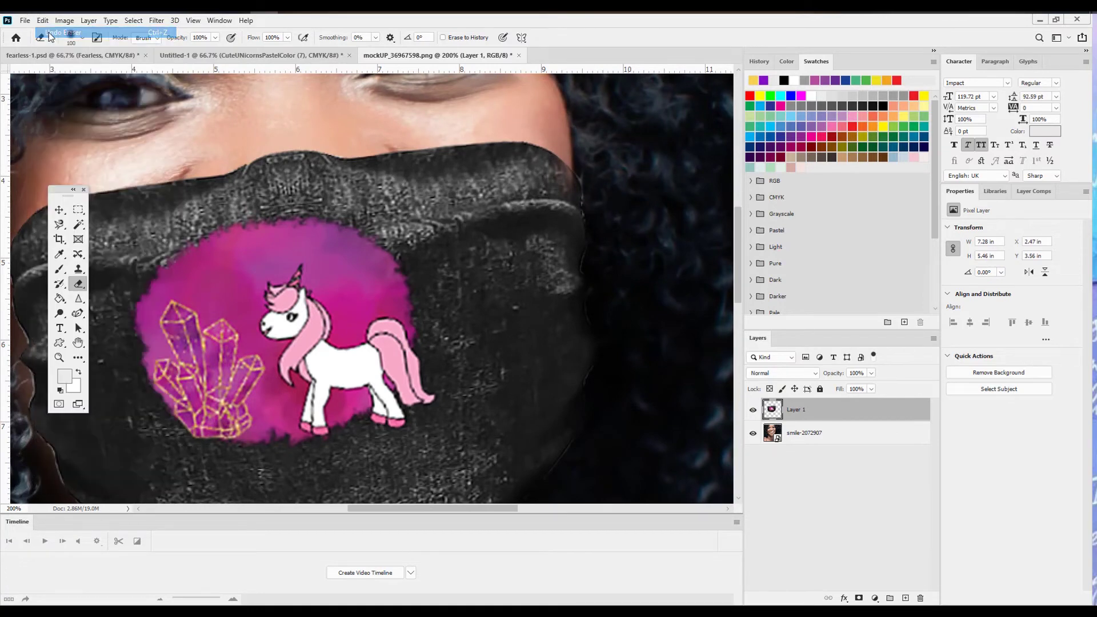
left_click(45, 22)
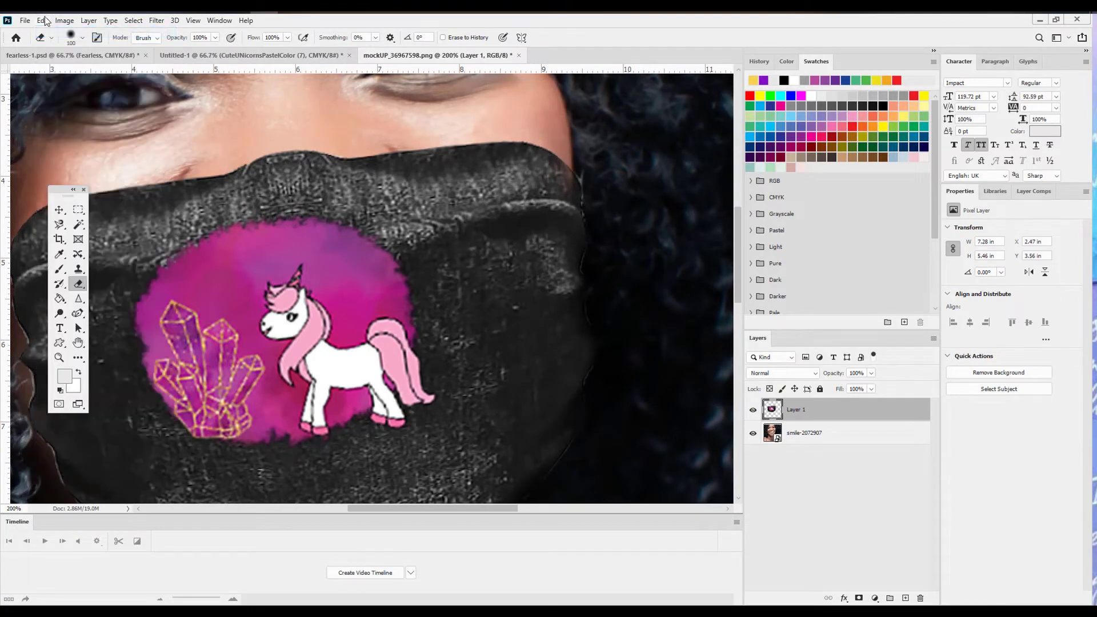
left_click(58, 33)
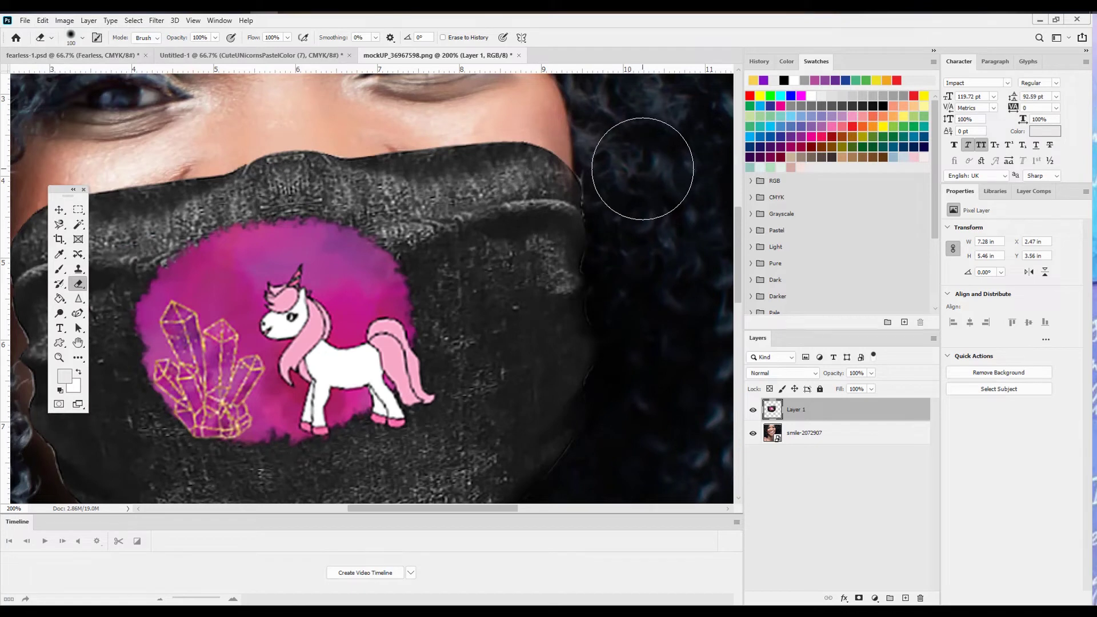
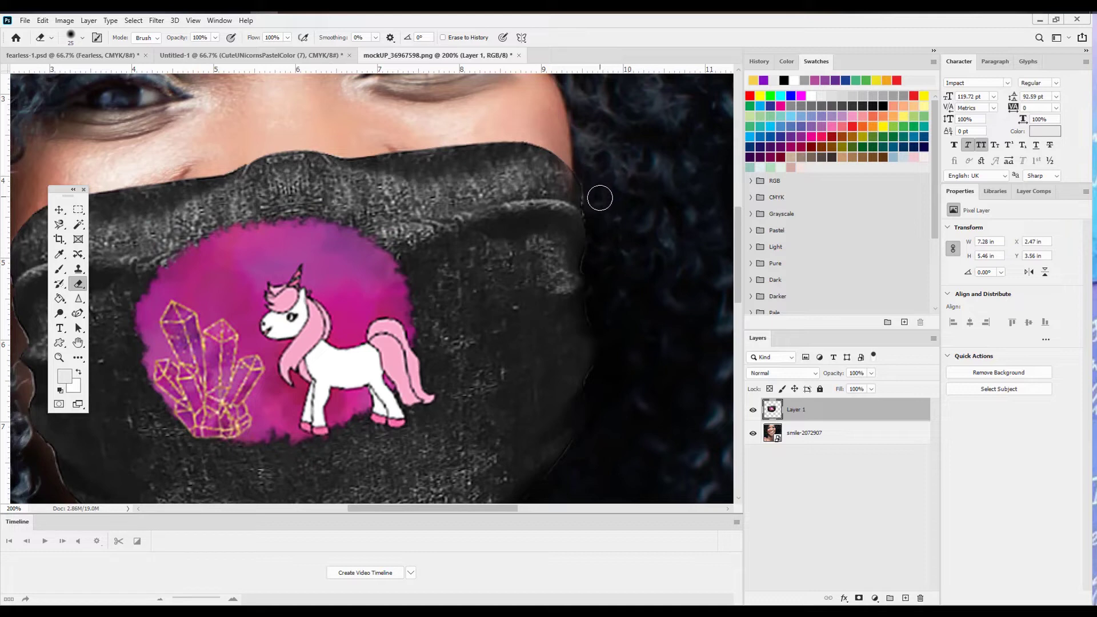
scroll(245, 197, "up", 2)
key("ctrl+minus")
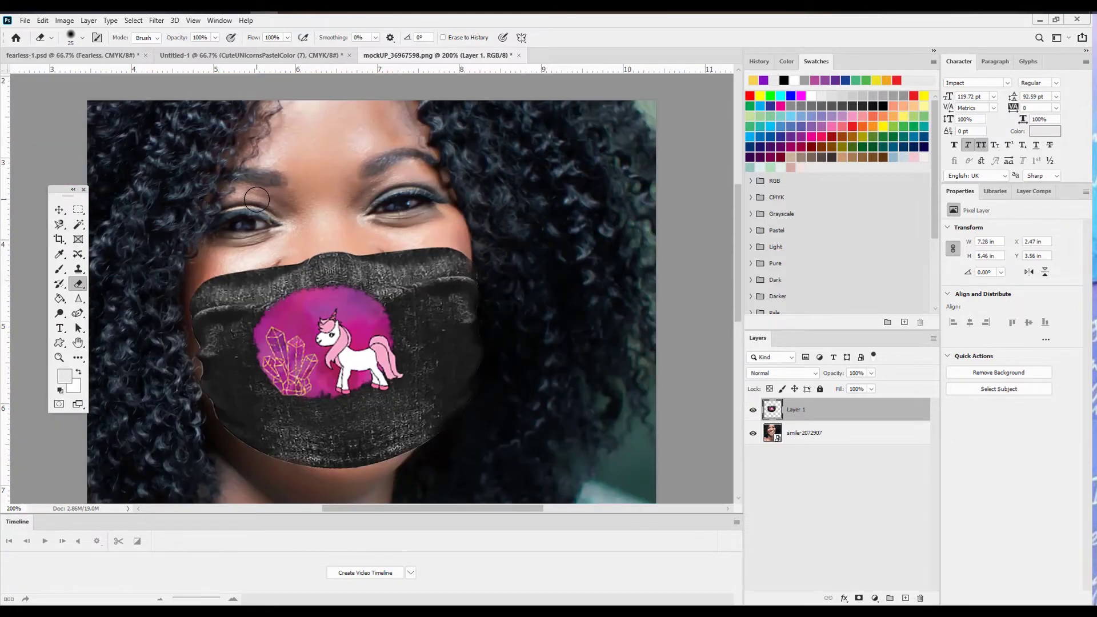
key("ctrl+minus")
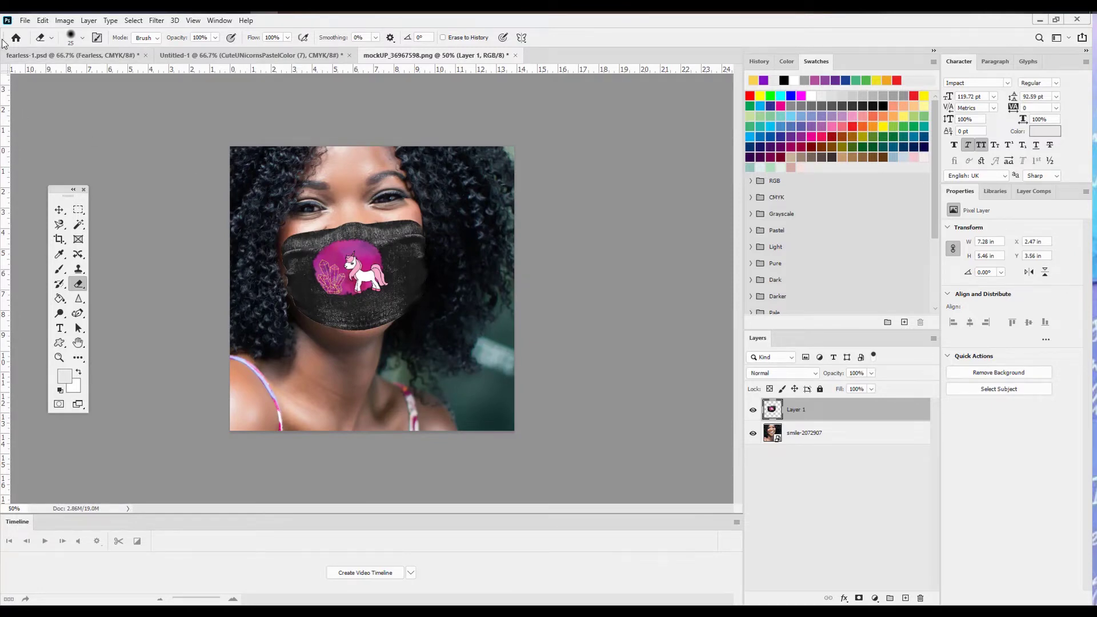
Step: Save the document as the Photoshop file mask1-model1 in Downloads
left_click(25, 21)
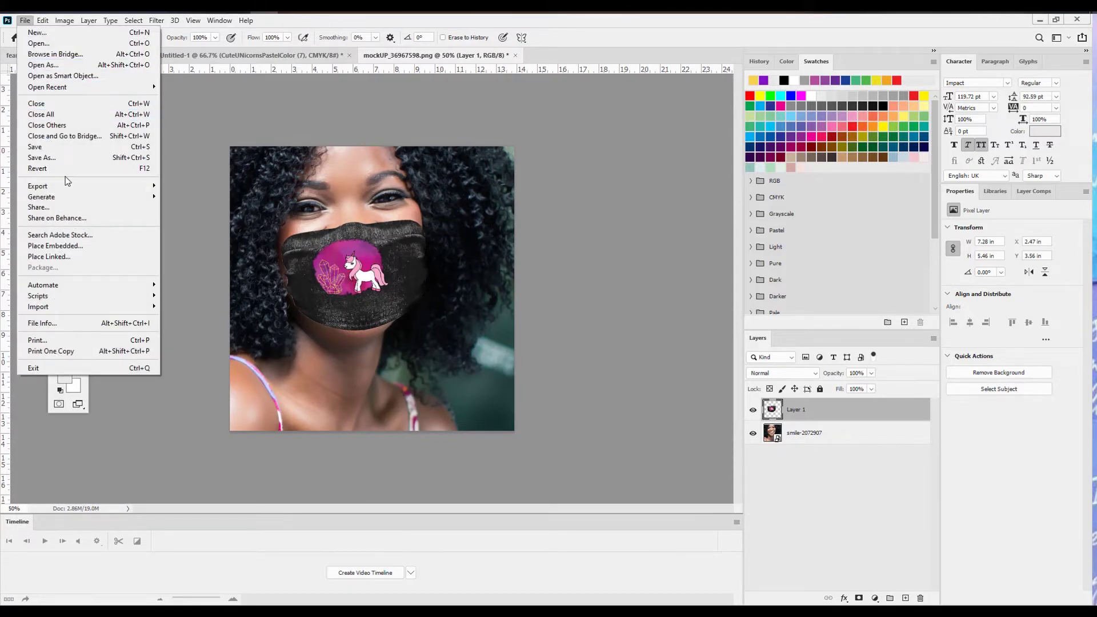
left_click(57, 157)
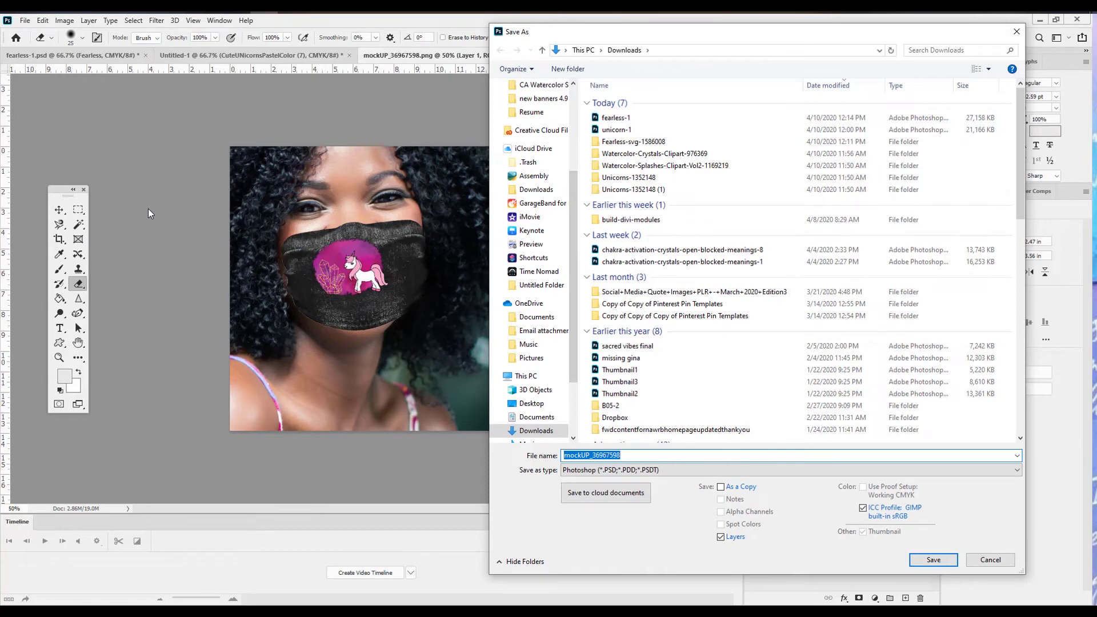
type("mask1-model1")
key("Return")
key("Return")
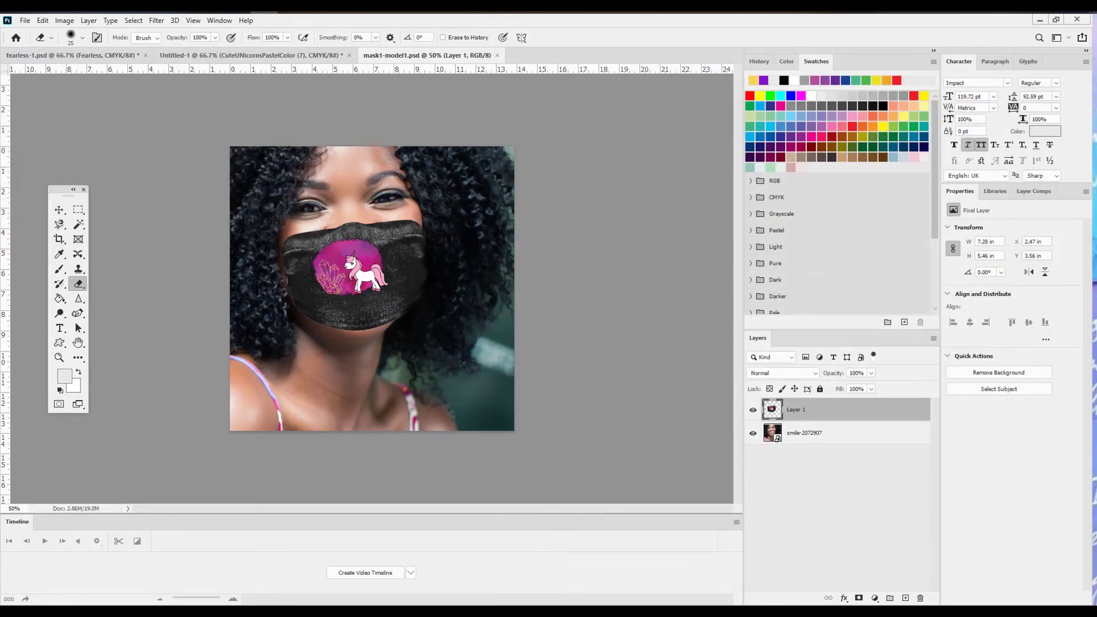
Step: Save a JPEG copy of the mockup as mask1-model1 in Downloads, accepting the default JPEG options
left_click(25, 21)
left_click(41, 157)
left_click(662, 469)
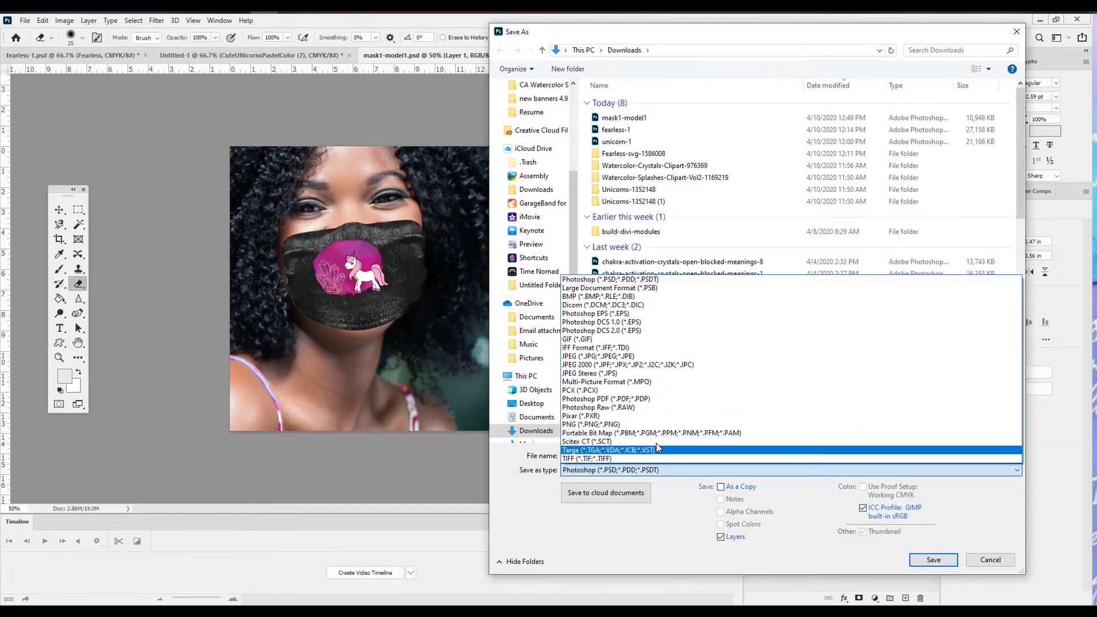
left_click(666, 424)
left_click(666, 470)
left_click(674, 356)
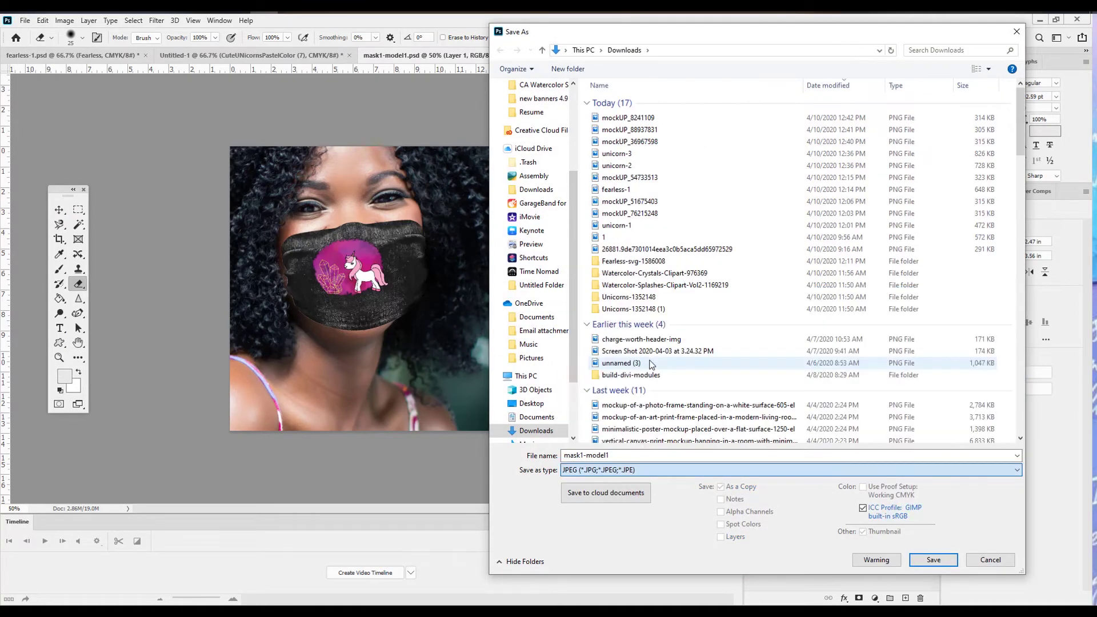
key("Return")
key("Return")
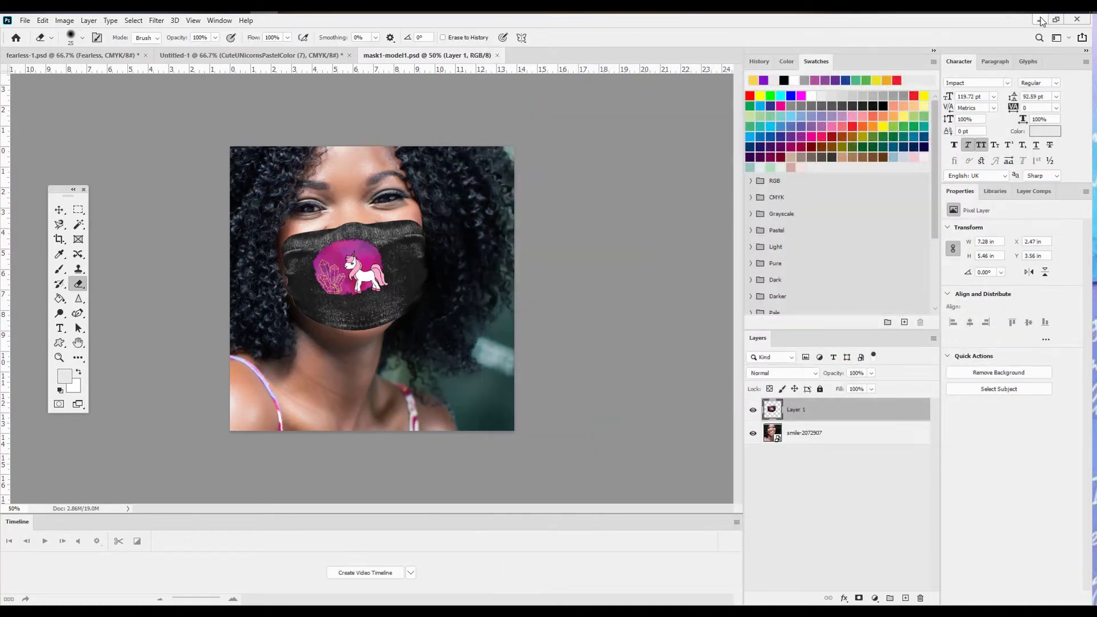
Step: Switch to the browser, close the used smile photo page, open Unsplash in a new page and search for "woman"
left_click(1039, 20)
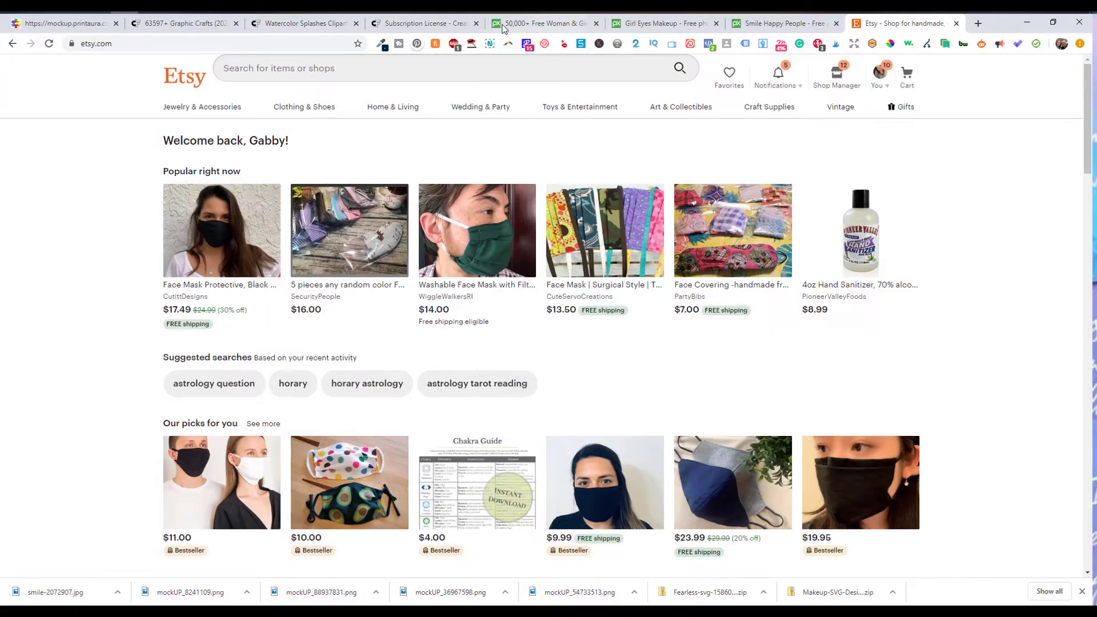
left_click(783, 23)
left_click(836, 23)
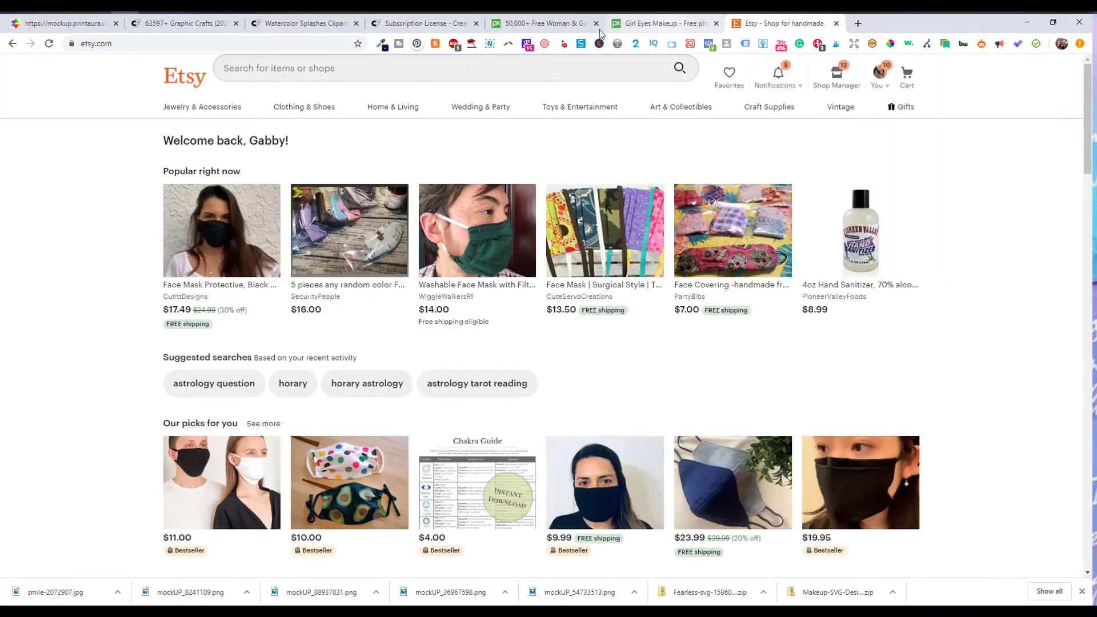
left_click(612, 24)
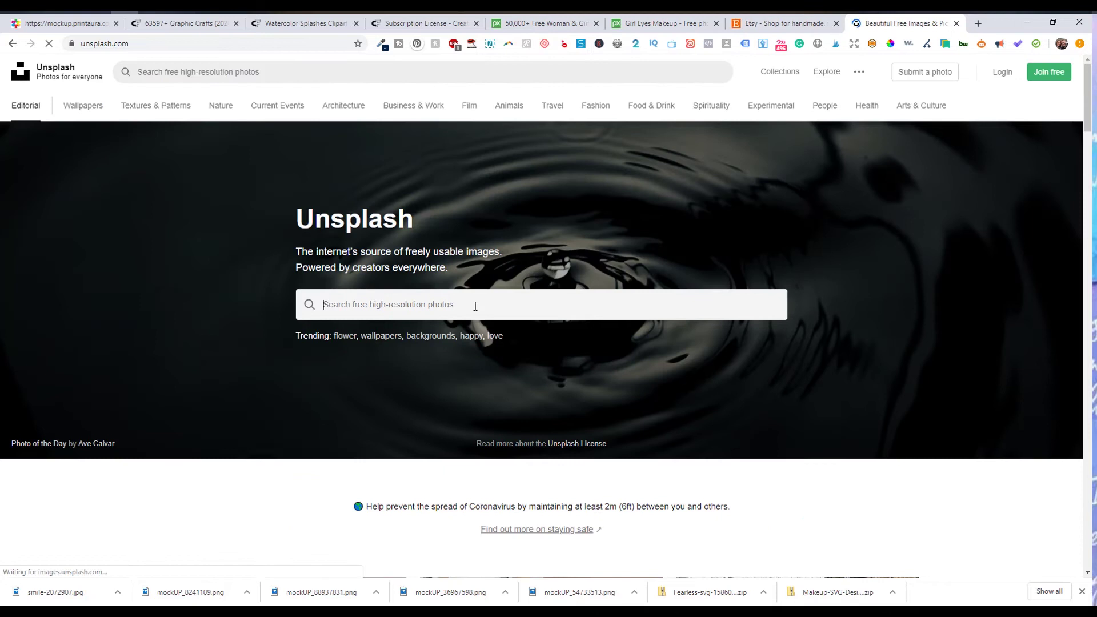
left_click(474, 304)
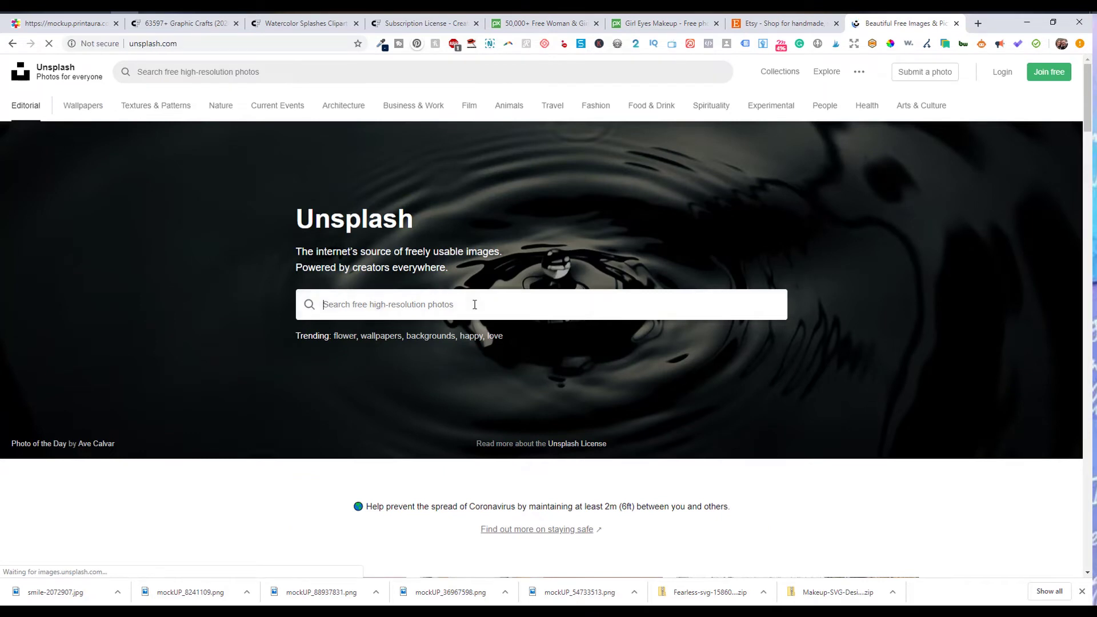
type("woman")
key("Return")
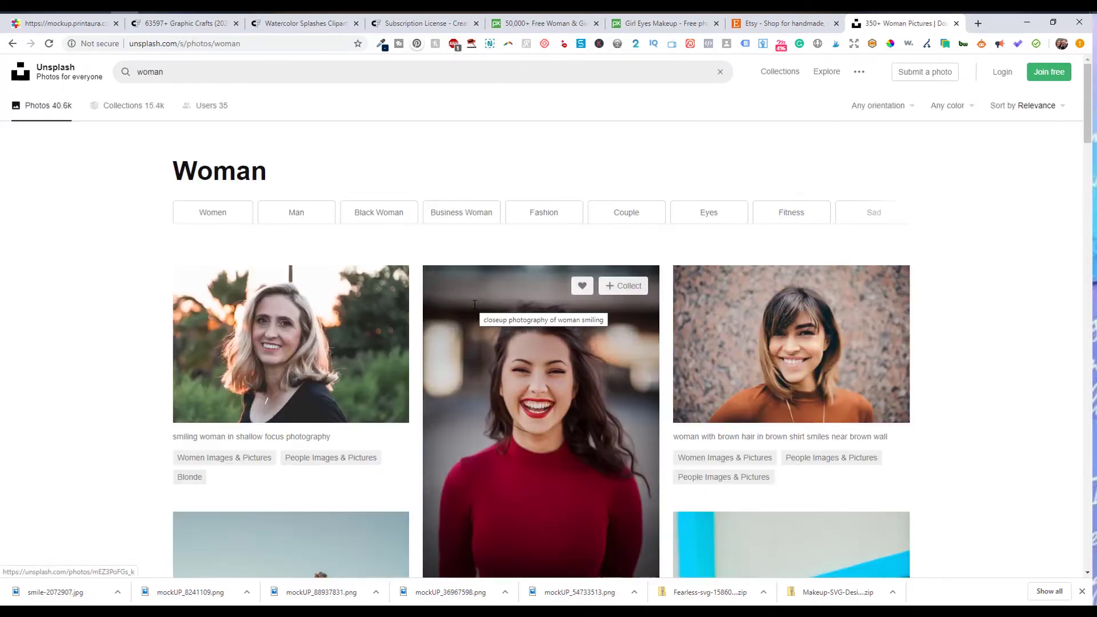
Step: Open the Unsplash photo of the laughing woman in a red turtleneck and download it for free
scroll(646, 300, "down", 2)
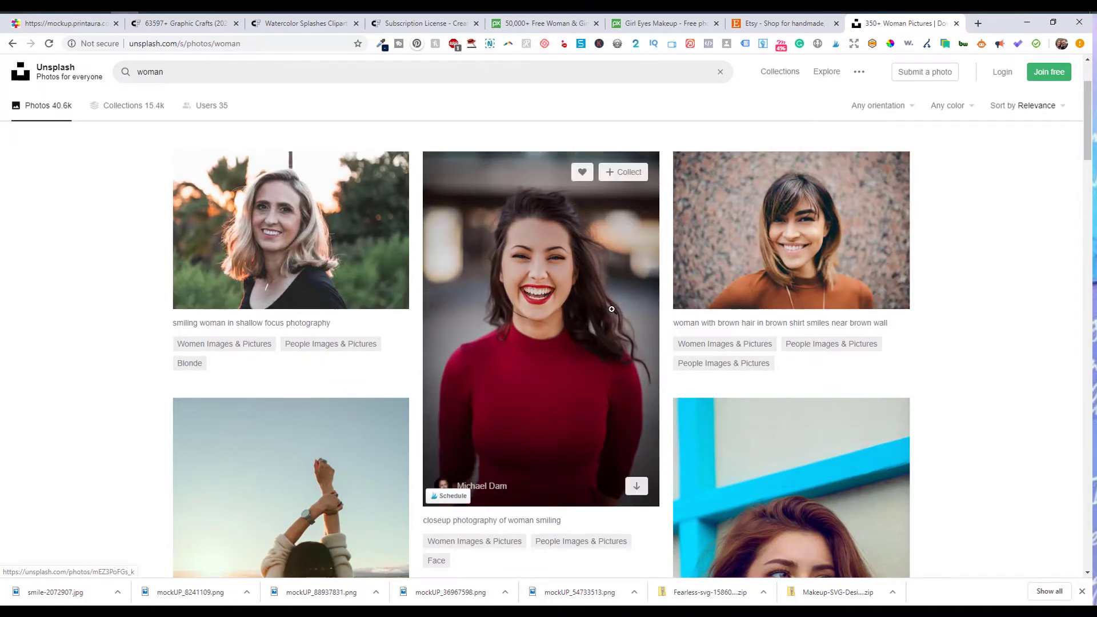
scroll(553, 316, "down", 3)
scroll(552, 317, "up", 3)
left_click(599, 278)
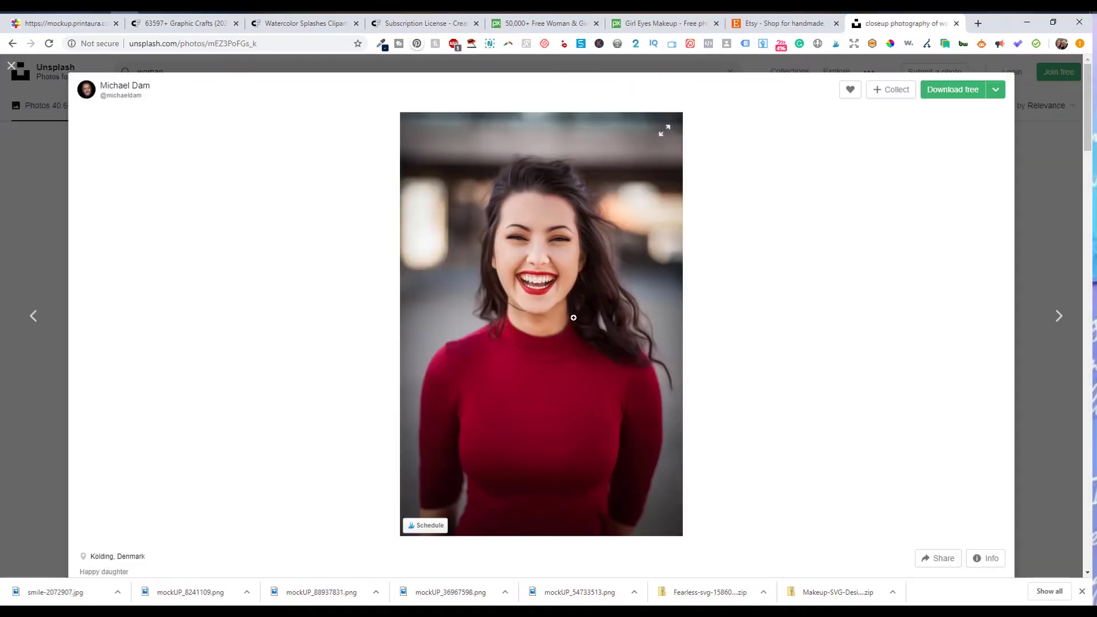
left_click(967, 90)
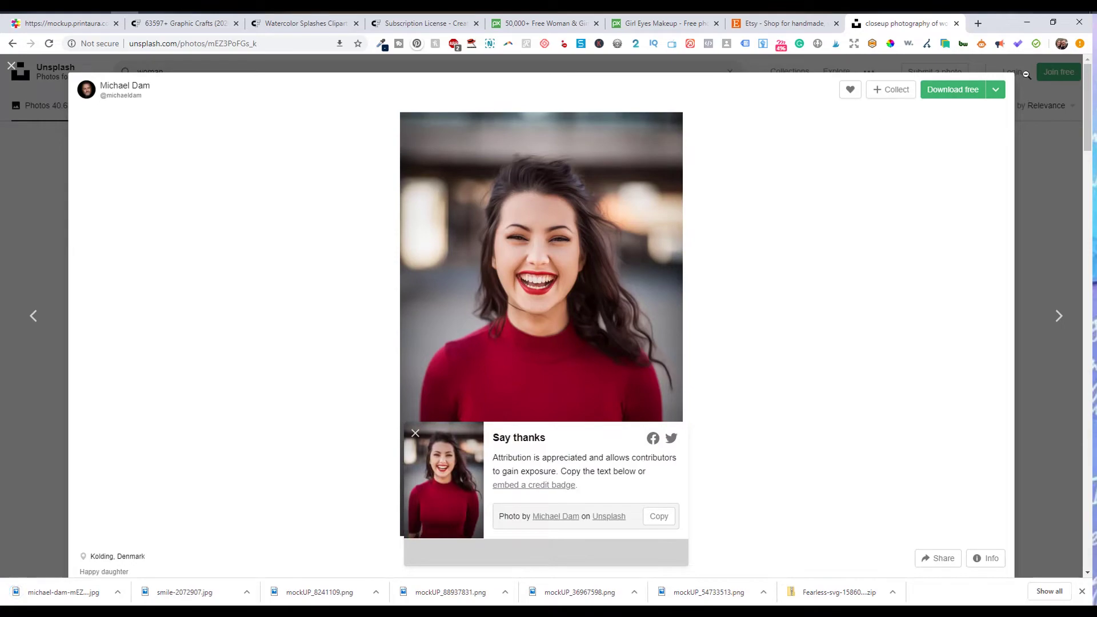
Step: Return to Photoshop, hide the smile-2072907 layer and place the downloaded Unsplash photo as an embedded image
left_click(1028, 21)
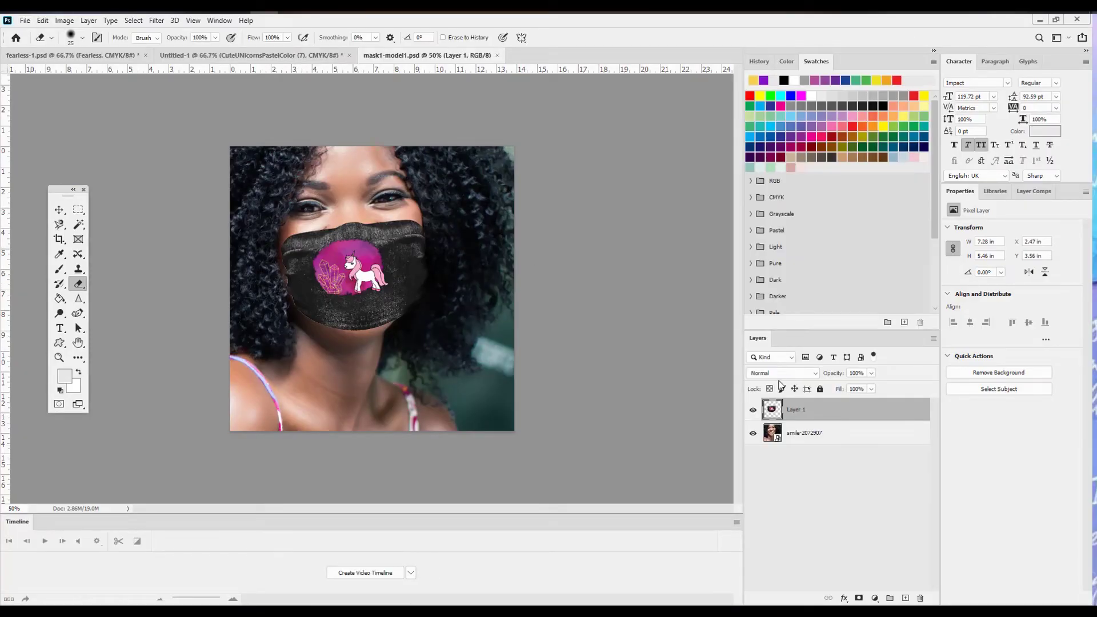
left_click(752, 432)
left_click(25, 20)
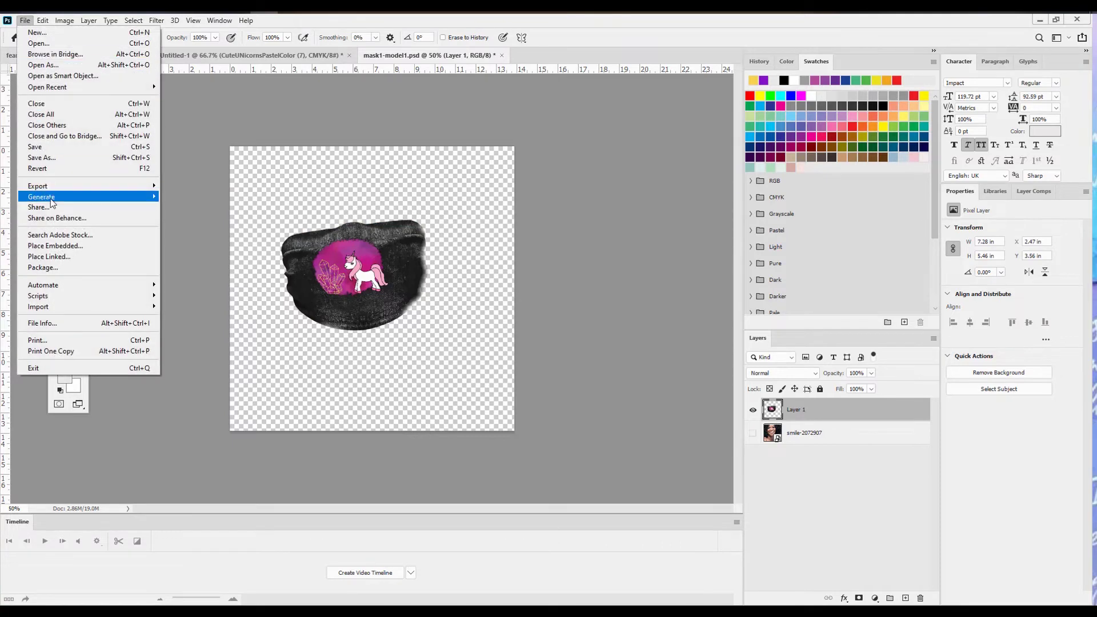
left_click(65, 246)
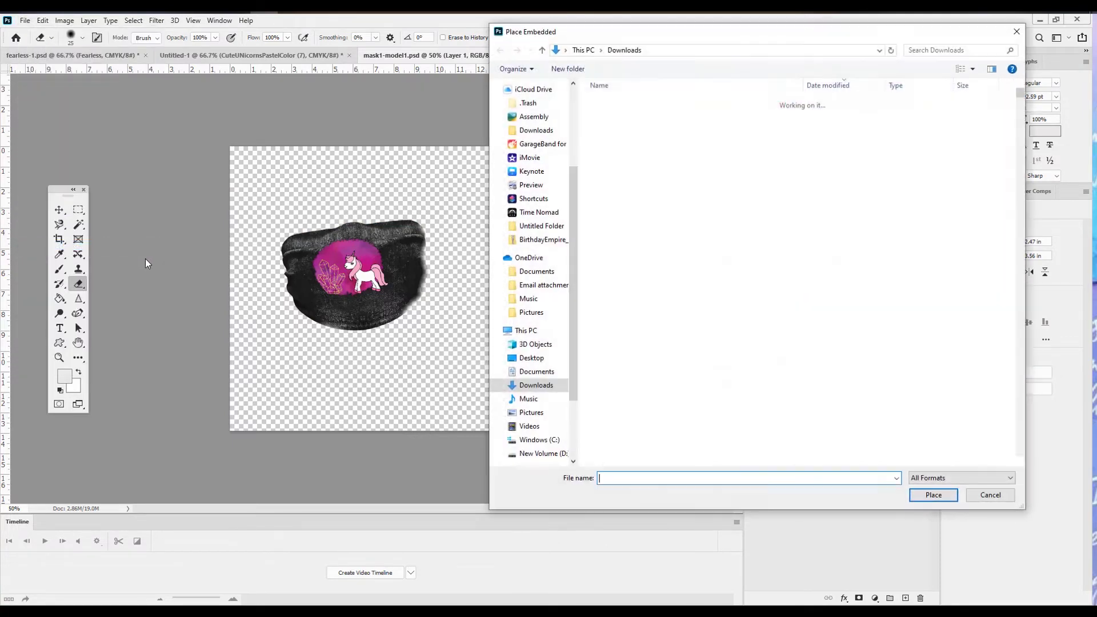
double_click(679, 118)
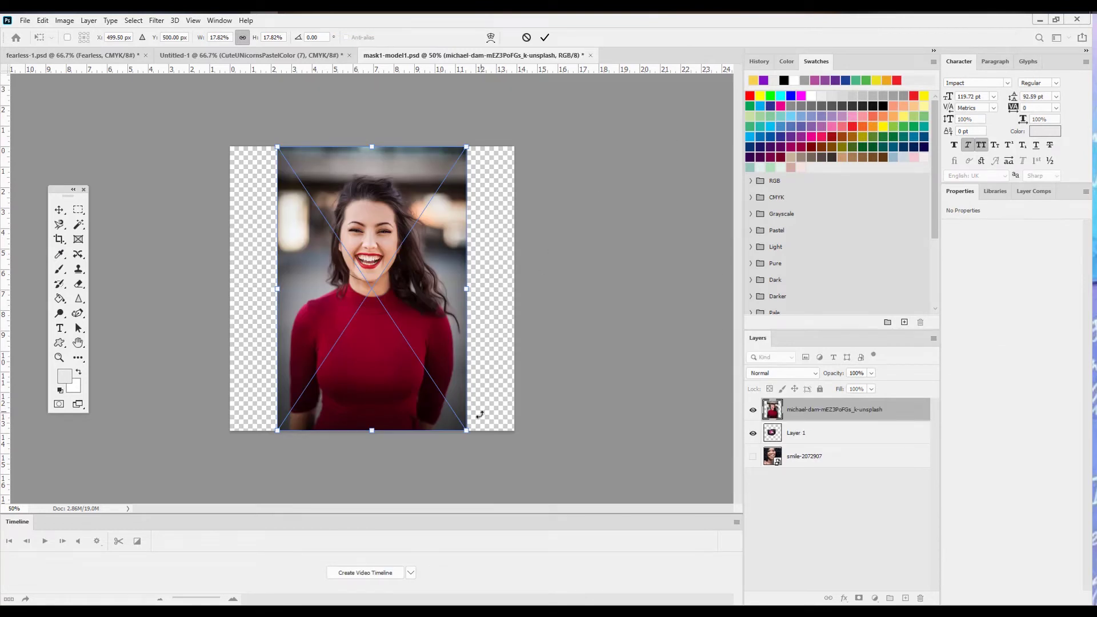
Step: Enlarge the placed photo to about 27.6% so it fills the canvas, and move its layer below Layer 1
left_click_drag(469, 432, 518, 508)
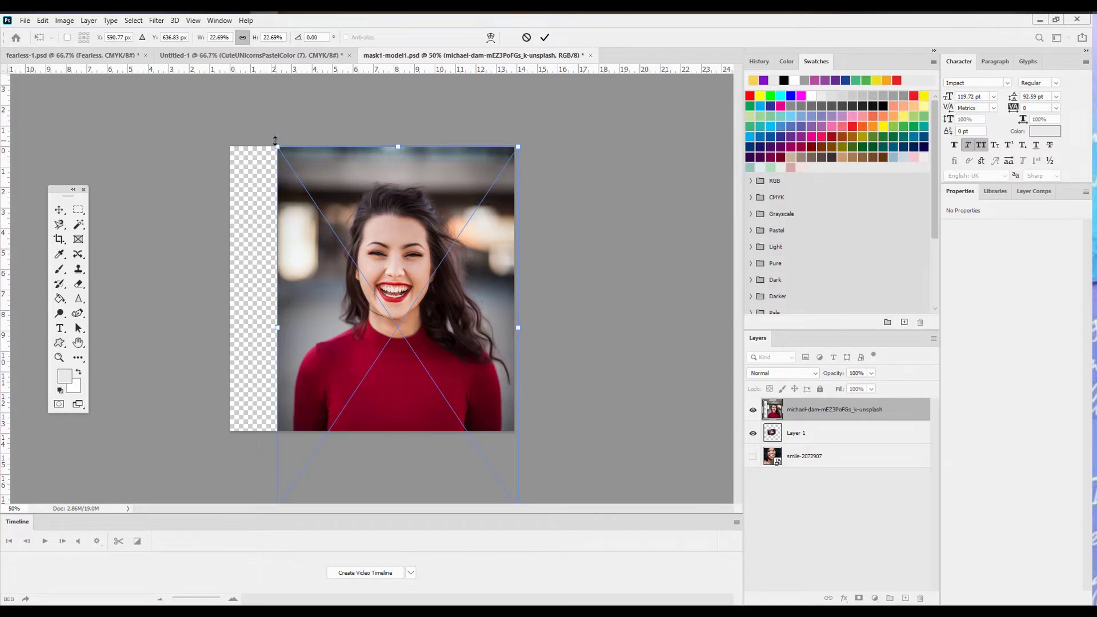
left_click_drag(275, 140, 149, 123)
left_click_drag(473, 298, 474, 356)
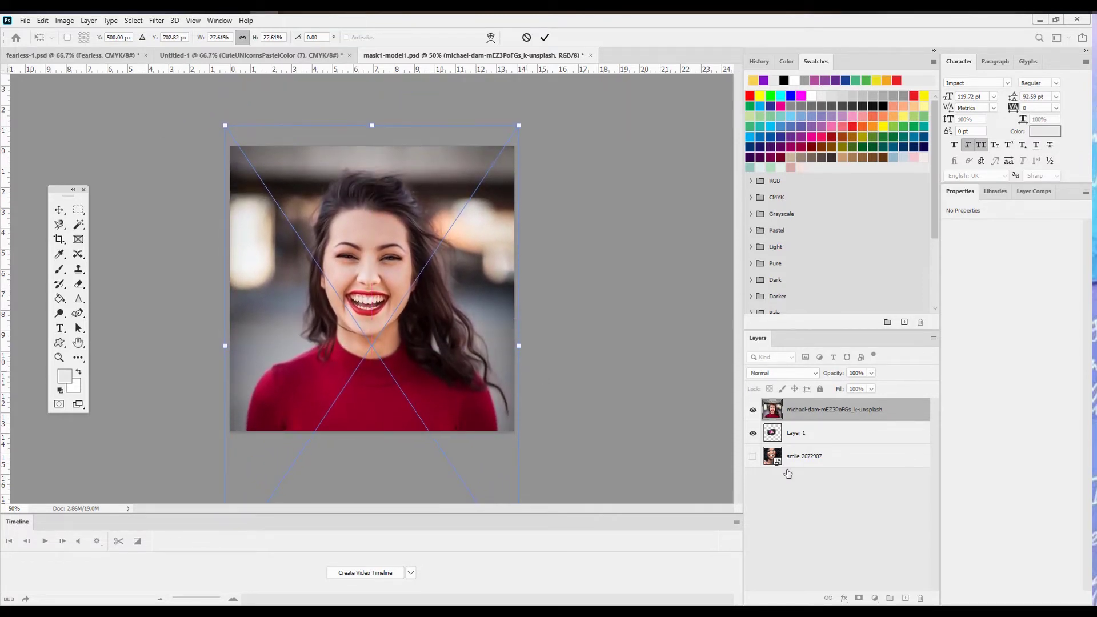
key("Return")
key("e")
left_click_drag(901, 422, 898, 448)
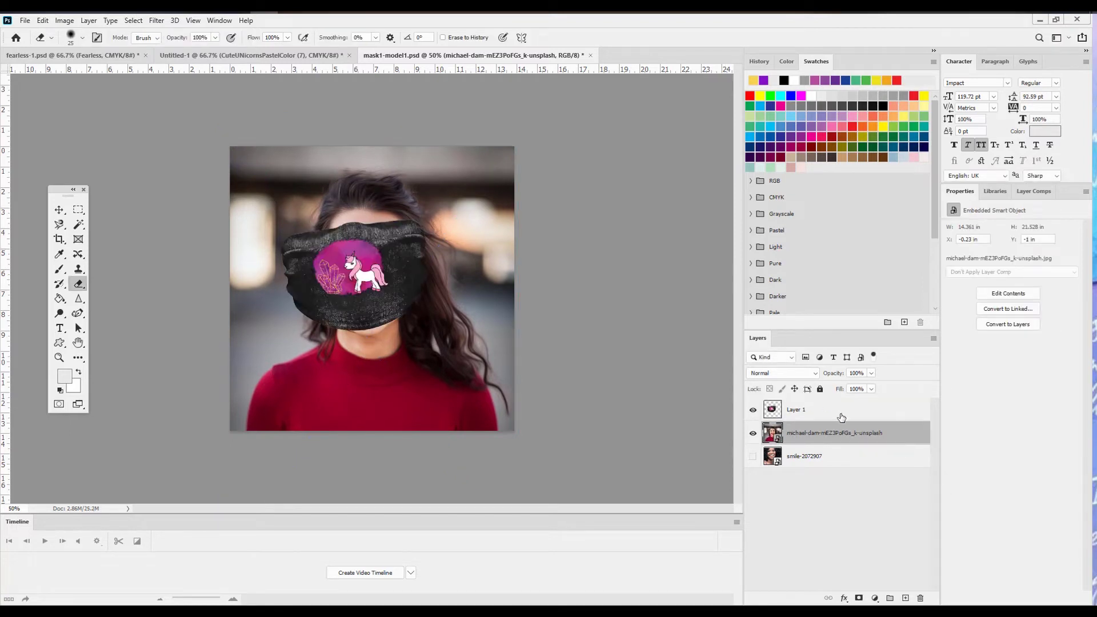
Step: Scale the mask on Layer 1 to about 66% and move it over the woman's mouth and chin
left_click(840, 416)
left_click(43, 21)
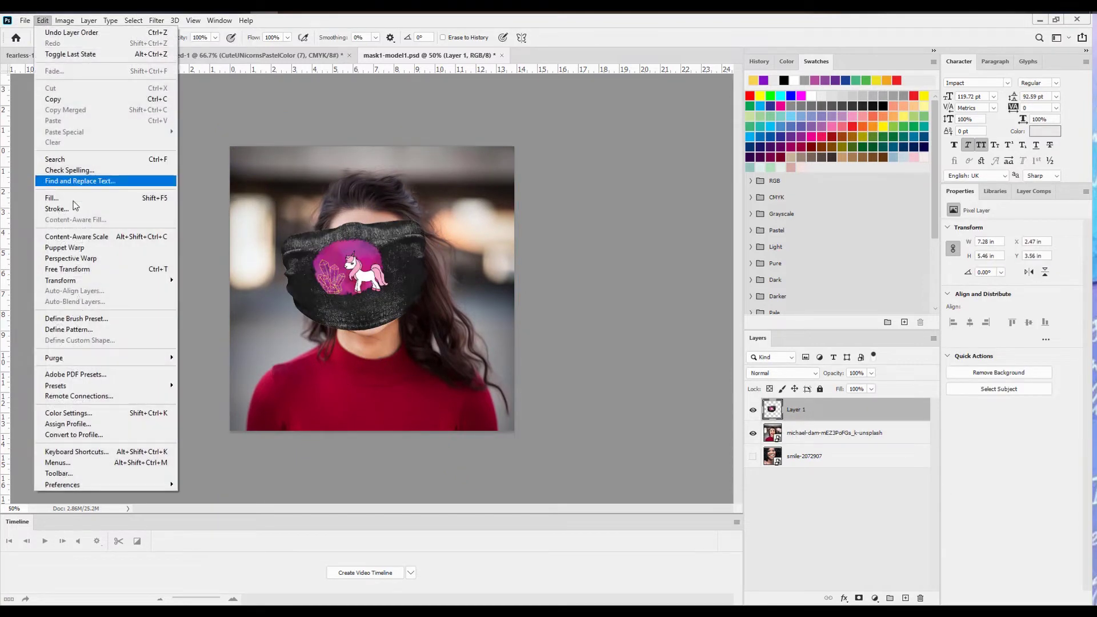
mouse_move(103, 281)
left_click(197, 297)
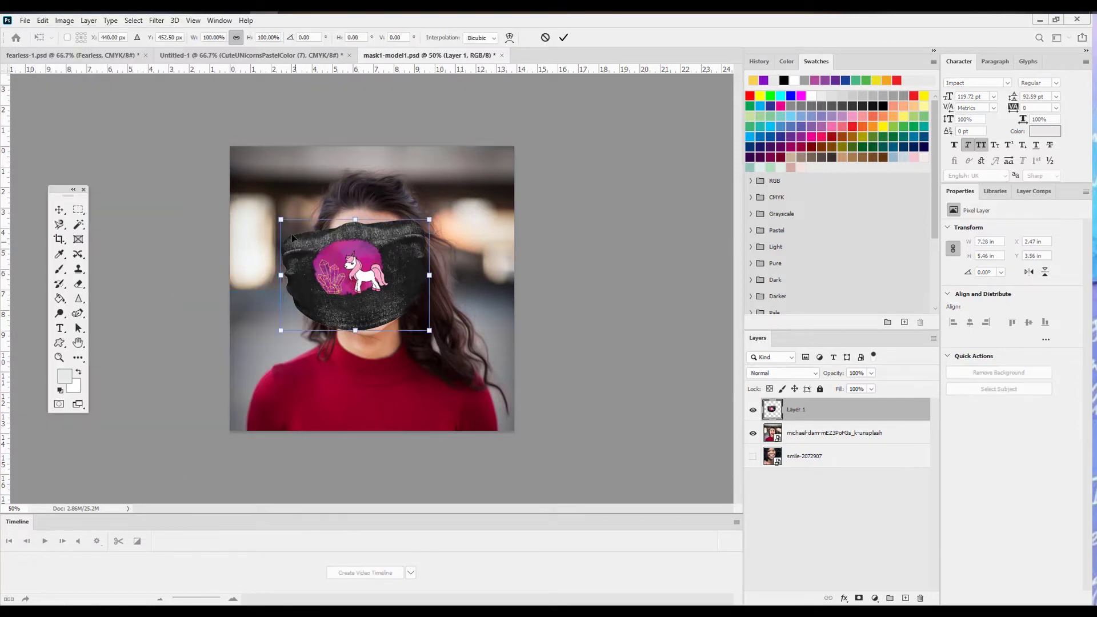
left_click_drag(280, 218, 330, 257)
left_click_drag(410, 293, 407, 309)
Step: Rotate the mask about 8.25° to level it, position it over the nose and mouth, and apply the transform
left_click(45, 22)
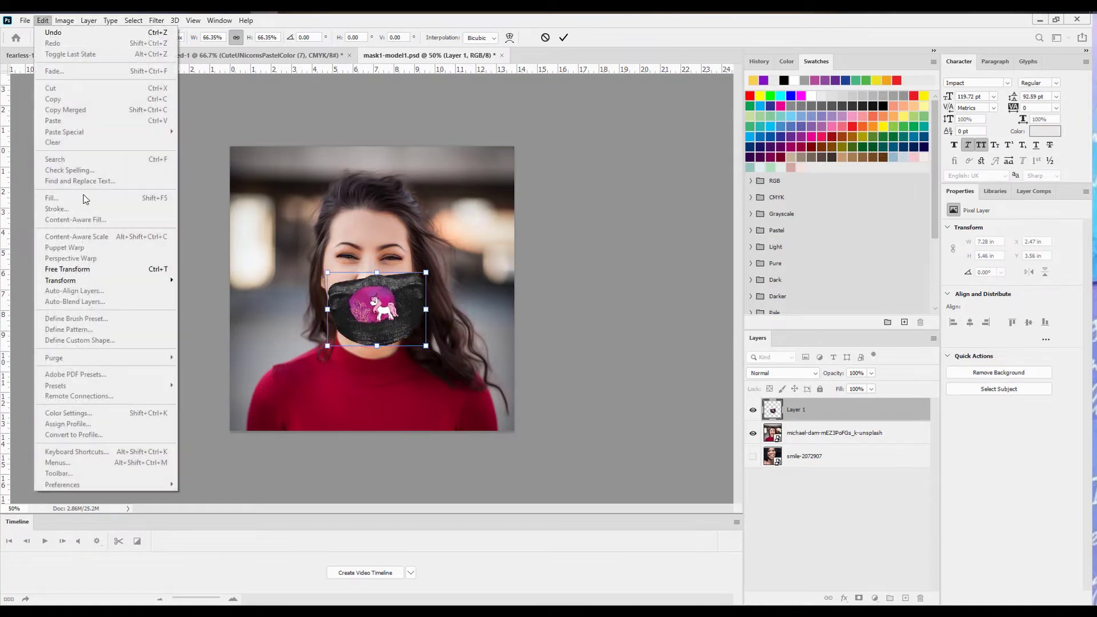
mouse_move(138, 281)
left_click(209, 303)
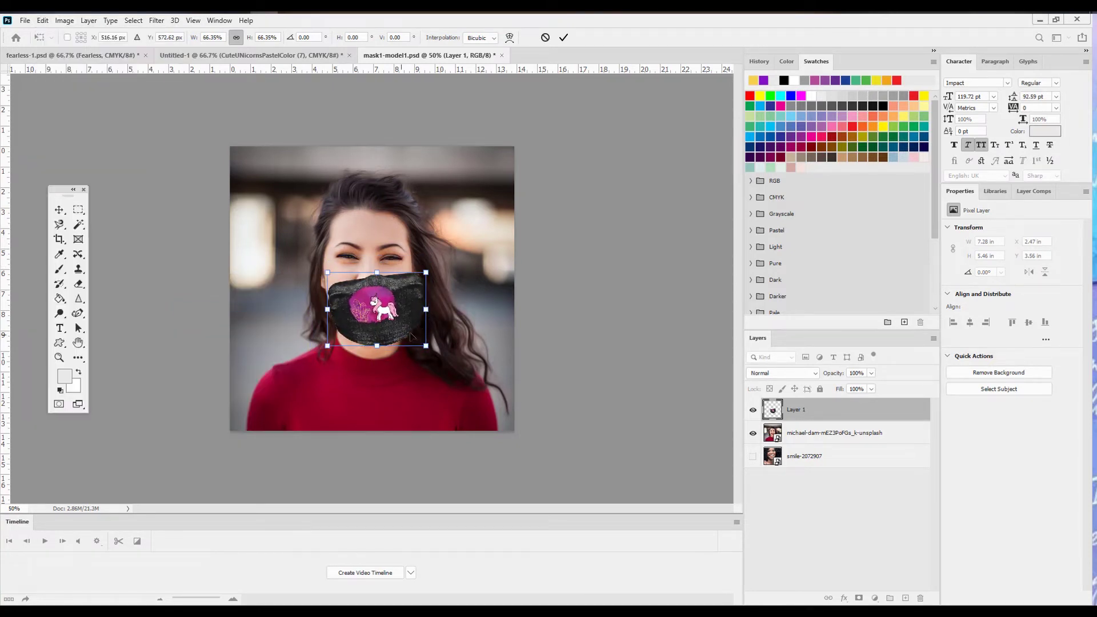
left_click_drag(450, 314, 403, 303)
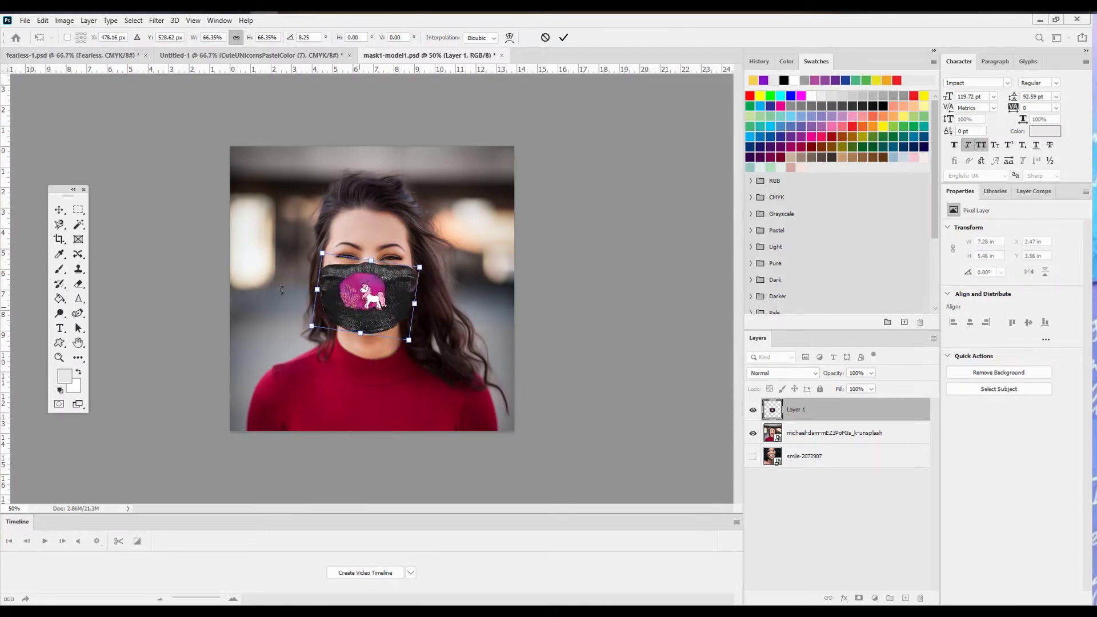
left_click(60, 209)
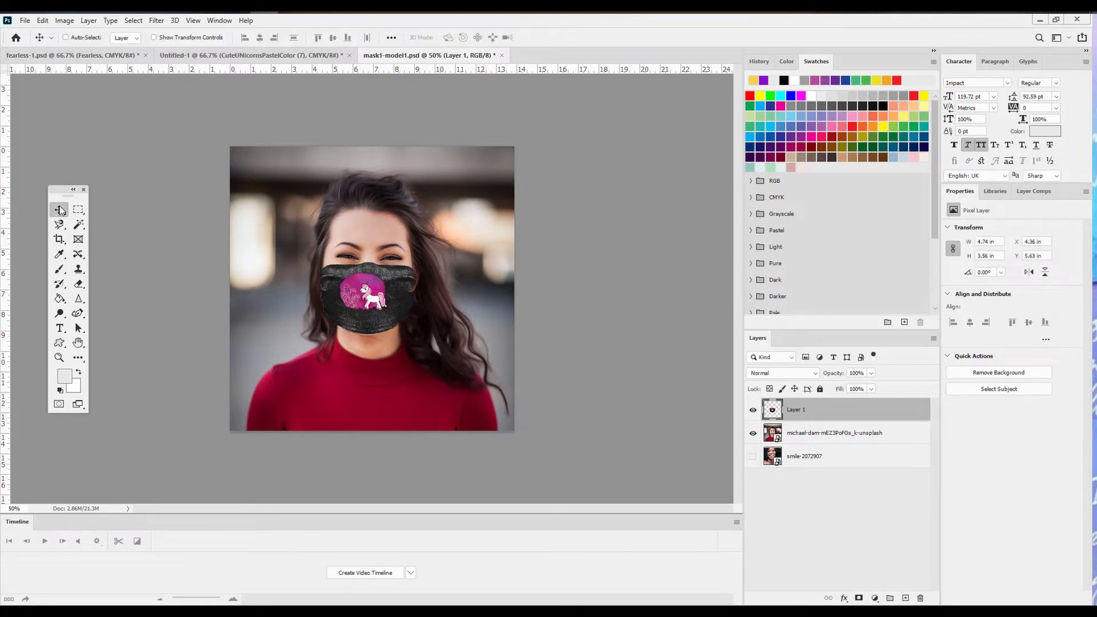
Step: Scale the mask down to about 94%, shift it slightly lower to fit the face width, and apply the transform
key("ctrl+plus")
key("ctrl+plus")
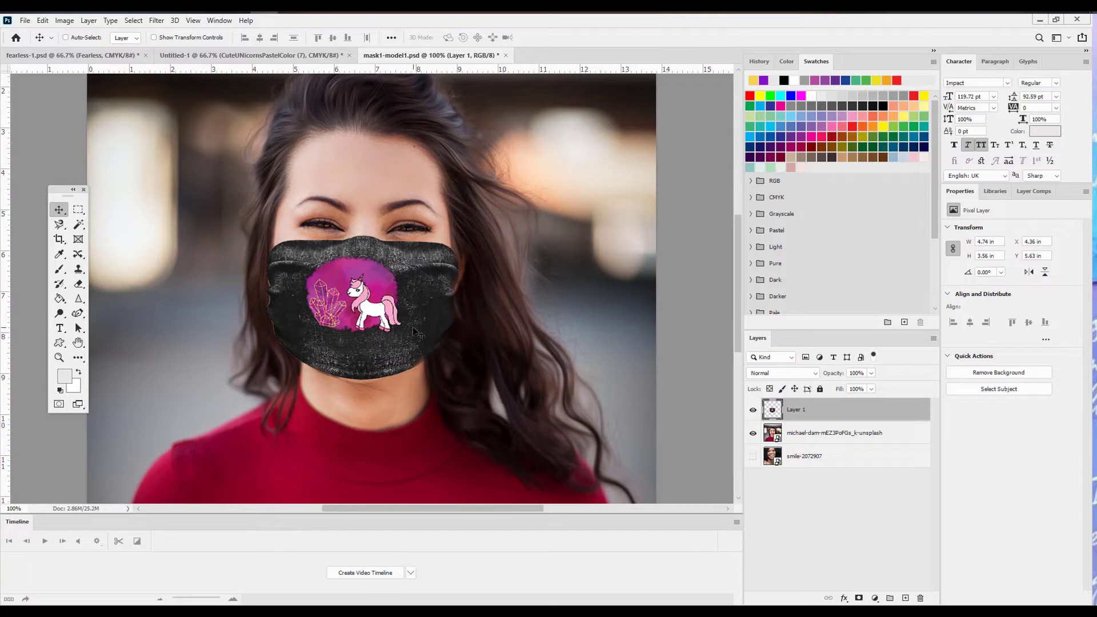
left_click(43, 20)
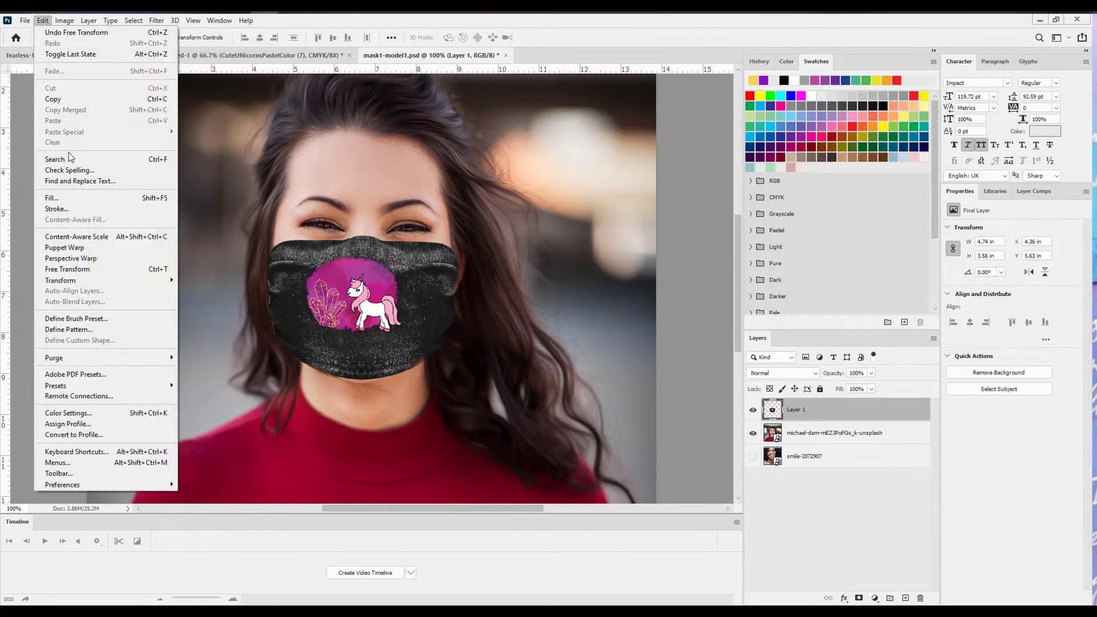
mouse_move(118, 284)
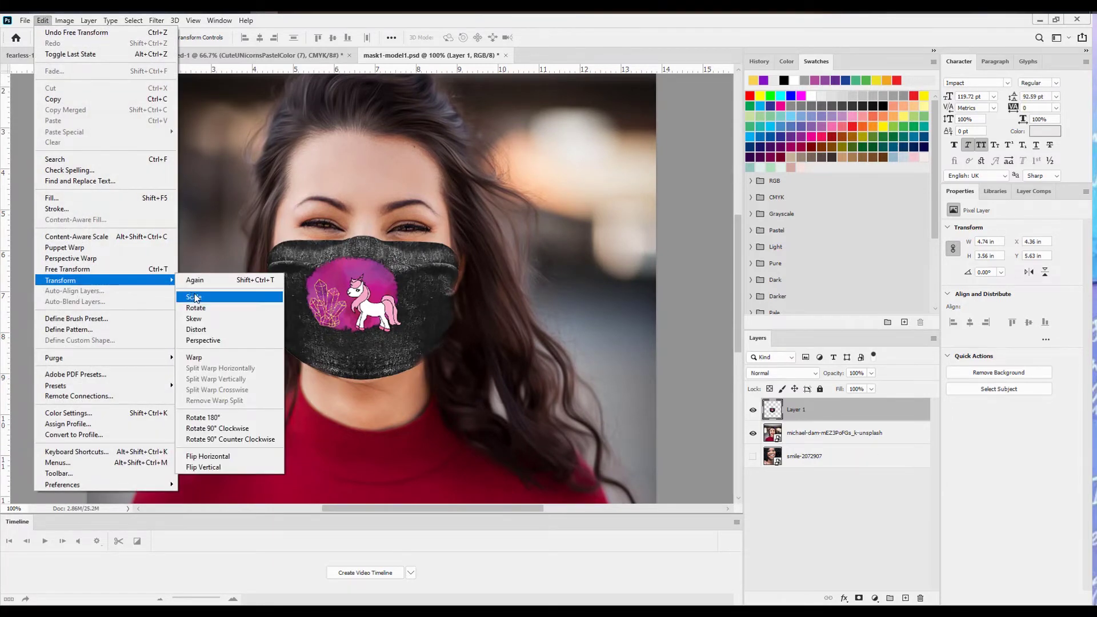
left_click(195, 298)
mouse_move(266, 381)
left_mouse_down()
mouse_move(290, 361)
mouse_move(266, 380)
left_mouse_up()
mouse_move(337, 303)
left_mouse_down()
mouse_move(337, 357)
mouse_move(340, 323)
left_mouse_up()
mouse_move(468, 392)
left_mouse_down()
mouse_move(446, 377)
mouse_move(459, 383)
left_mouse_up()
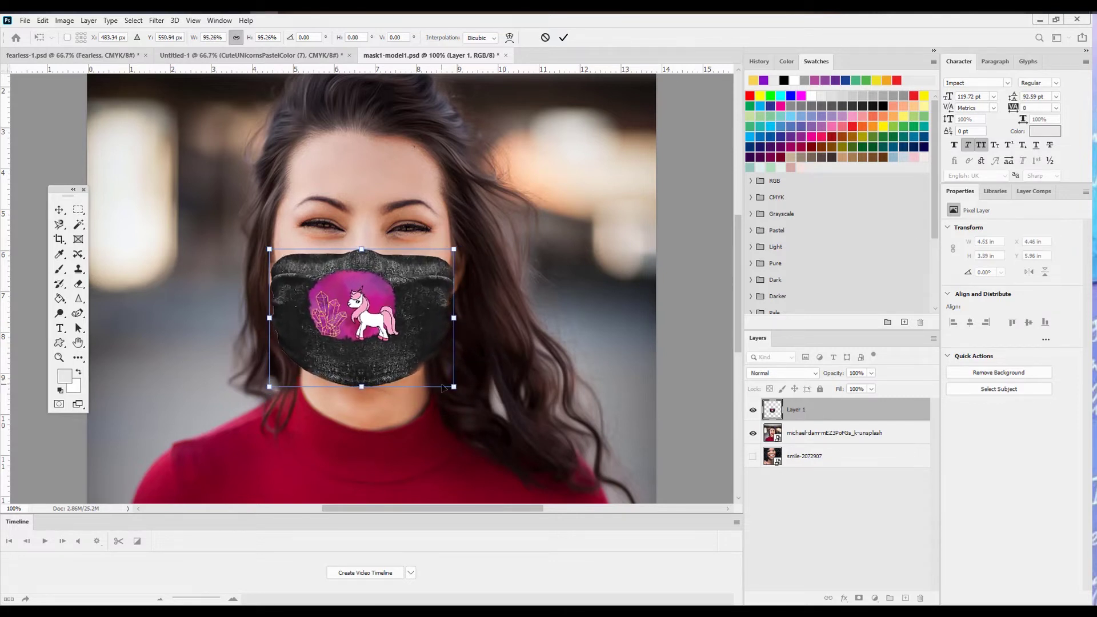
mouse_move(271, 389)
left_mouse_down()
mouse_move(287, 384)
mouse_move(278, 393)
left_mouse_up()
left_click_drag(322, 354, 323, 354)
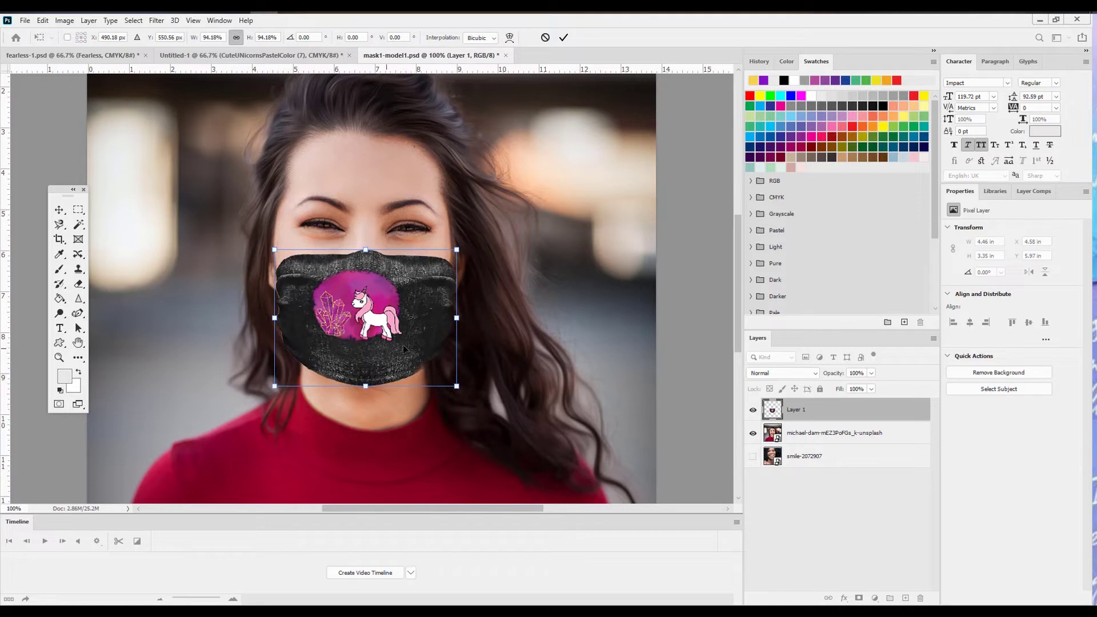
left_click(59, 210)
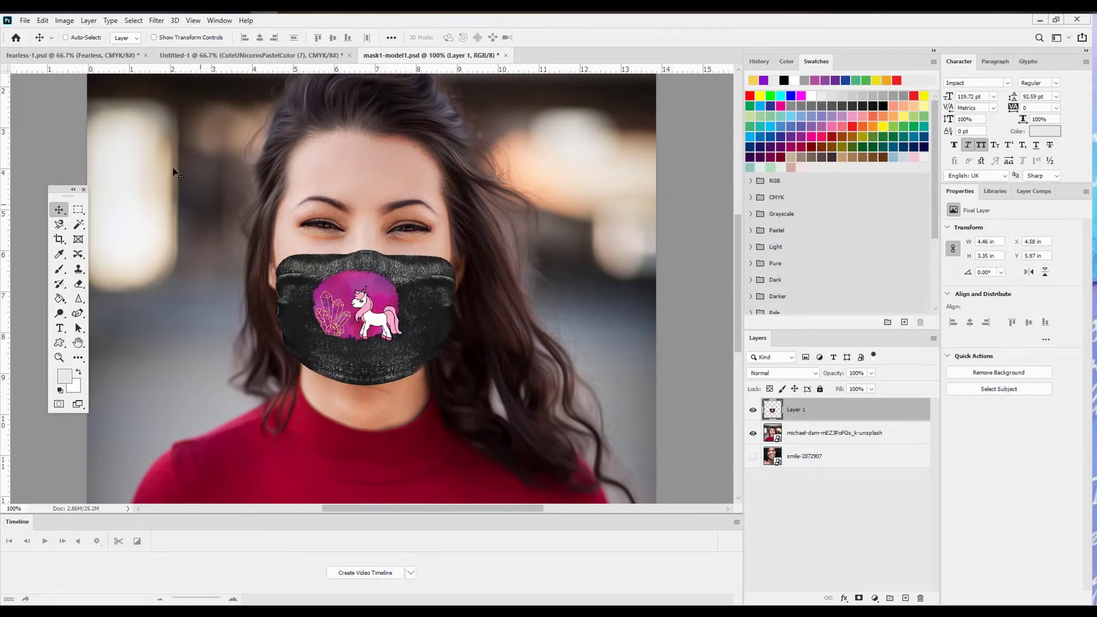
Step: Skew the mask vertically by about 1.78° by raising its lower corner on the crystal side
left_click(43, 20)
mouse_move(114, 280)
left_click(237, 318)
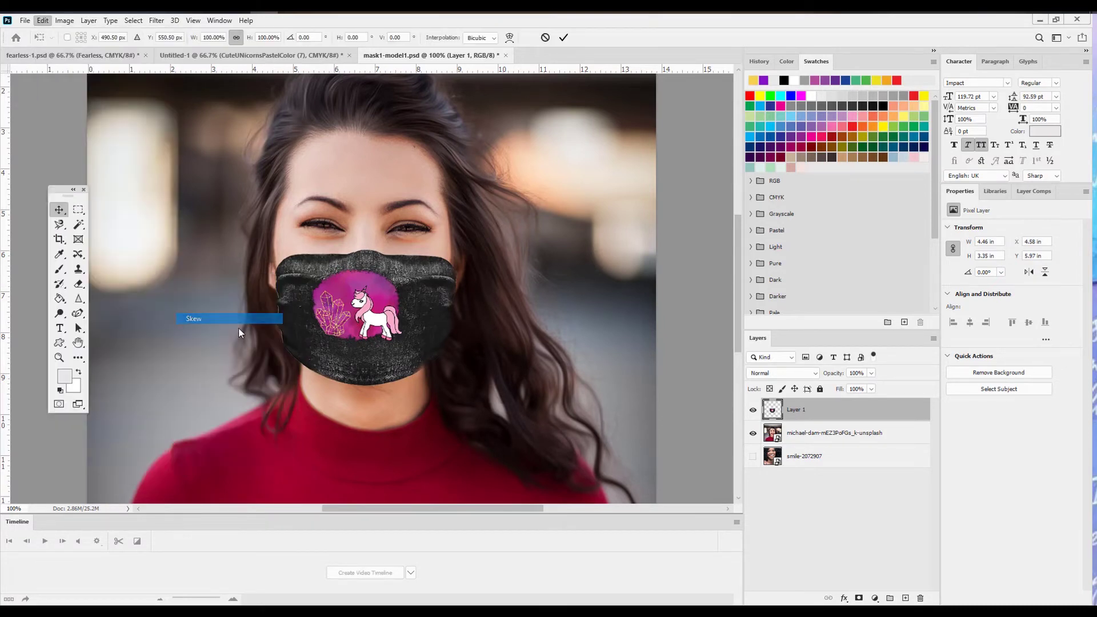
left_click_drag(275, 375, 360, 380)
left_click_drag(457, 386, 456, 347)
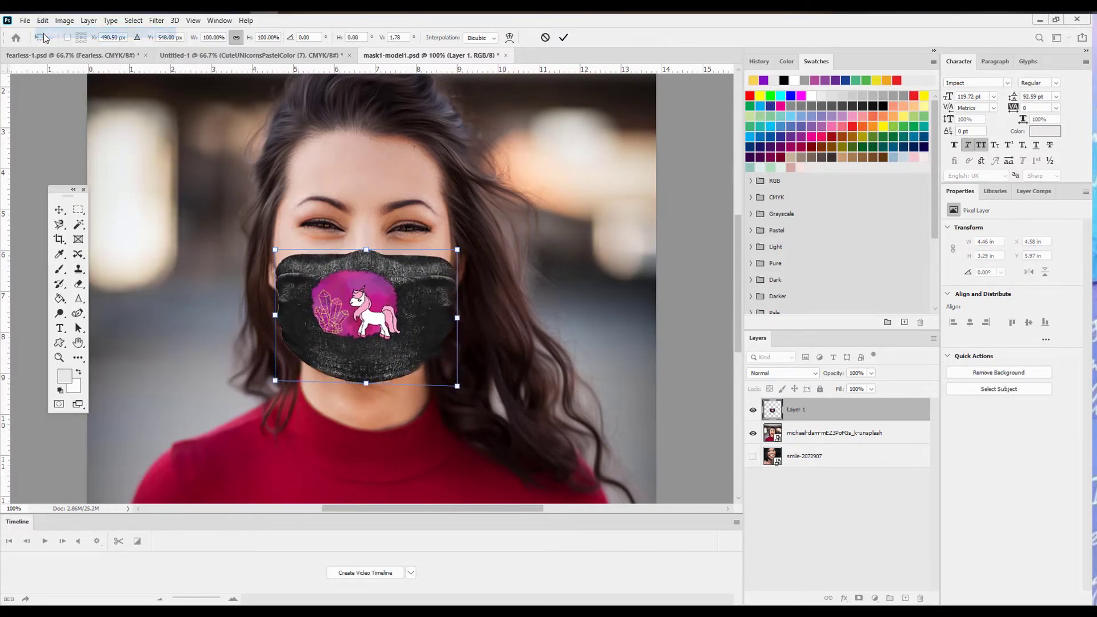
Step: Warp the mask's two lower corners inward to follow the woman's jawline, and apply the warp
left_click(42, 20)
mouse_move(75, 281)
left_click(194, 357)
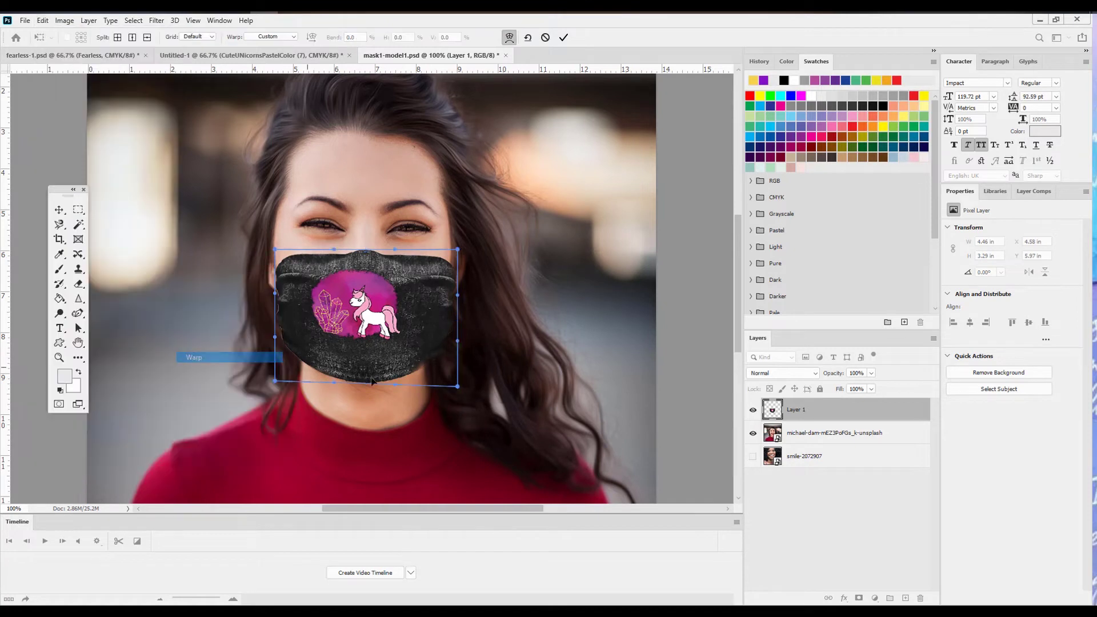
left_click_drag(457, 386, 427, 373)
left_click_drag(360, 386, 362, 390)
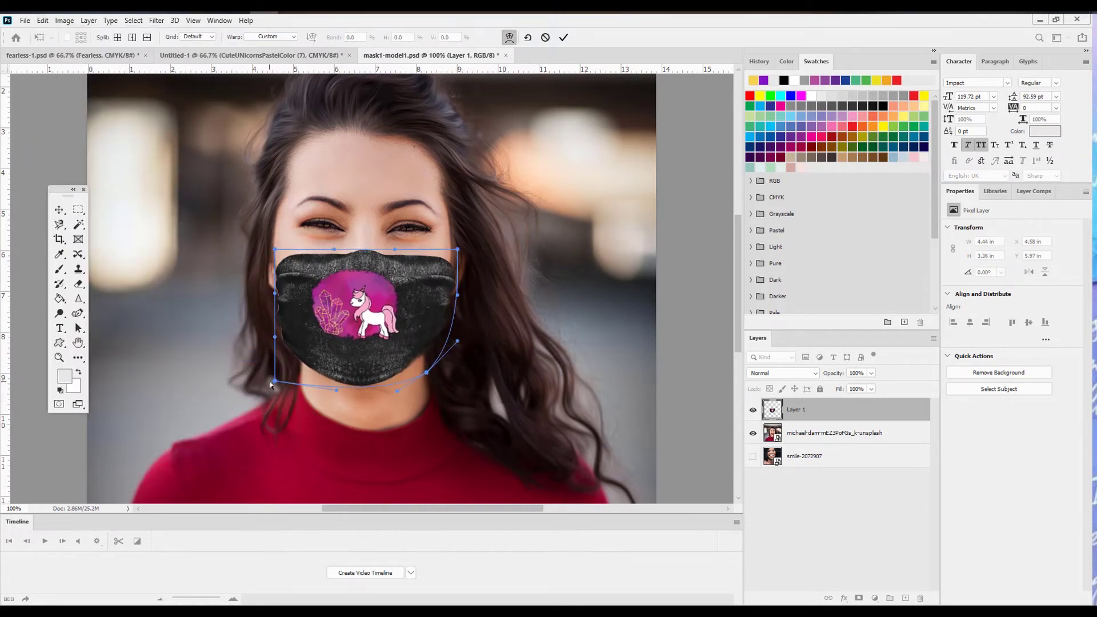
left_click_drag(271, 385, 298, 370)
left_click(60, 209)
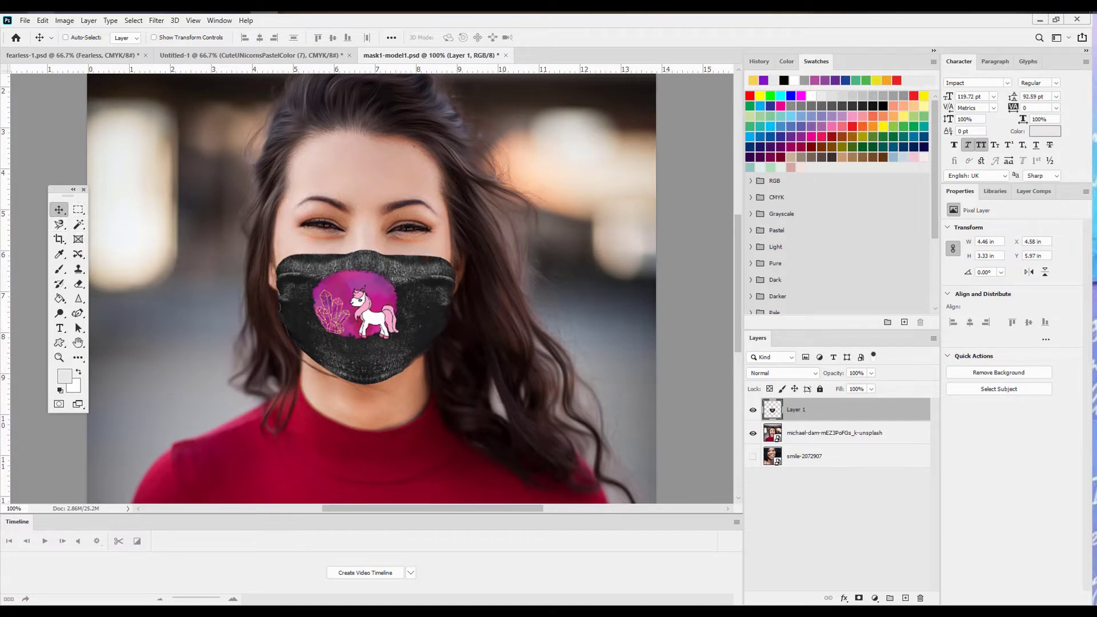
Step: Save the mask mockup as a JPEG named mask1-model2 in Downloads at Maximum quality 12
left_click(25, 20)
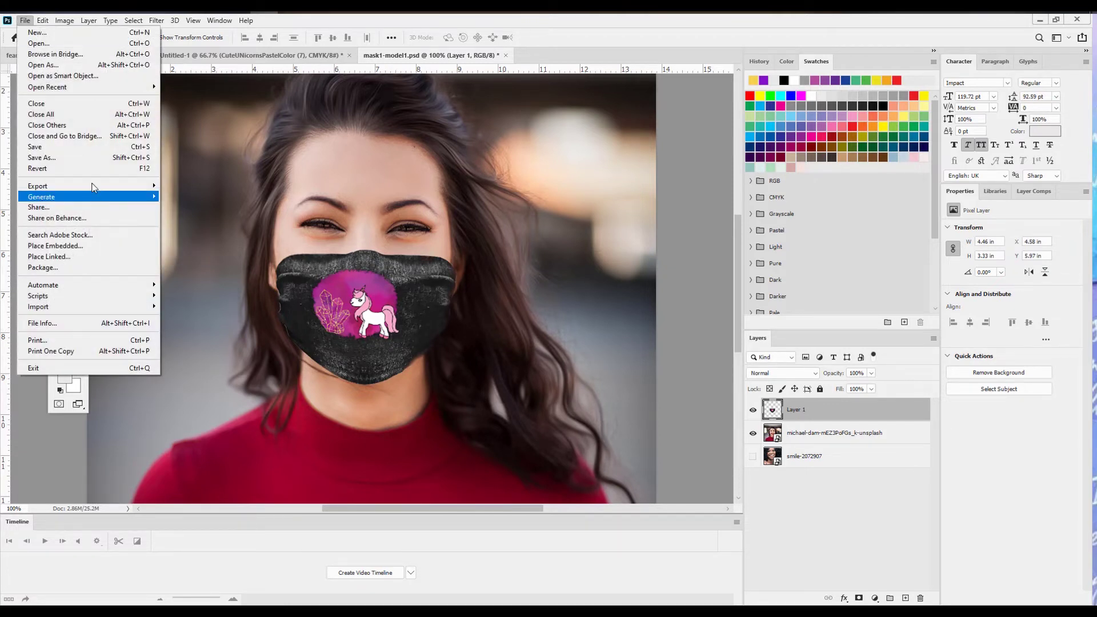
left_click(96, 158)
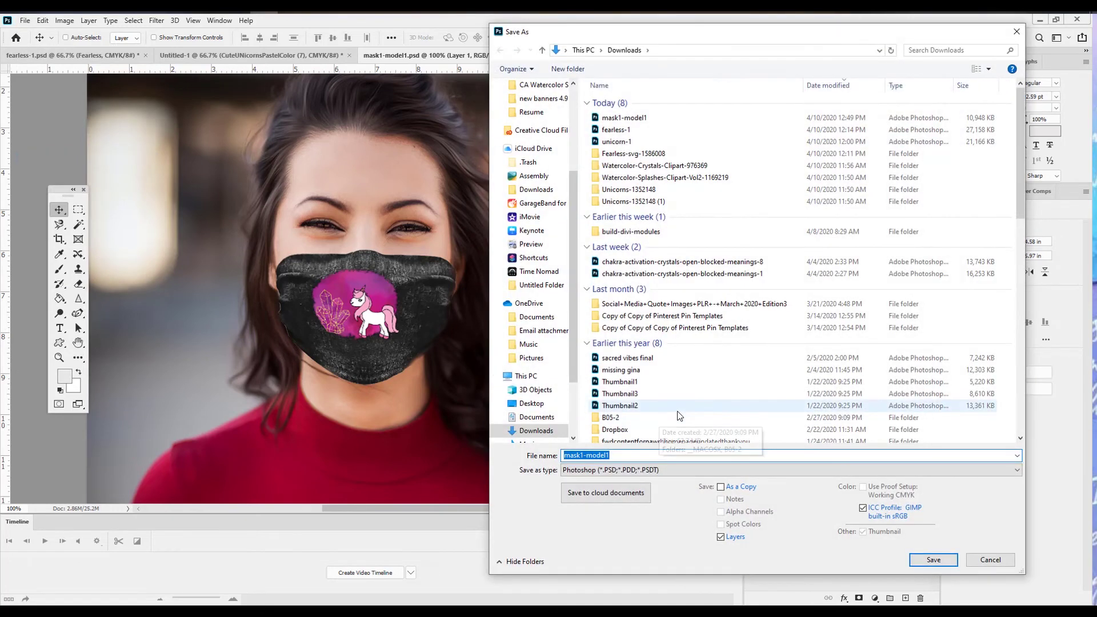
left_click(667, 456)
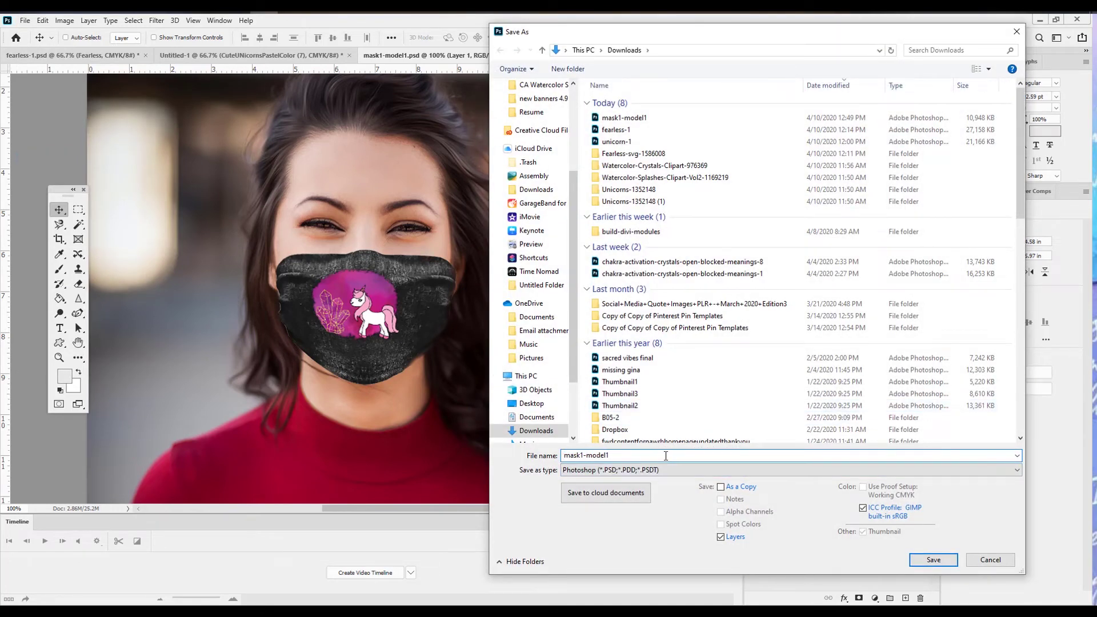
key("BackSpace")
type("2")
left_click(666, 470)
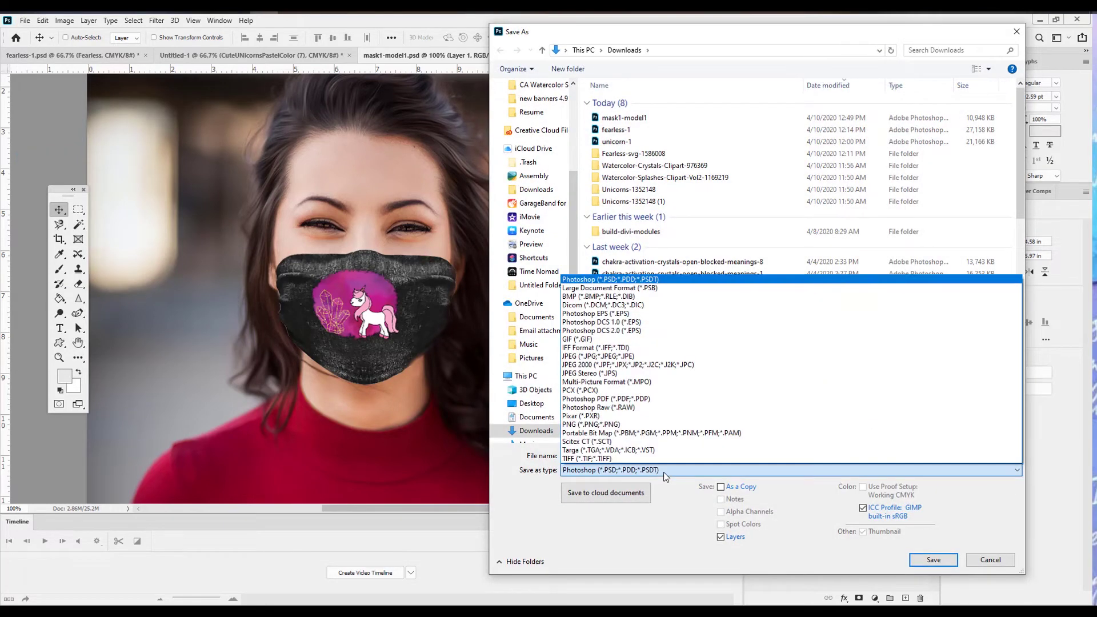
left_click(628, 360)
left_click(950, 566)
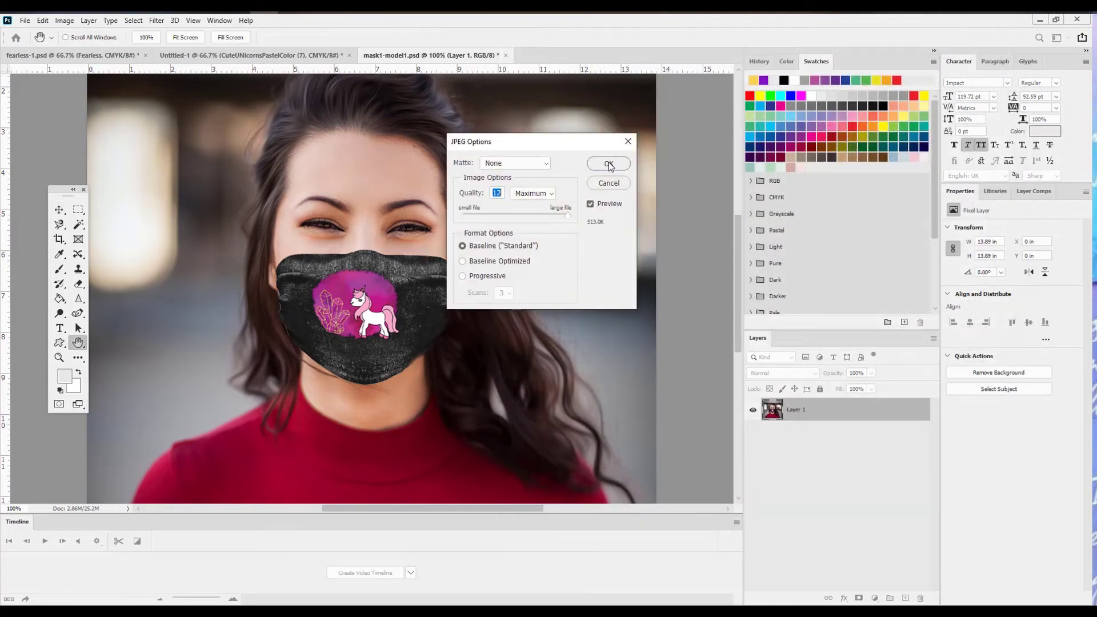
left_click(610, 161)
Step: Switch to the Print Aura mockup designer in the browser and add the text "Uniquarantine" to the mask
left_click(1038, 20)
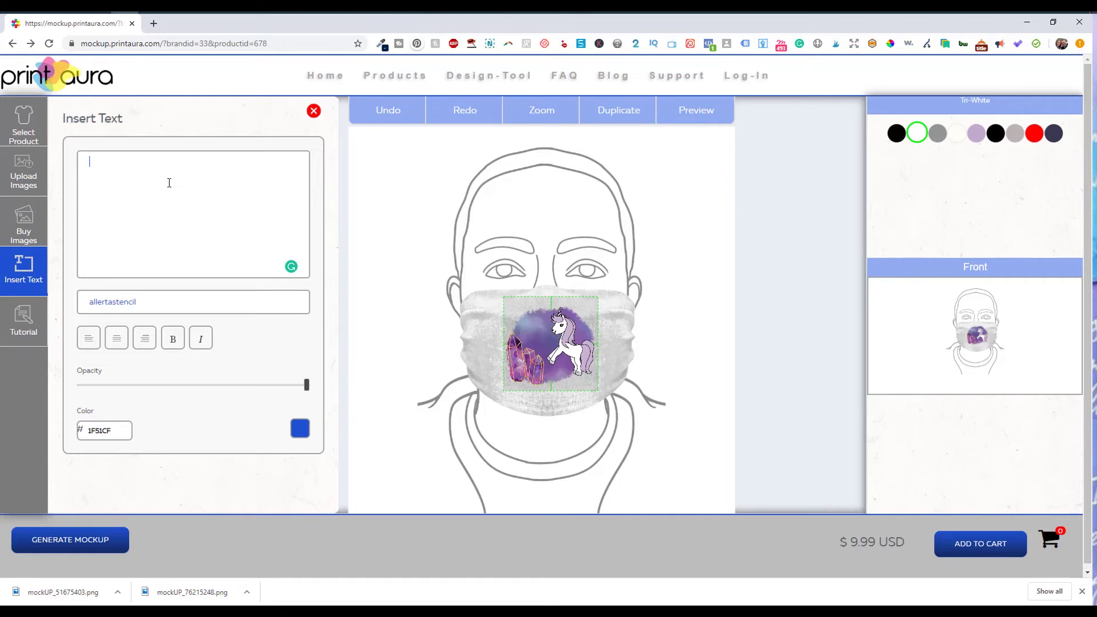
type("Uni")
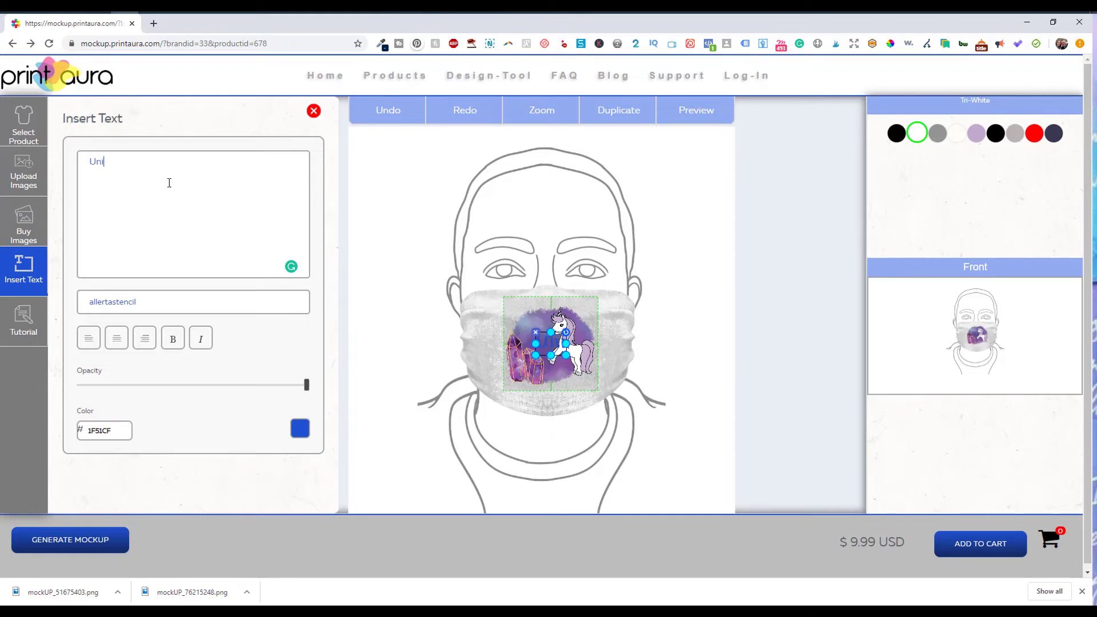
type("qu")
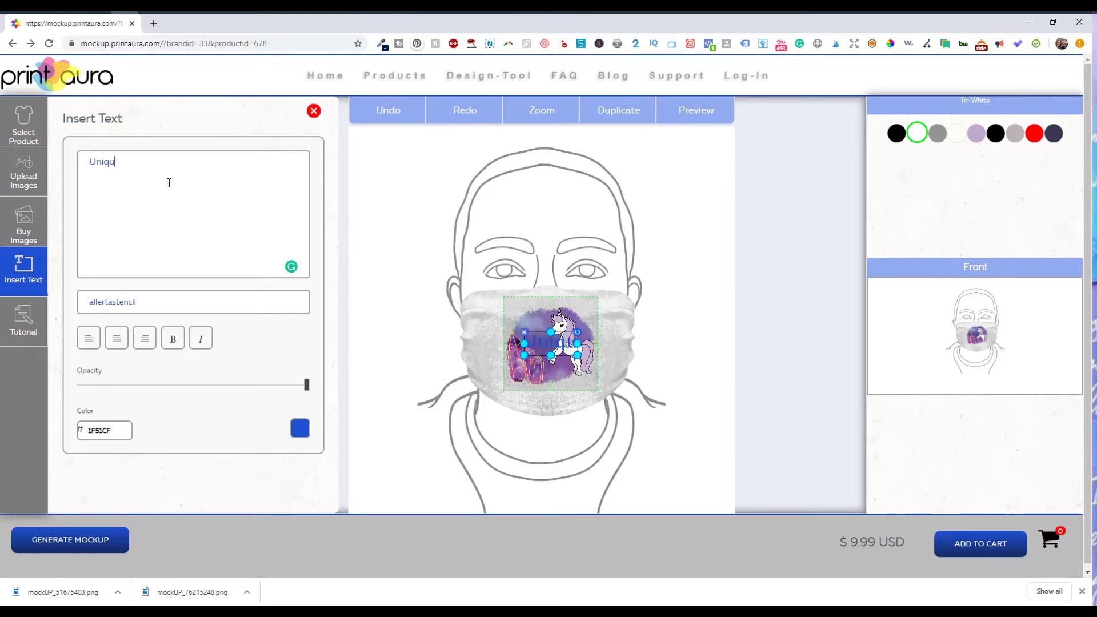
type("arantine")
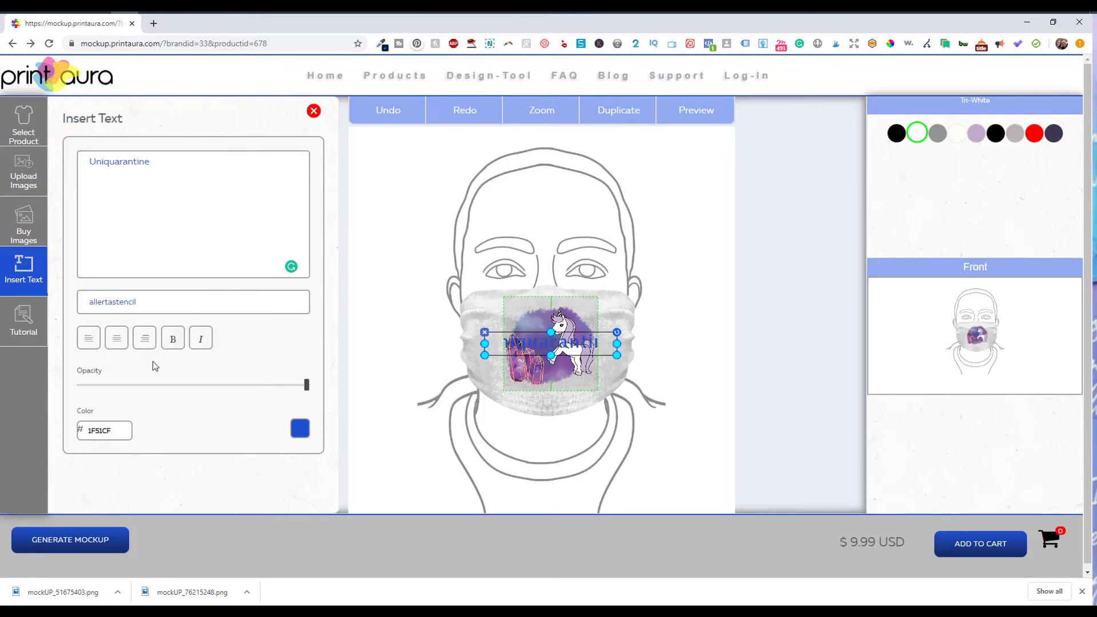
Step: Try the alfaslabone font on the text, choose amiri instead, and colour the text white (ffffff)
left_click(188, 307)
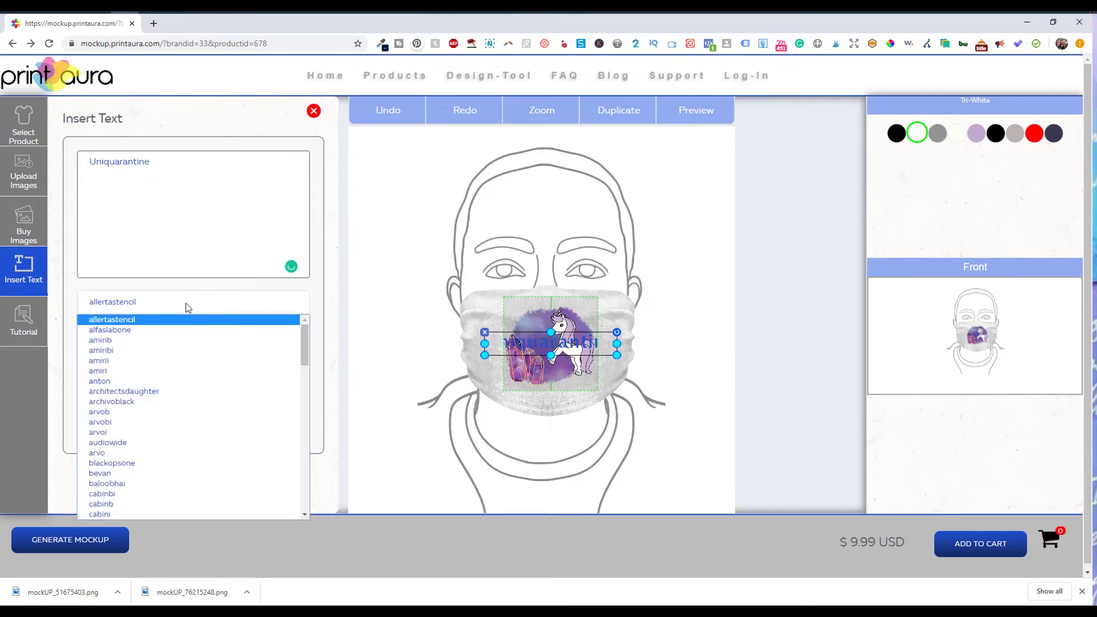
left_click(170, 330)
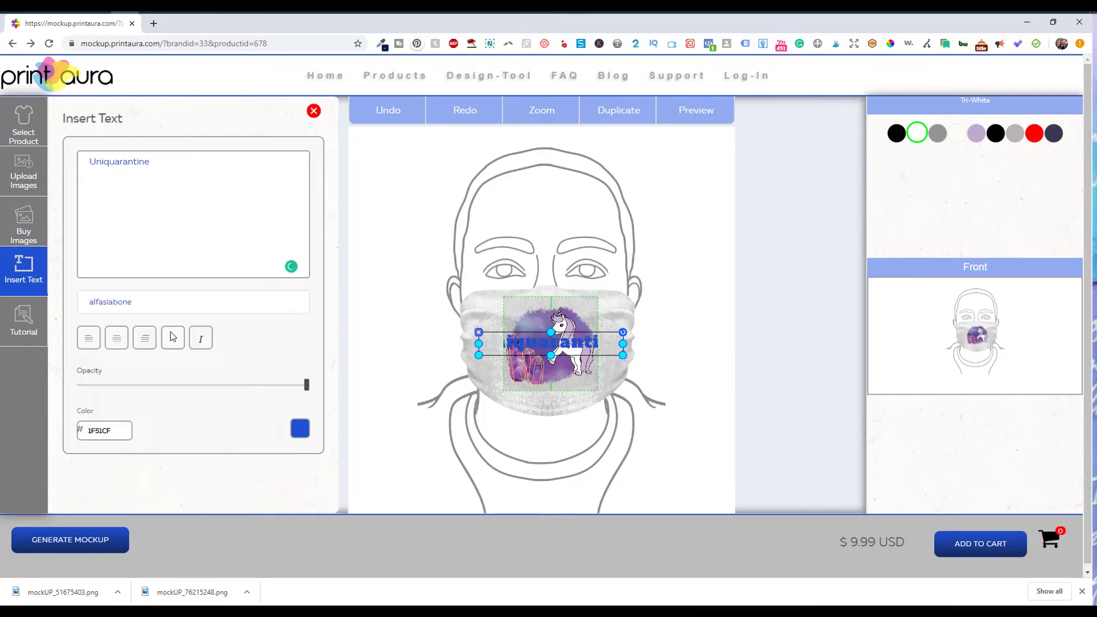
left_click(190, 303)
left_click(166, 369)
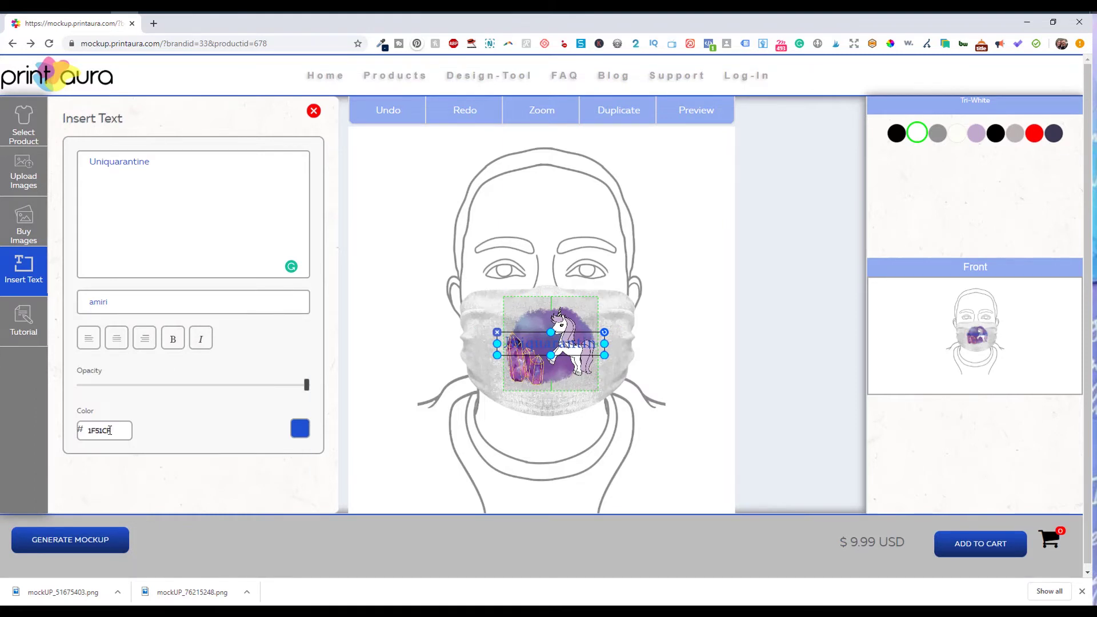
left_click(301, 428)
left_click(321, 445)
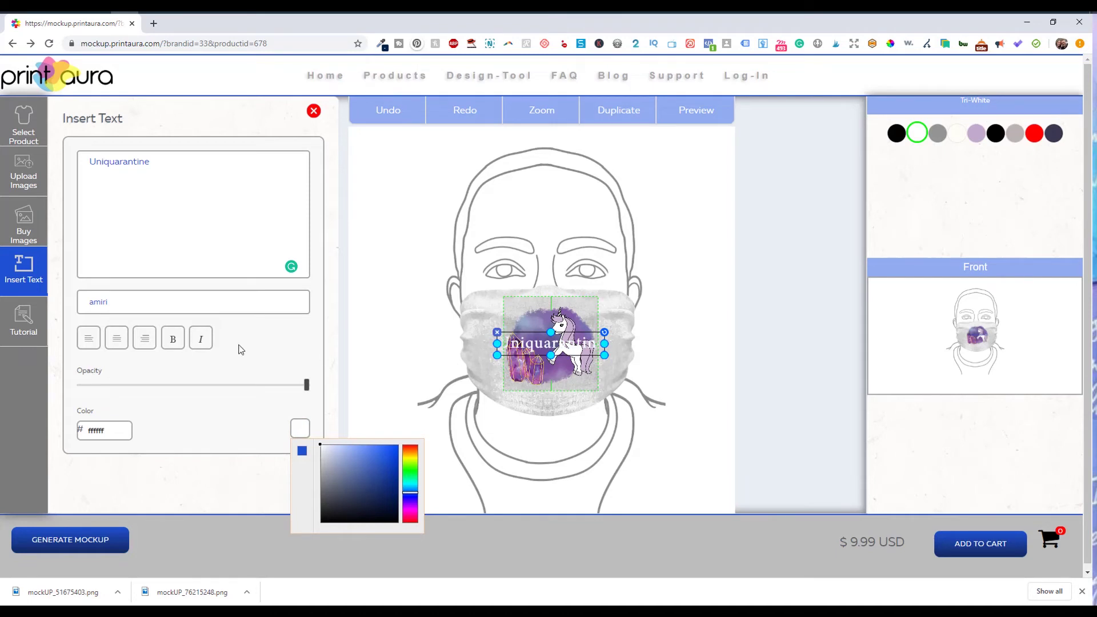
Step: Narrow the text to fit the print area above the unicorn artwork, and set its colour to black (000000)
left_click_drag(604, 344, 593, 344)
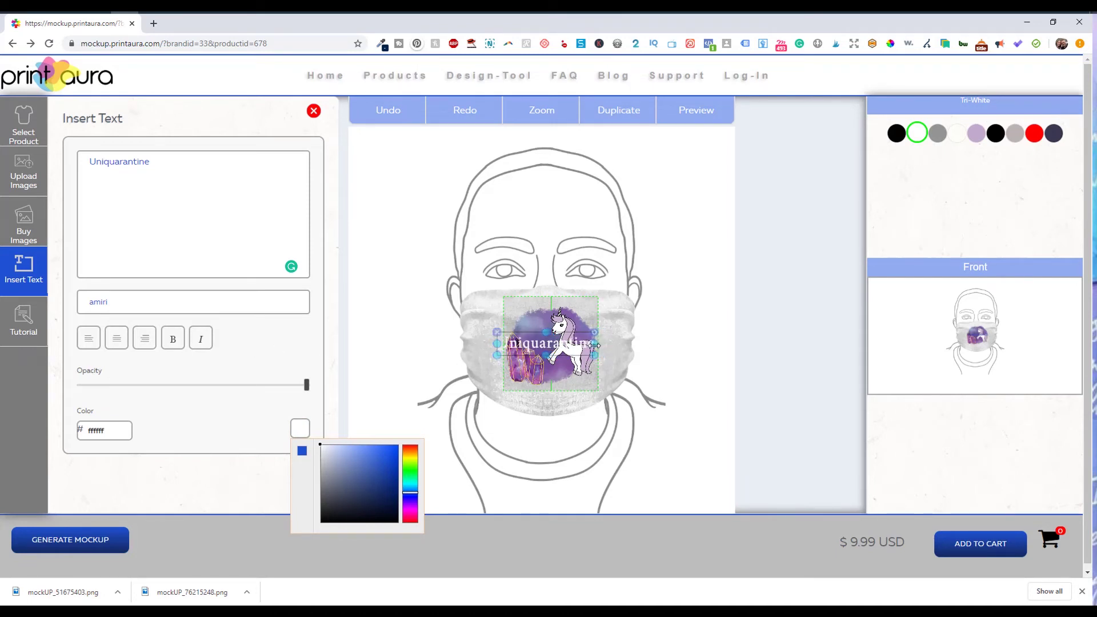
left_click_drag(495, 344, 565, 293)
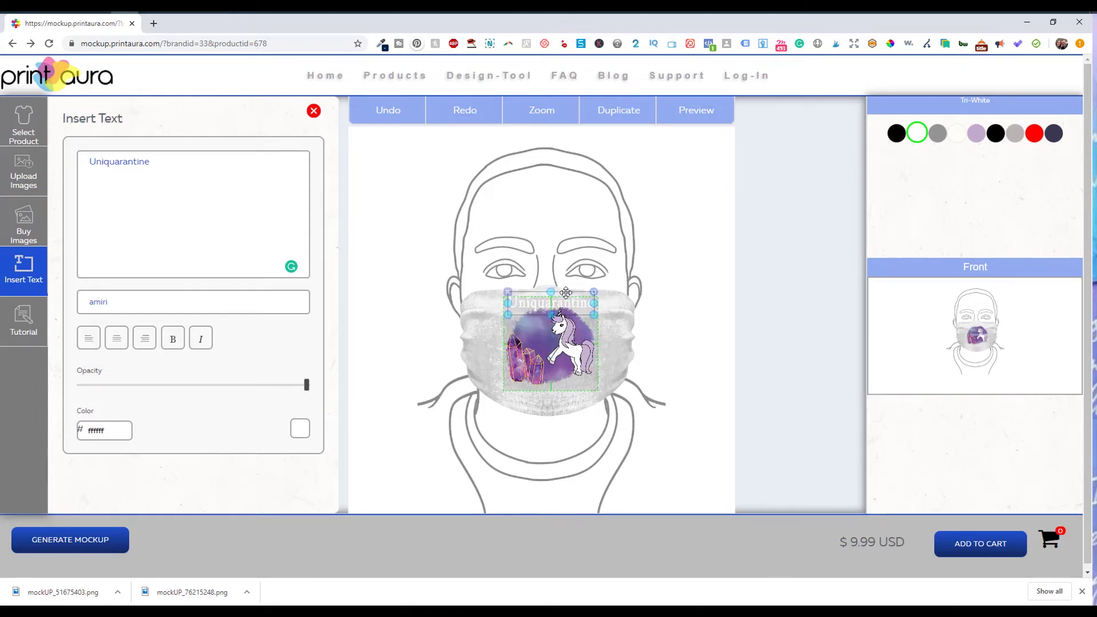
left_click(299, 428)
left_click(408, 520)
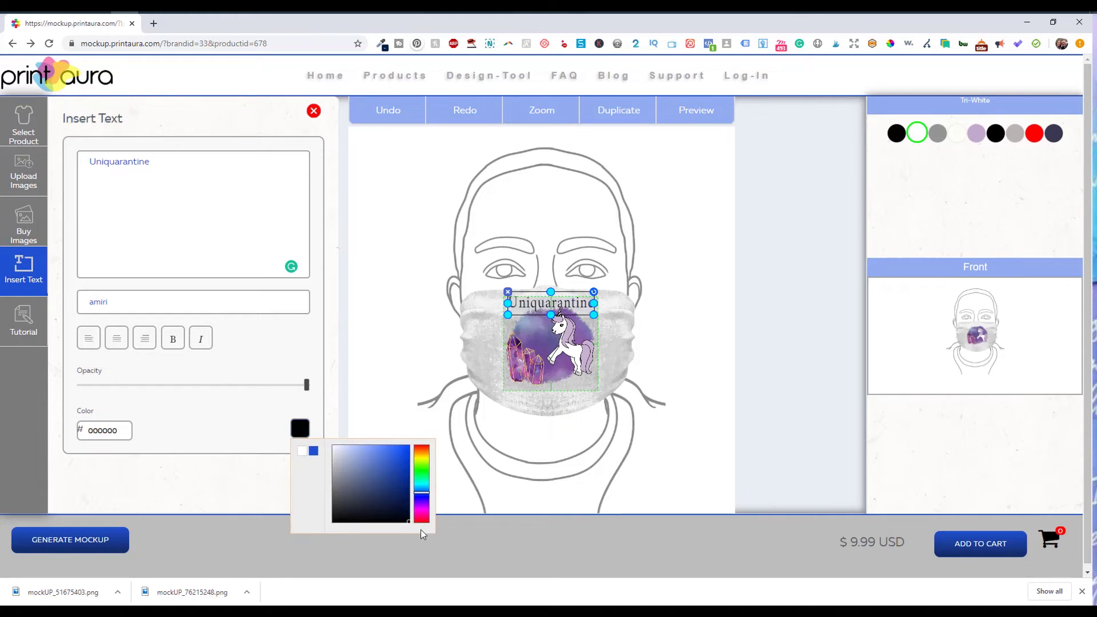
left_click(172, 338)
left_click(669, 373)
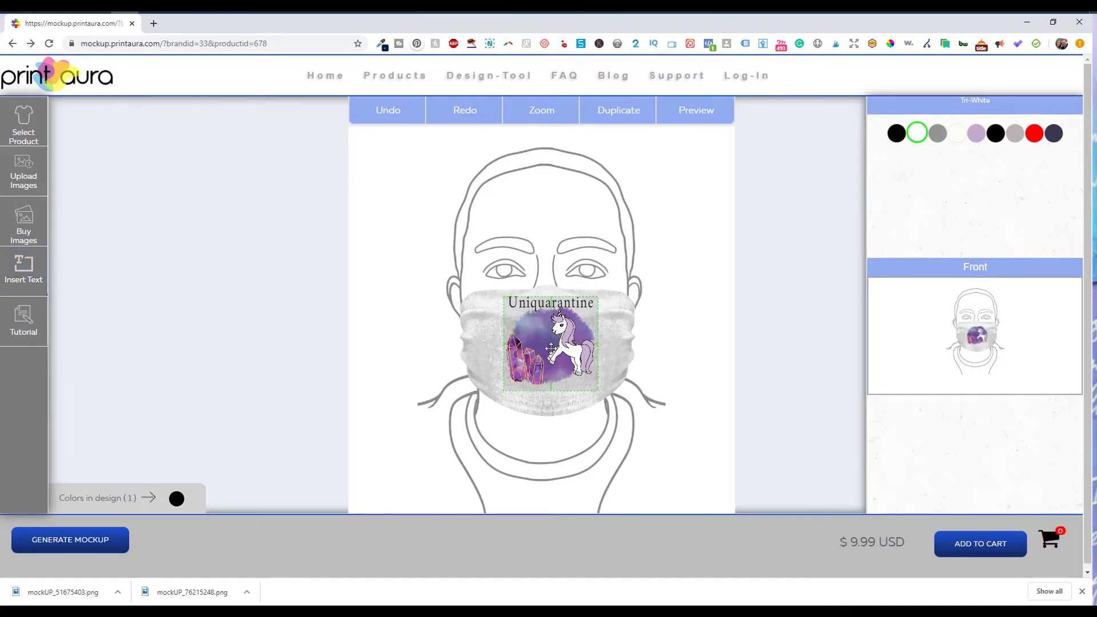
left_click_drag(554, 308, 554, 312)
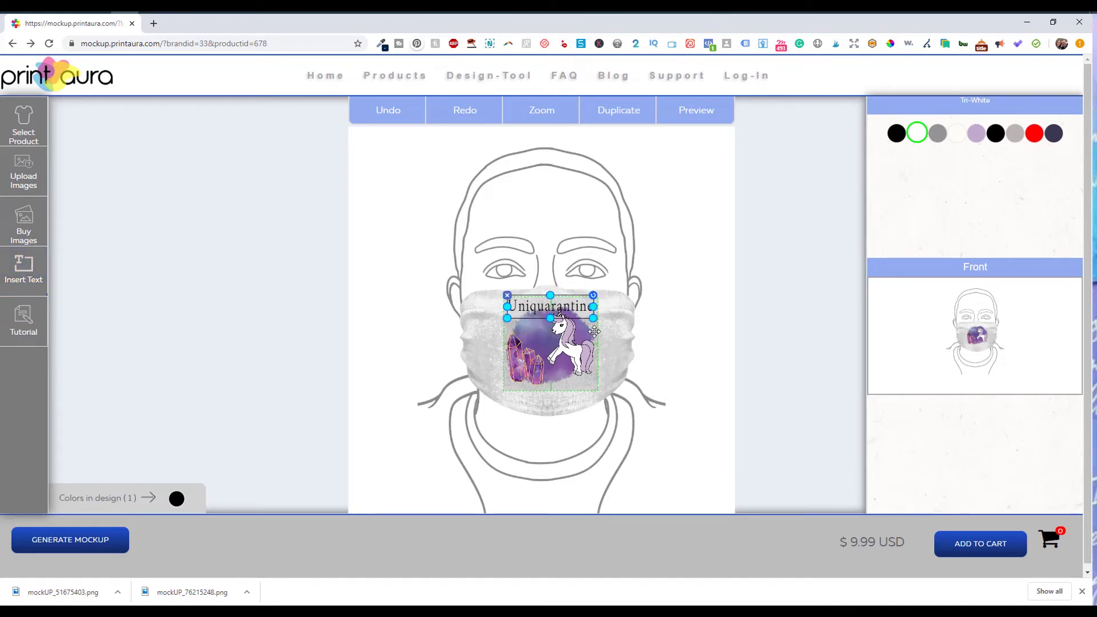
left_click(548, 383)
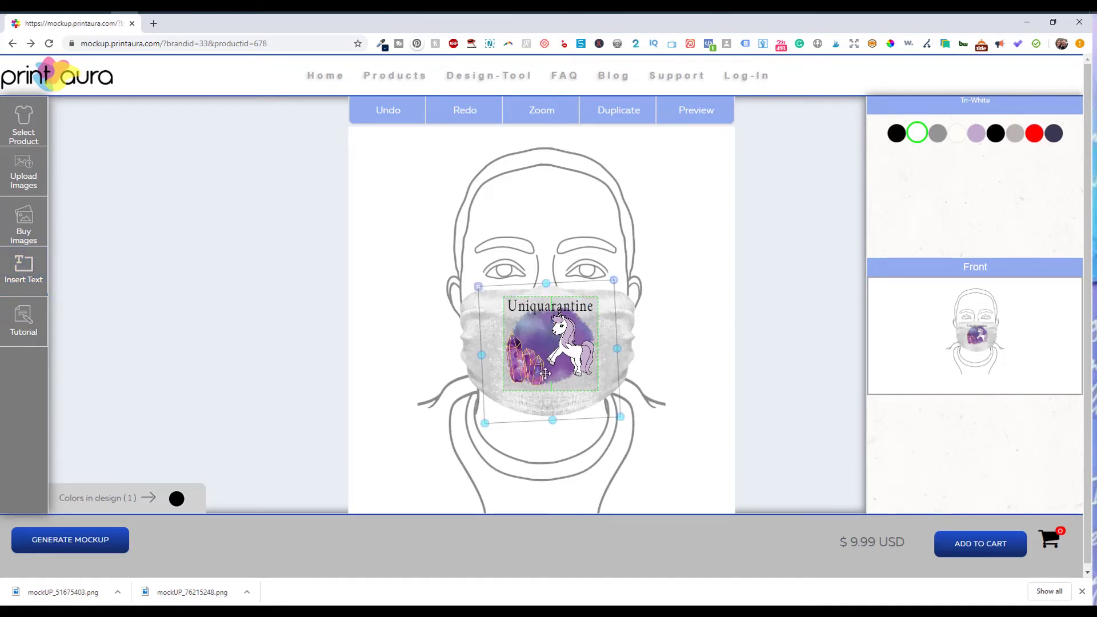
Step: Replace the wording of the text above the unicorn with "Be a Unicorn"
left_click(551, 313)
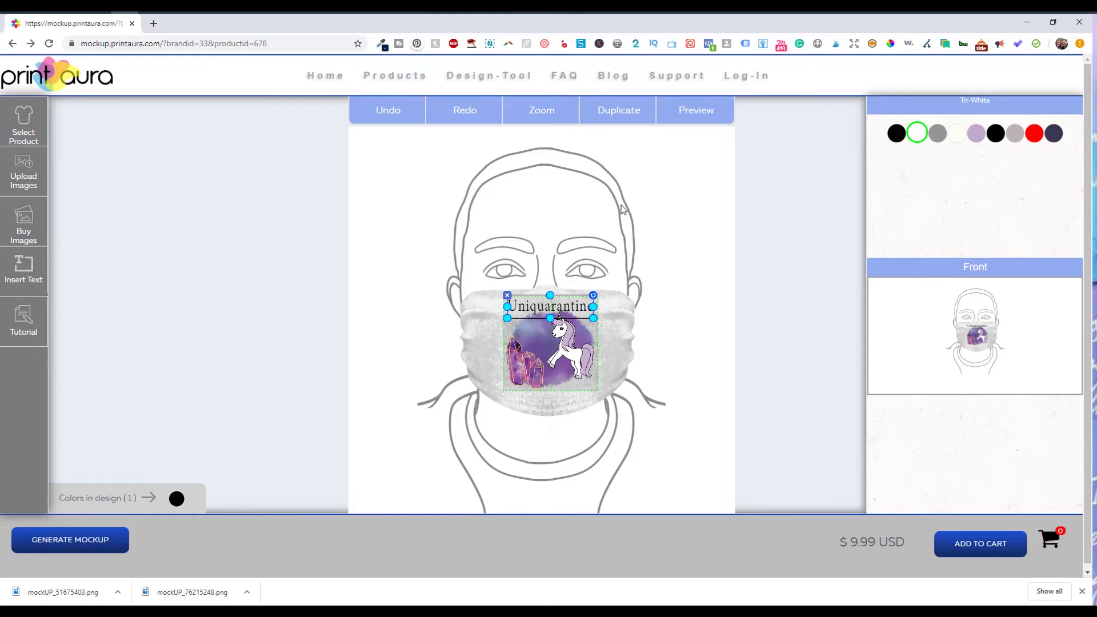
left_click(23, 270)
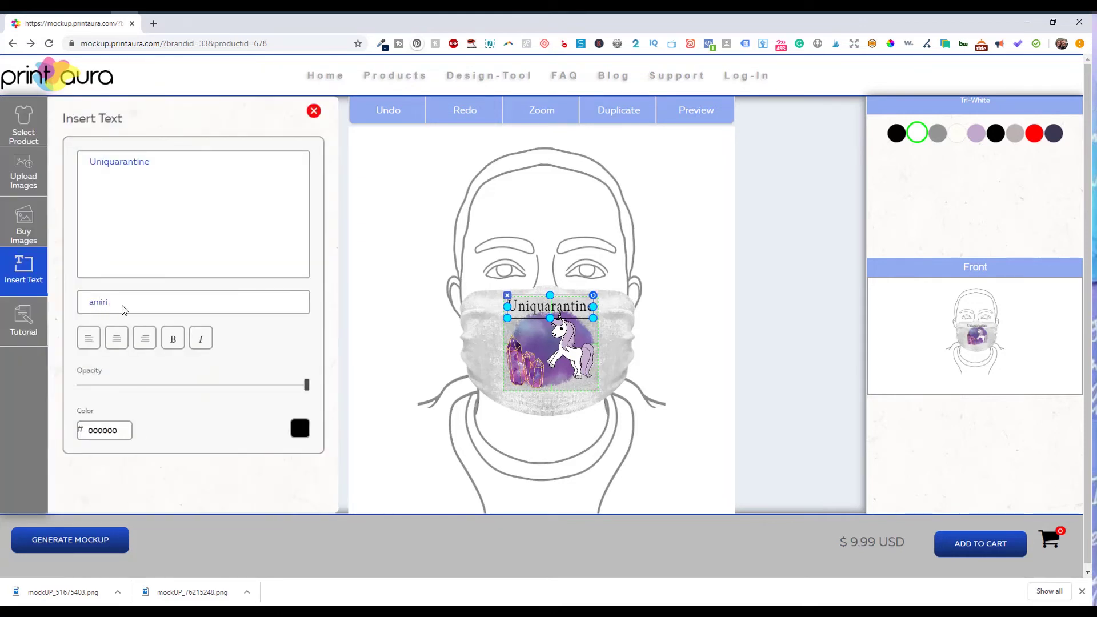
triple_click(178, 158)
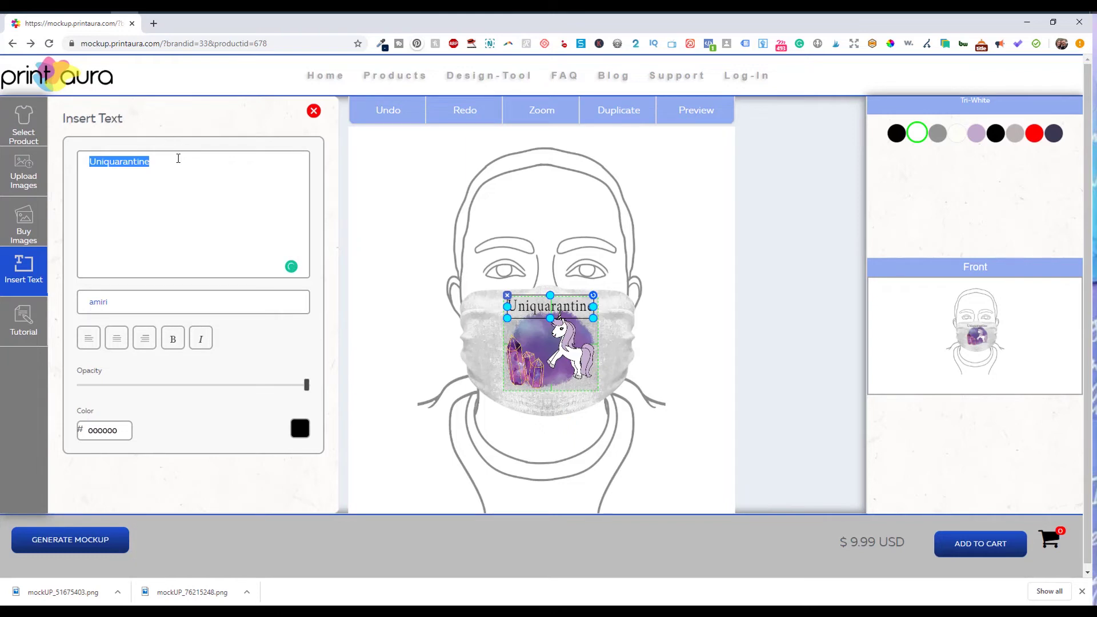
type("Be a ")
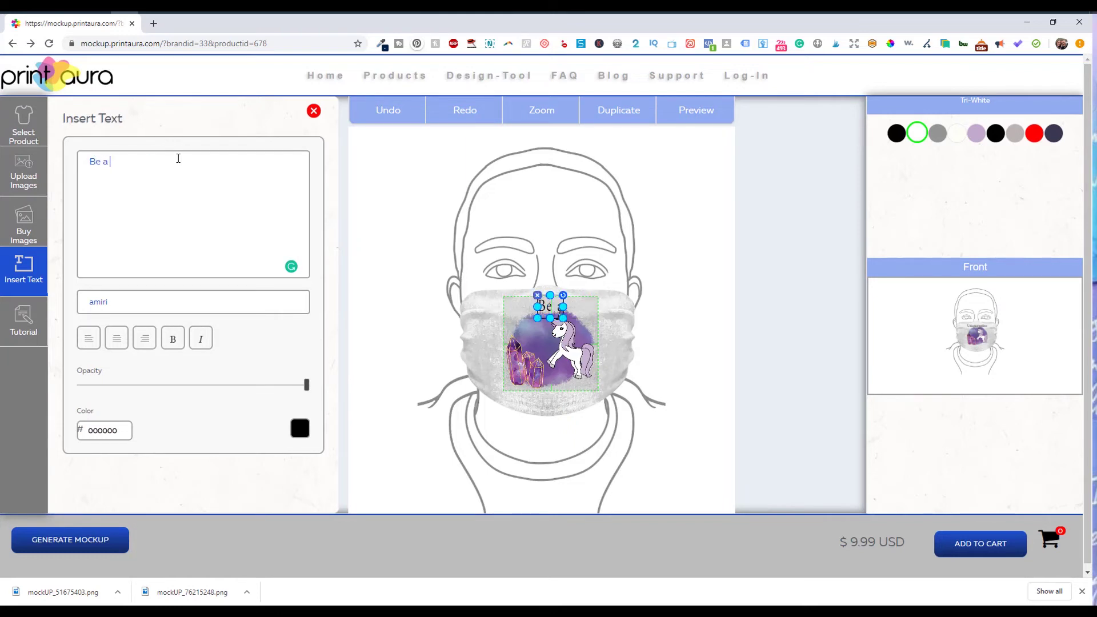
type("Unicorn")
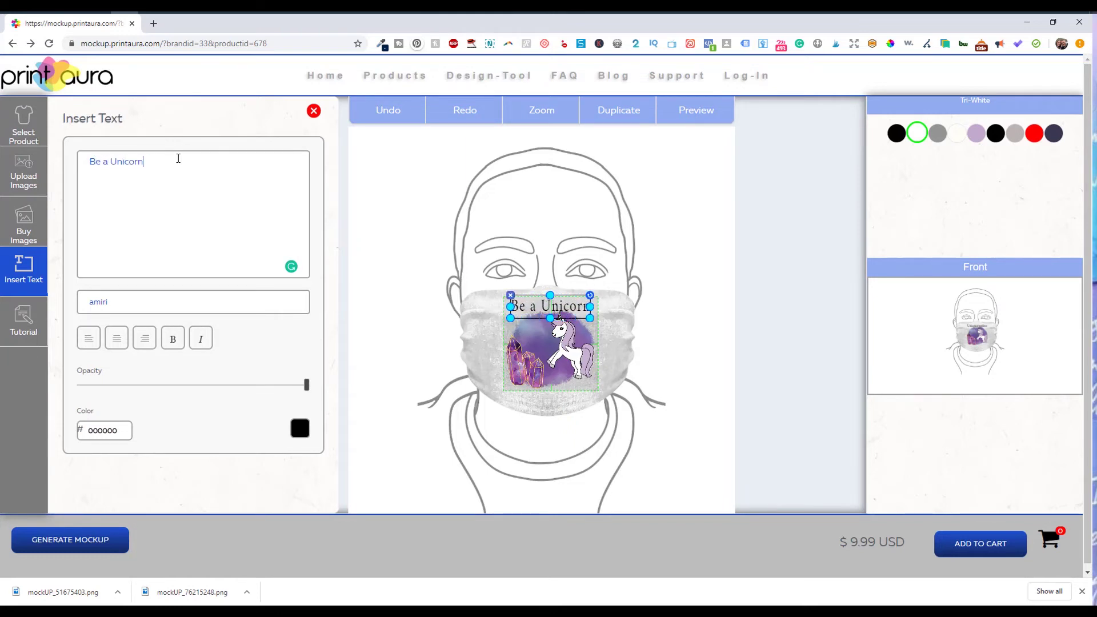
Step: Apply bold to the "Be a Unicorn" text and change its font to architectsdaughter
left_click(172, 339)
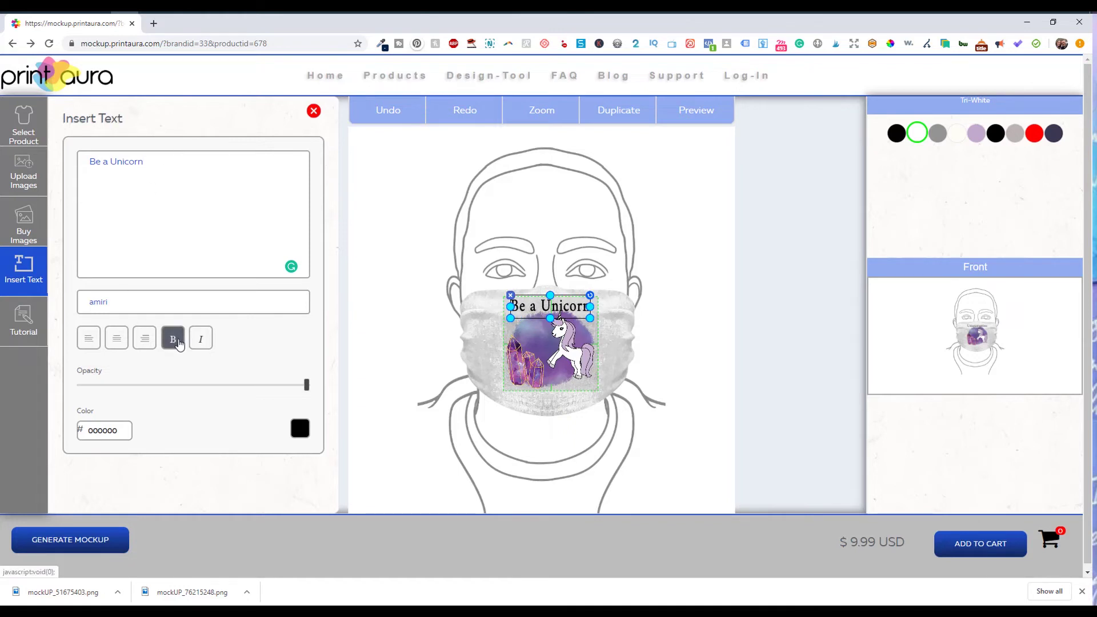
left_click(147, 305)
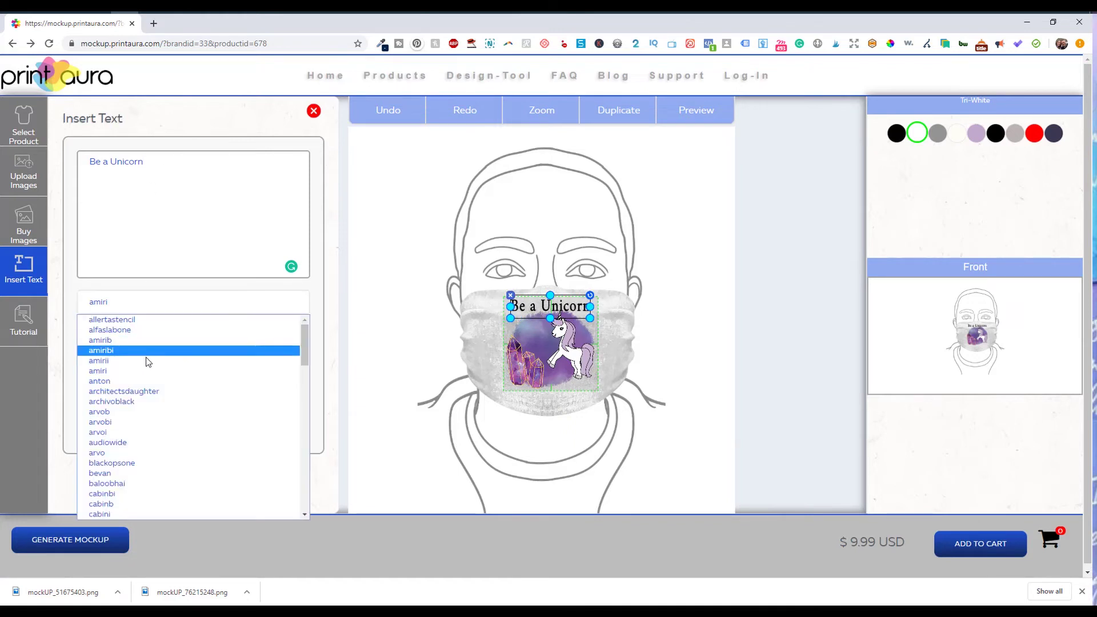
left_click(139, 390)
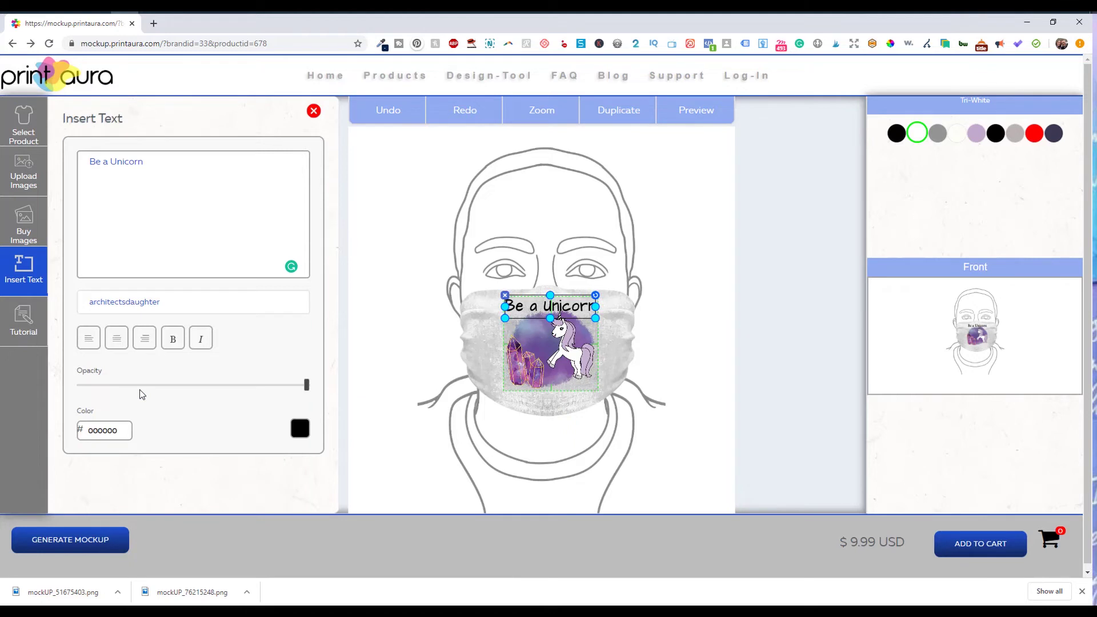
Step: Close the text settings and generate a mockup preview of the mask with the new wording
left_click(315, 109)
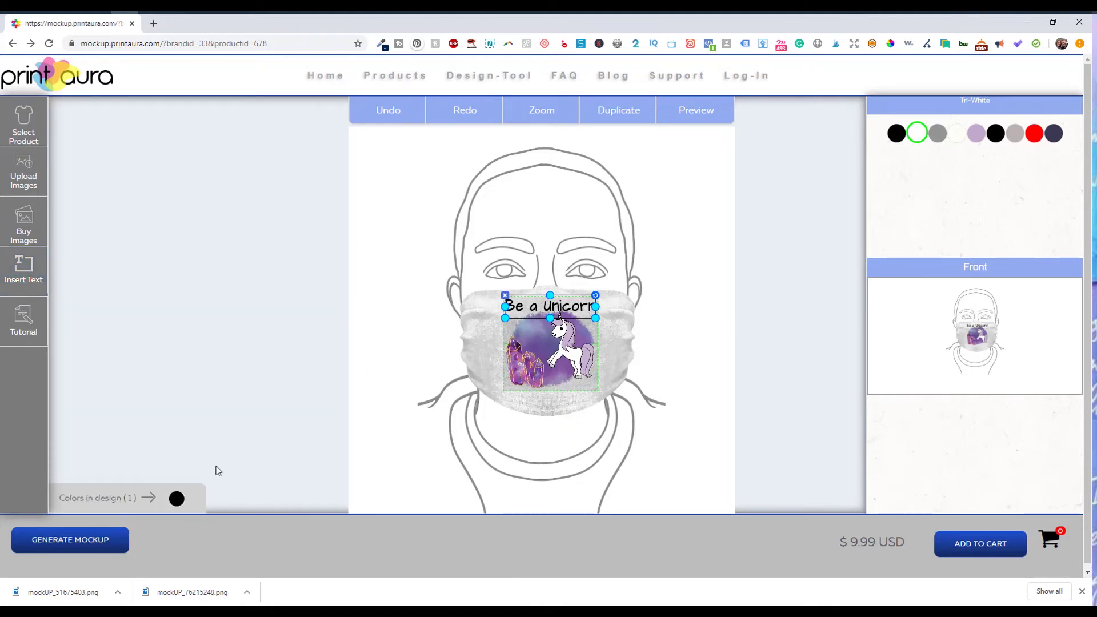
left_click(70, 539)
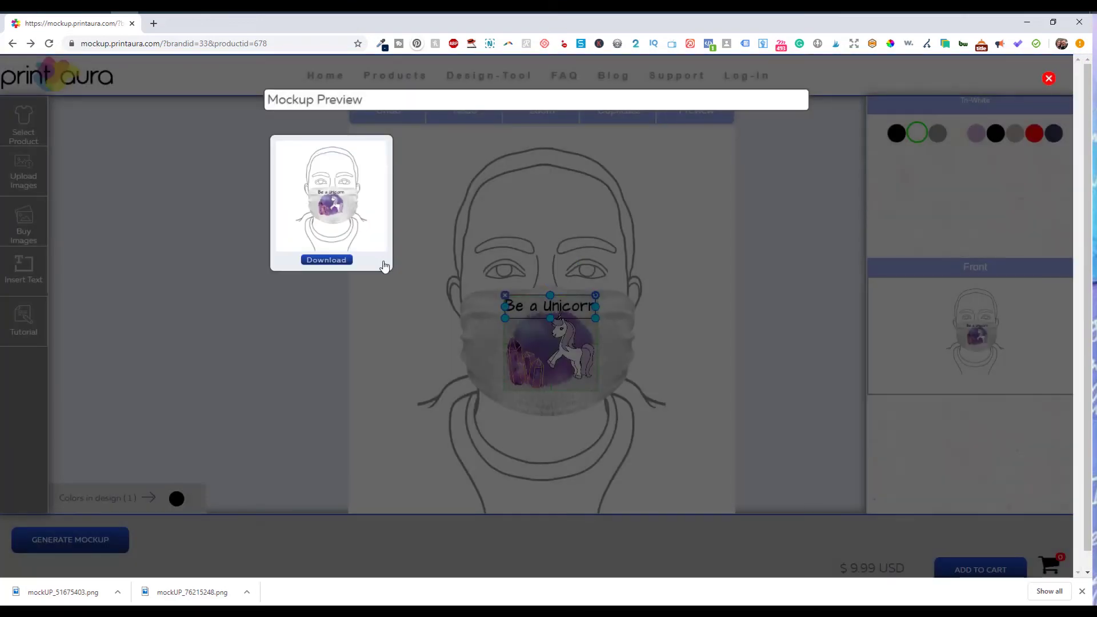
left_click(326, 260)
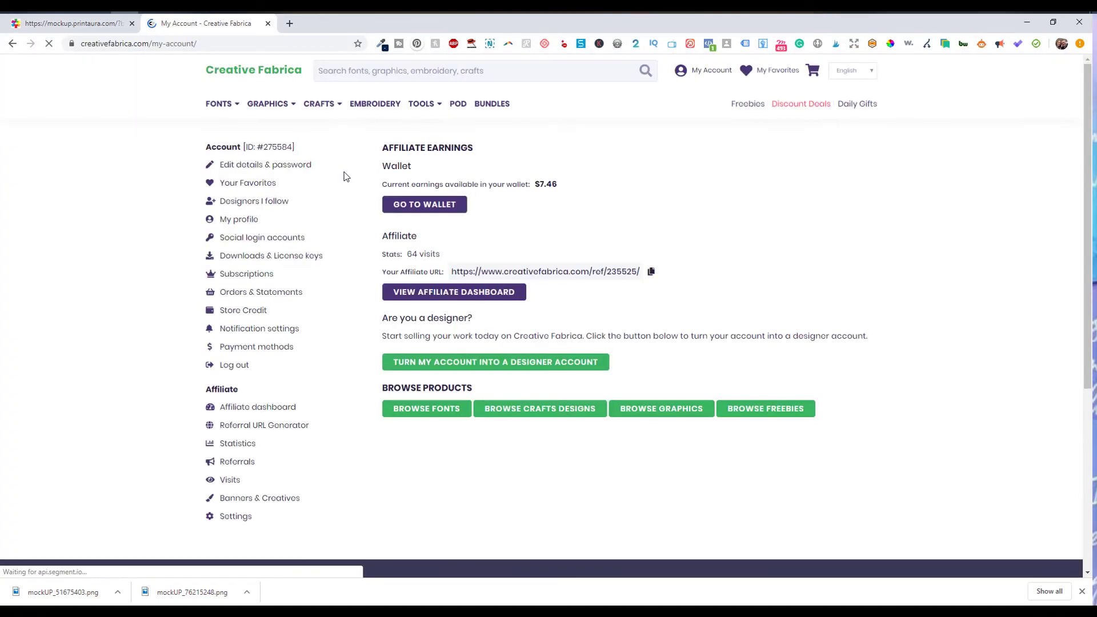
Step: On Creative Fabrica, search for "svg" and look through the design bundles in the results
mouse_move(269, 106)
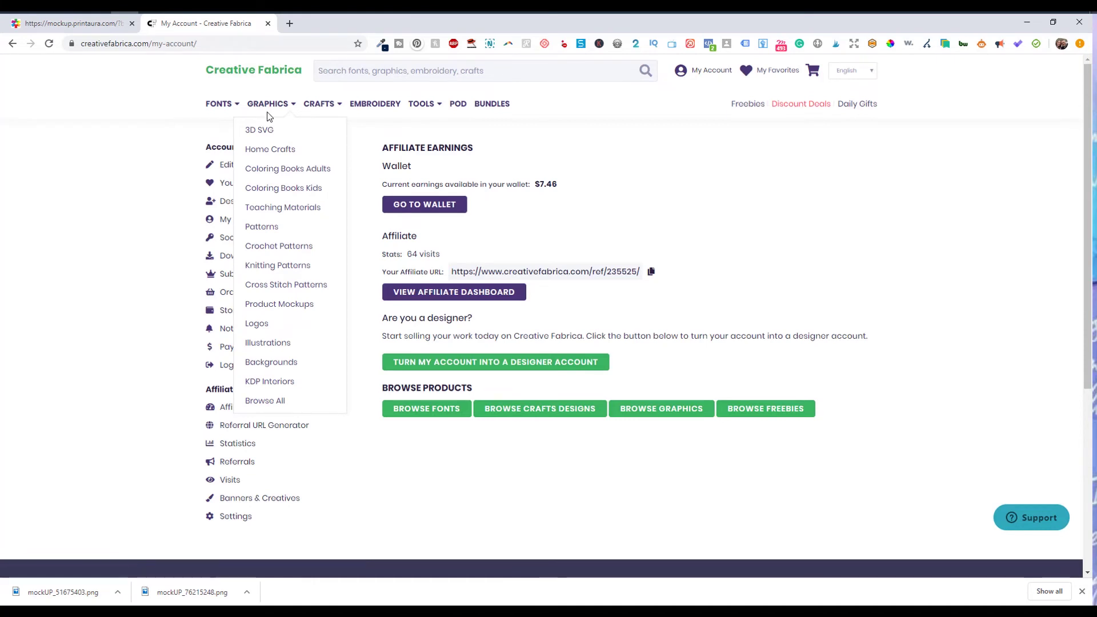
left_click(343, 72)
type("svg")
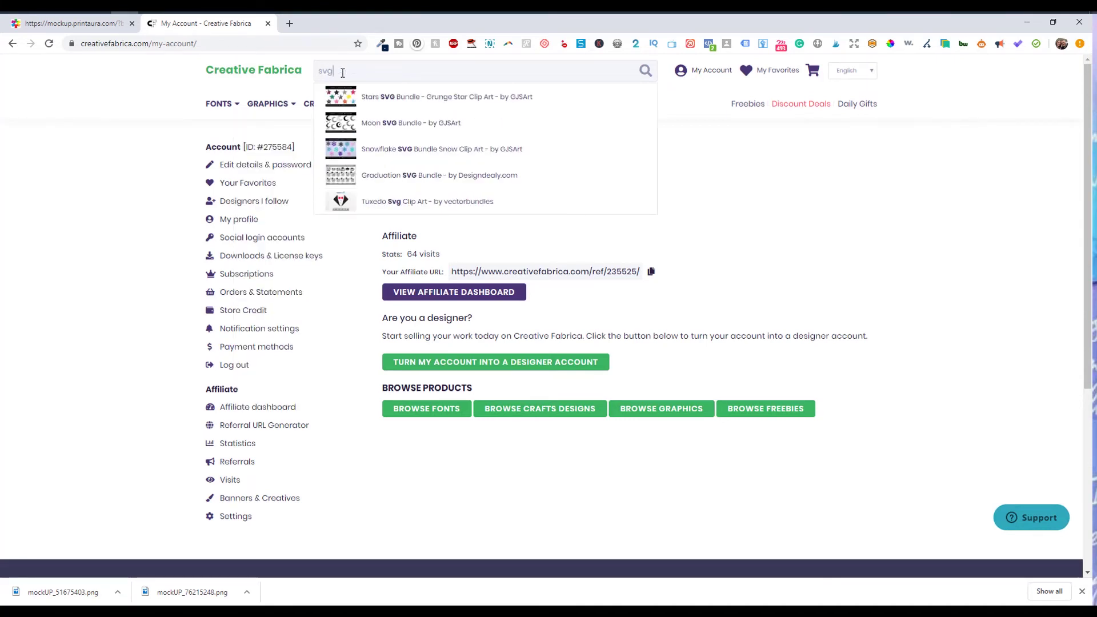
key("Return")
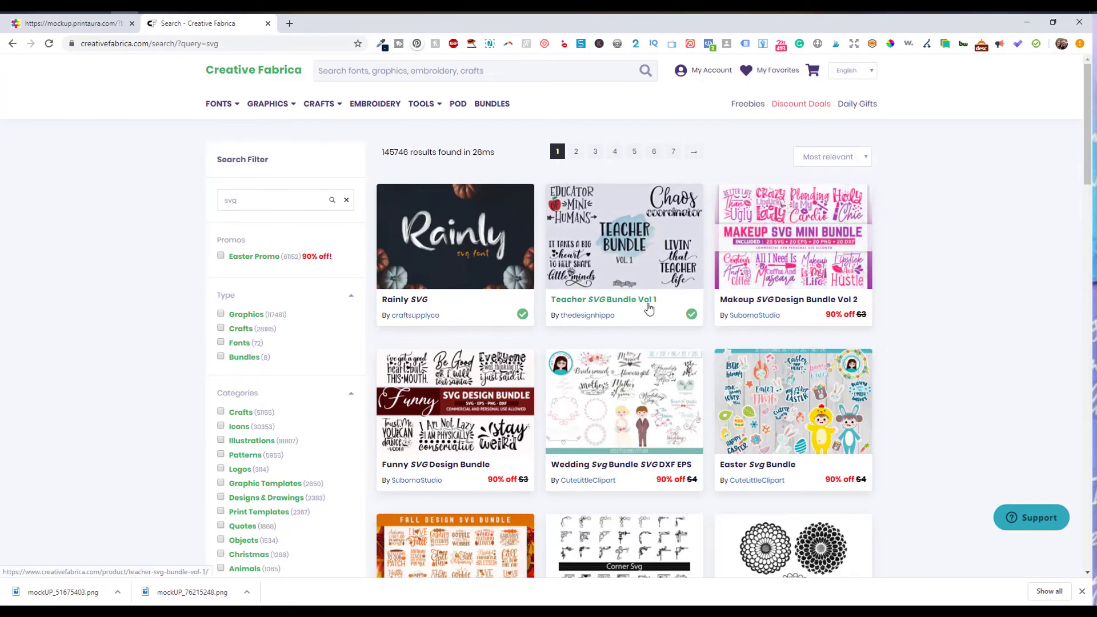
scroll(645, 308, "down", 1)
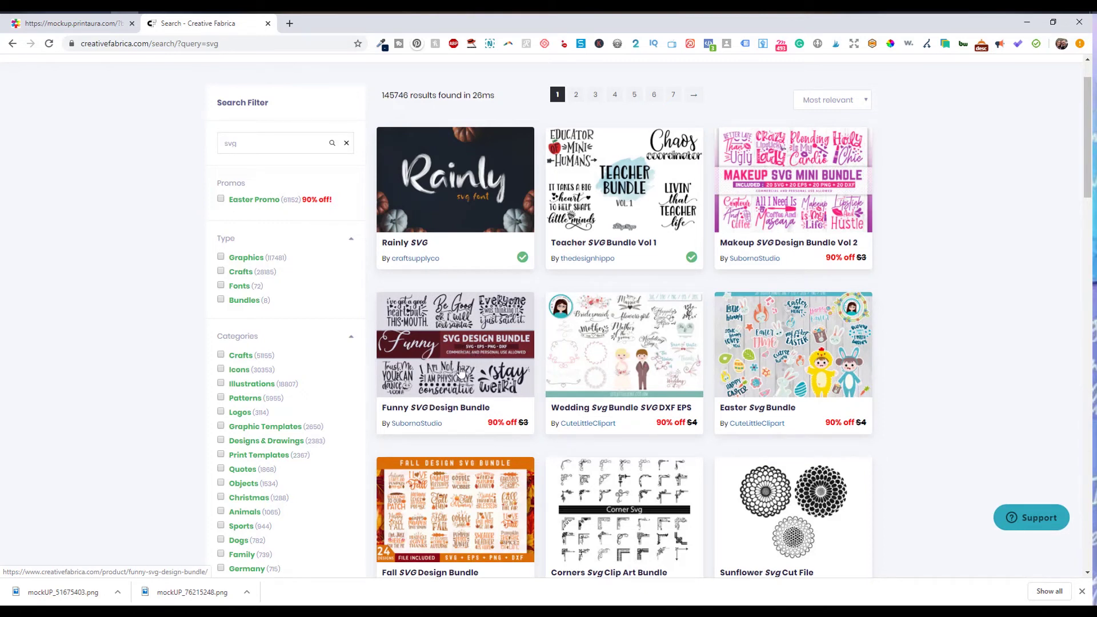
scroll(463, 378, "down", 1)
scroll(461, 382, "down", 2)
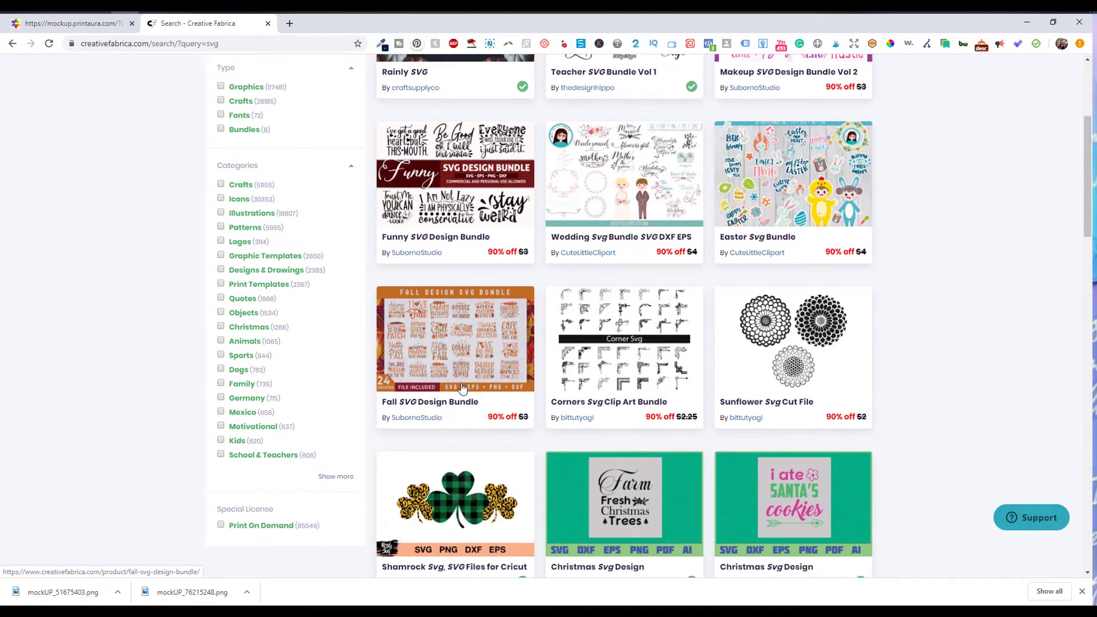
Step: Browse further through the SVG search results and open the "Fearless Svg" design
scroll(461, 384, "down", 3)
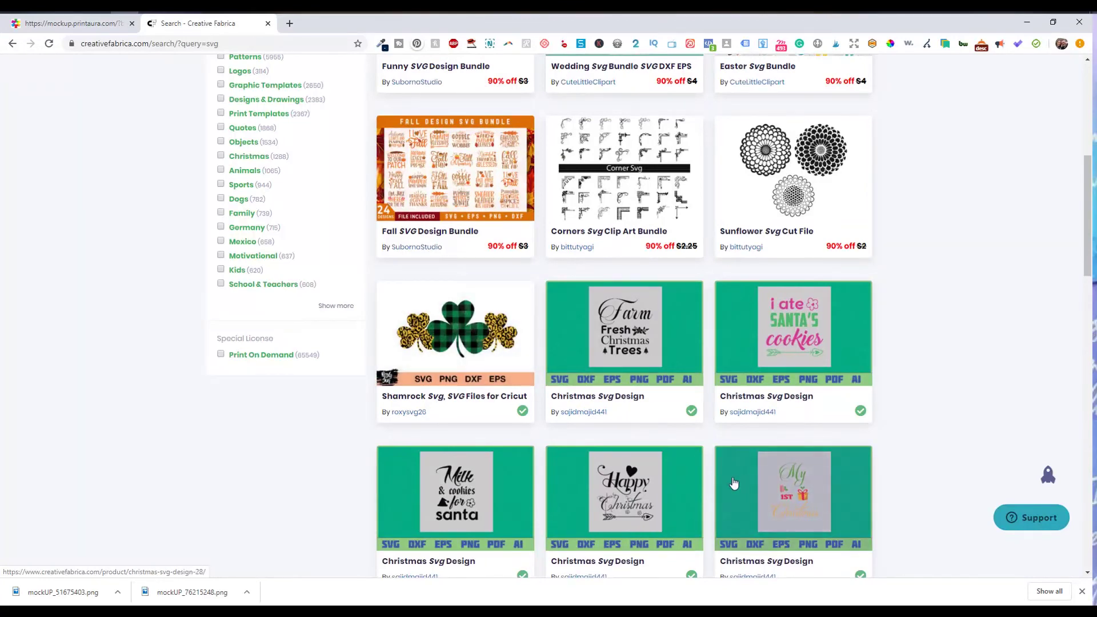
scroll(734, 482, "up", 5)
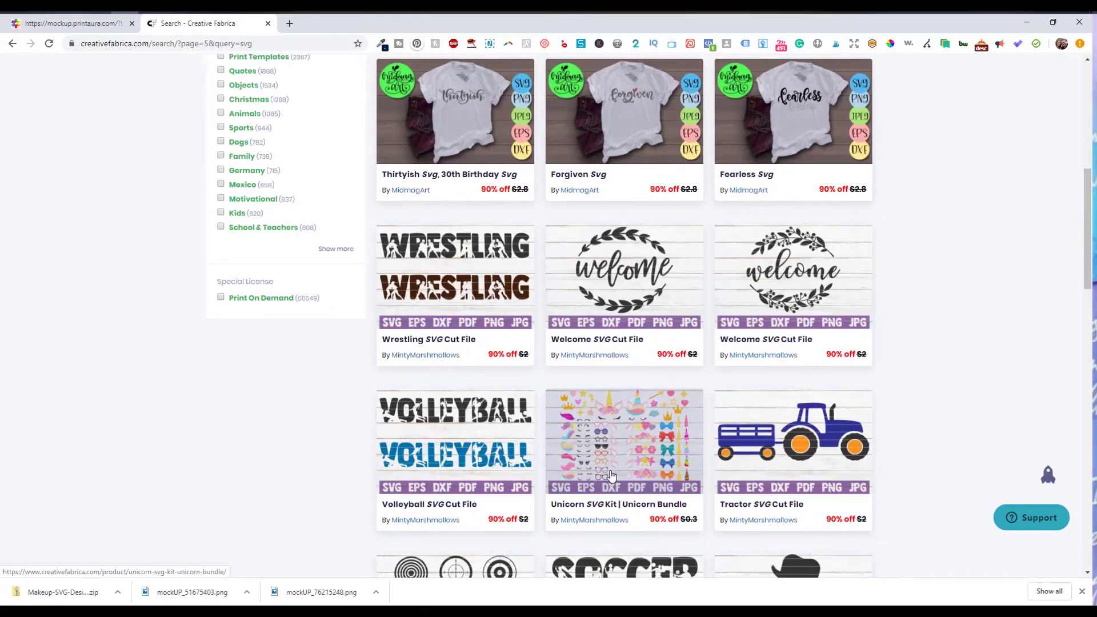
left_click(742, 174)
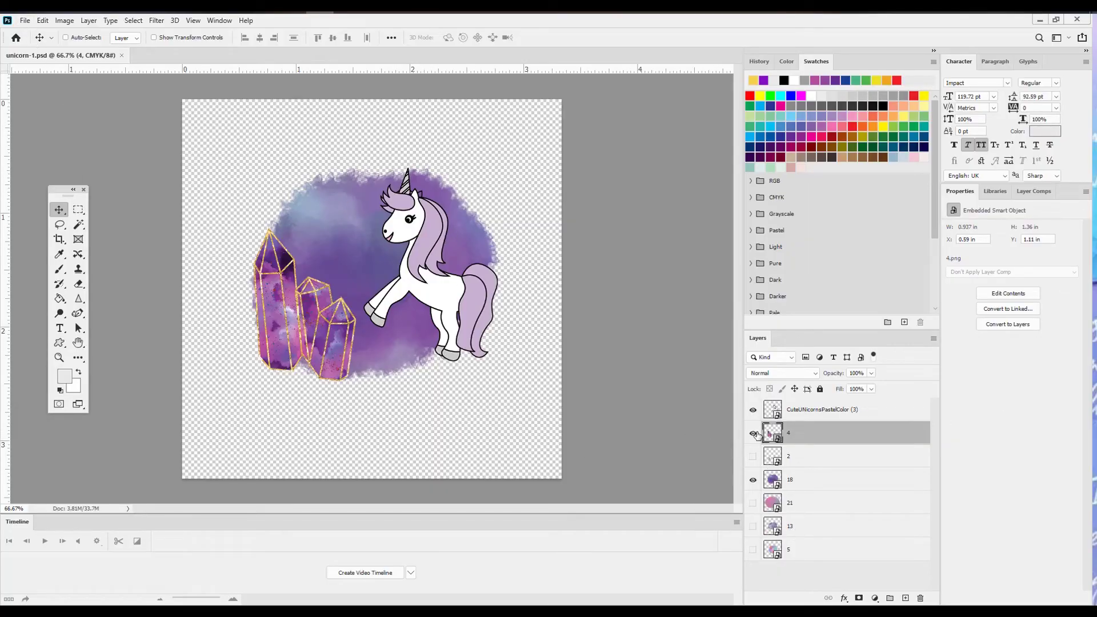
Step: In Photoshop, hide the unicorn and crystals layers, then place the Fearless PNG from the Fearless-svg-1586008 folder as an embedded object
left_click(752, 433)
left_click(753, 410)
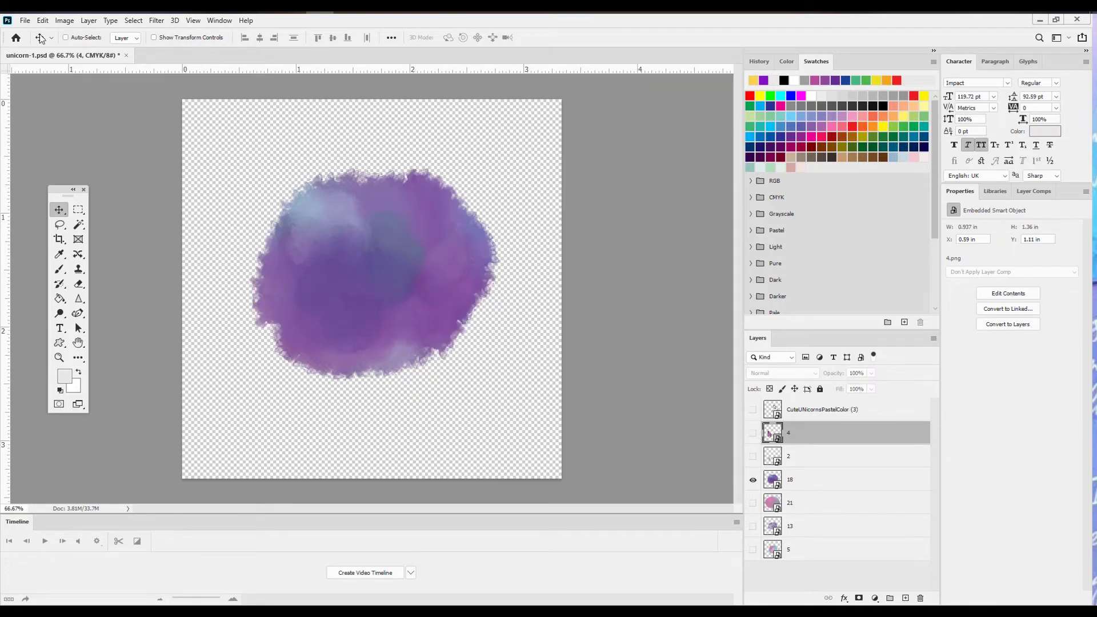
left_click(26, 21)
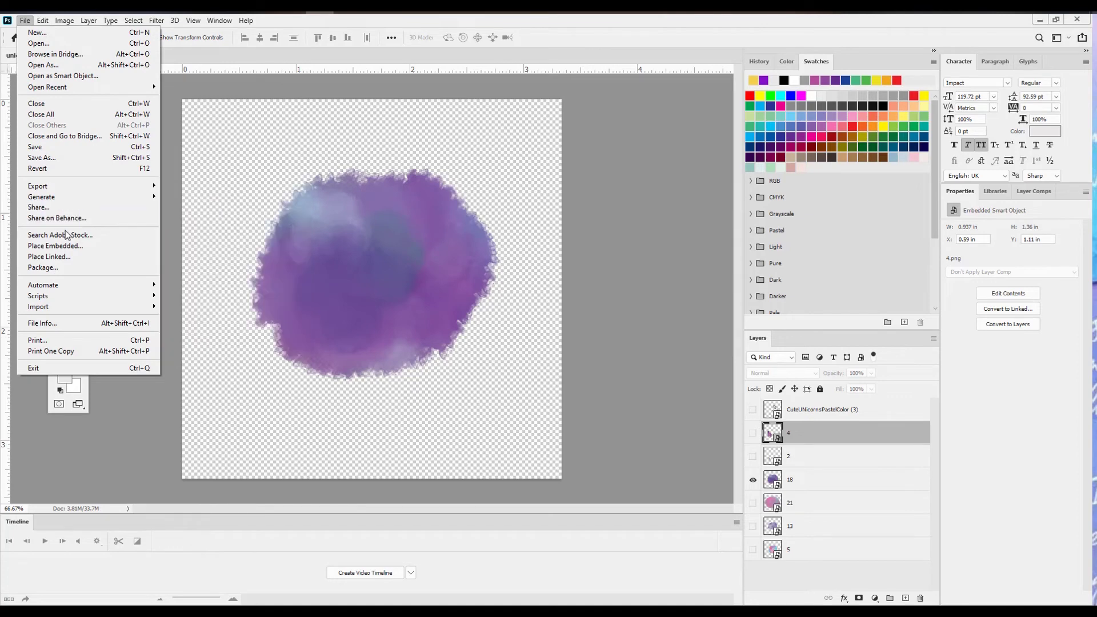
left_click(70, 247)
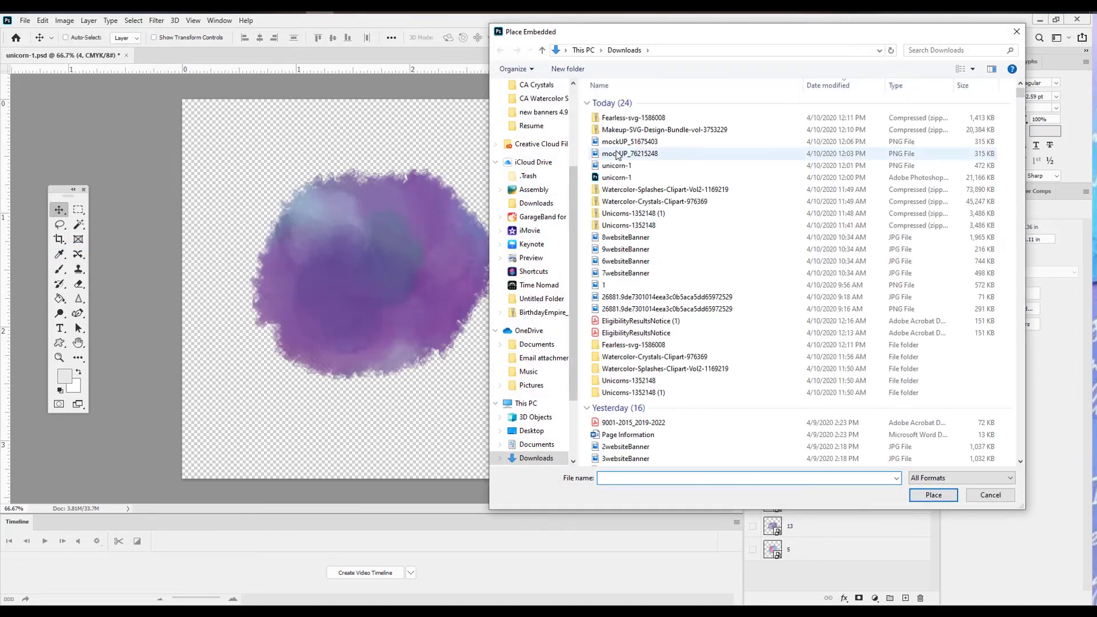
double_click(684, 348)
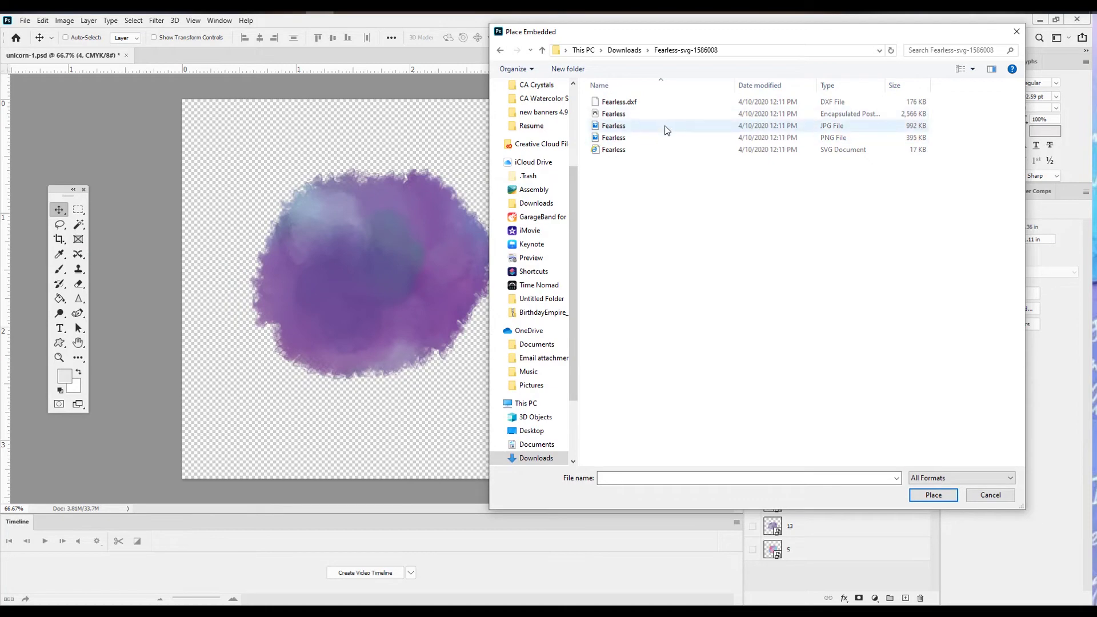
double_click(671, 137)
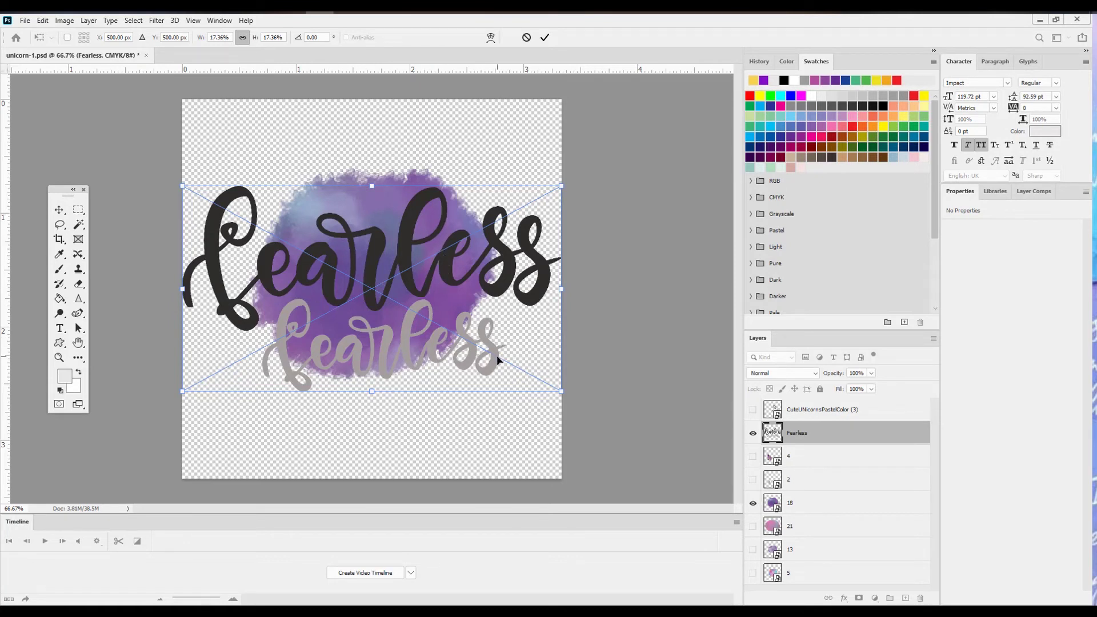
left_click(59, 209)
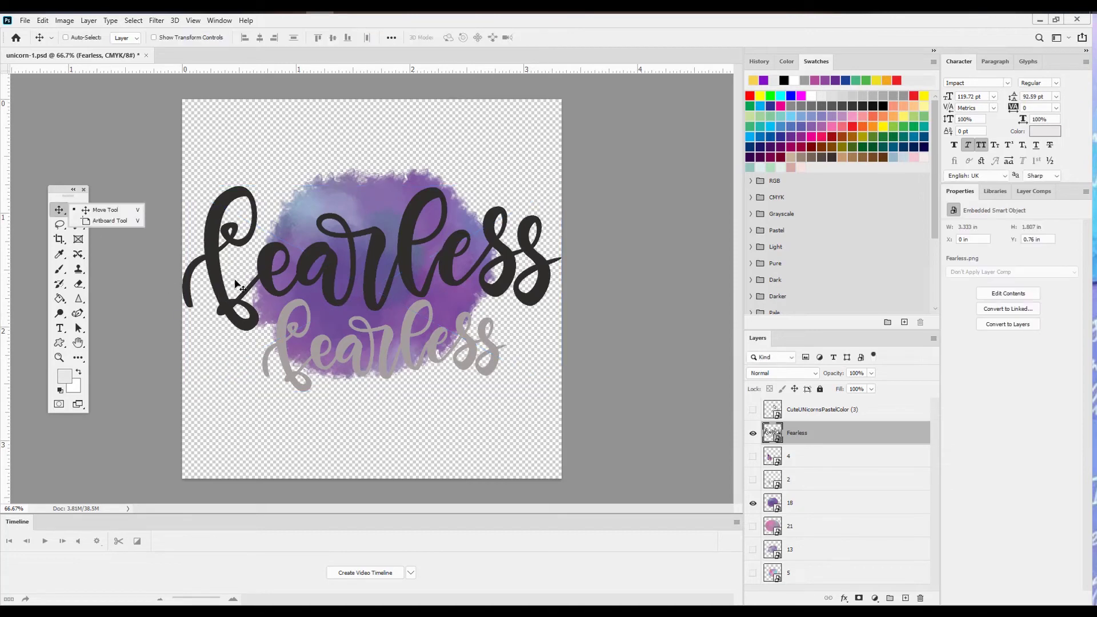
Step: Place the Fearless SVG document as another embedded object and hide its layer
left_click(20, 21)
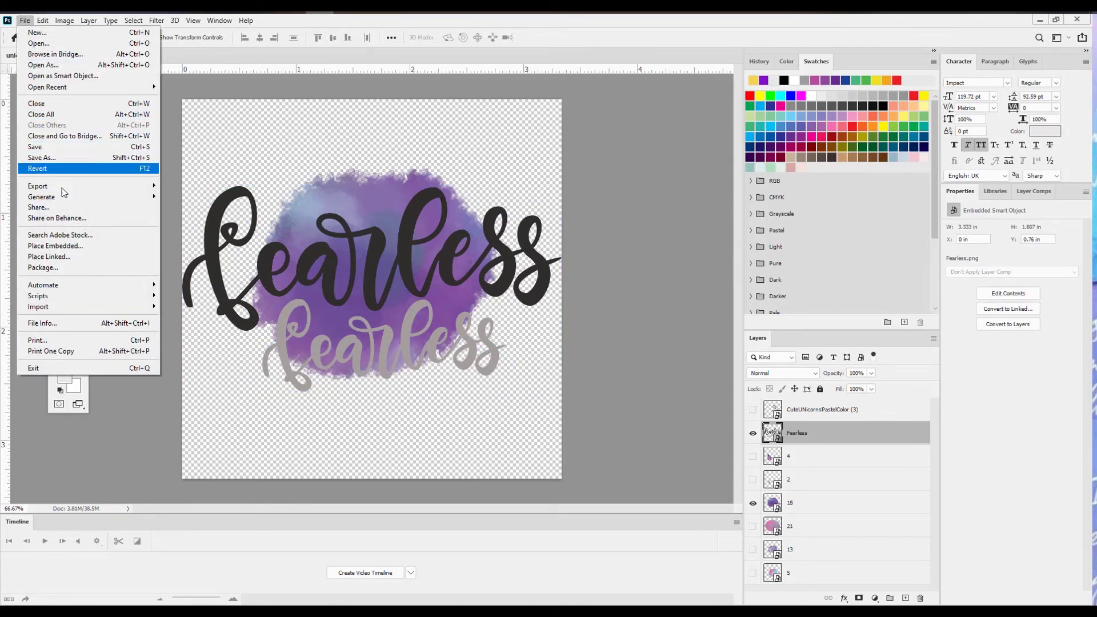
left_click(57, 245)
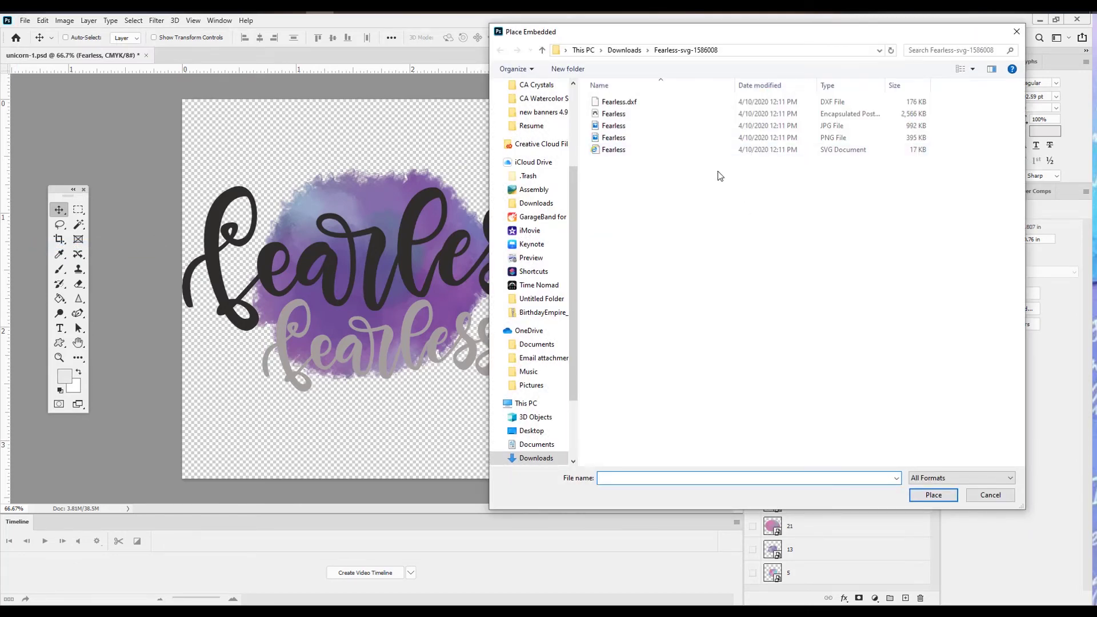
double_click(714, 150)
Step: Lasso the smaller grey "fearless" wording, rasterize the visible Fearless PNG layer and delete the selected wording from it
left_click(60, 224)
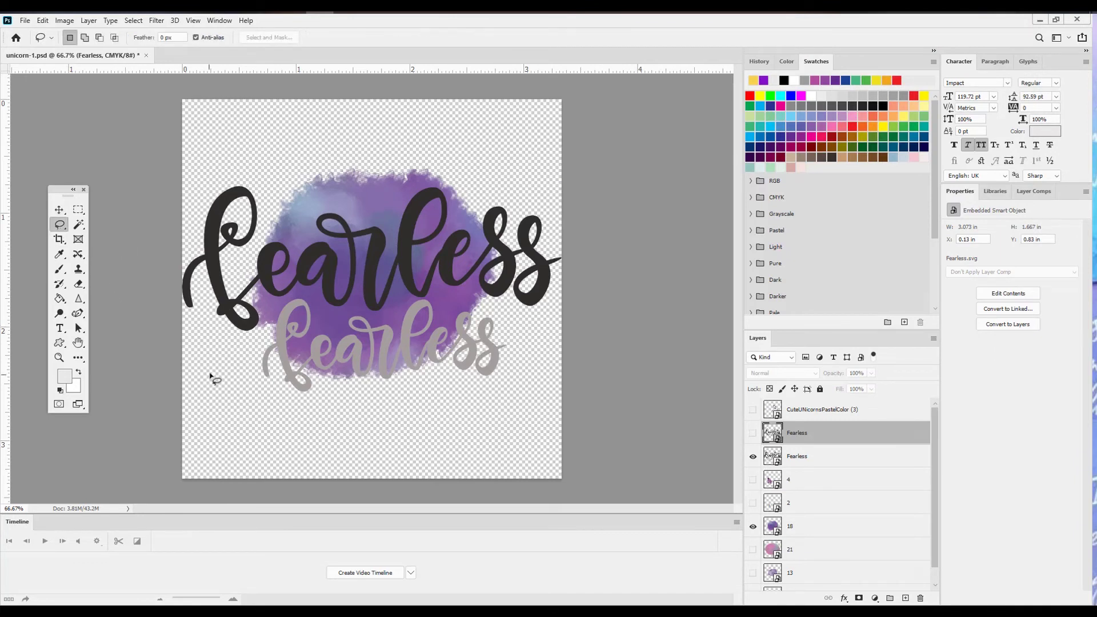
right_click(59, 224)
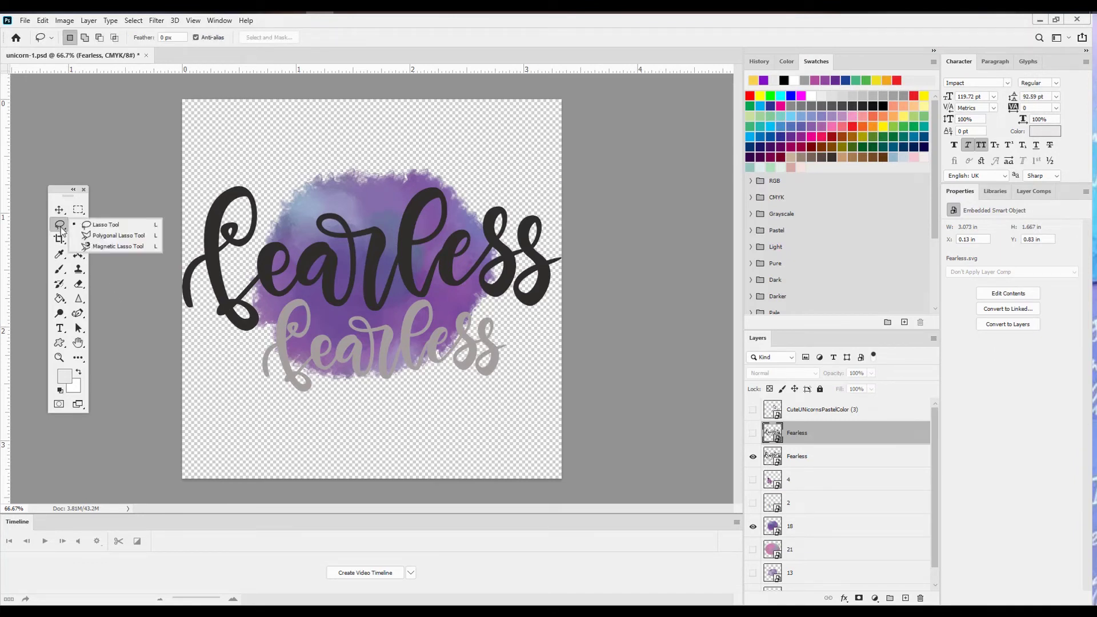
left_click(123, 225)
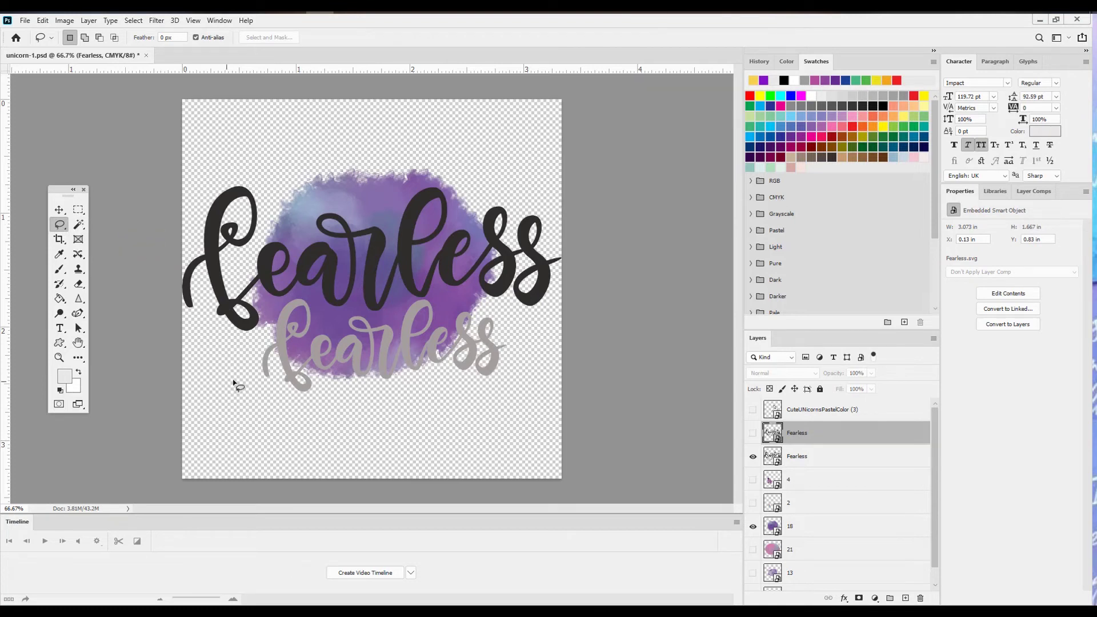
left_click_drag(226, 381, 284, 303)
mouse_move(431, 304)
left_mouse_down()
mouse_move(522, 340)
mouse_move(251, 400)
mouse_move(230, 381)
mouse_move(235, 393)
left_mouse_up()
left_click(824, 461)
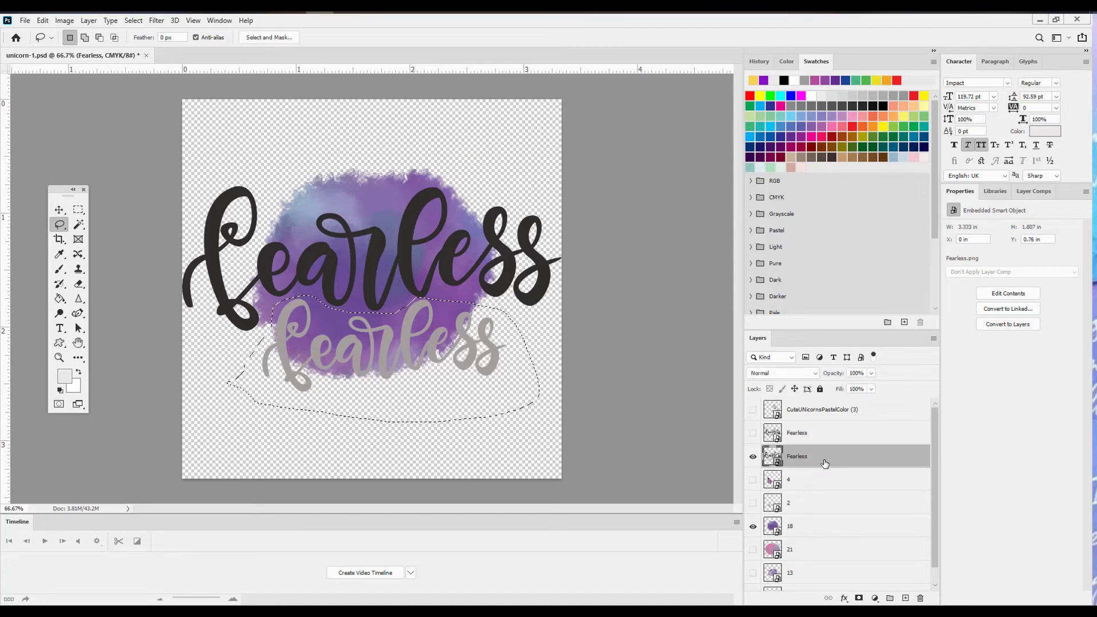
key("Delete")
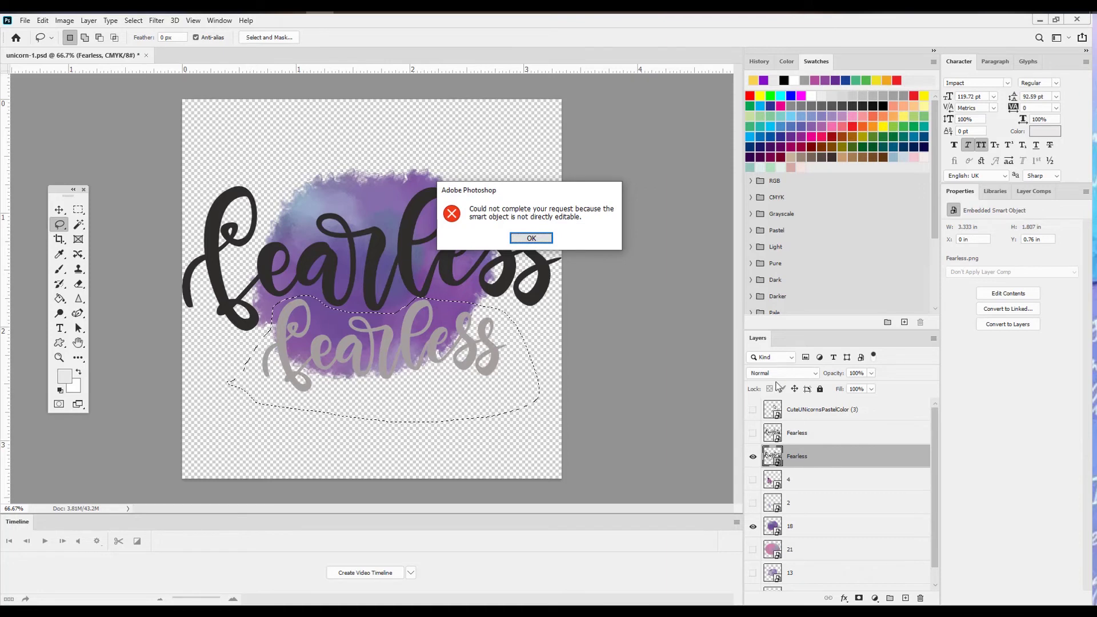
key("Return")
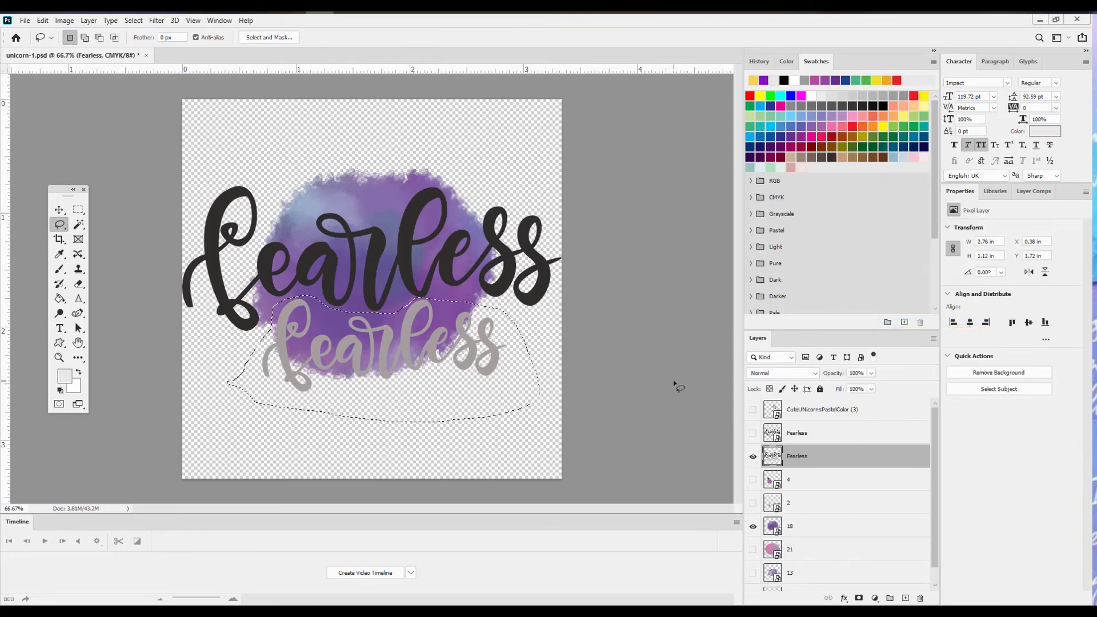
key("Delete")
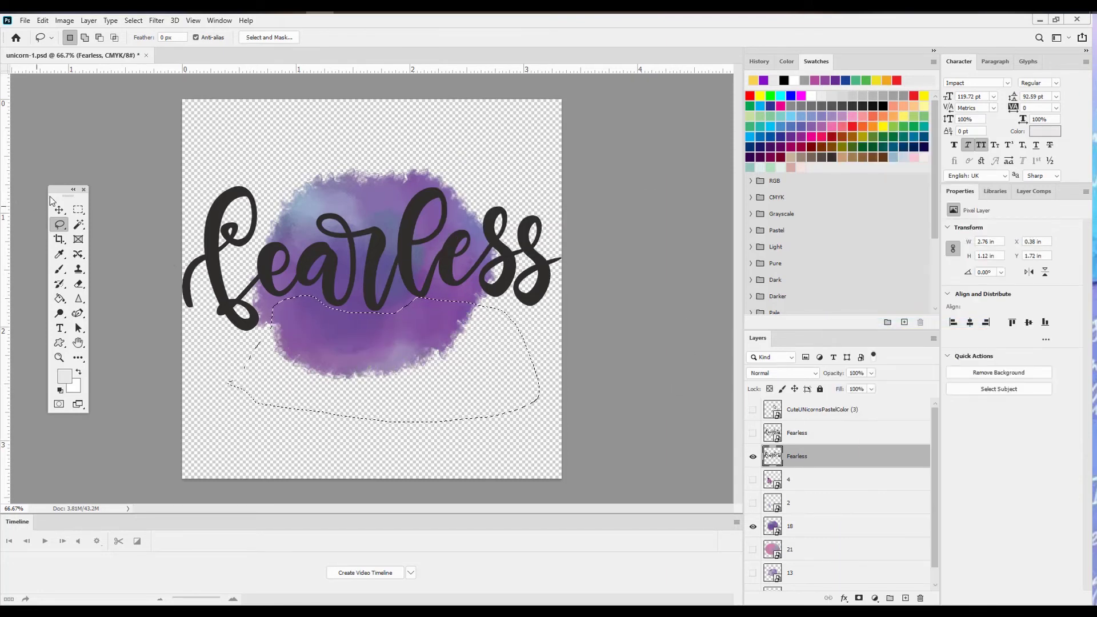
Step: Deselect the lasso area and move the black "fearless" lettering slightly down over the purple splash
left_click(133, 21)
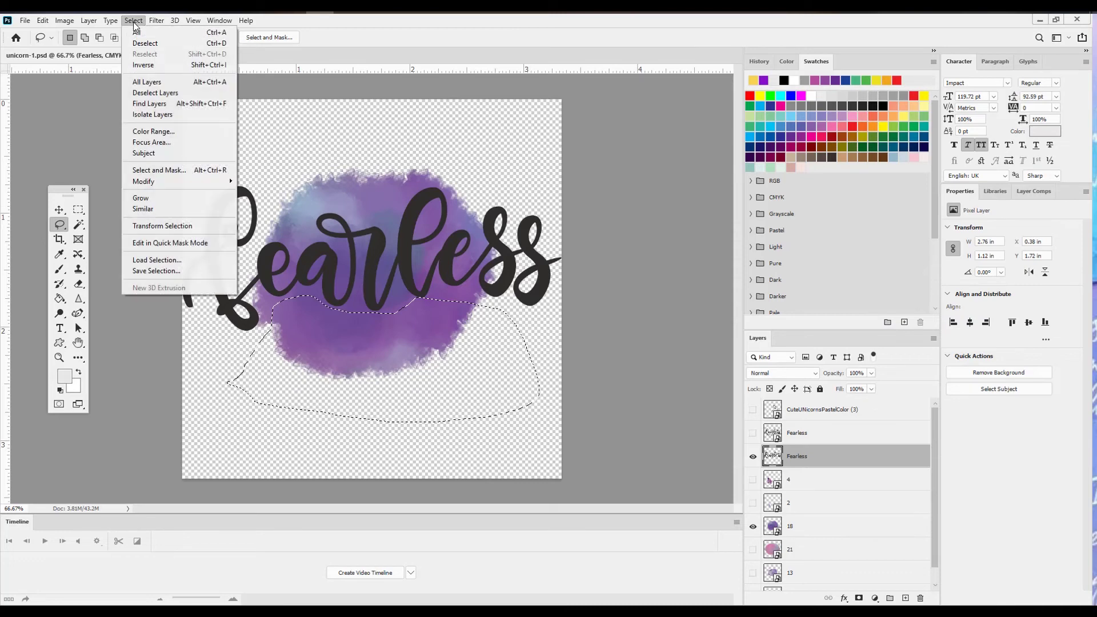
left_click(482, 375)
left_click(133, 20)
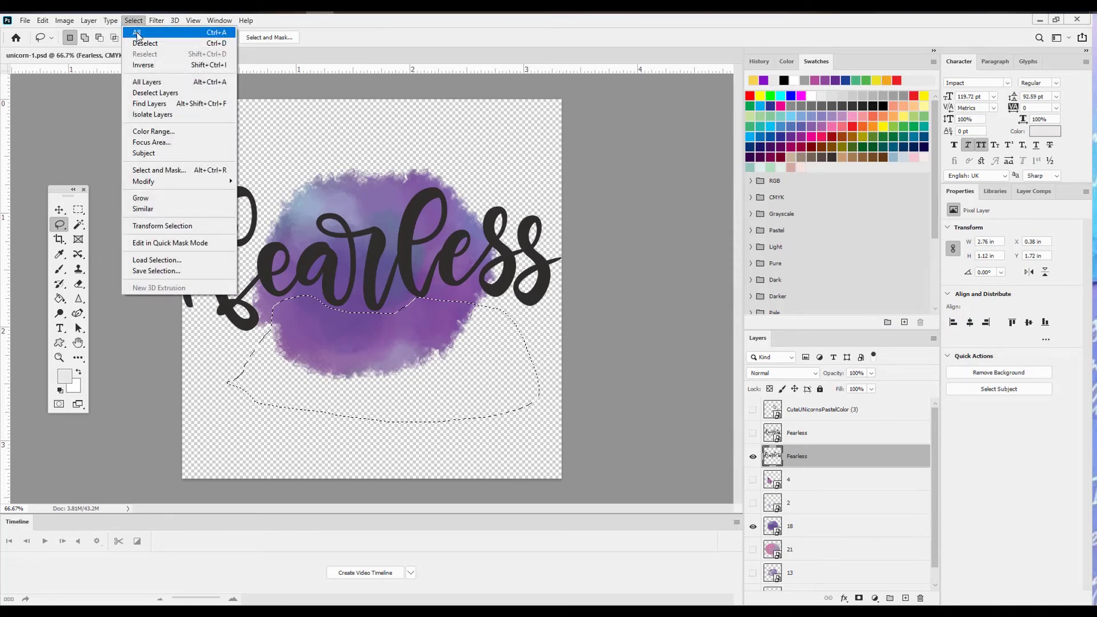
left_click(143, 44)
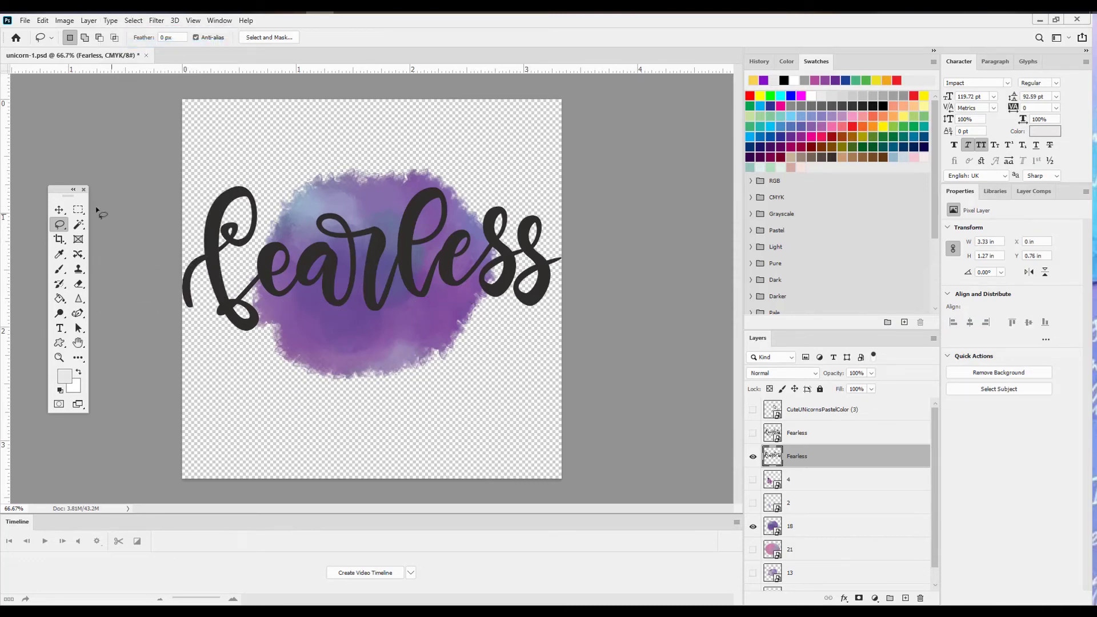
left_click(60, 211)
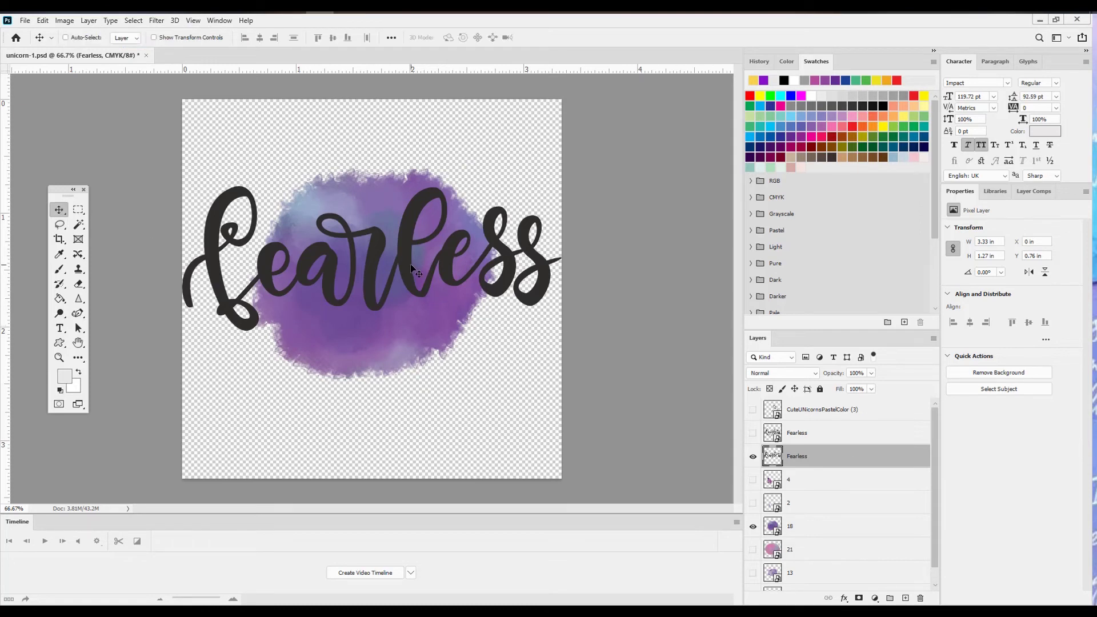
left_click_drag(413, 268, 418, 282)
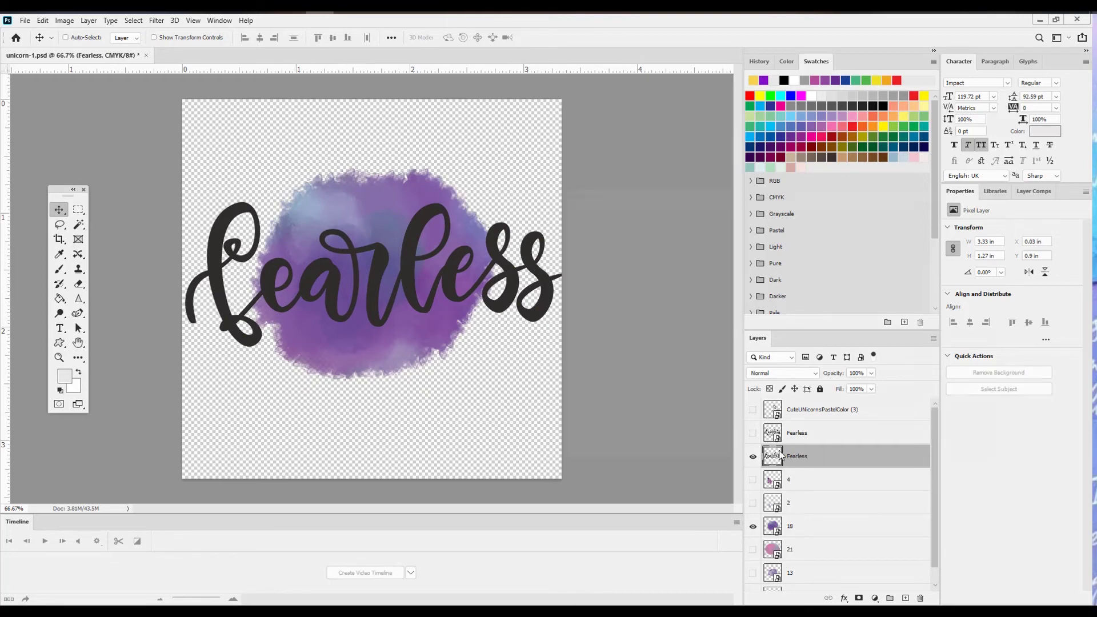
Step: Apply a yellow Color Overlay in Normal mode at 100% opacity to the visible Fearless layer
double_click(797, 461)
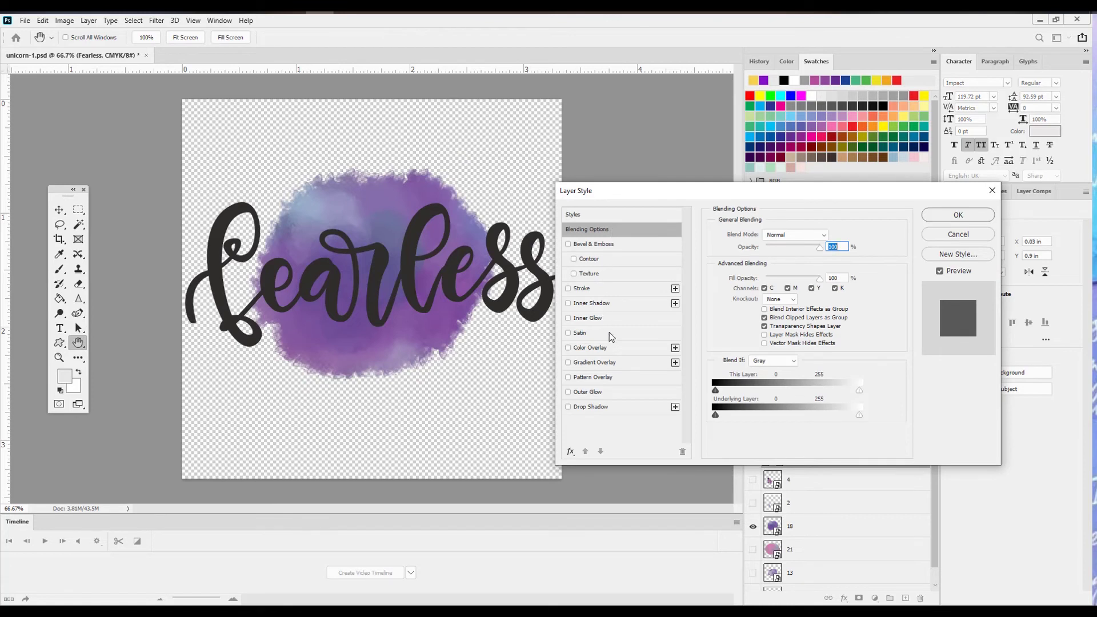
left_click(625, 349)
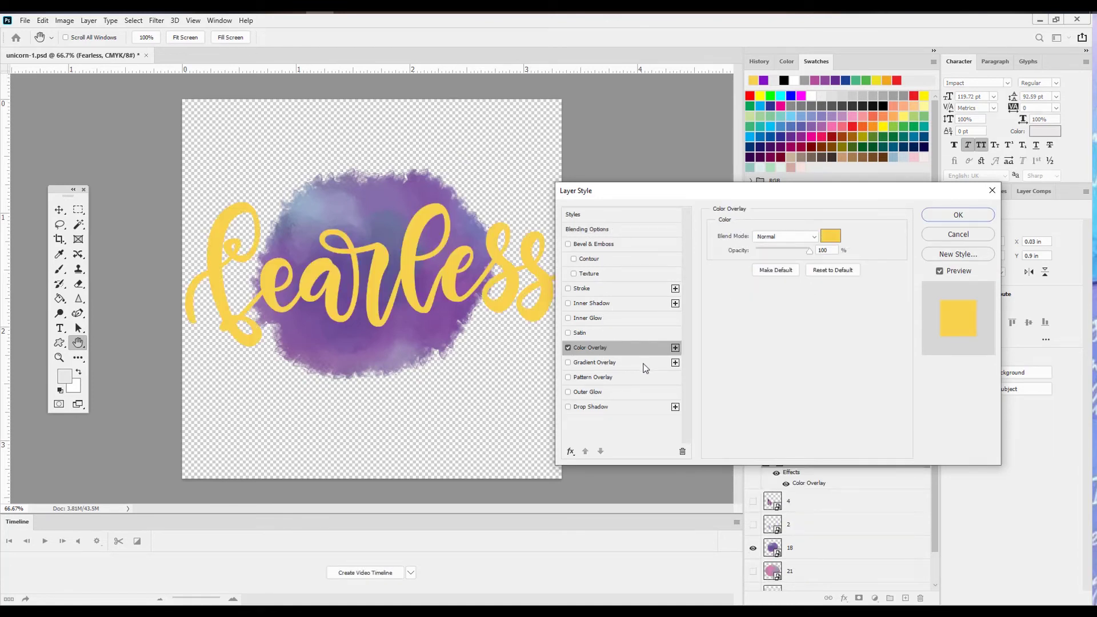
left_click(968, 218)
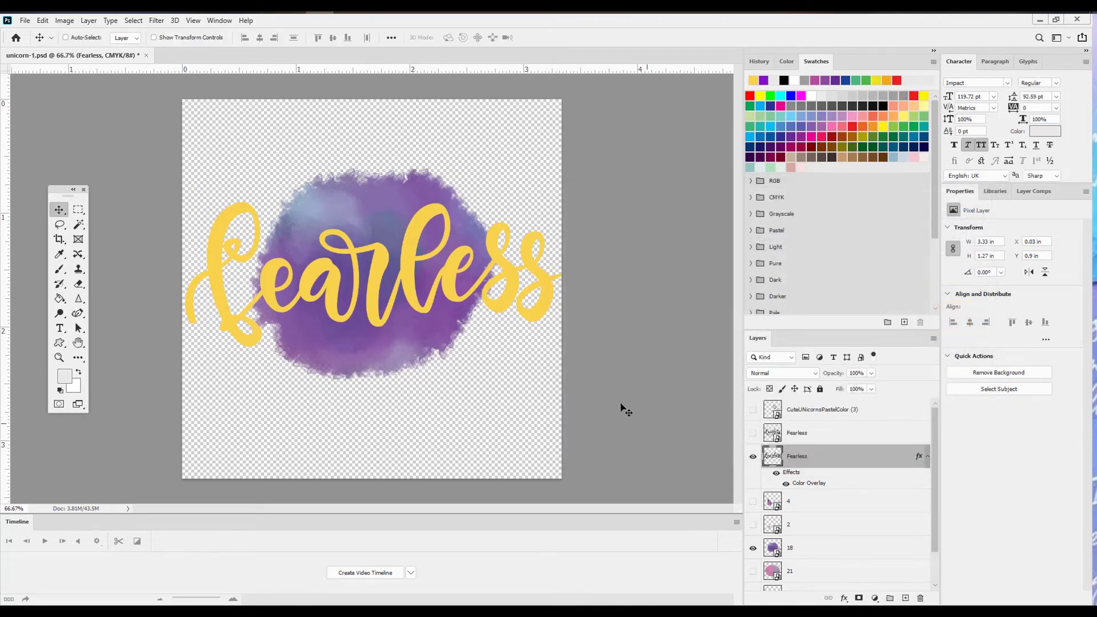
Step: Preview the pink splash layer 21 behind the lettering, then hide it and the purple splash layer 18
scroll(838, 488, "down", 1)
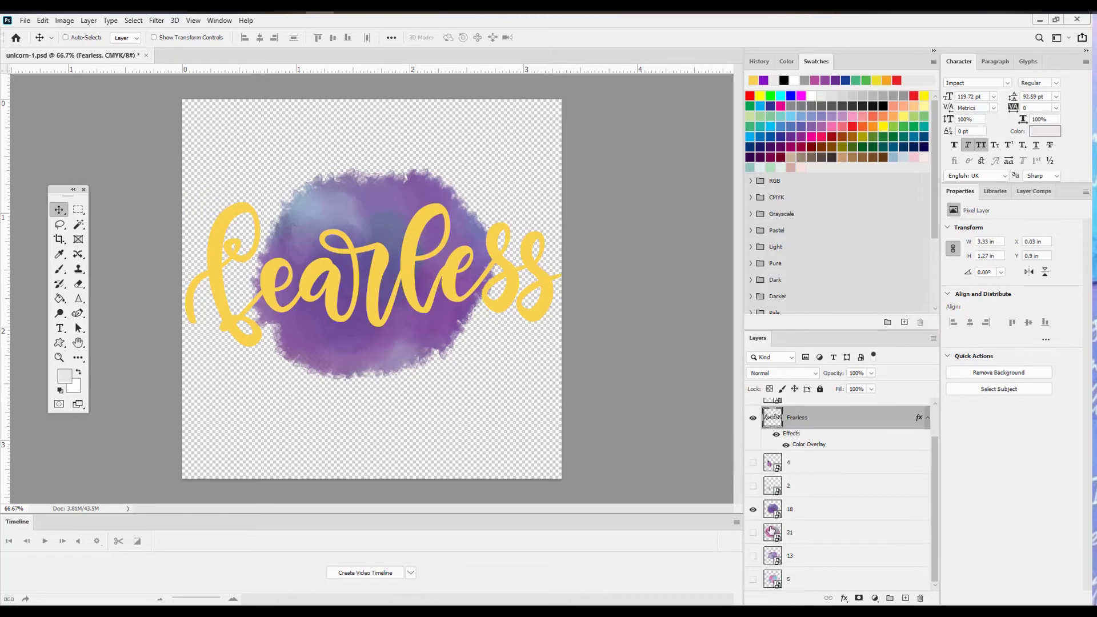
left_click(753, 532)
left_click(753, 533)
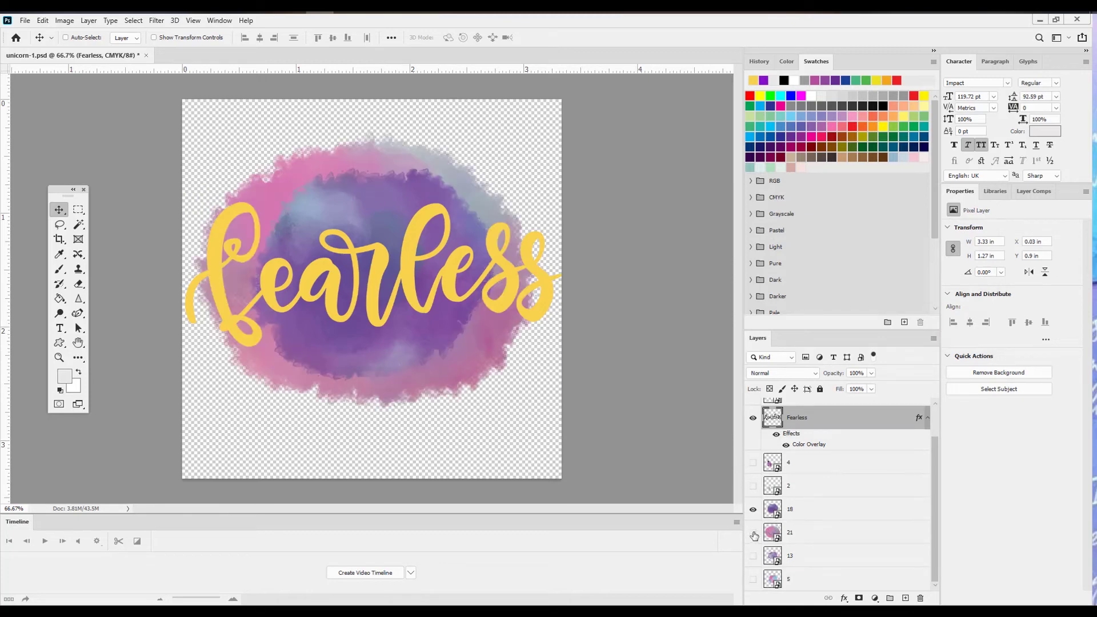
left_click(753, 510)
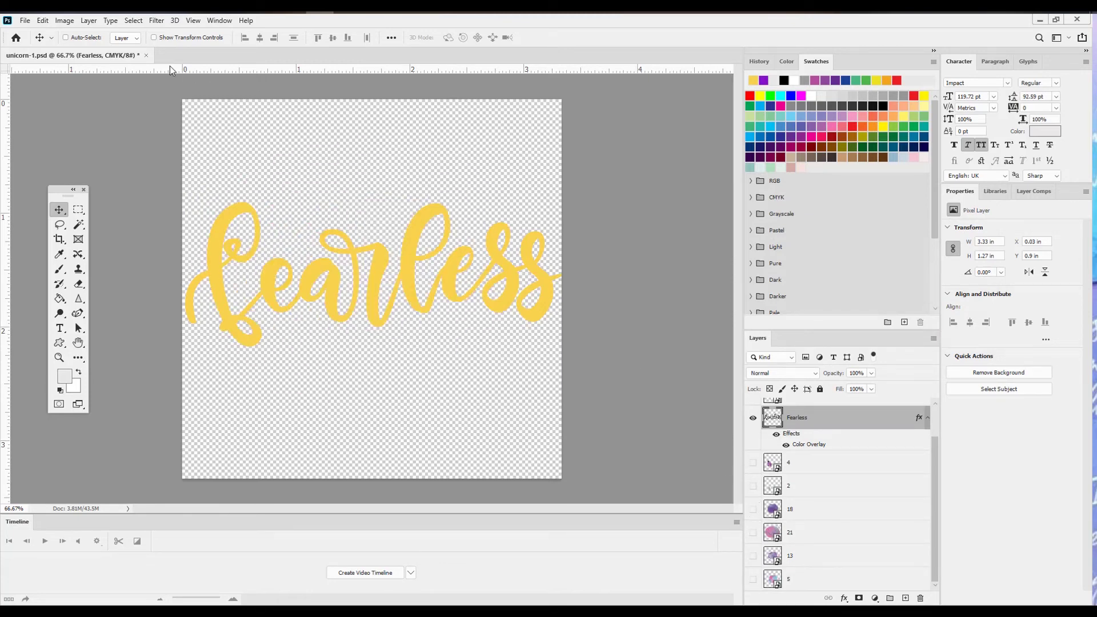
Step: Place watercolor splash 12 from the CA Watercolor Splashes vol2 folder as an embedded image and move its layer directly below the Fearless layer
left_click(23, 21)
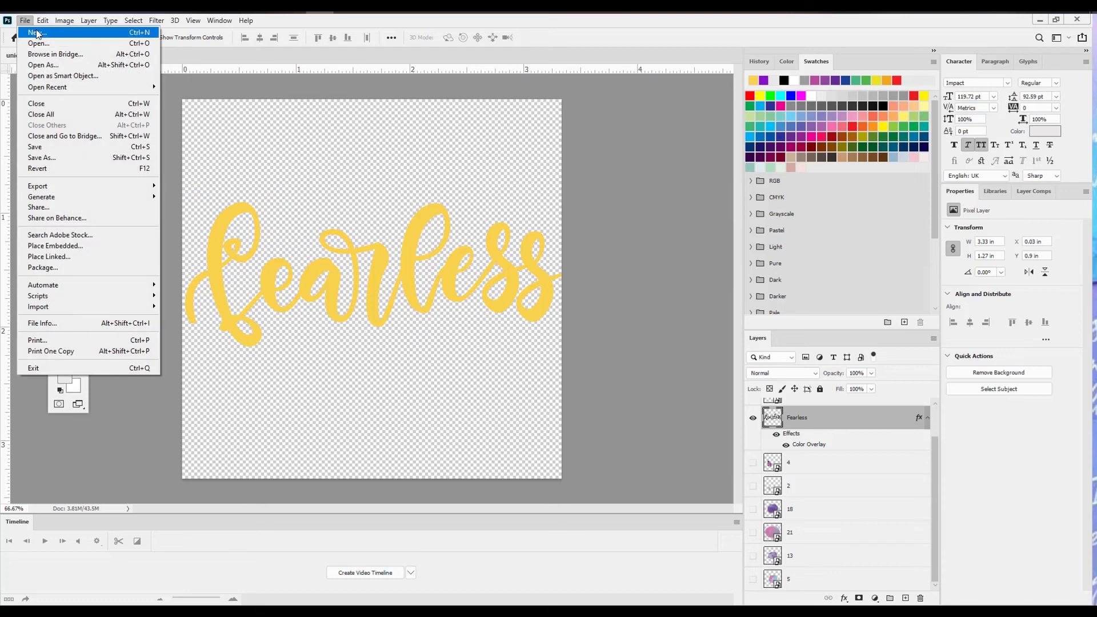
left_click(78, 246)
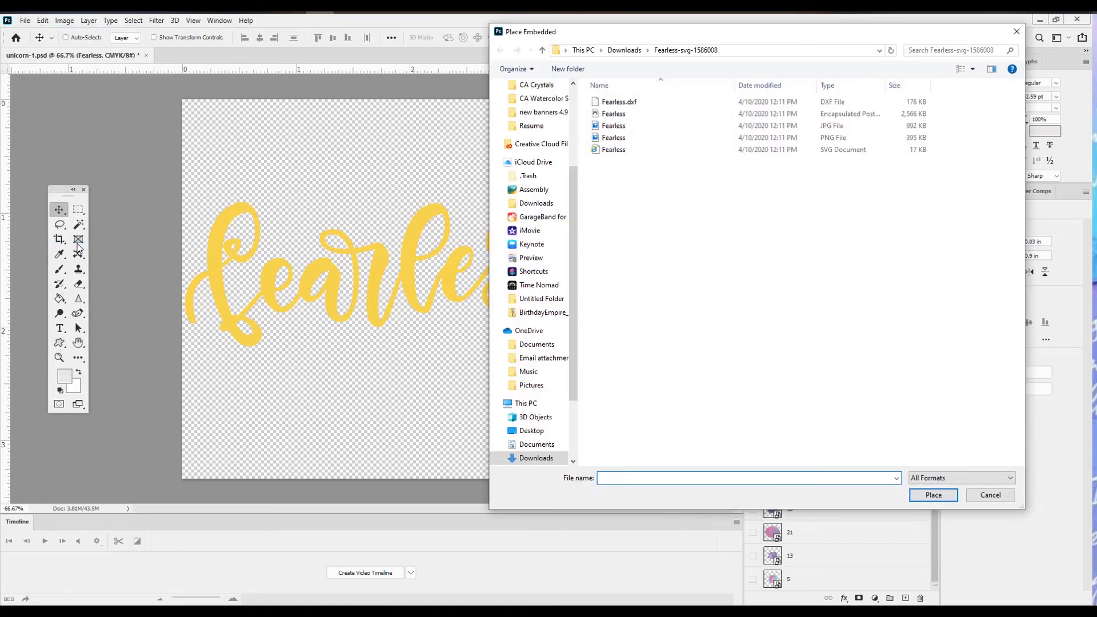
scroll(527, 243, "up", 2)
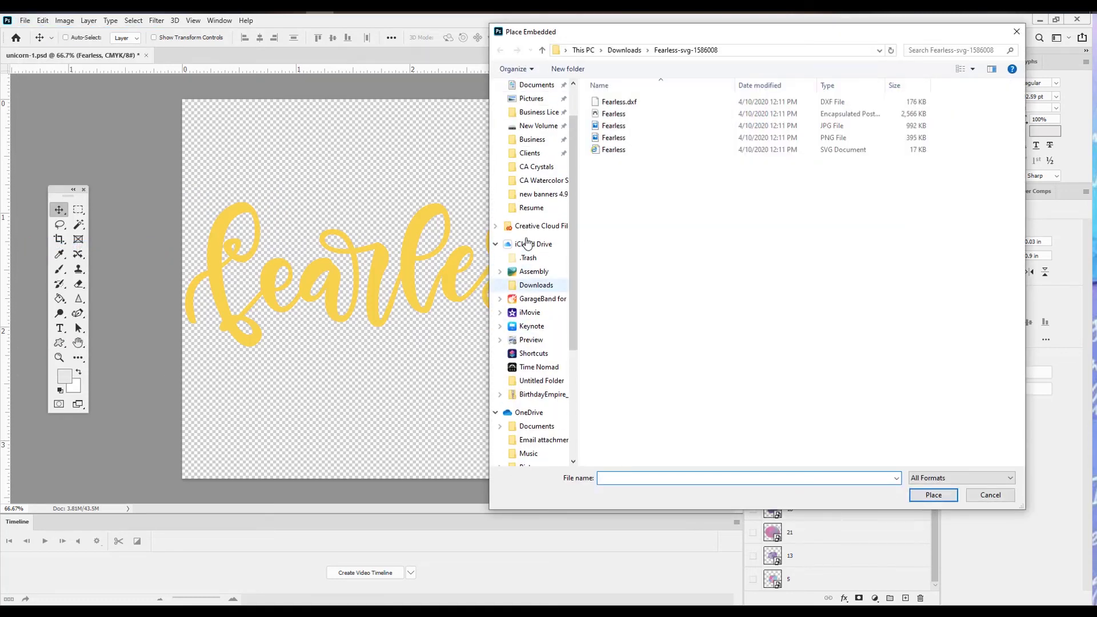
scroll(526, 243, "up", 1)
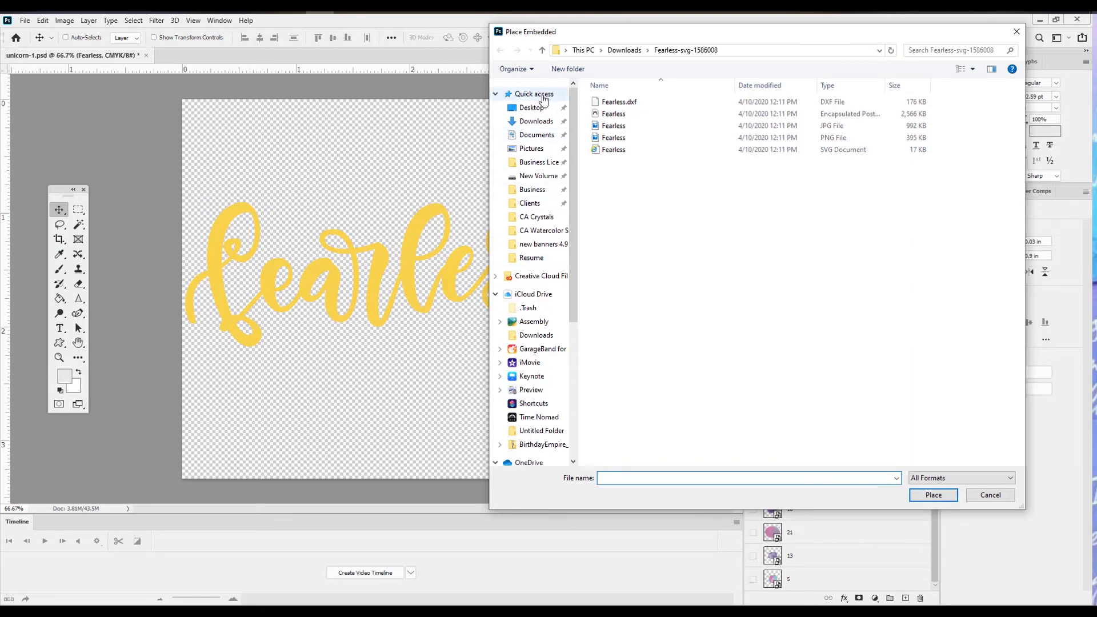
left_click(542, 53)
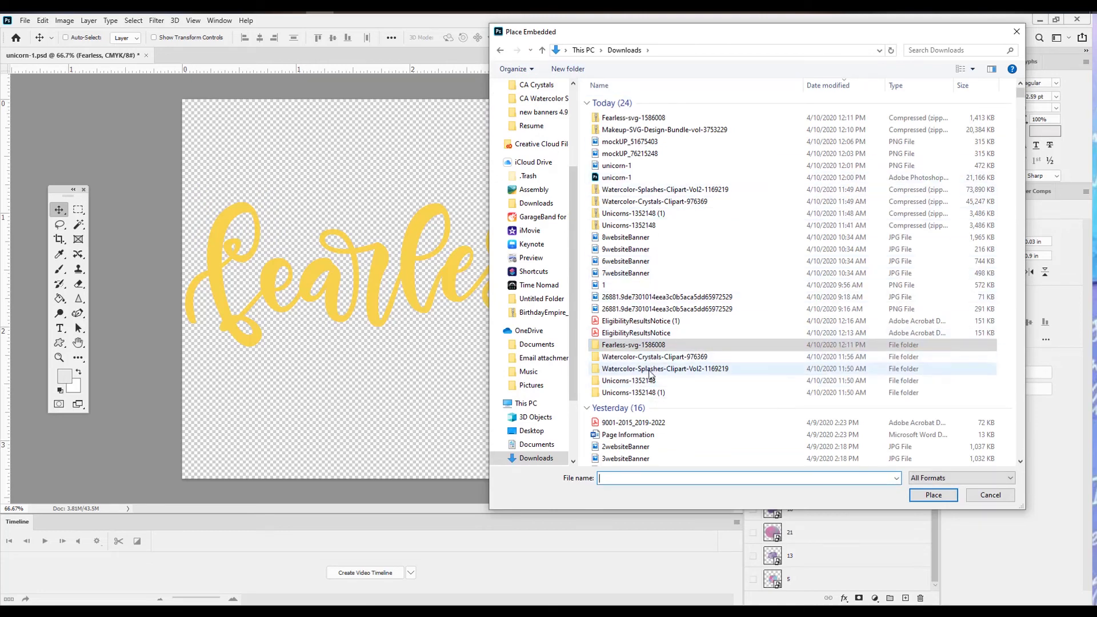
double_click(648, 370)
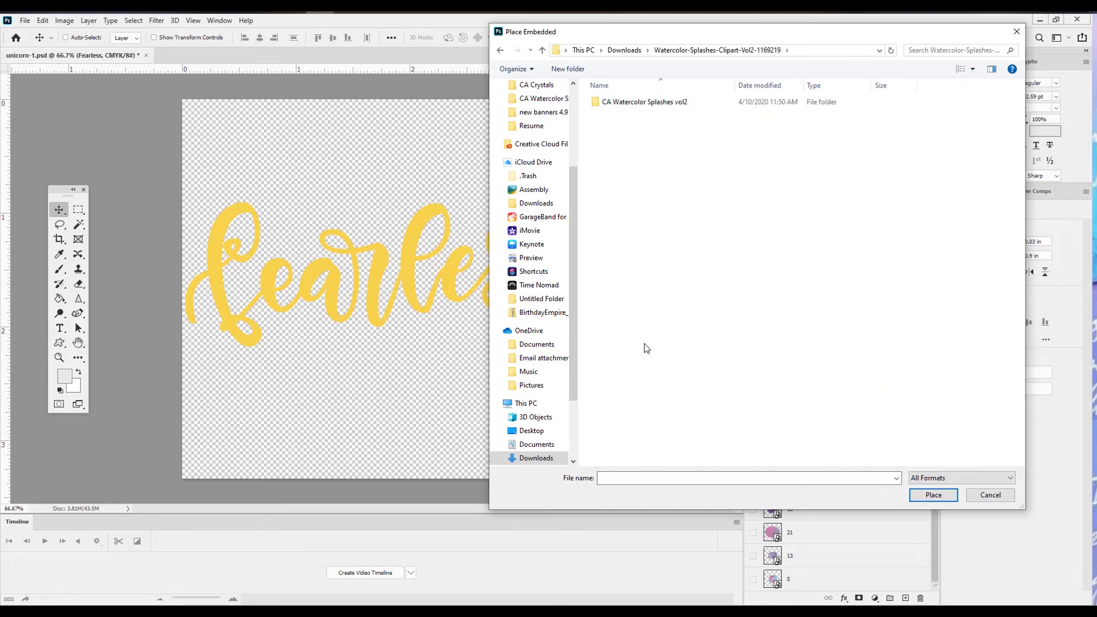
double_click(645, 103)
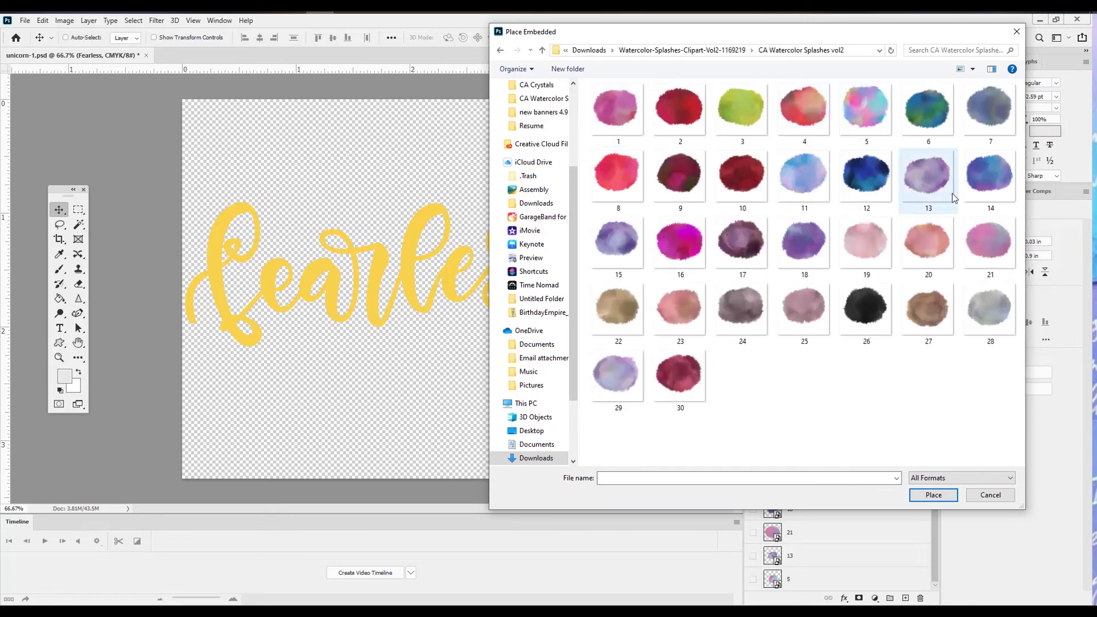
double_click(863, 173)
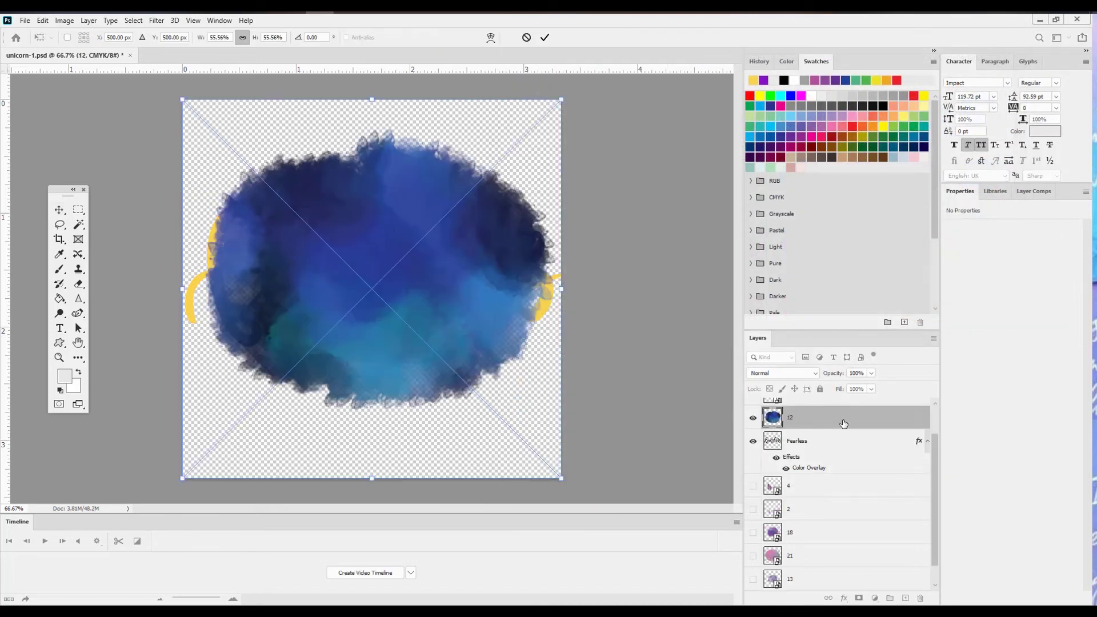
left_click_drag(845, 428, 845, 472)
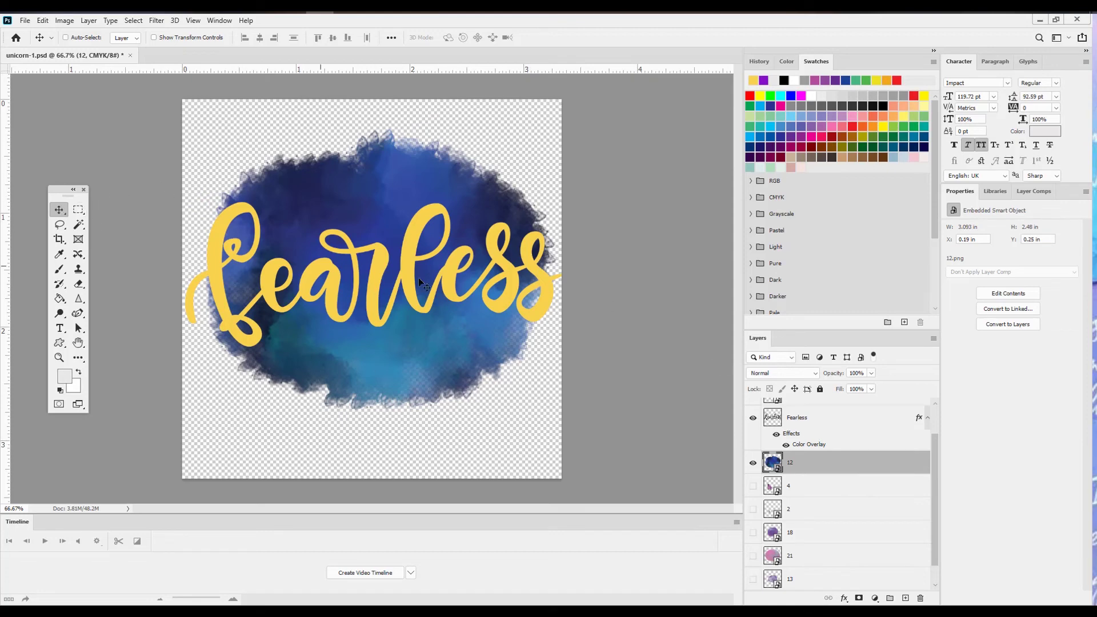
Step: Save the design as a new Photoshop file named fearless-1 in Downloads with Maximize Compatibility on
left_click(27, 21)
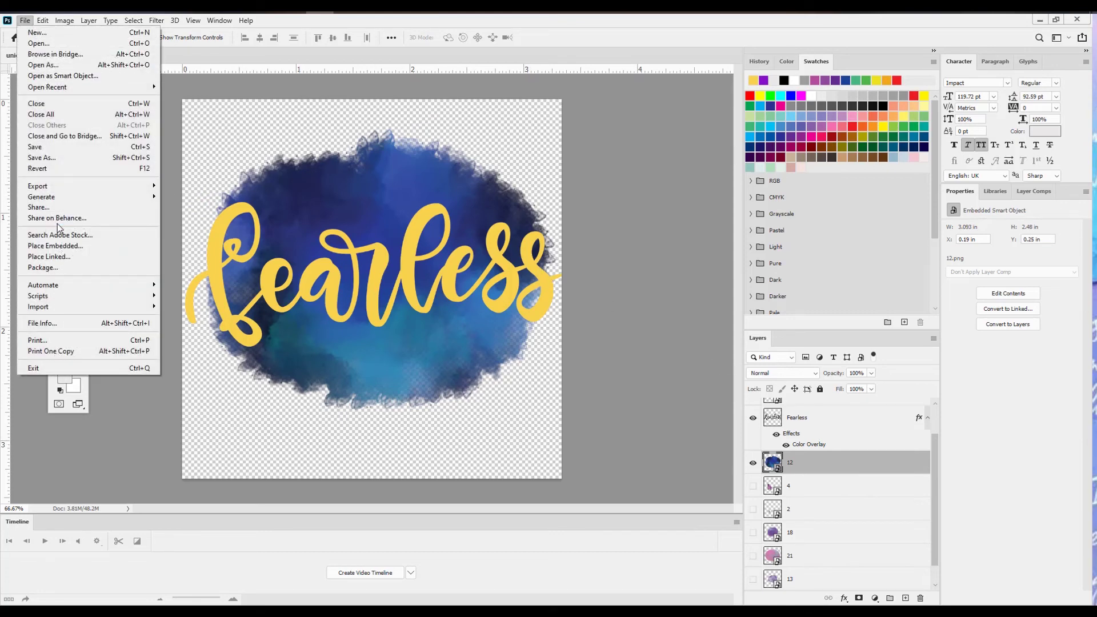
left_click(41, 157)
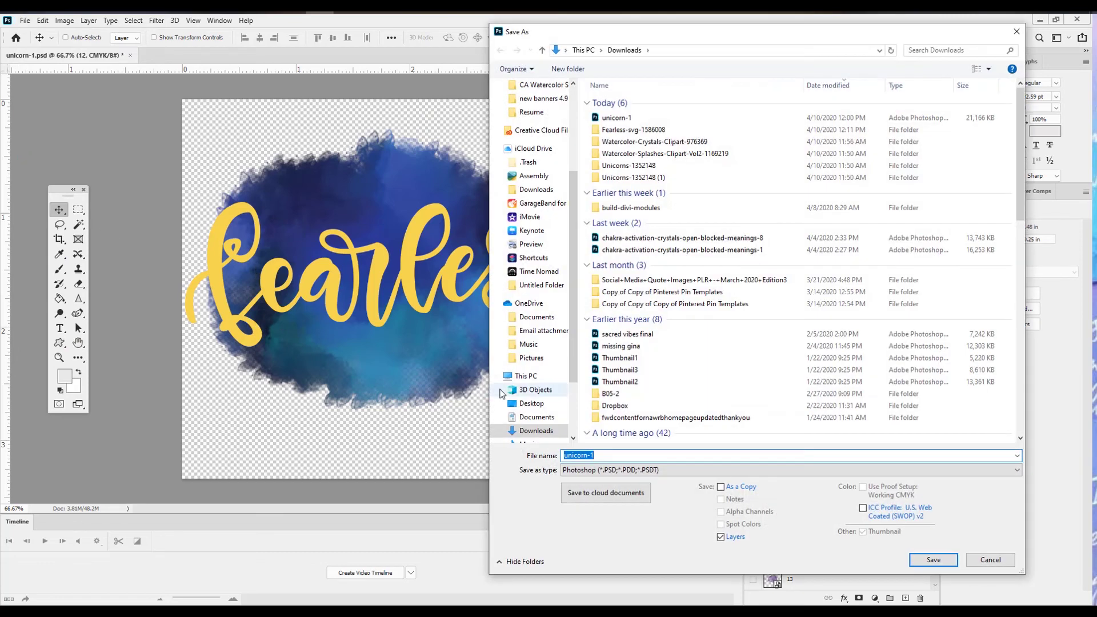
type("fea")
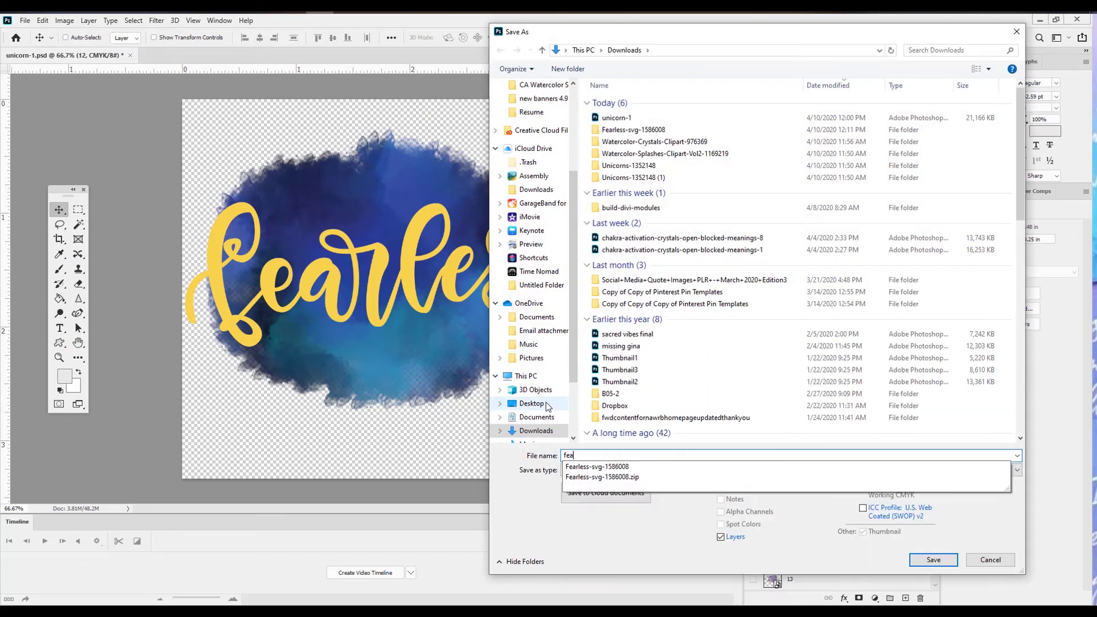
type("rless-1")
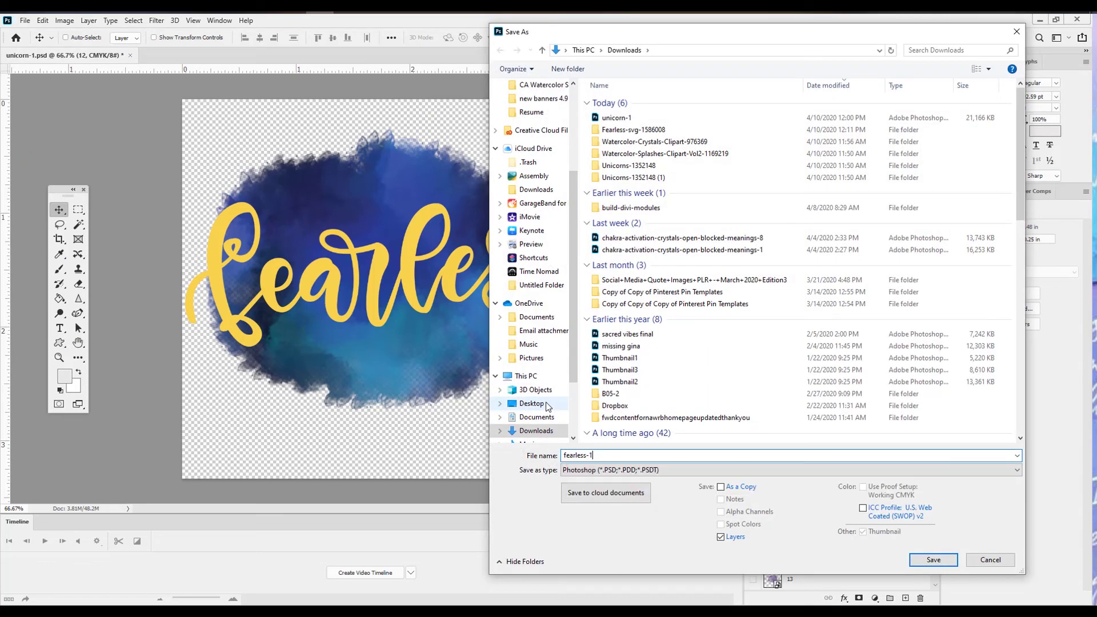
key("Return")
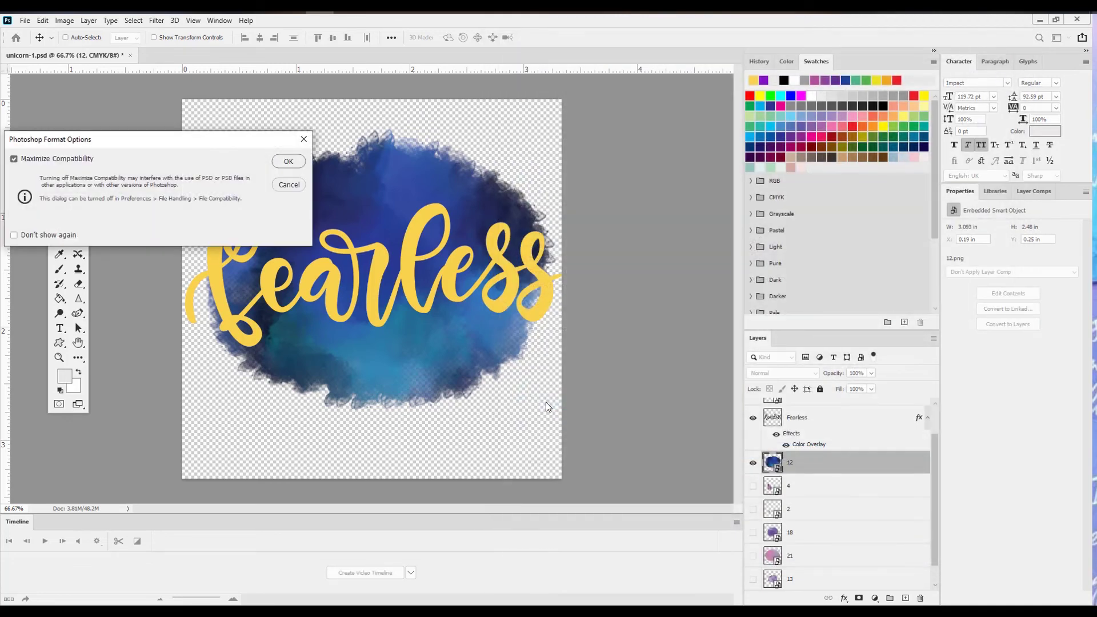
key("Return")
left_click(23, 20)
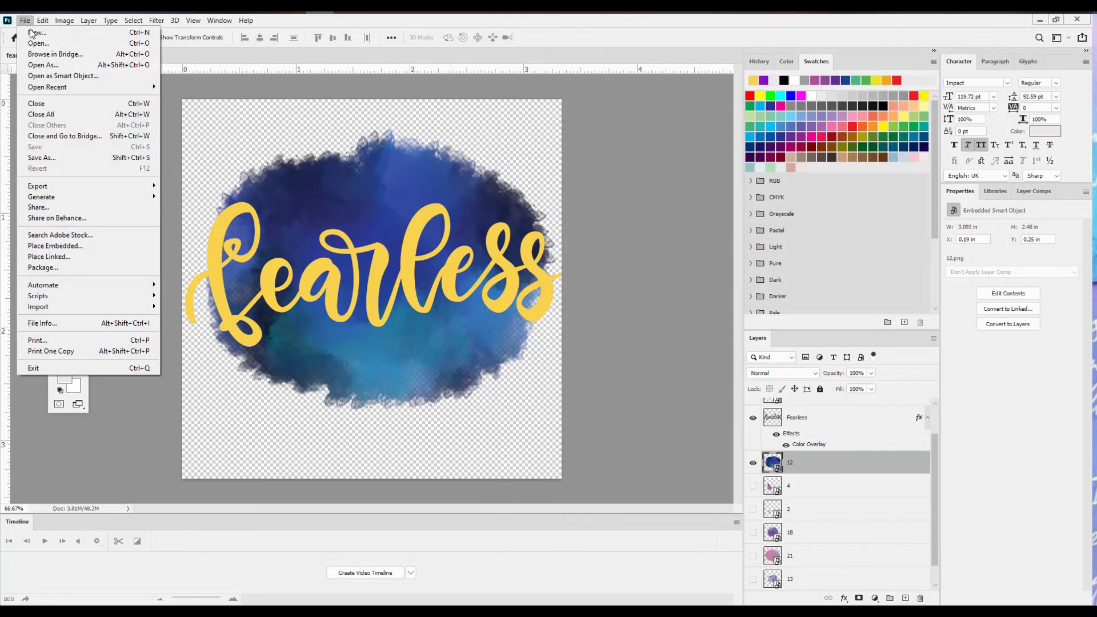
left_click(79, 158)
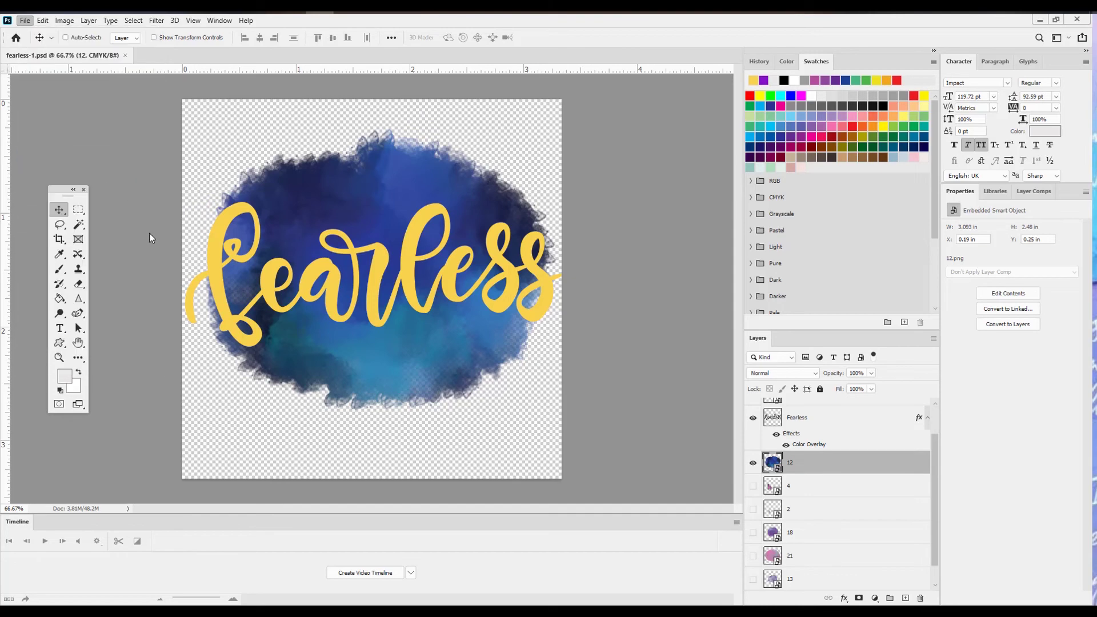
left_click(655, 469)
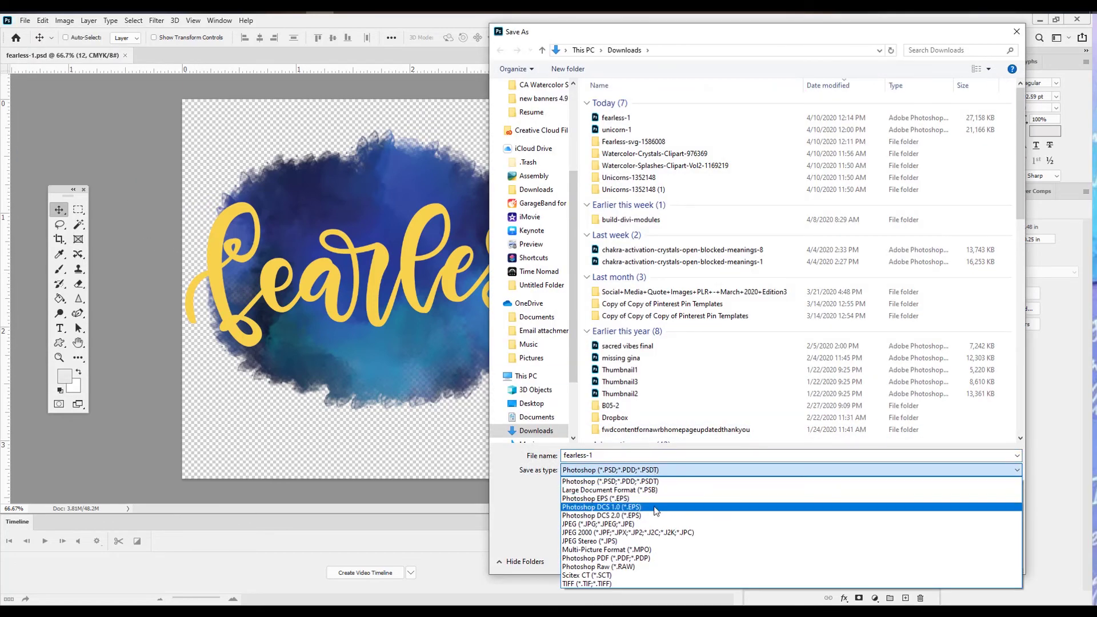
key("Escape")
key("Escape")
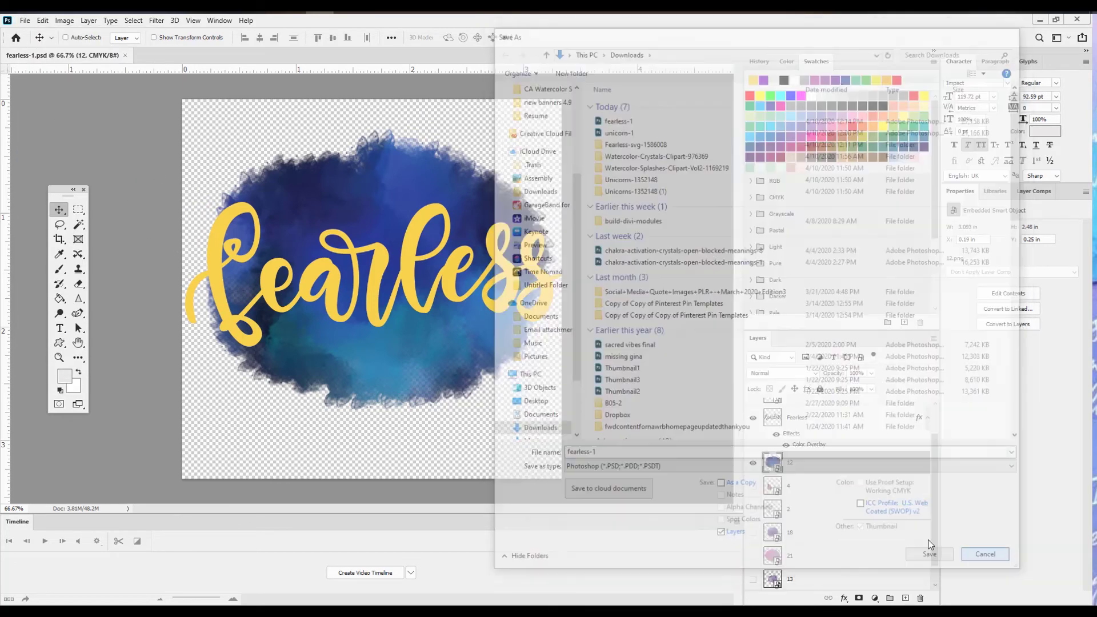
Step: Export the design as a 1000 x 1000 px transparent PNG named fearless-1 in Downloads
left_click(24, 19)
mouse_move(94, 194)
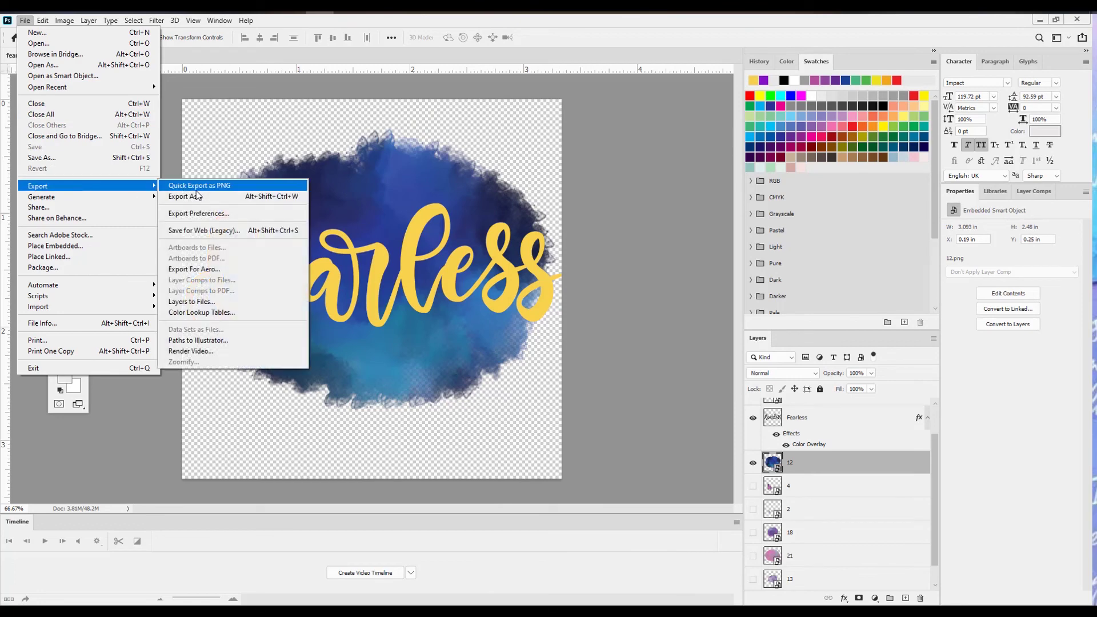
left_click(204, 196)
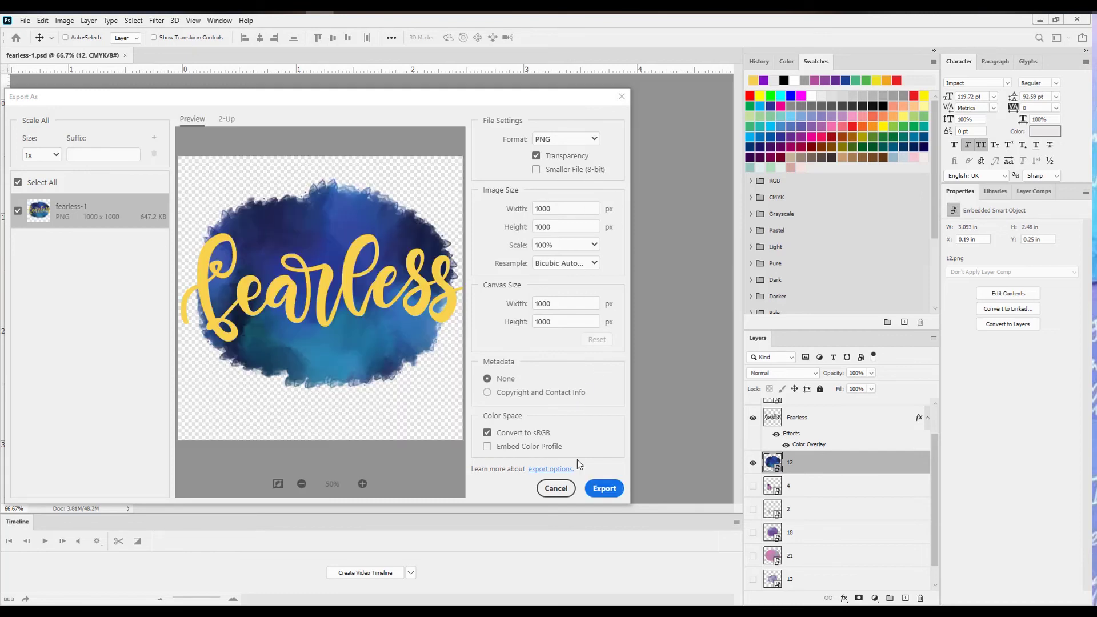
left_click(604, 488)
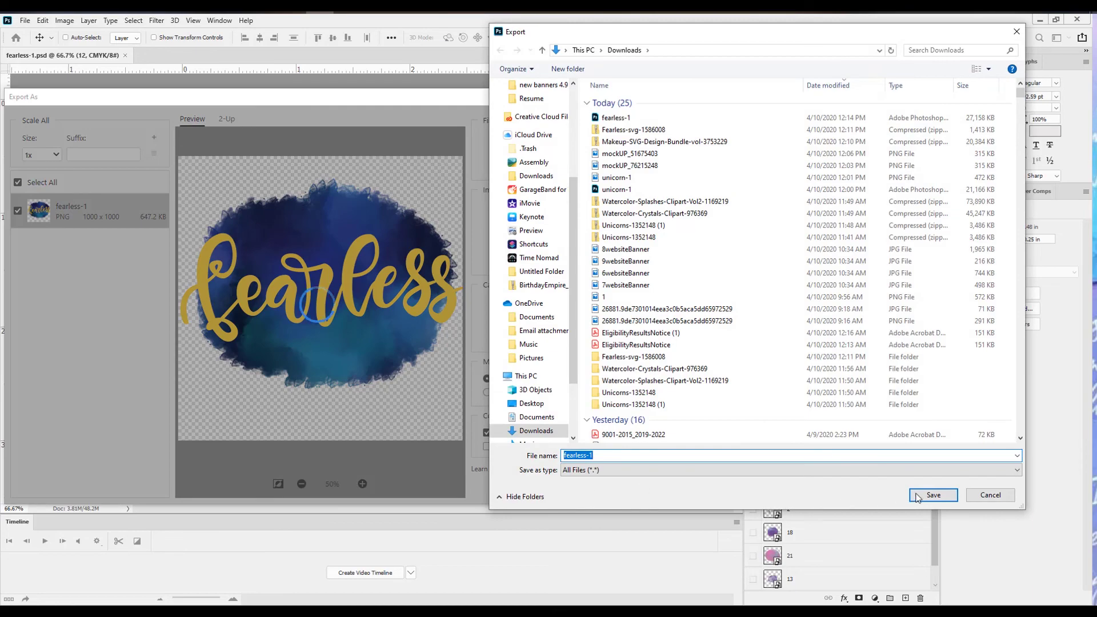
left_click(913, 495)
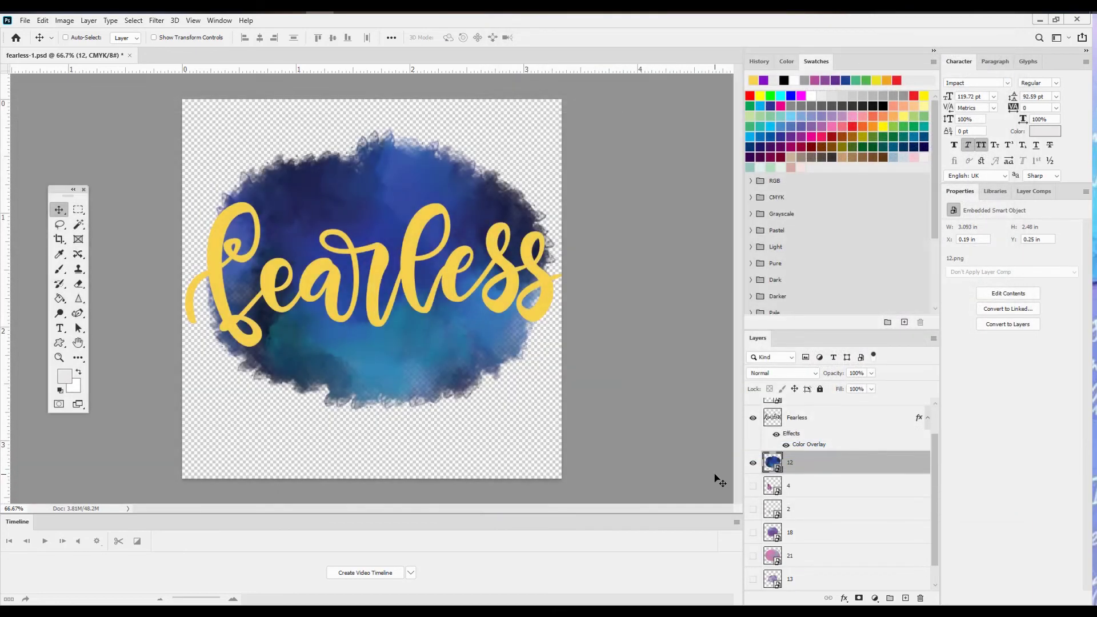
Step: Switch to the Print Aura mockup in the browser and replace the unicorn artwork on the face mask with the fearless design
left_click(1041, 22)
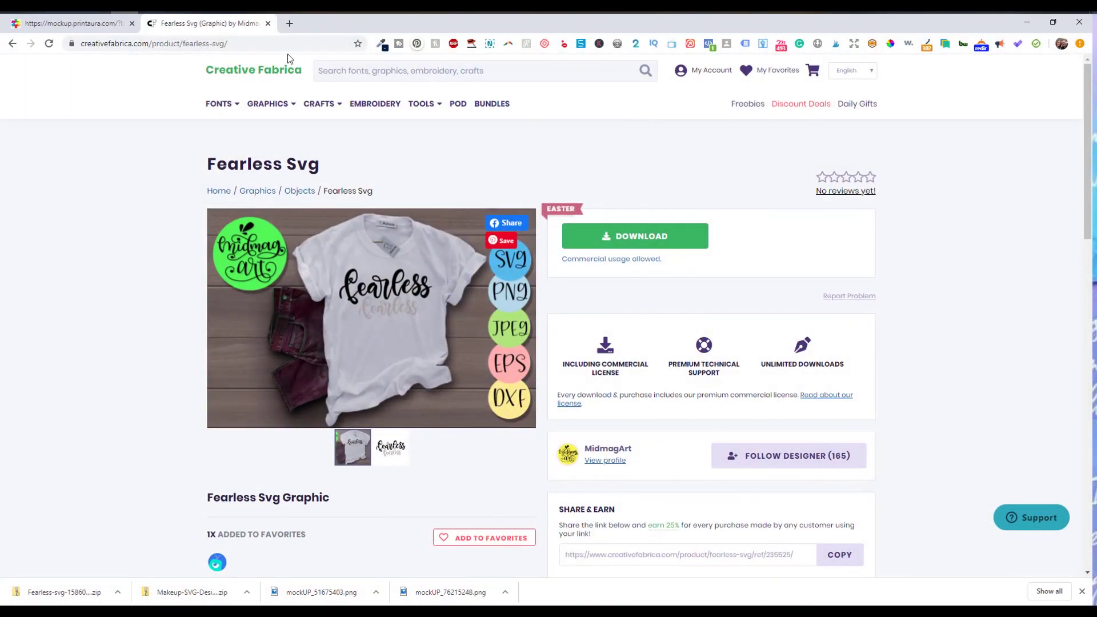
left_click(68, 23)
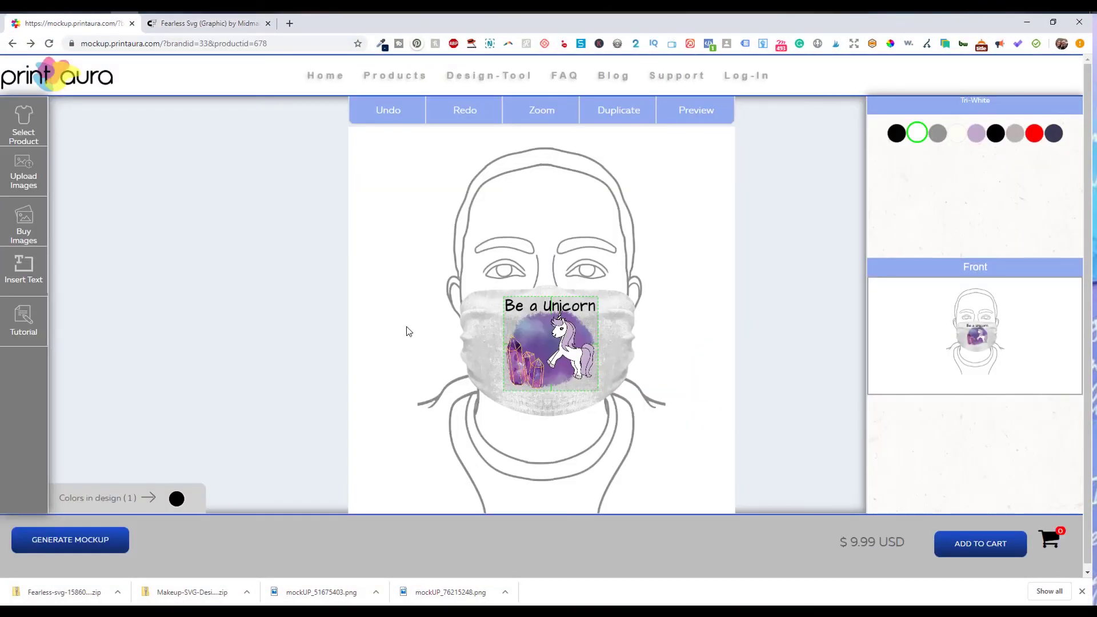
left_click(25, 177)
left_click(612, 329)
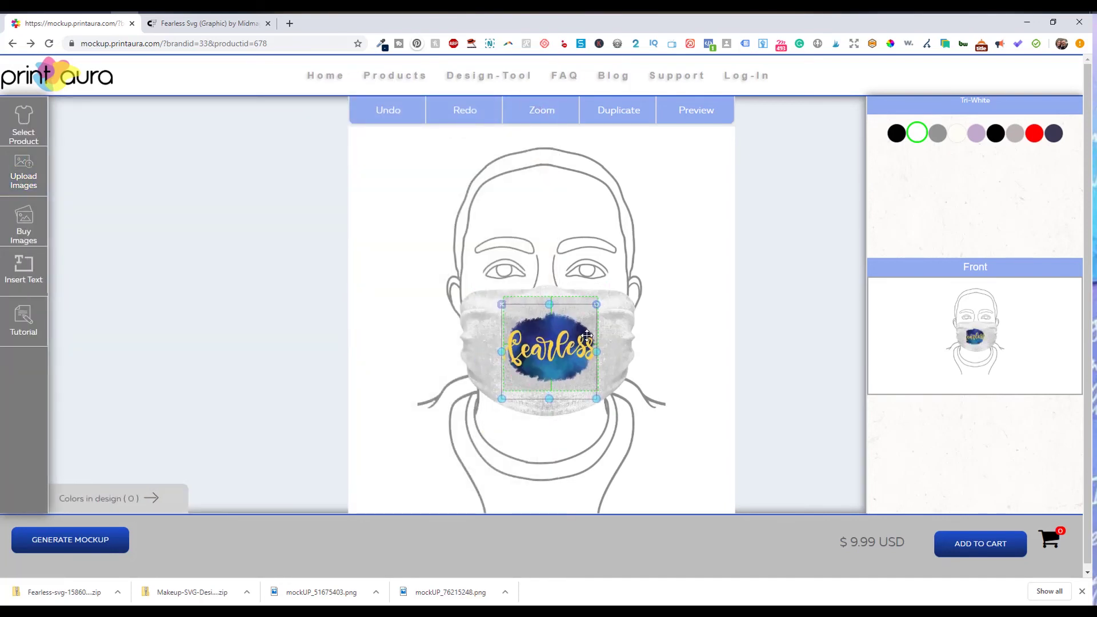
Step: Preview the mask in Tri Black, set its color to Tri-Vintage Grey, and generate the downloadable mockup
left_click(897, 136)
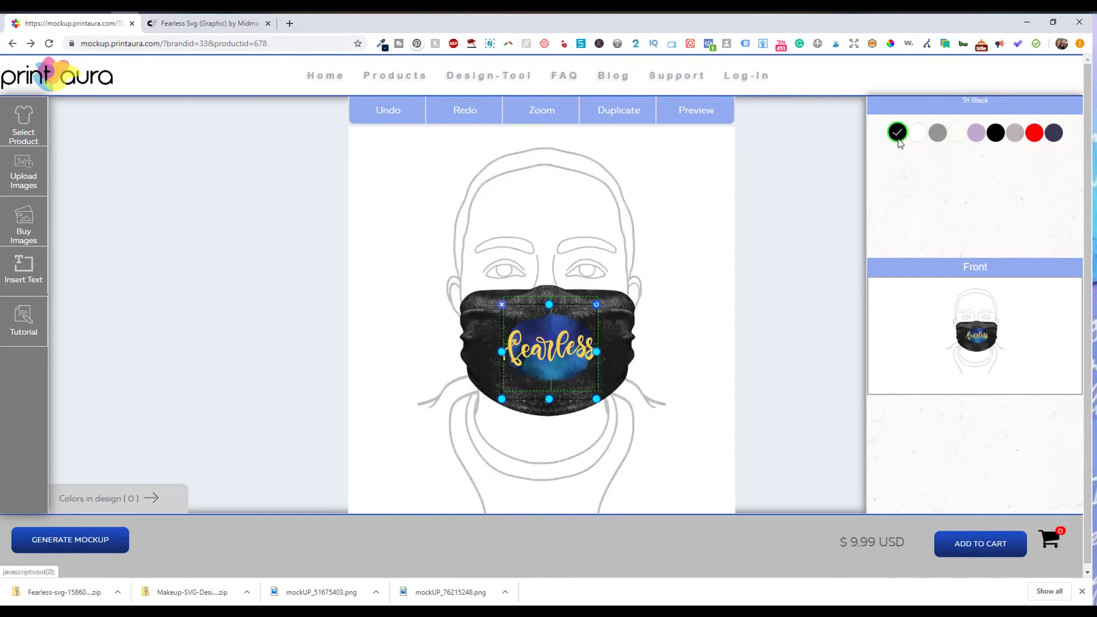
left_click(936, 137)
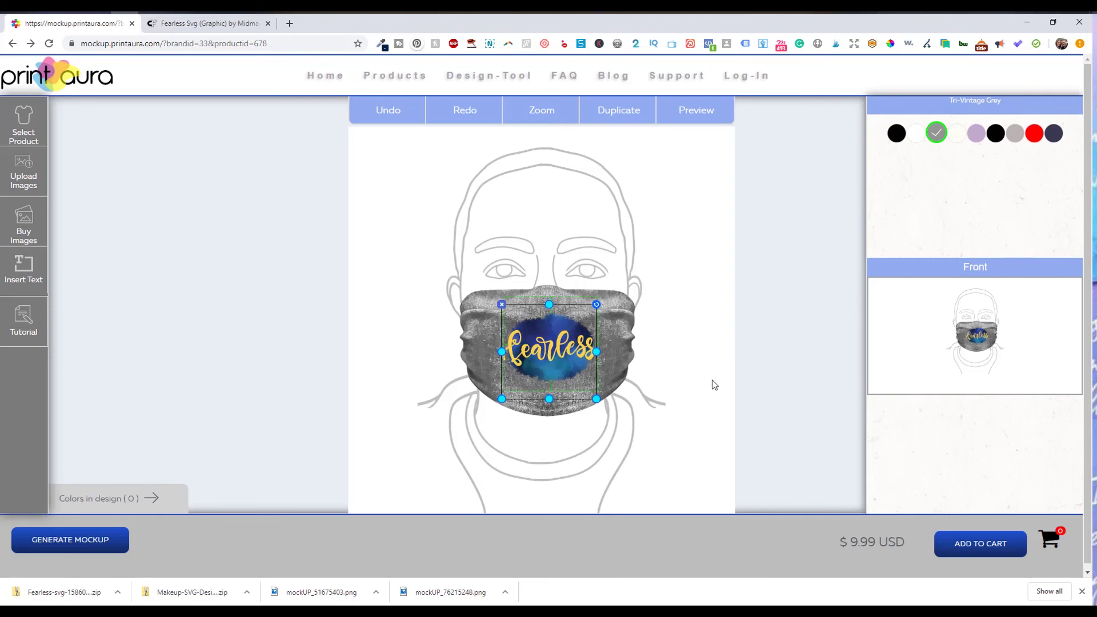
left_click(95, 545)
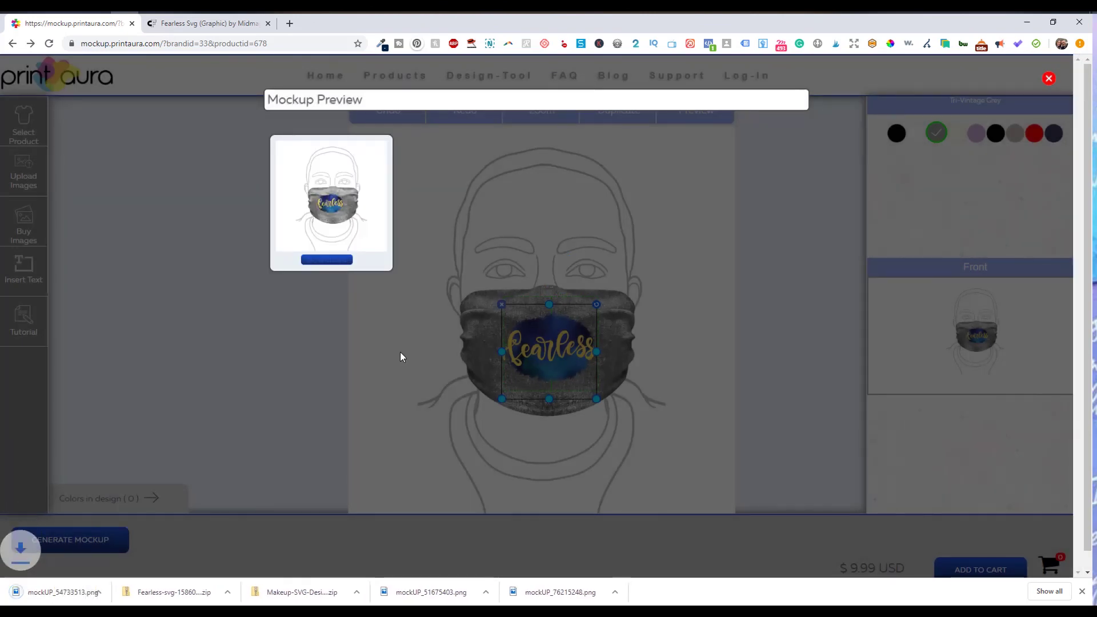
left_click(1049, 77)
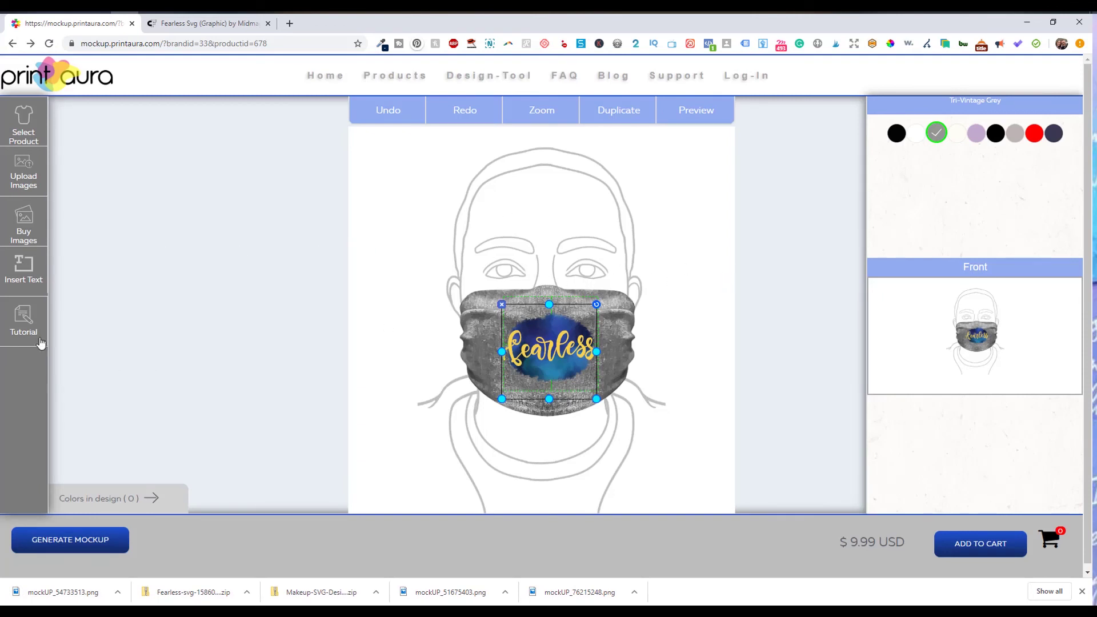
Step: Browse the Royal Apparel products down to the face masks and pick the Eco Triblend Face Mask 32130
left_click(23, 123)
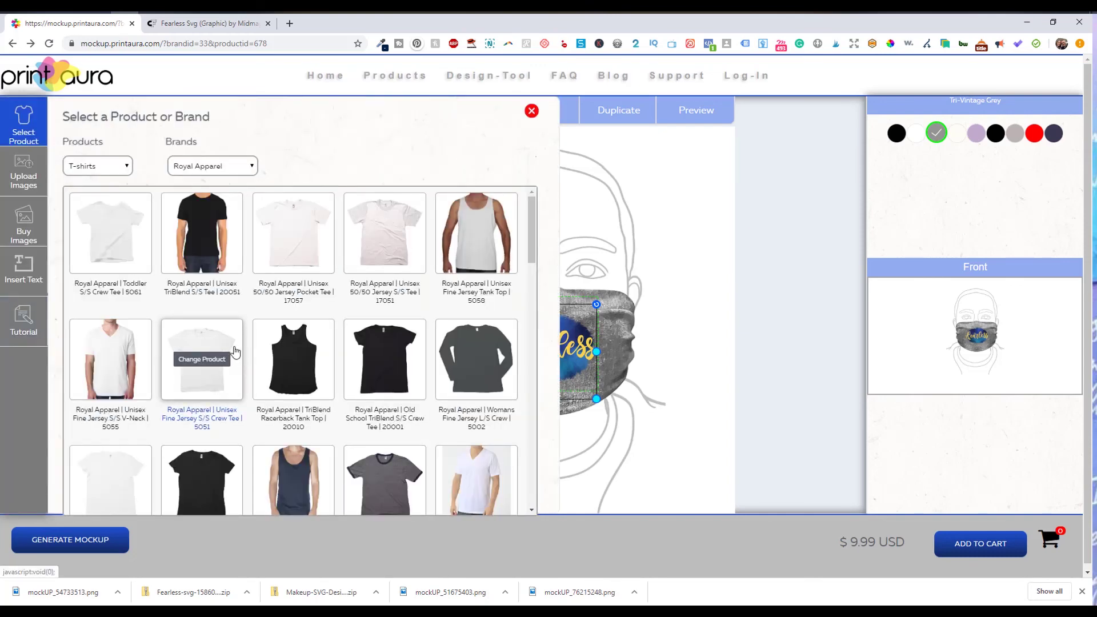
scroll(233, 283, "down", 5)
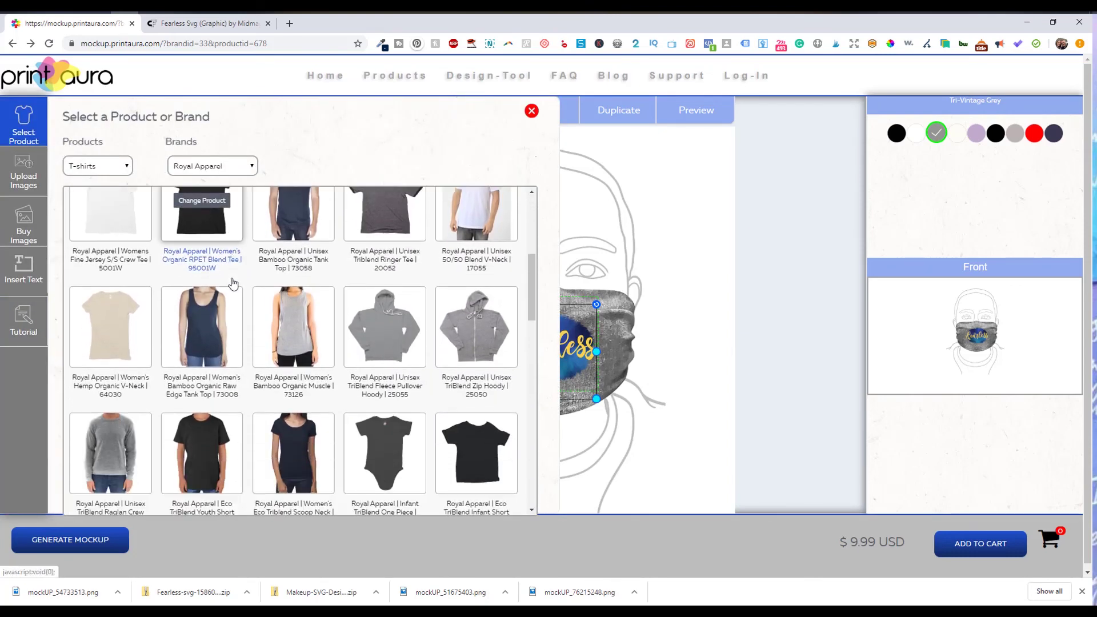
scroll(233, 283, "down", 10)
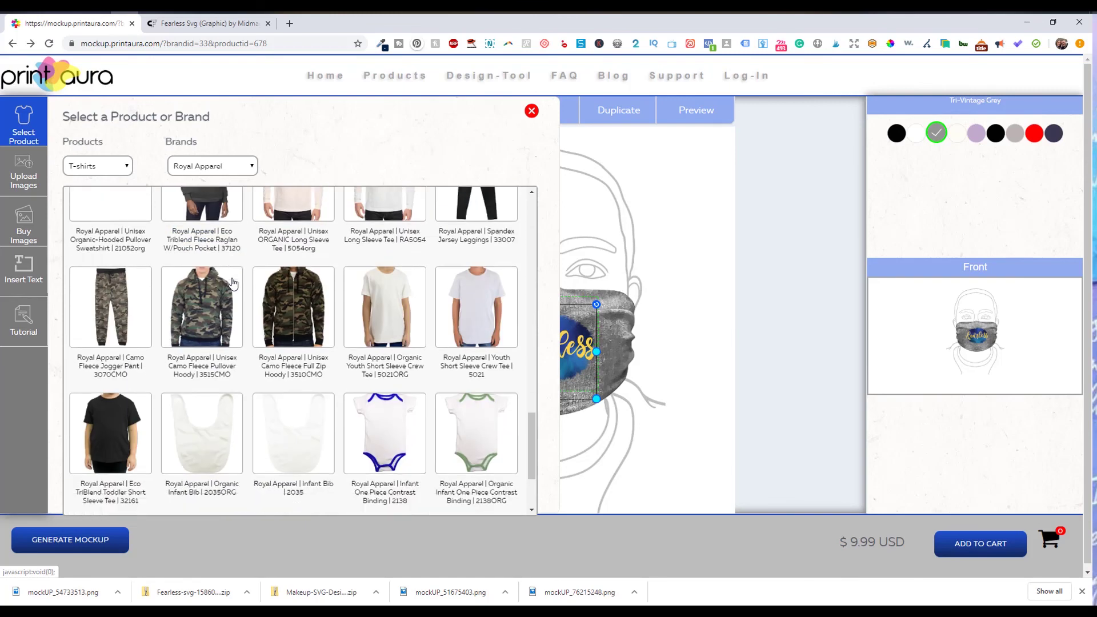
scroll(233, 283, "down", 3)
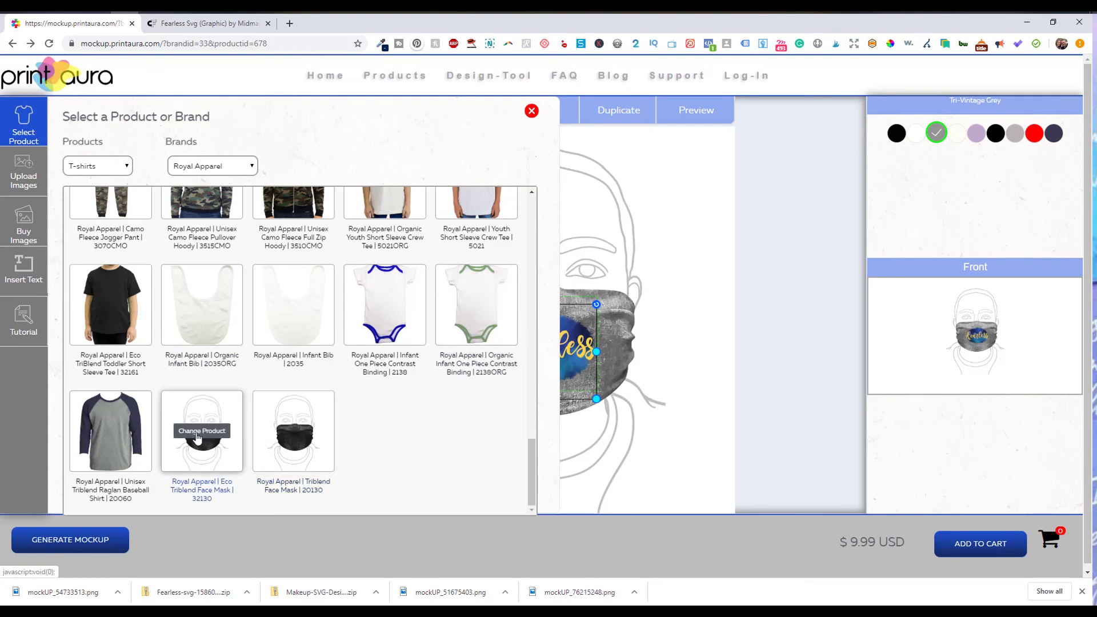
left_click(220, 452)
Step: Open etsy.com in a new browser tab
key("ctrl+t")
type("etsy.com")
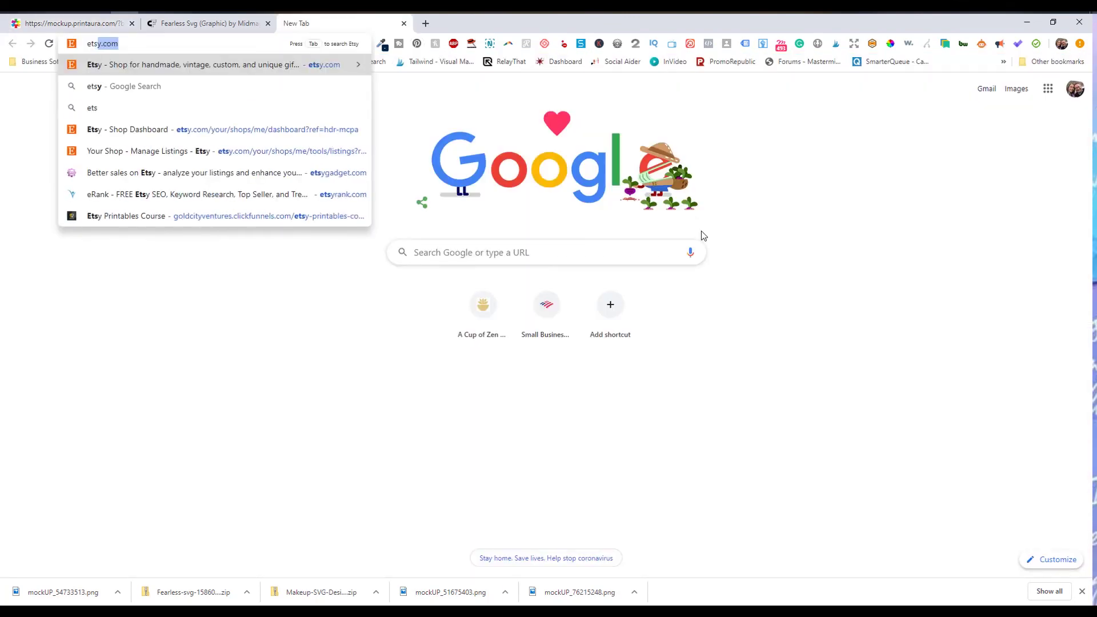
key("Return")
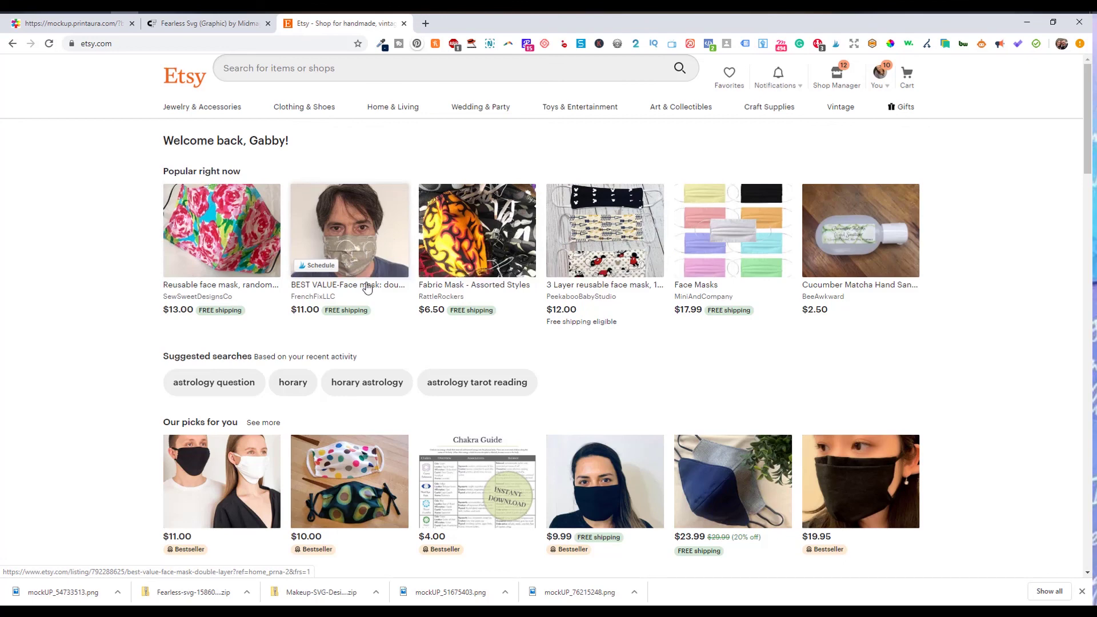
Step: Look through the recommended face mask listings on the Etsy home page
scroll(376, 279, "down", 4)
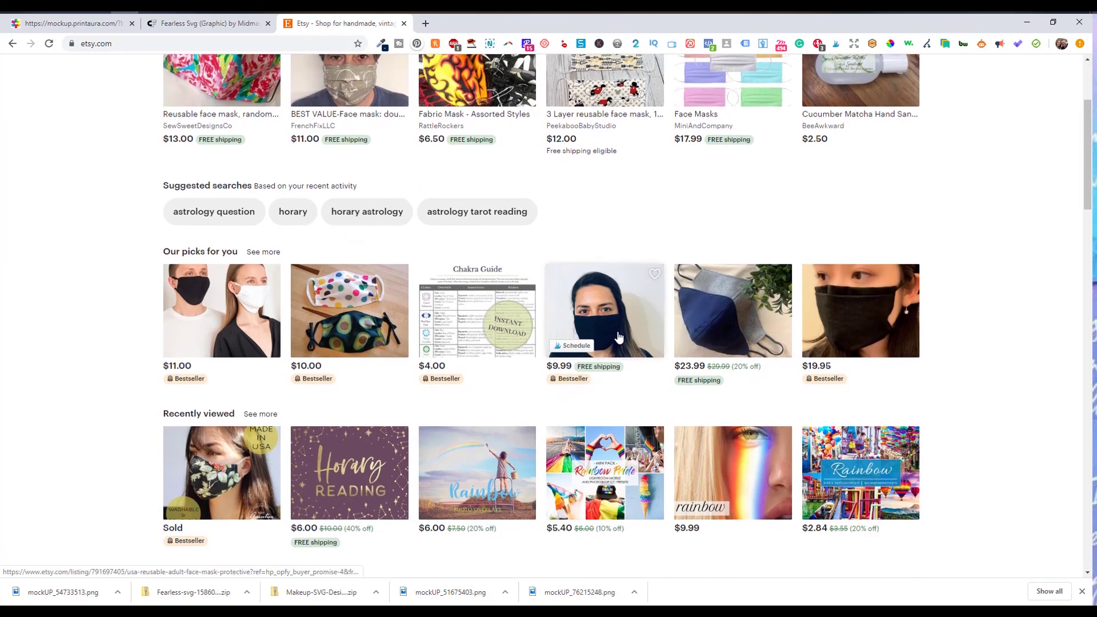
scroll(611, 331, "down", 2)
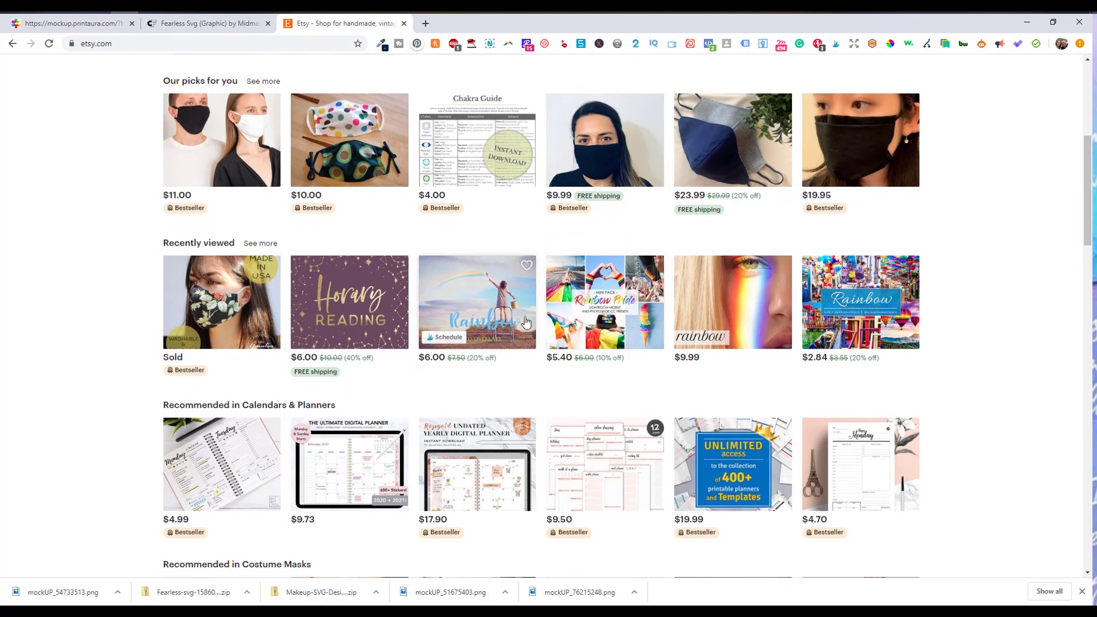
scroll(837, 325, "down", 3)
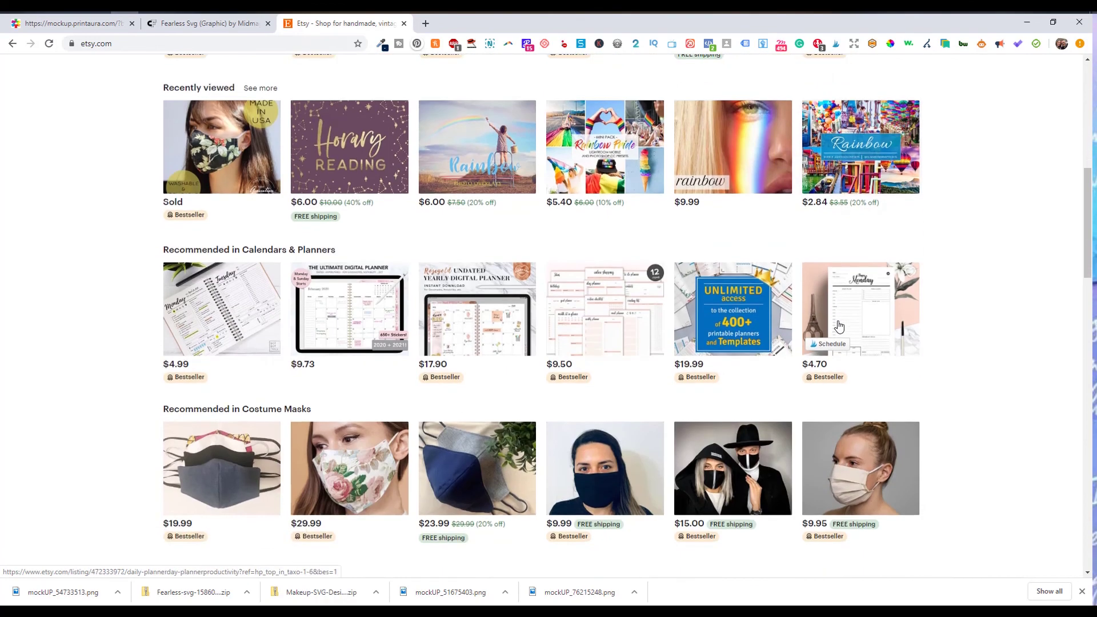
Step: Close the Fearless Svg product page and switch to the Print Aura mockup of the fearless face mask
key("ctrl+shift+Tab")
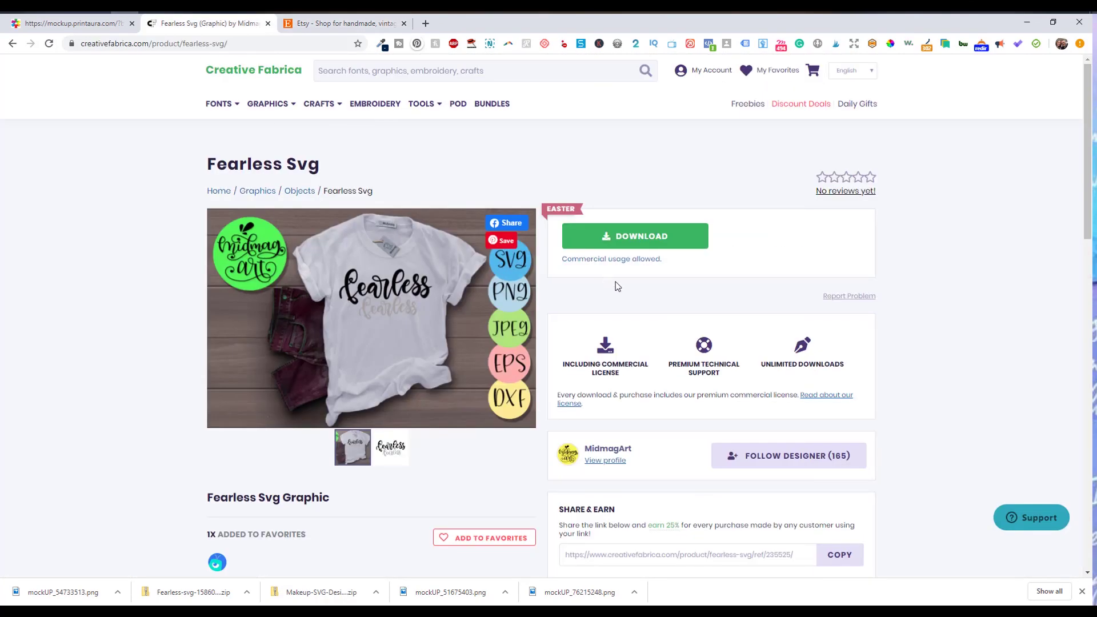
left_click(267, 23)
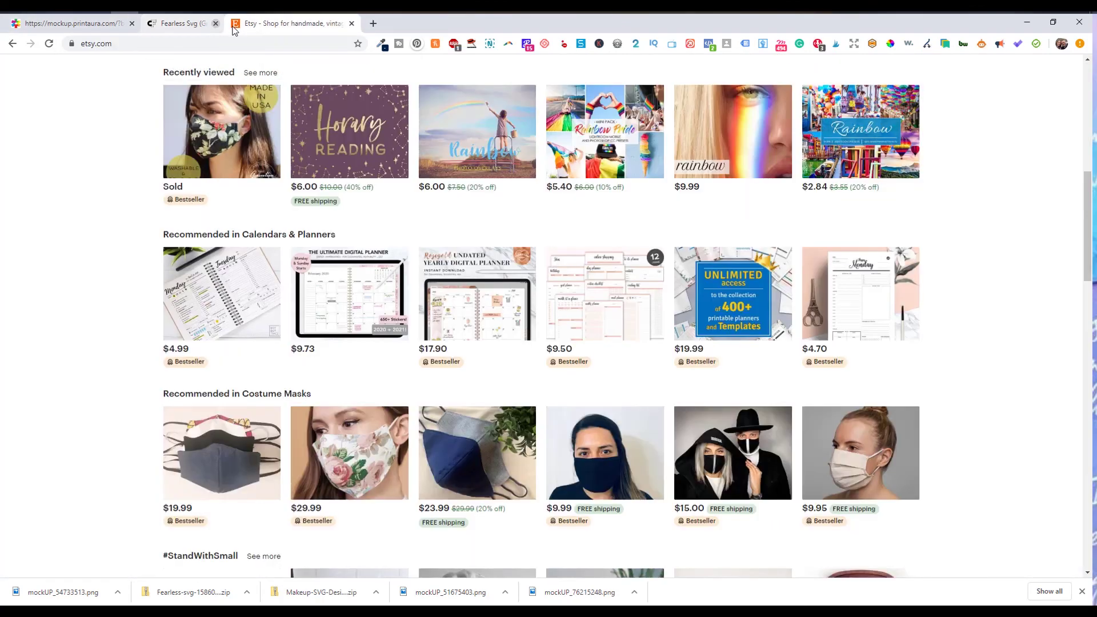
left_click(109, 26)
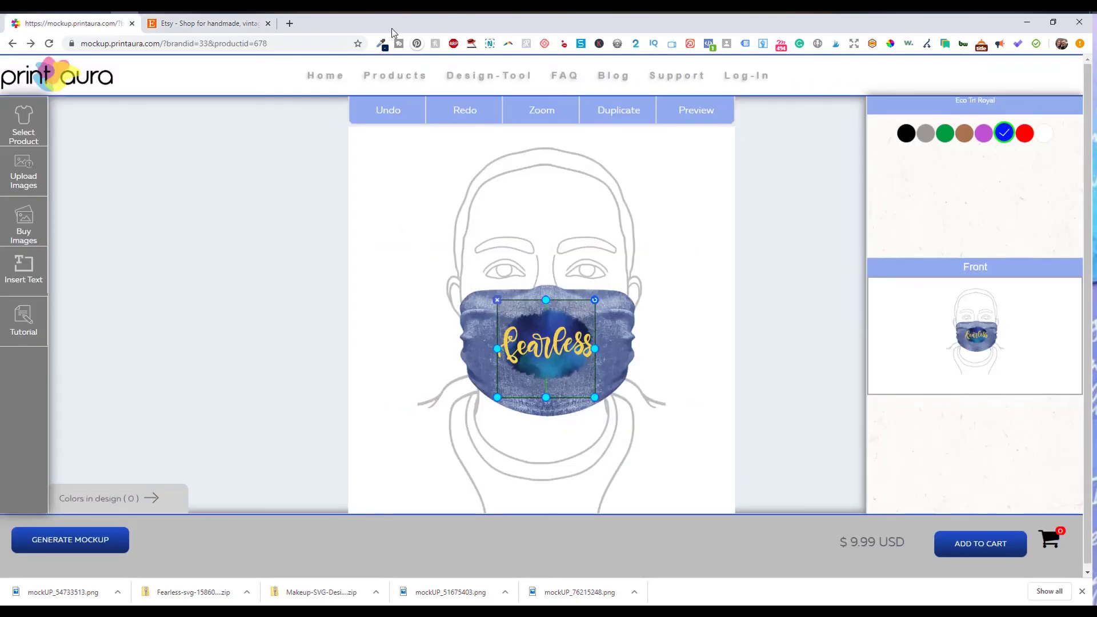
Step: Return to the Etsy home page and examine the sections from Costume Masks down to the gift ideas and shop trends
left_click(233, 25)
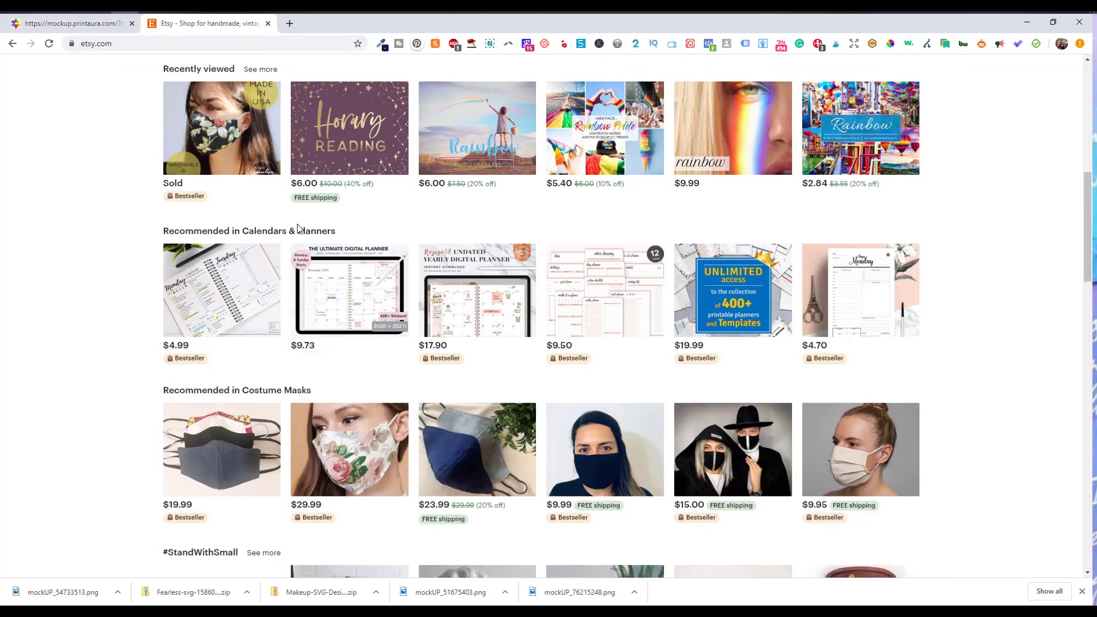
scroll(297, 228, "down", 3)
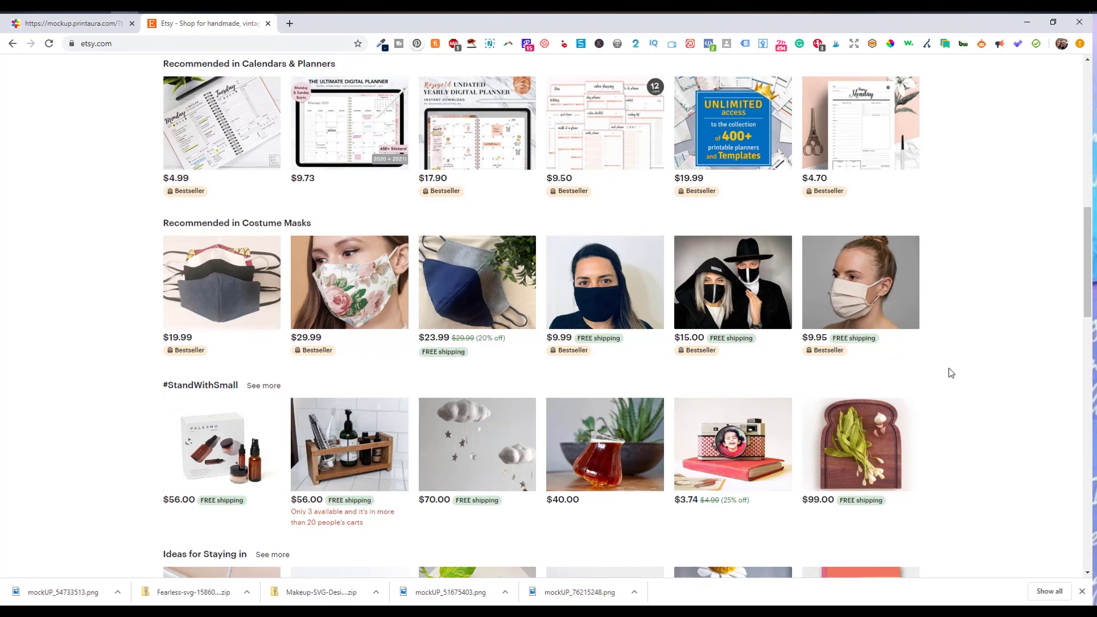
scroll(950, 372, "down", 3)
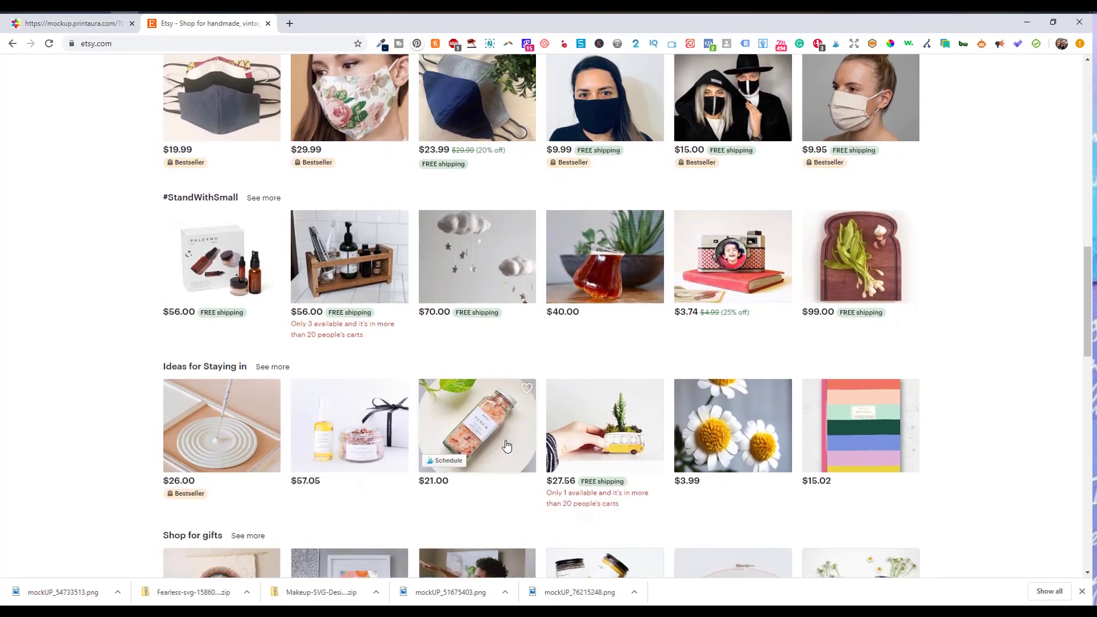
scroll(506, 445, "down", 3)
scroll(505, 437, "down", 2)
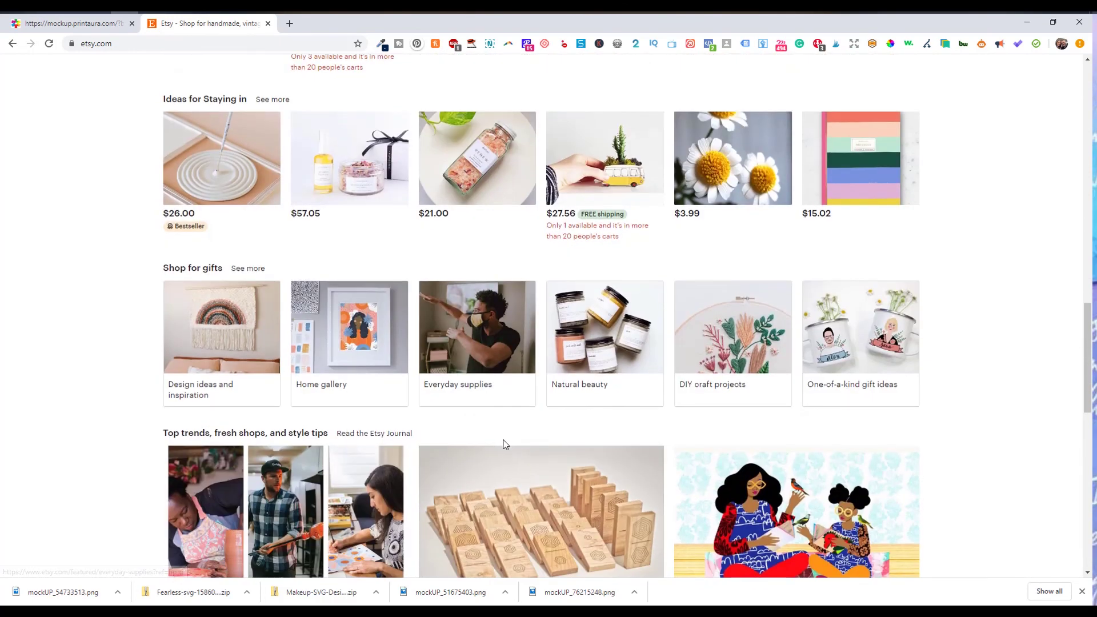
scroll(505, 444, "down", 2)
scroll(504, 444, "up", 2)
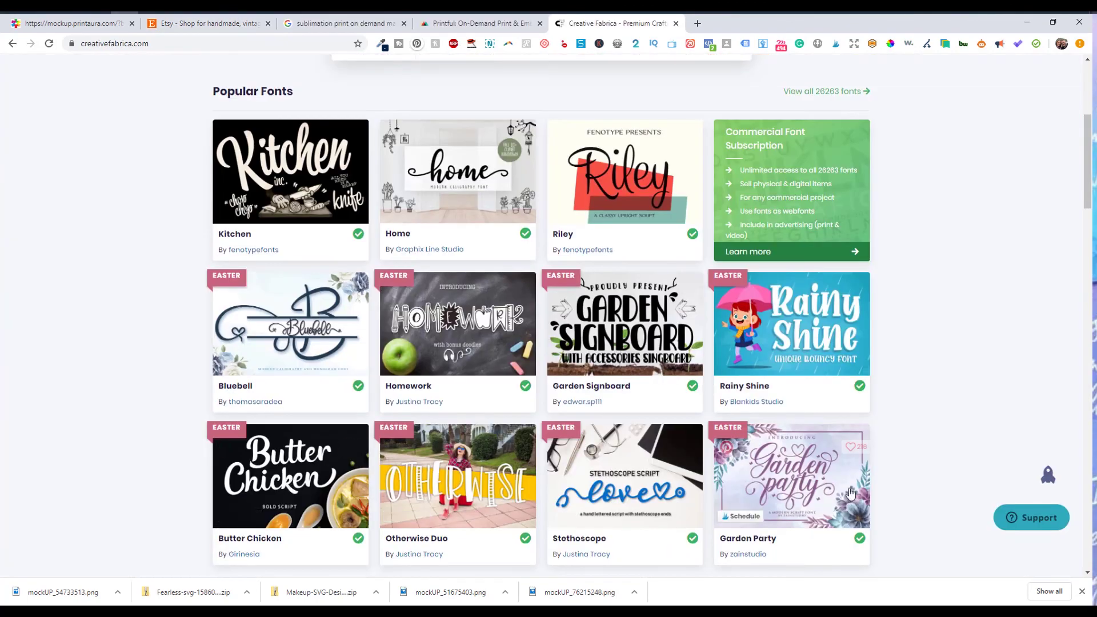
Step: Examine the popular fonts, graphics and crafts designs on the Creative Fabrica home page
scroll(500, 472, "down", 2)
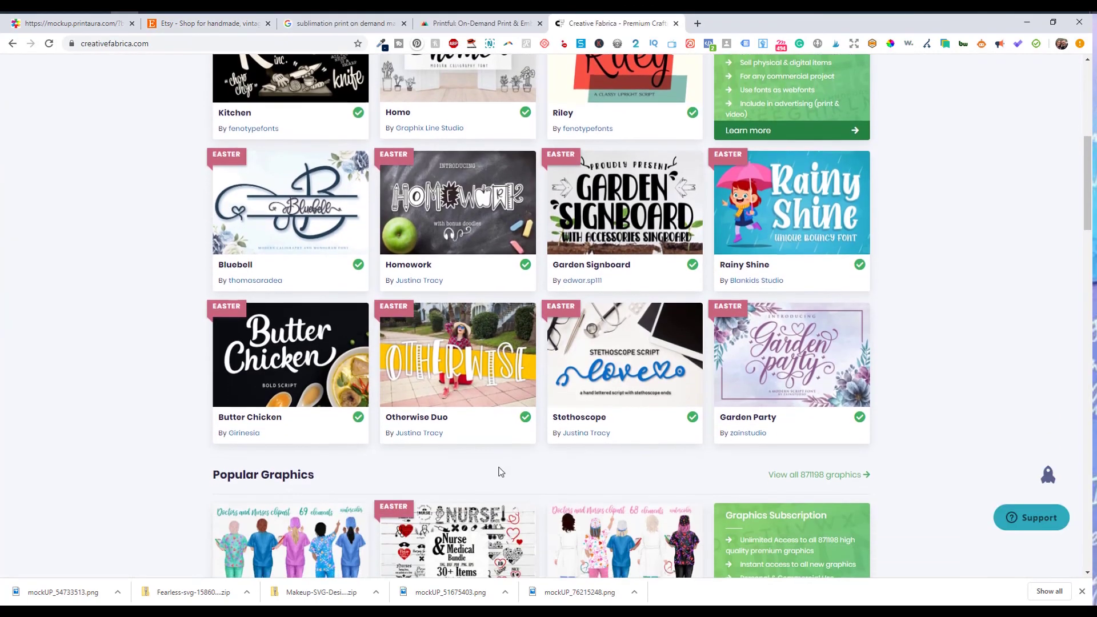
scroll(499, 470, "down", 2)
scroll(480, 455, "down", 4)
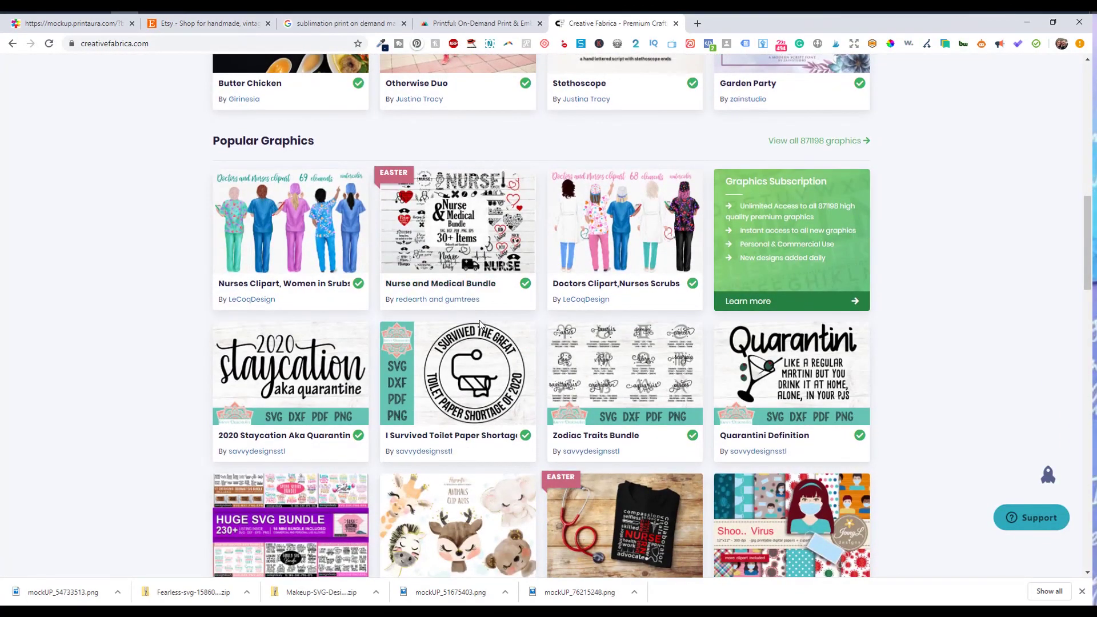
scroll(479, 324, "down", 1)
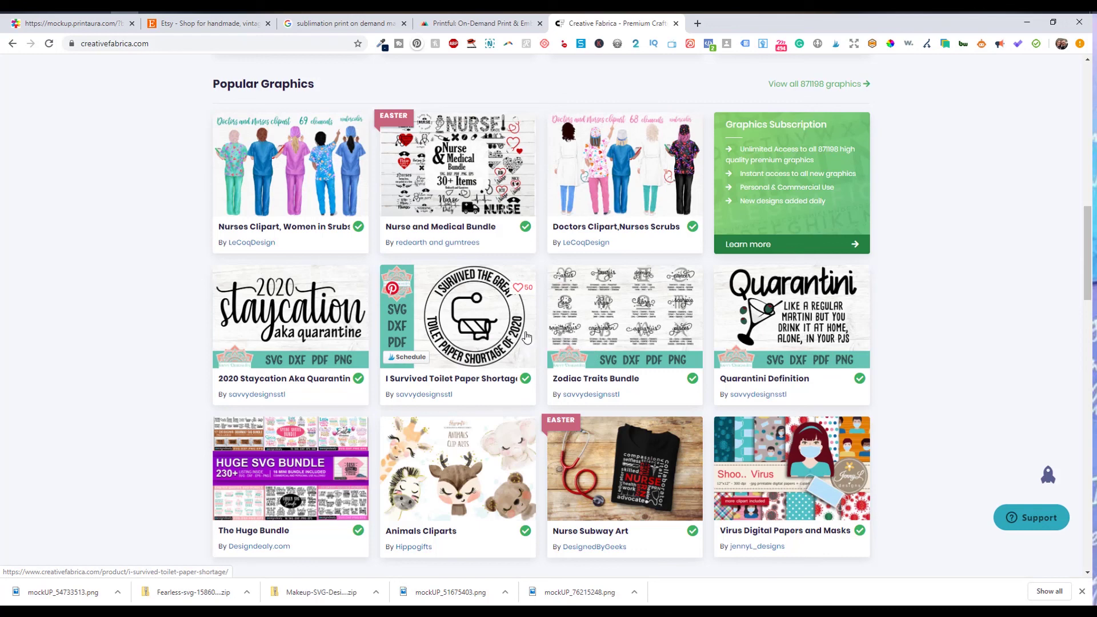
scroll(526, 336, "down", 1)
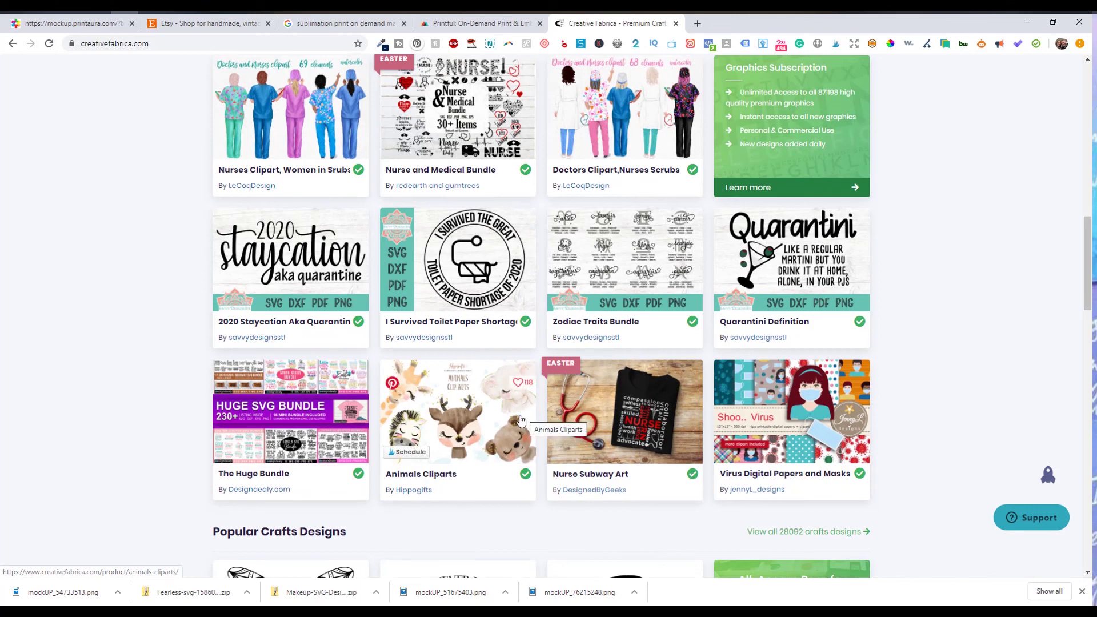
scroll(519, 420, "down", 1)
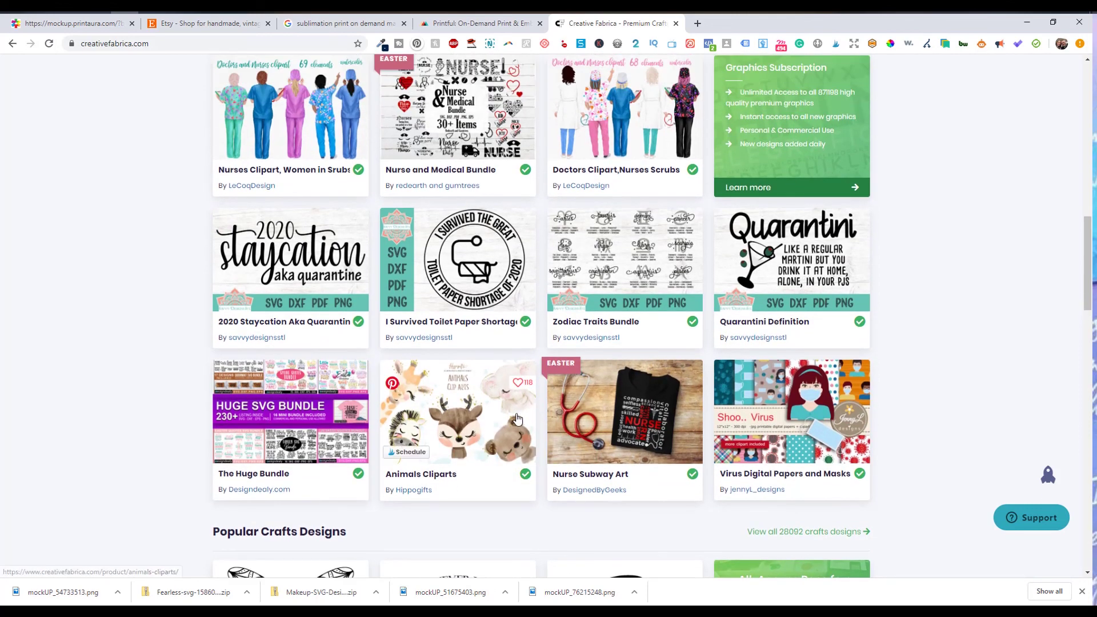
scroll(541, 413, "down", 1)
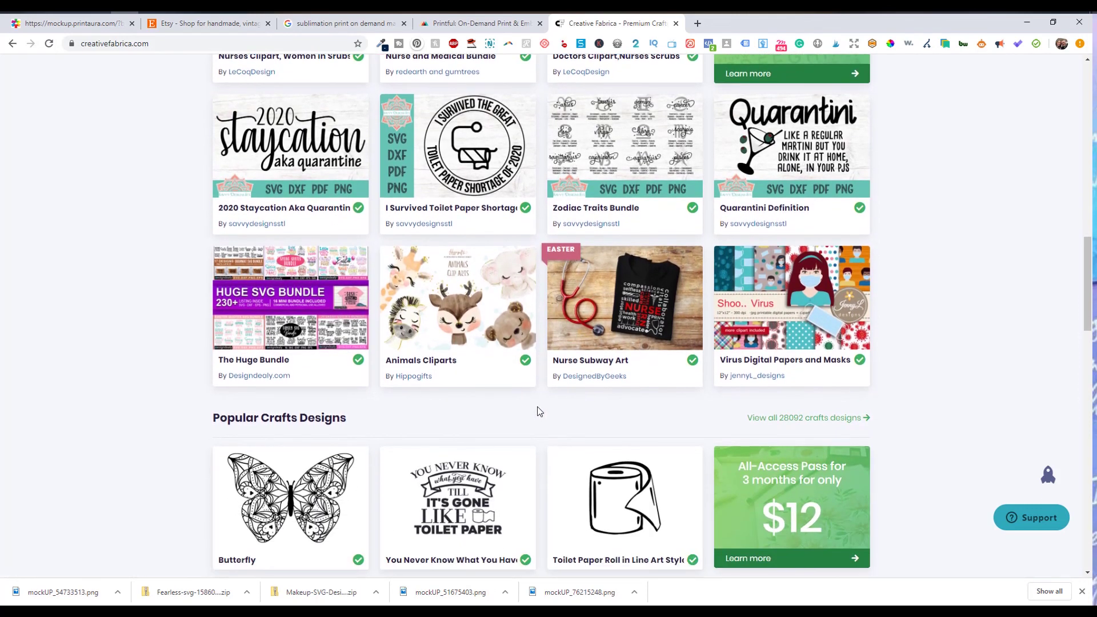